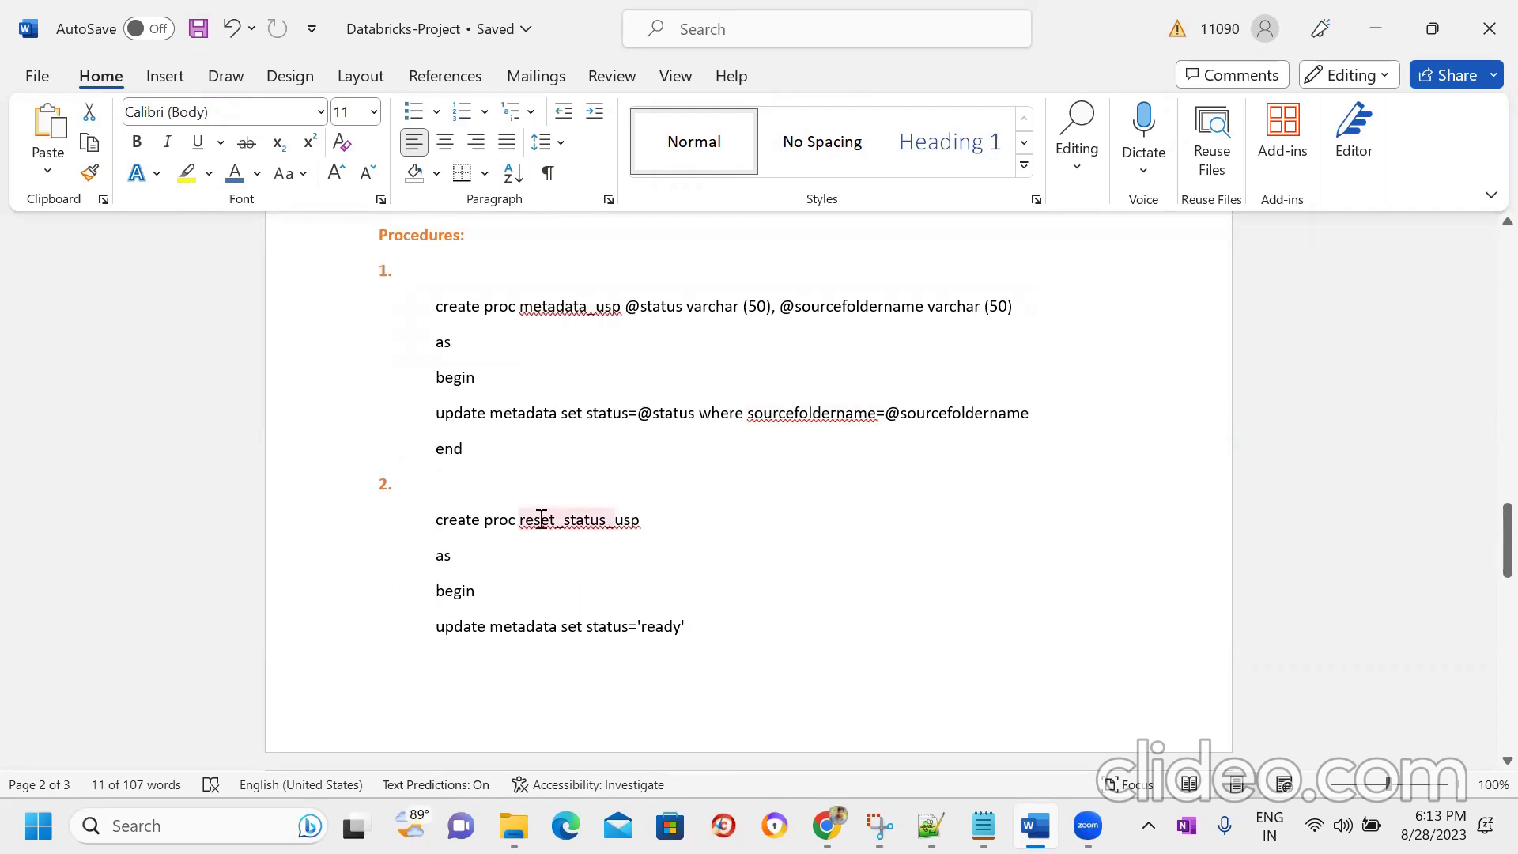
- Scroll the Word notes back up to the On-Prem to Azure data migration title on page 1
{"action": "left_click_drag", "start_coordinate": [1505, 540], "coordinate": [1485, 255]}
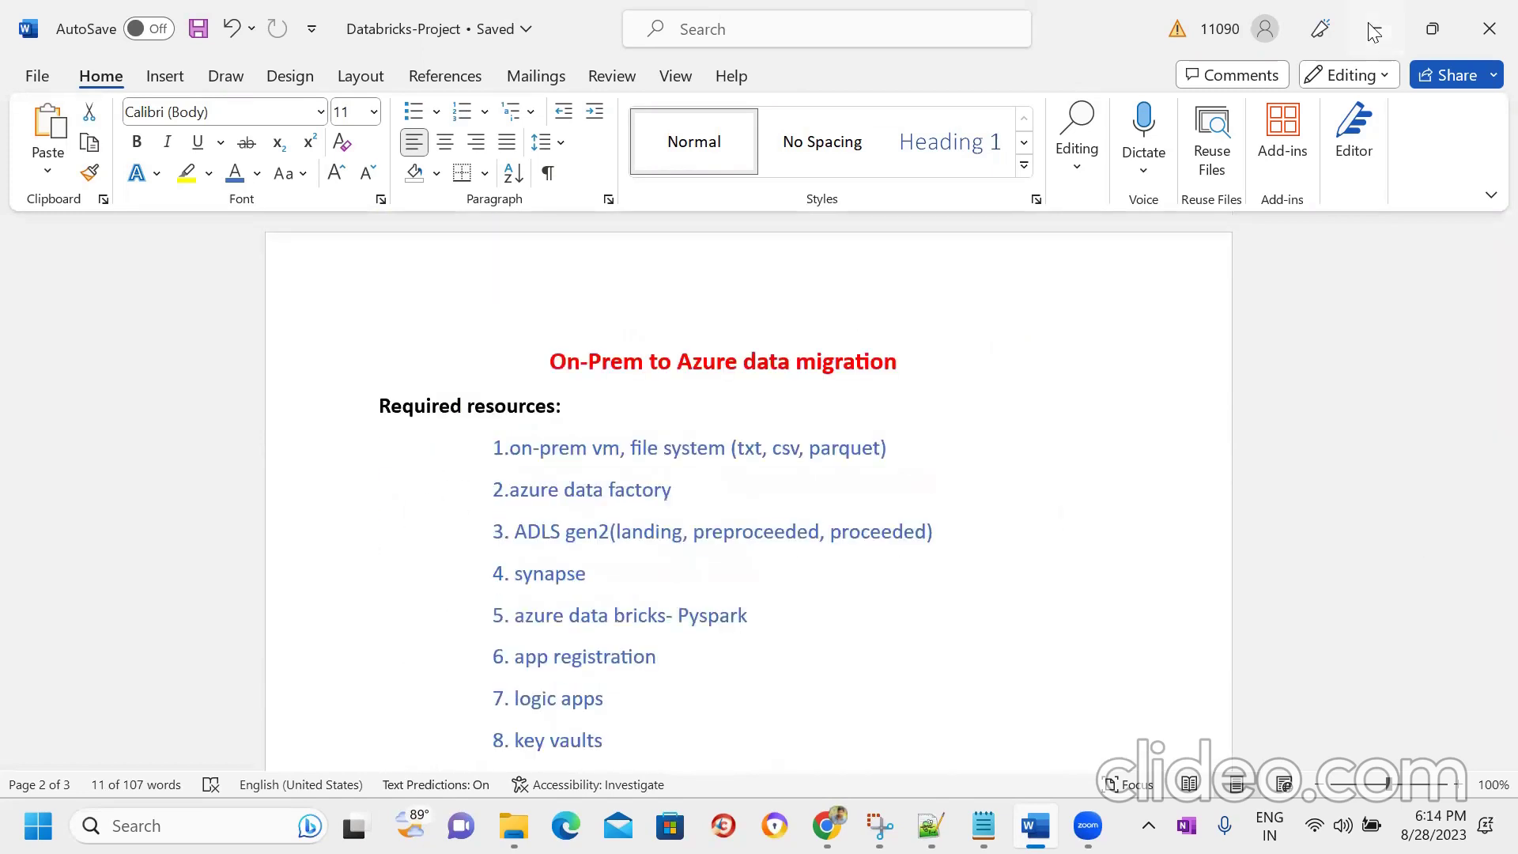
- In the Azure portal, start creating a new Azure virtual machine from the Virtual machines service
{"action": "key", "text": "alt+Tab"}
{"action": "left_click", "coordinate": [448, 120]}
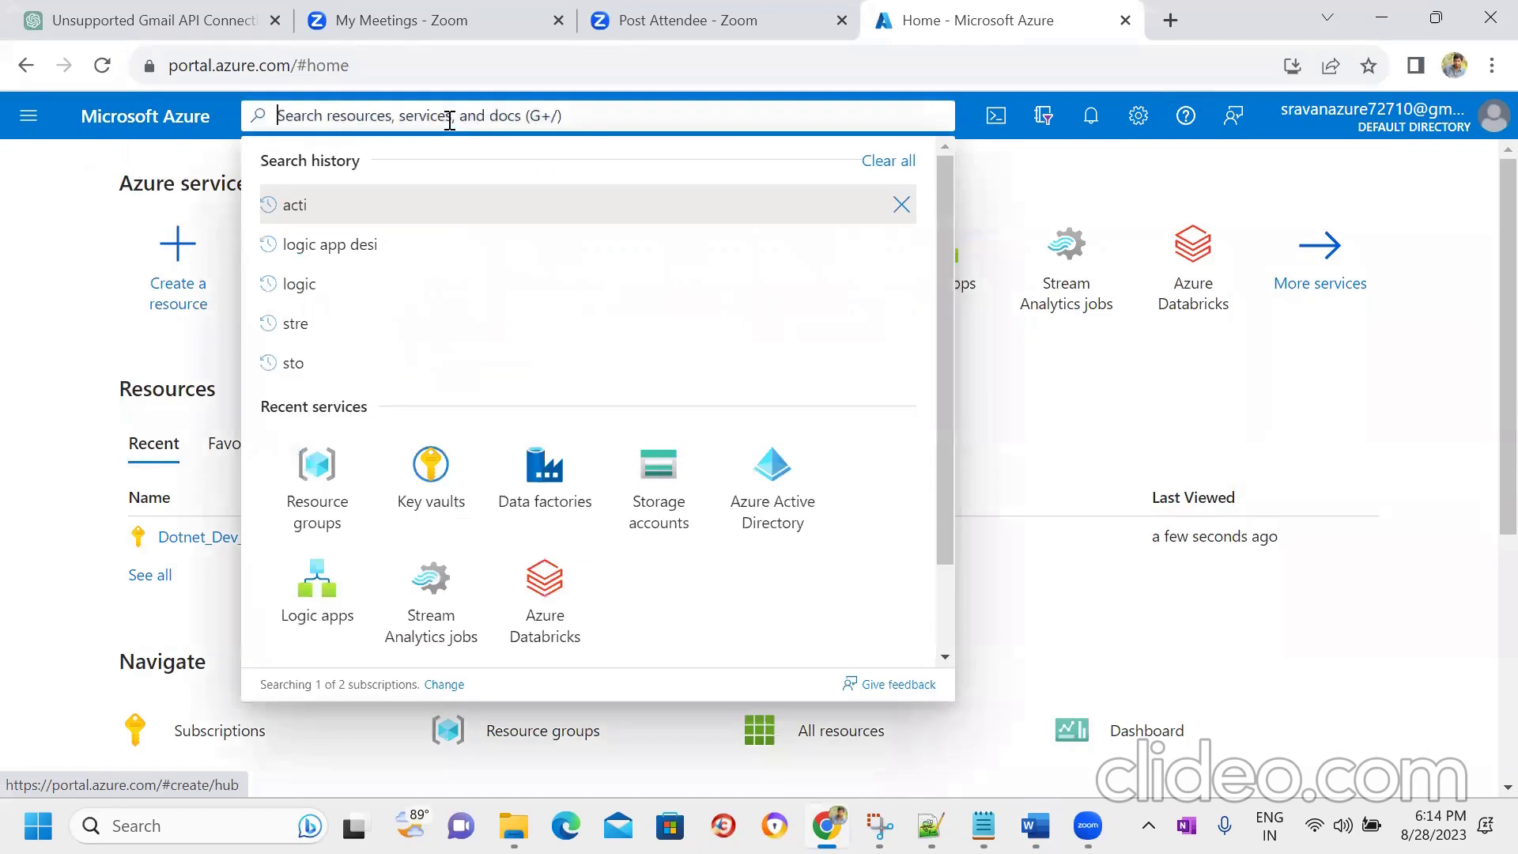
{"action": "type", "text": "vir"}
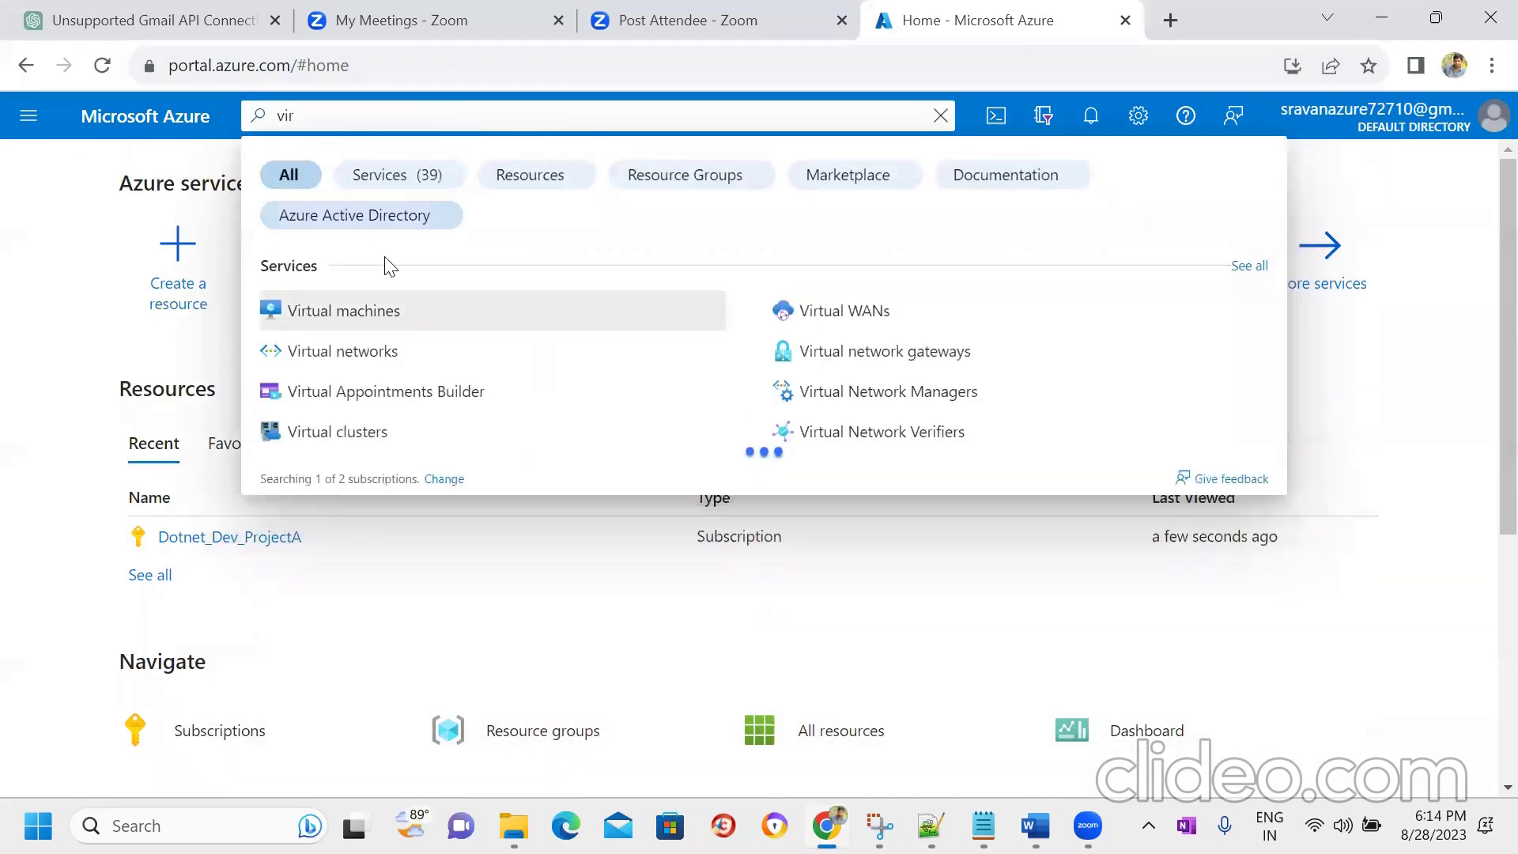
{"action": "left_click", "coordinate": [361, 310]}
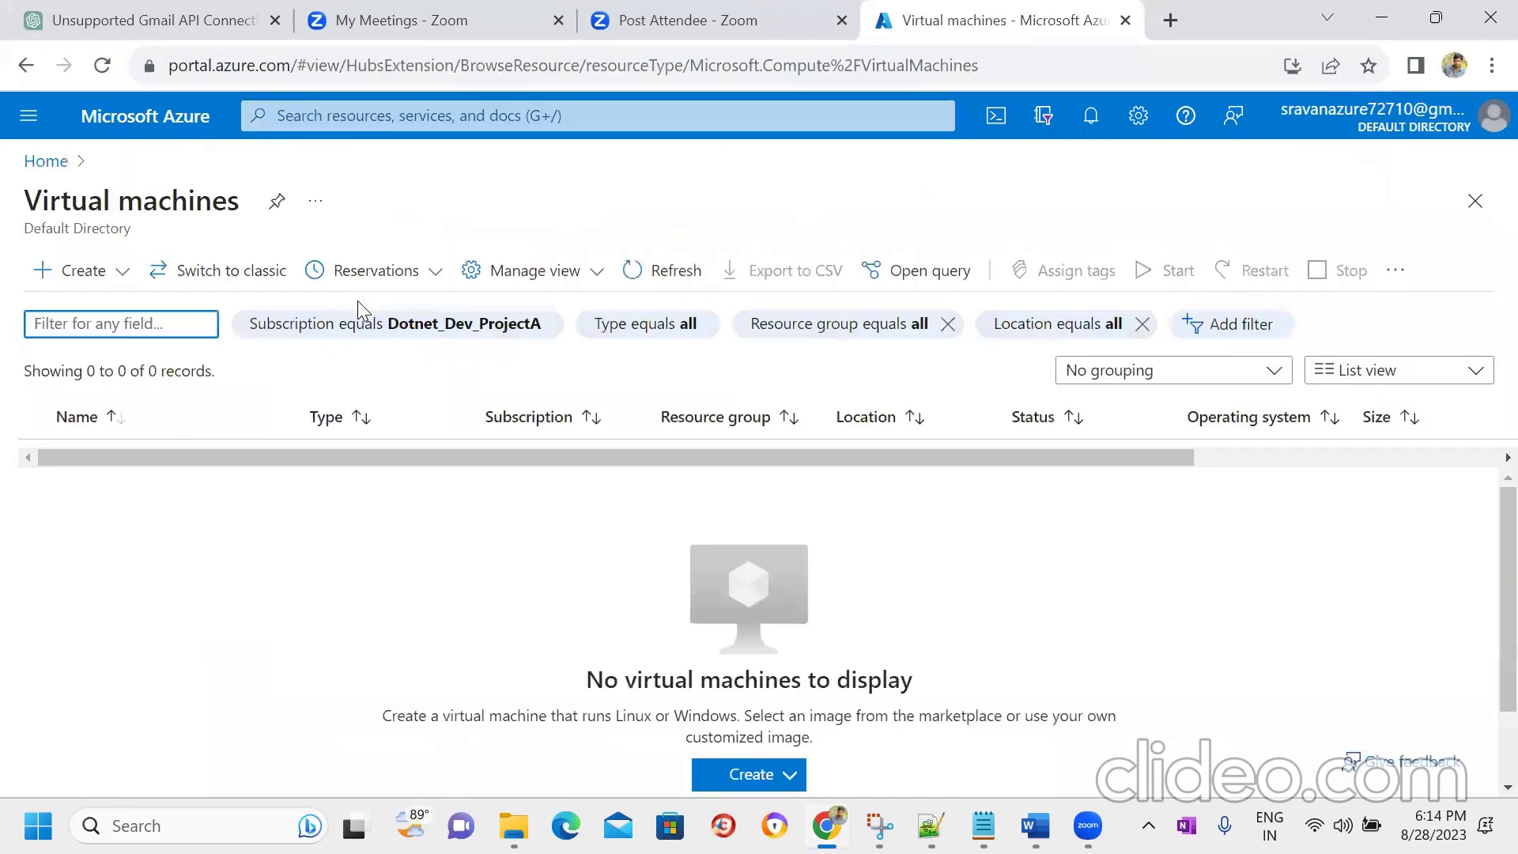
{"action": "left_click", "coordinate": [73, 270]}
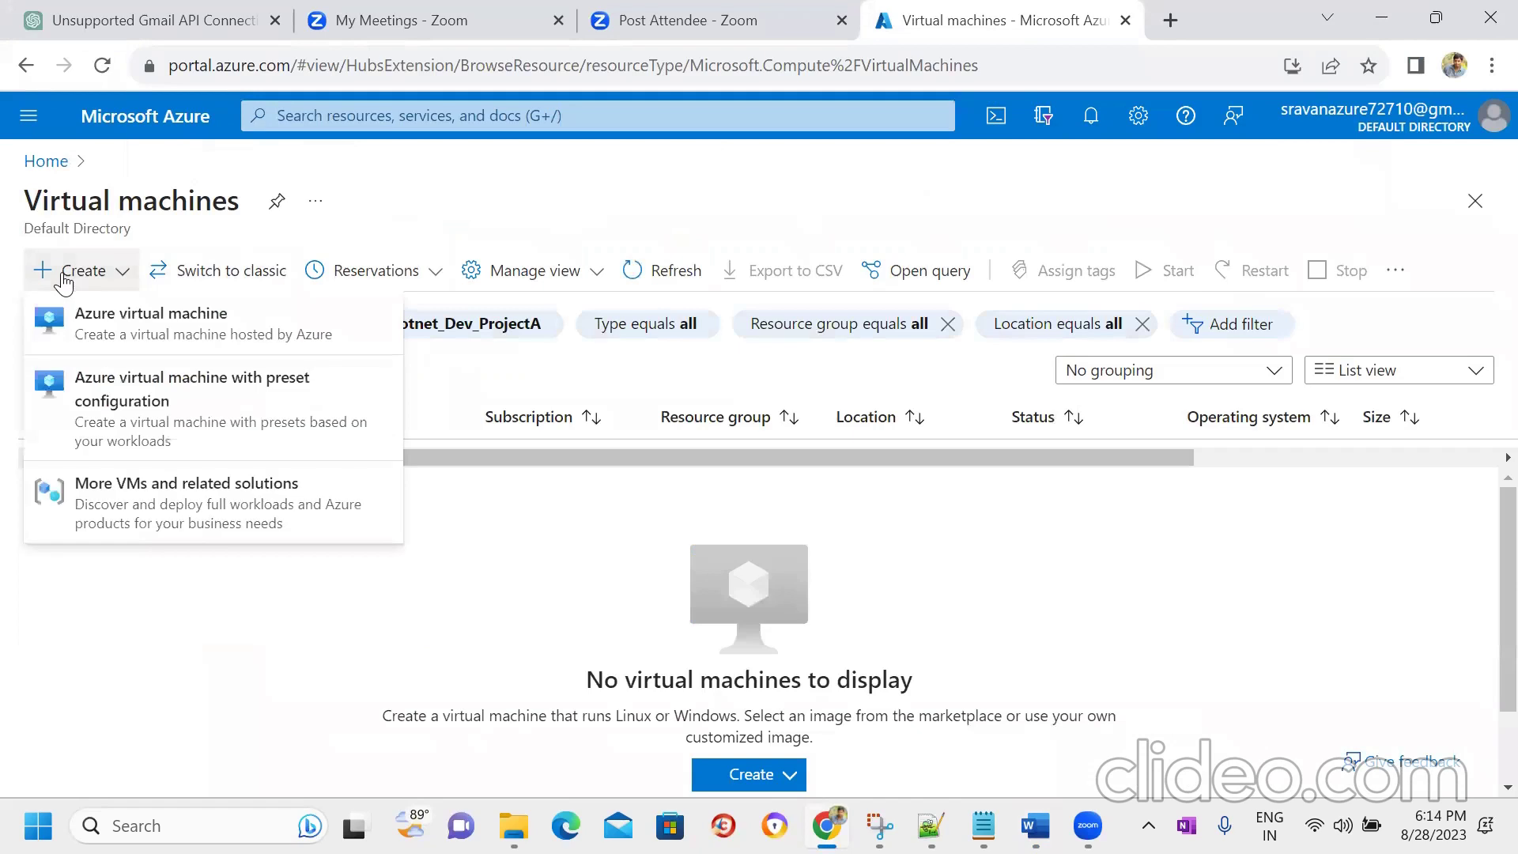
{"action": "left_click", "coordinate": [139, 321]}
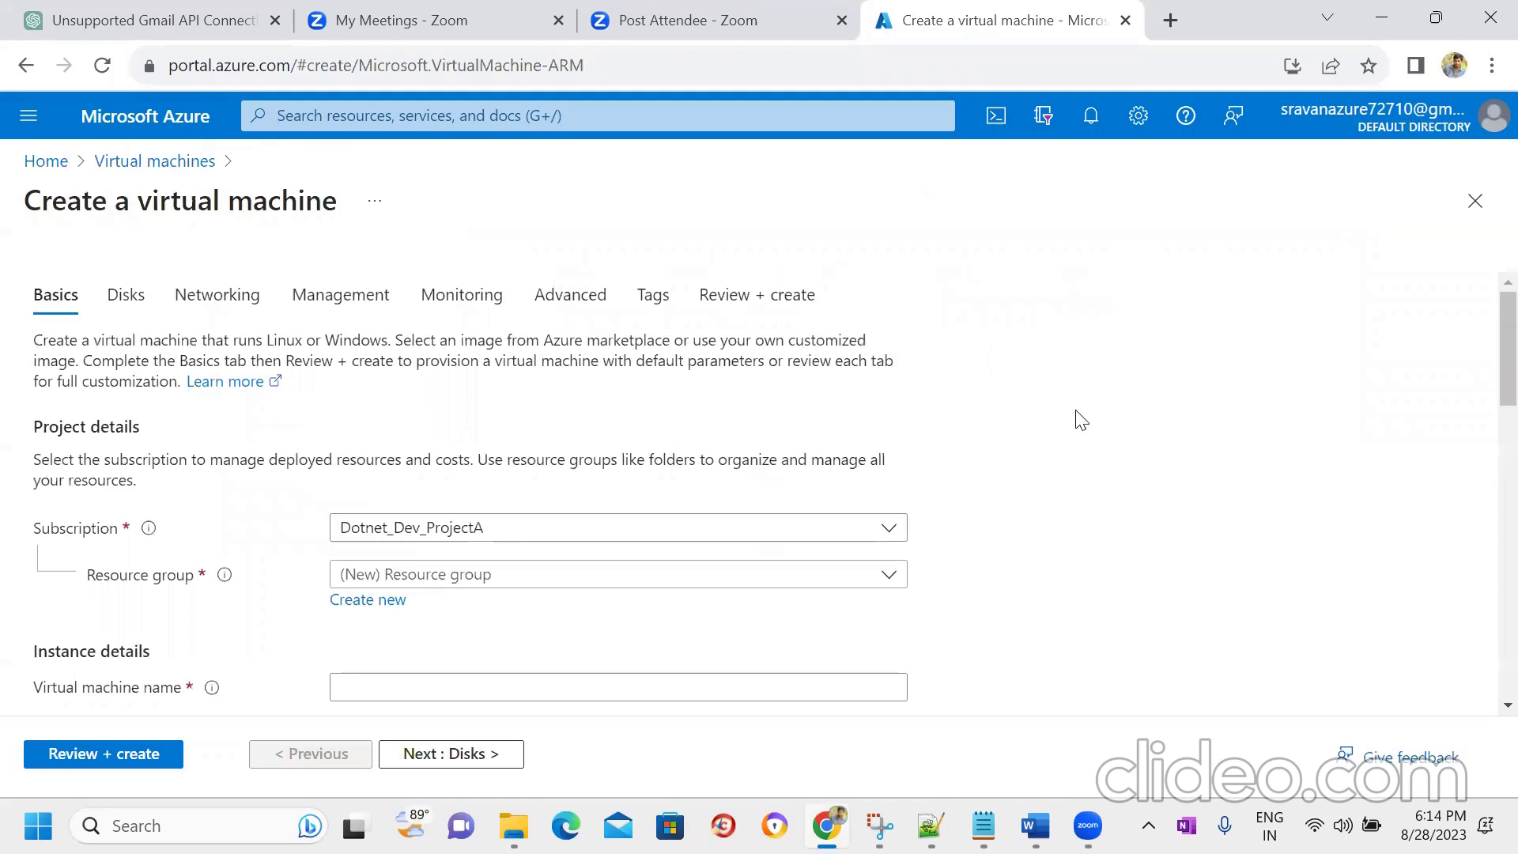
- Create a new resource group testrg and name the VM onpremvm
{"action": "scroll", "coordinate": [1081, 420], "scroll_direction": "down", "scroll_amount": 3}
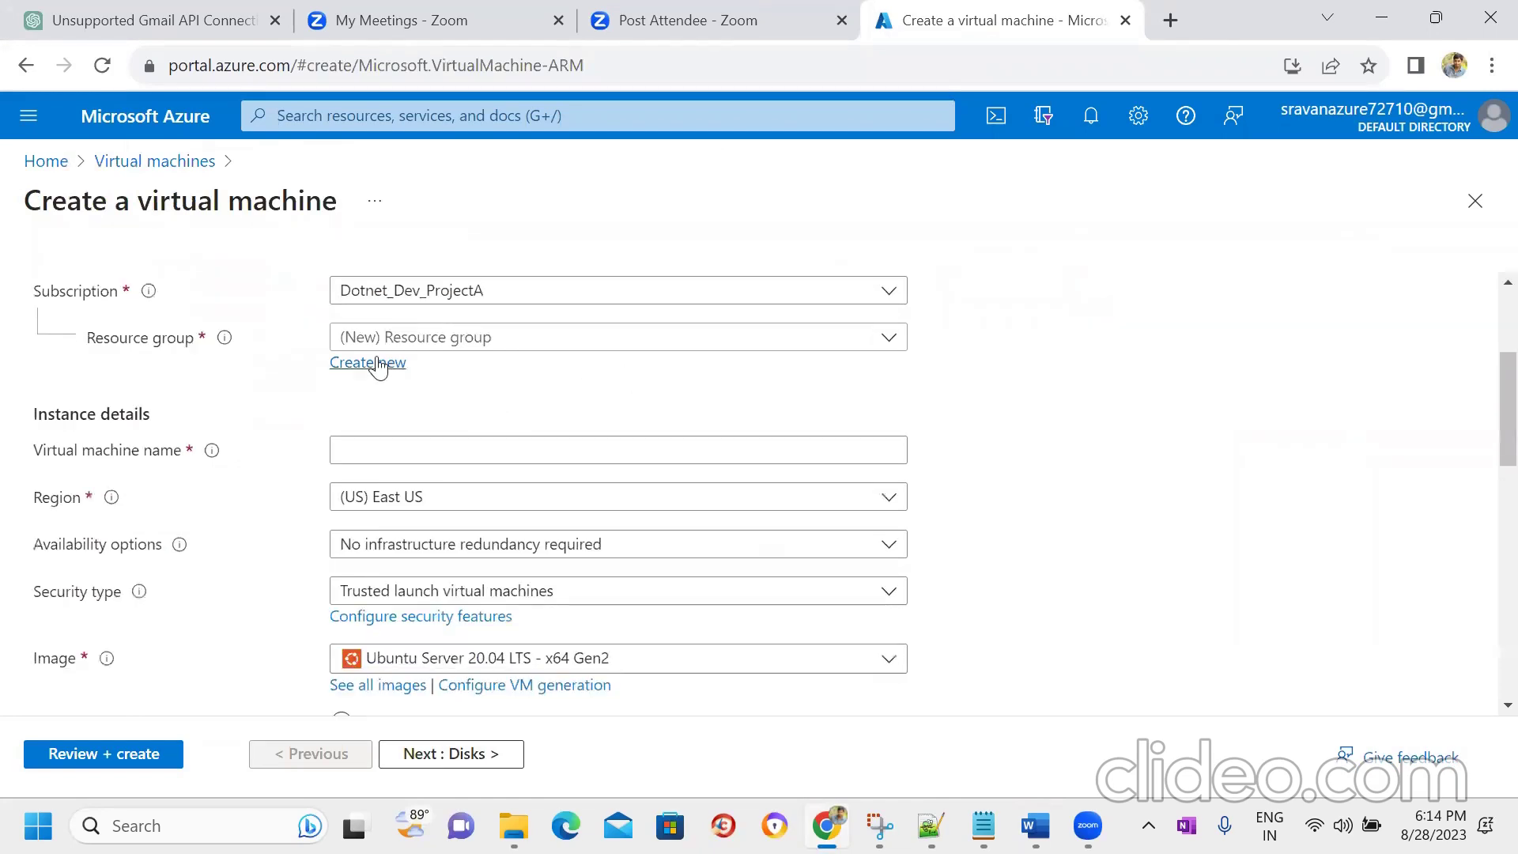
{"action": "left_click", "coordinate": [338, 368]}
{"action": "type", "text": "testrg"}
{"action": "left_click", "coordinate": [405, 568]}
{"action": "left_click", "coordinate": [519, 448]}
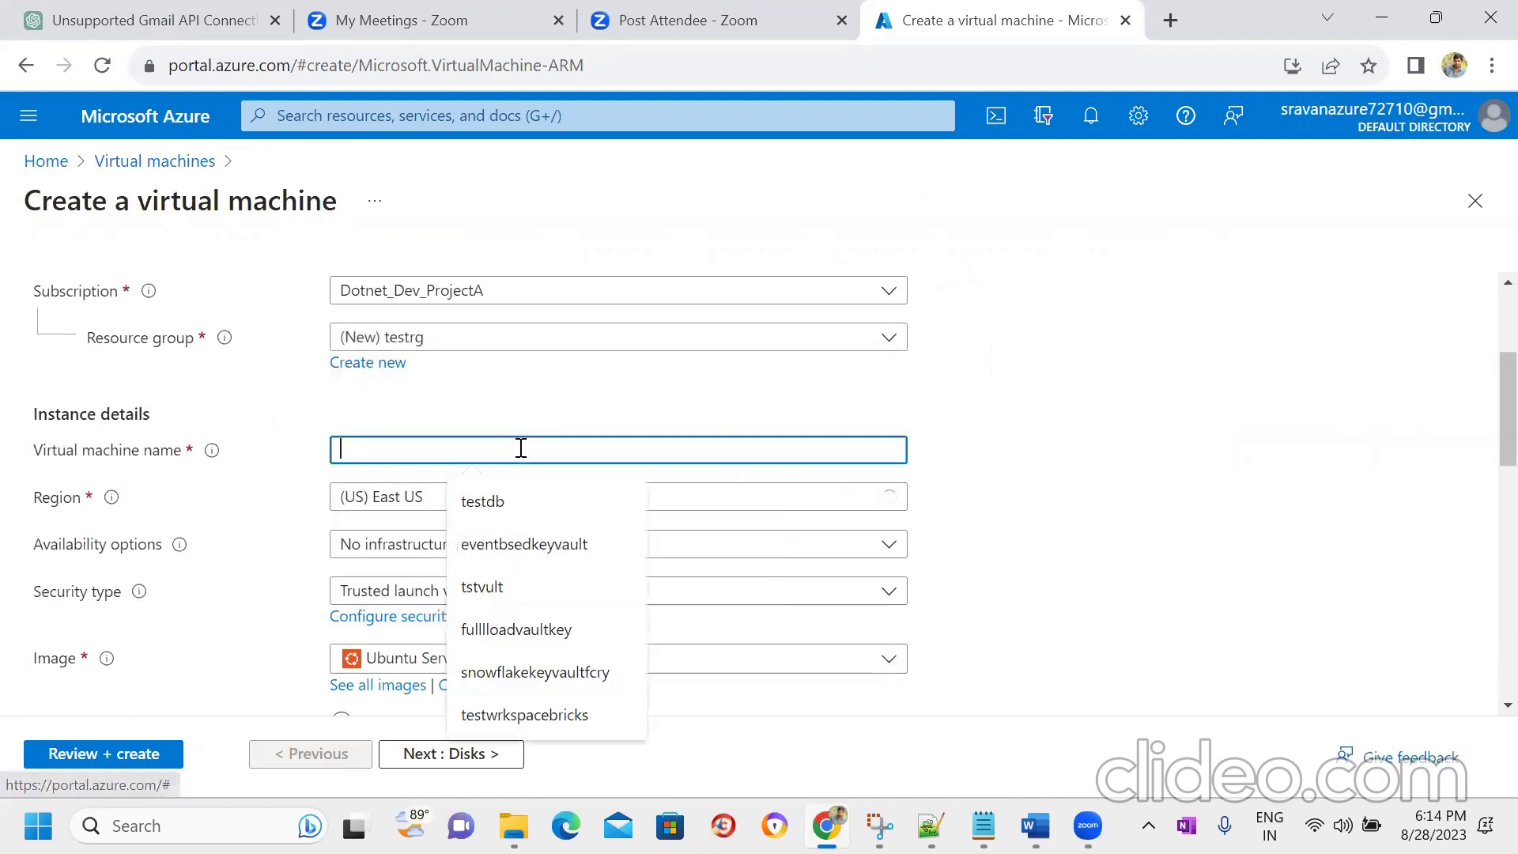
{"action": "type", "text": "onpremvm"}
{"action": "left_click", "coordinate": [1103, 510]}
- Set the security type to Standard and bring up the full image catalogue
{"action": "scroll", "coordinate": [1103, 510], "scroll_direction": "down", "scroll_amount": 2}
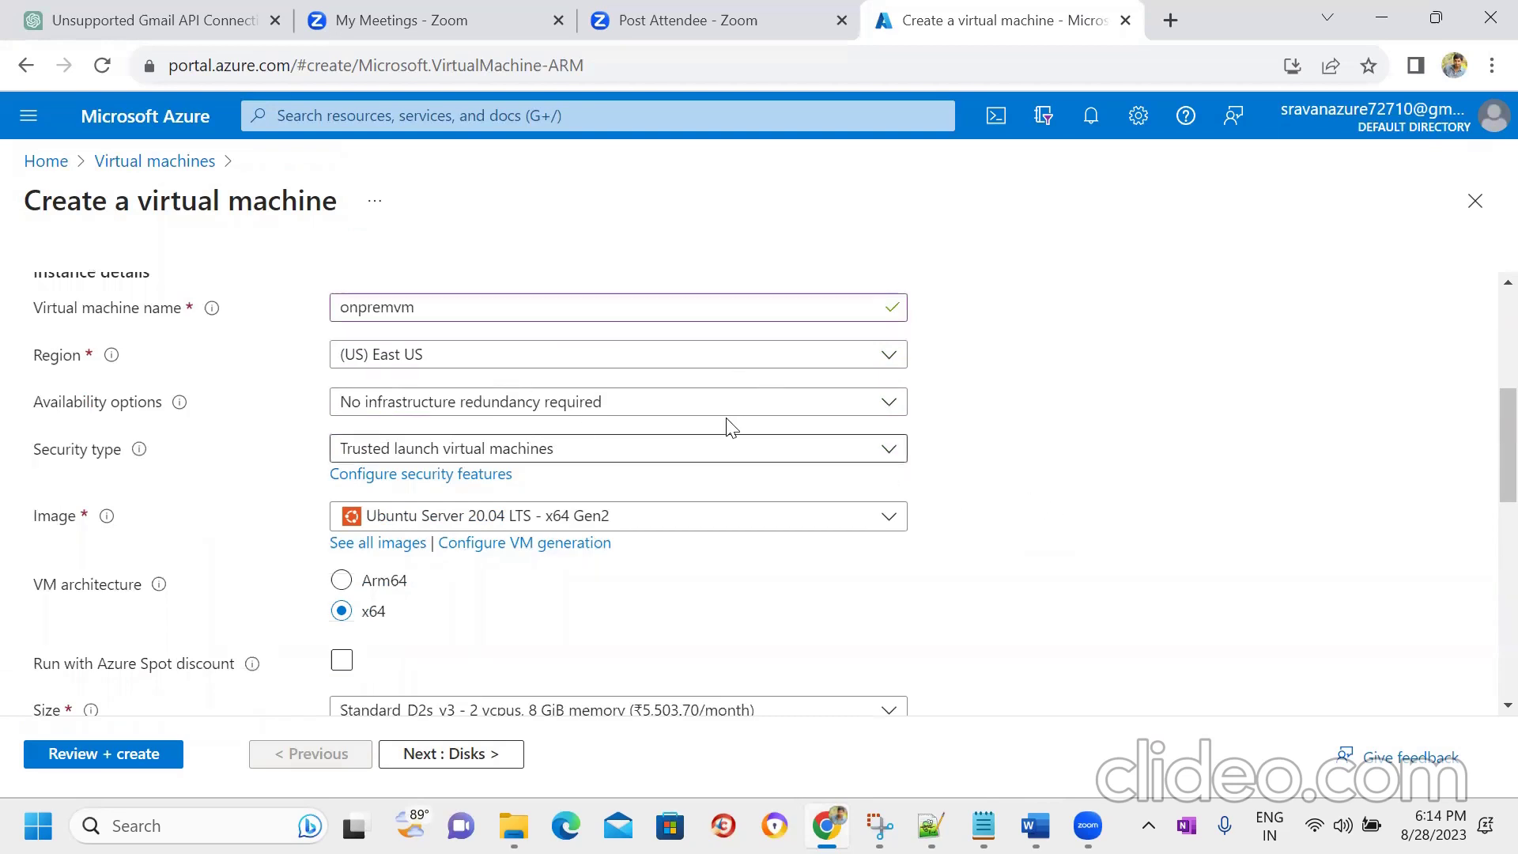
{"action": "scroll", "coordinate": [1079, 427], "scroll_direction": "down", "scroll_amount": 1}
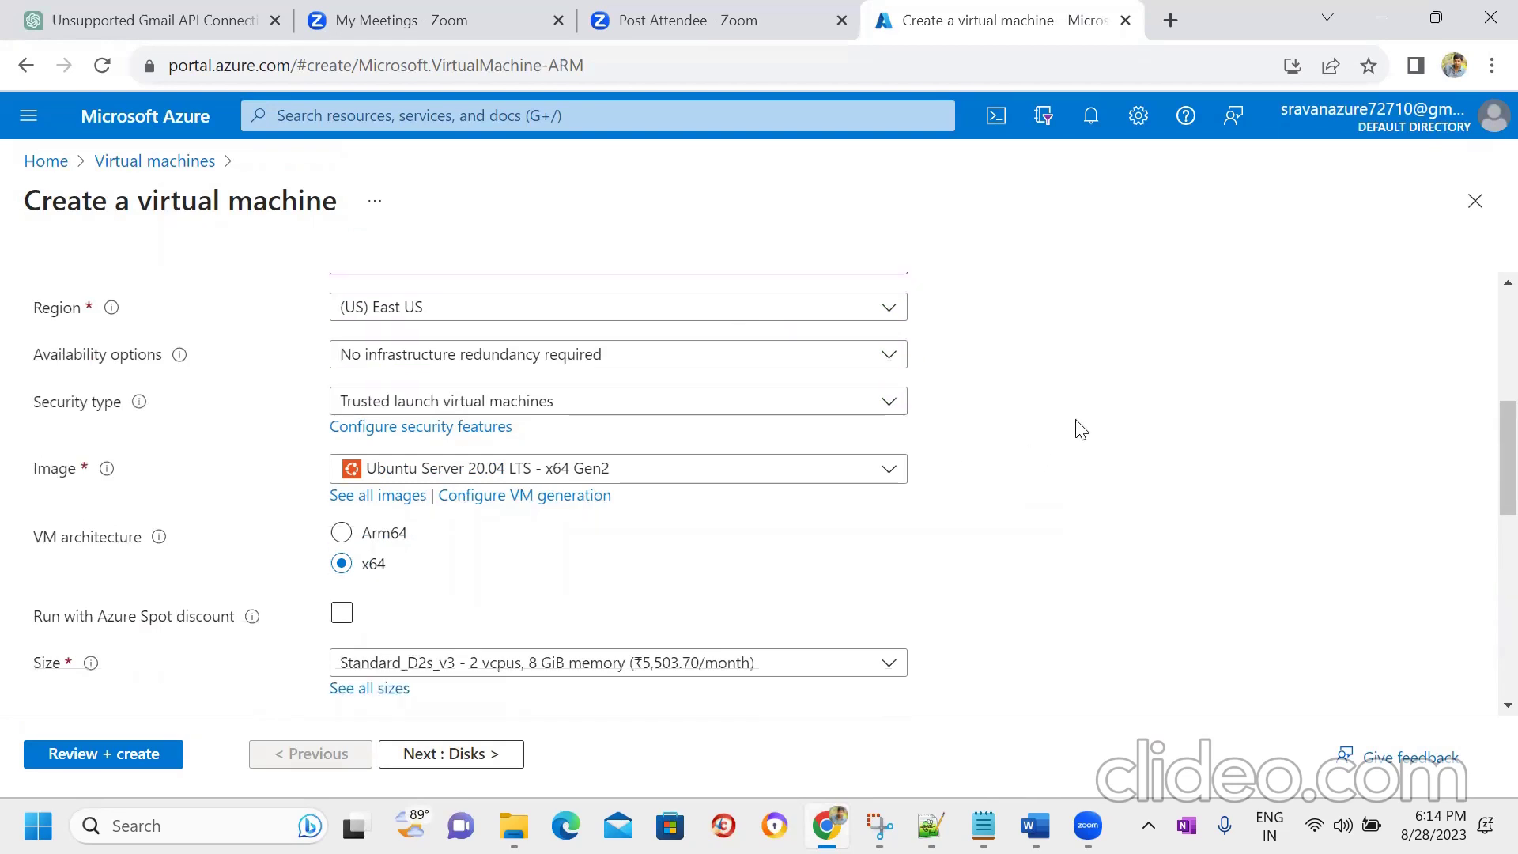
{"action": "left_click", "coordinate": [844, 401]}
{"action": "left_click", "coordinate": [572, 465]}
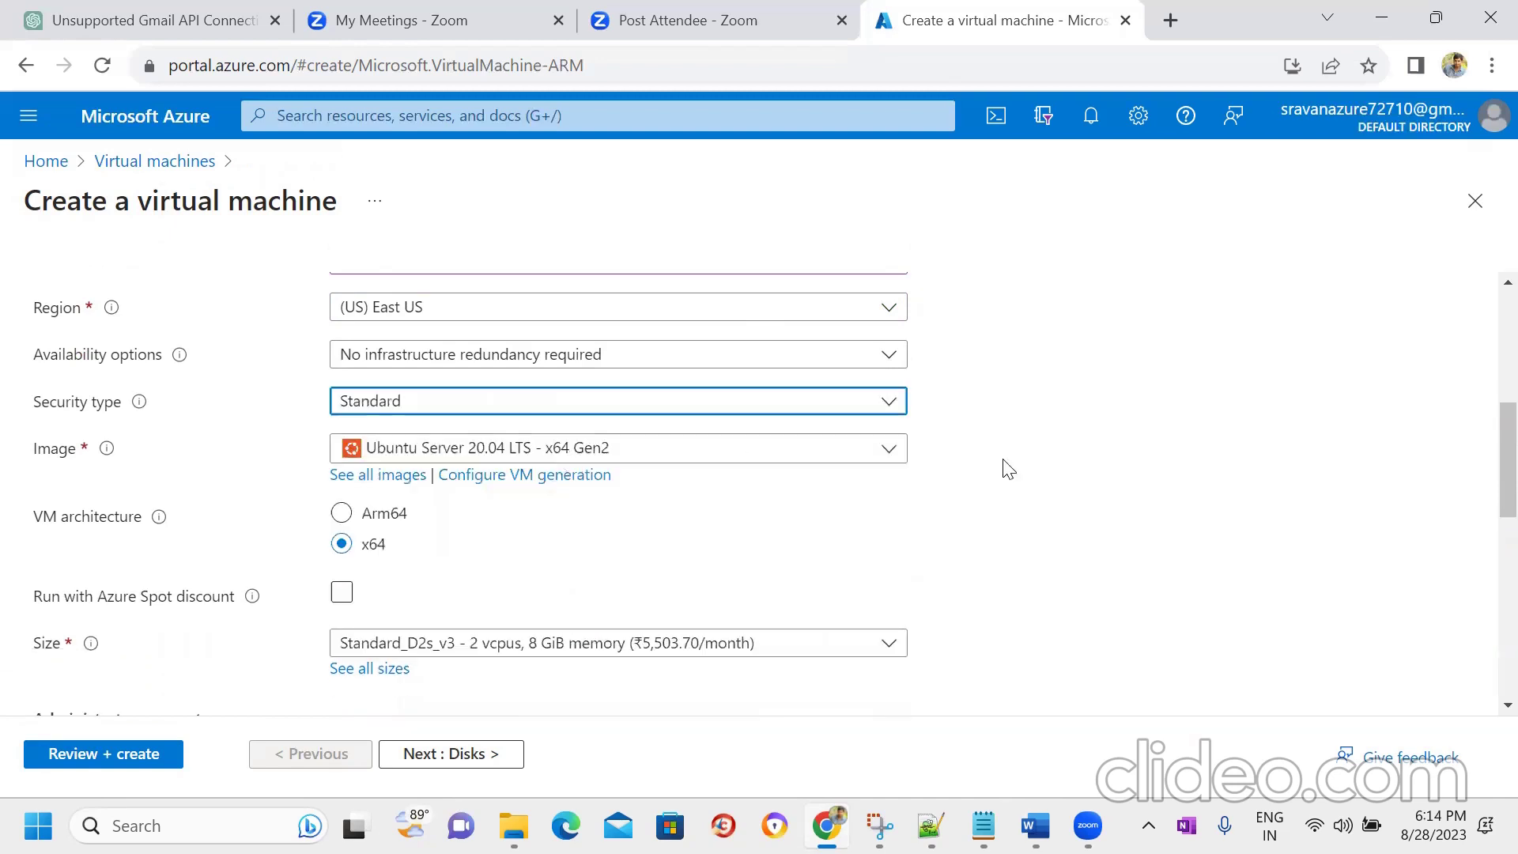
{"action": "left_click", "coordinate": [373, 477]}
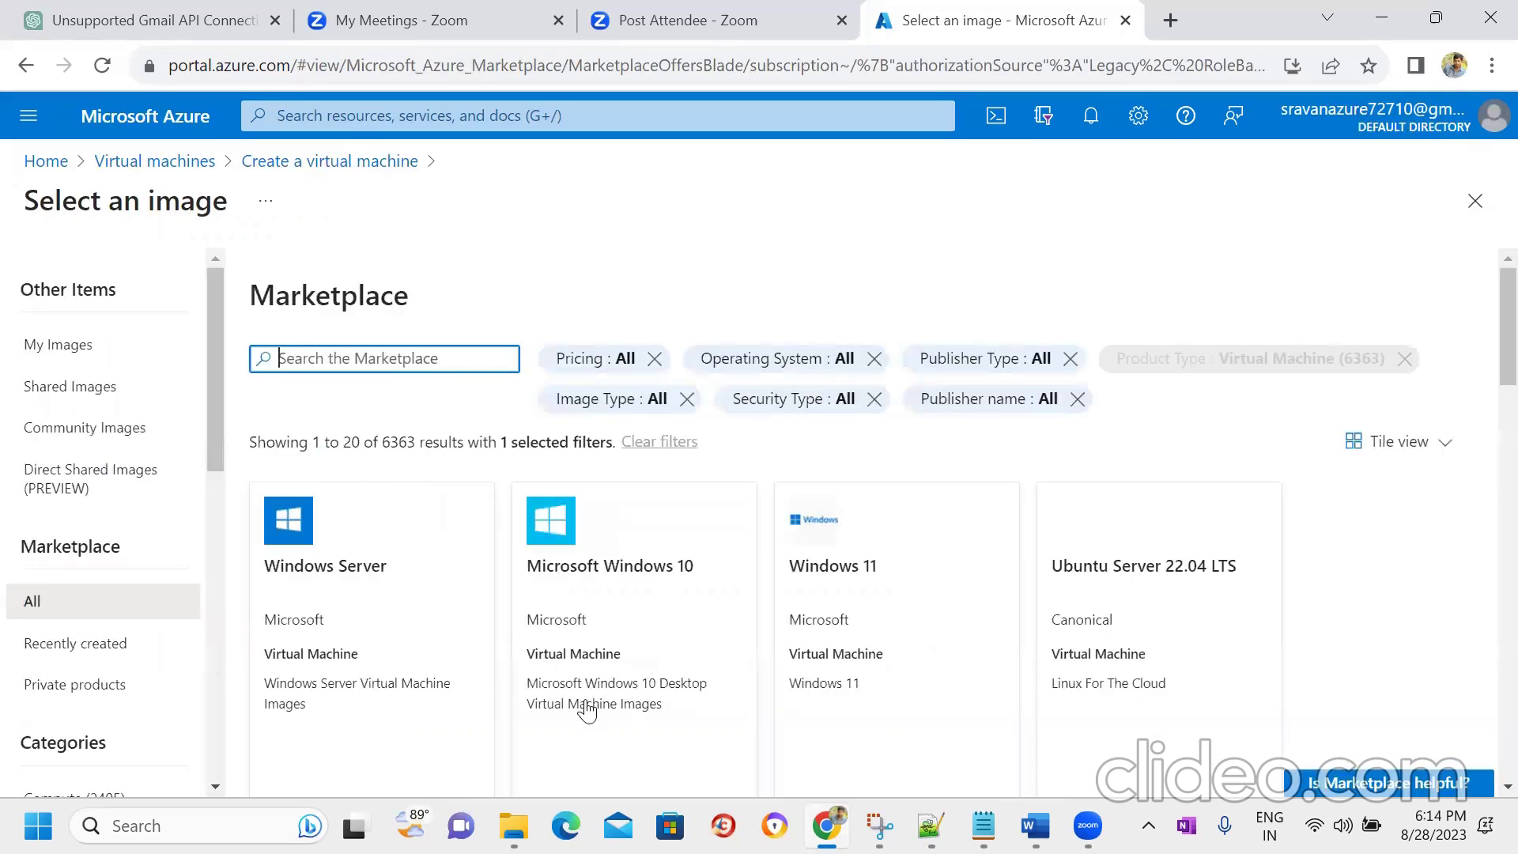
- Choose the SQL Server 2019 Enterprise on Windows Server 2019 - x64 Gen1 image from the Marketplace
{"action": "scroll", "coordinate": [1482, 372], "scroll_direction": "down", "scroll_amount": 5}
{"action": "scroll", "coordinate": [1482, 427], "scroll_direction": "down", "scroll_amount": 7}
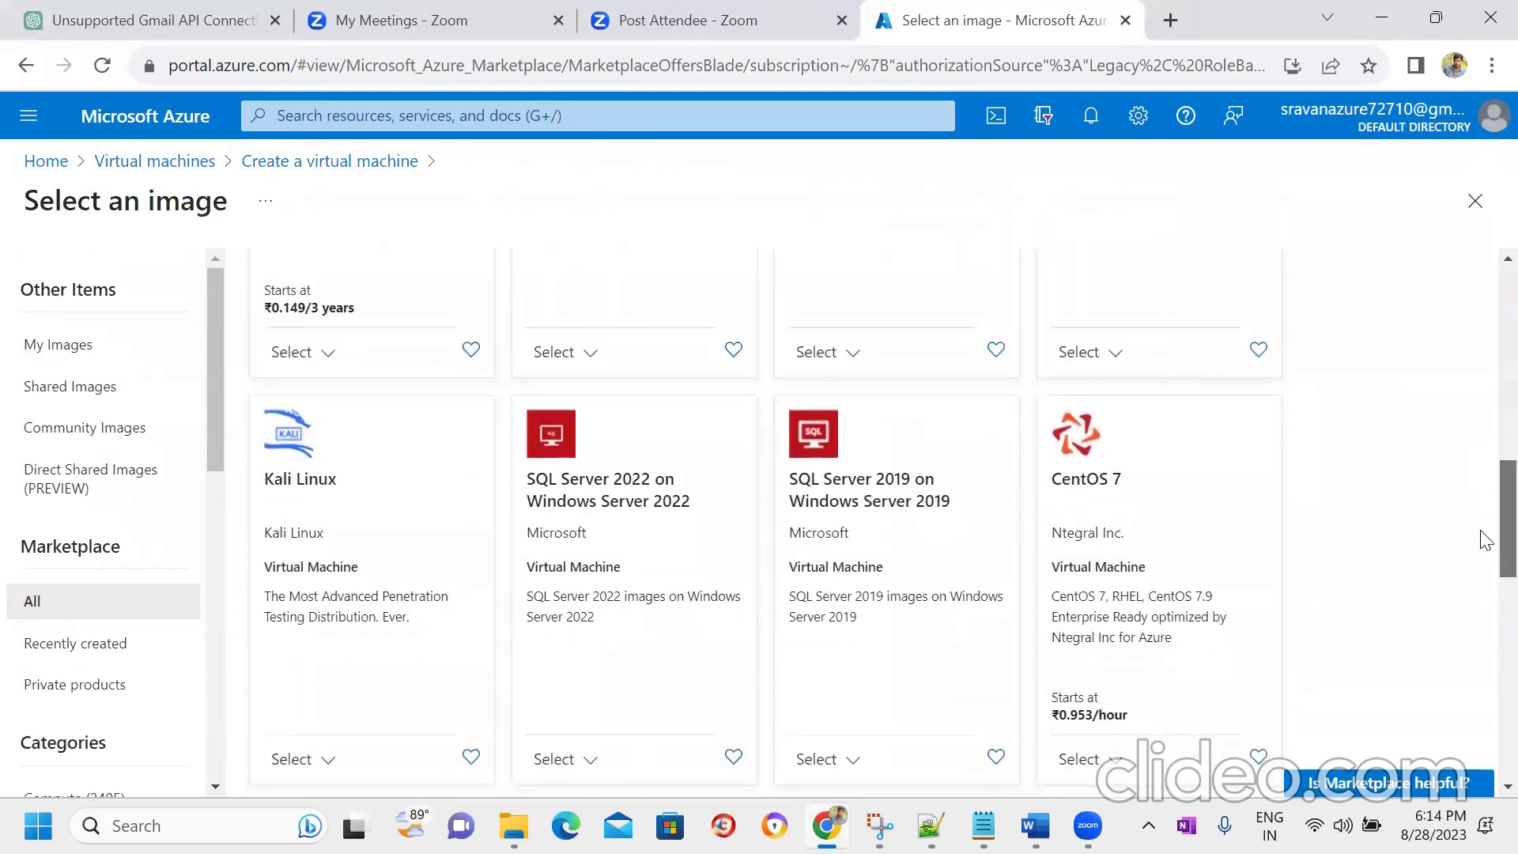
{"action": "scroll", "coordinate": [1484, 540], "scroll_direction": "down", "scroll_amount": 2}
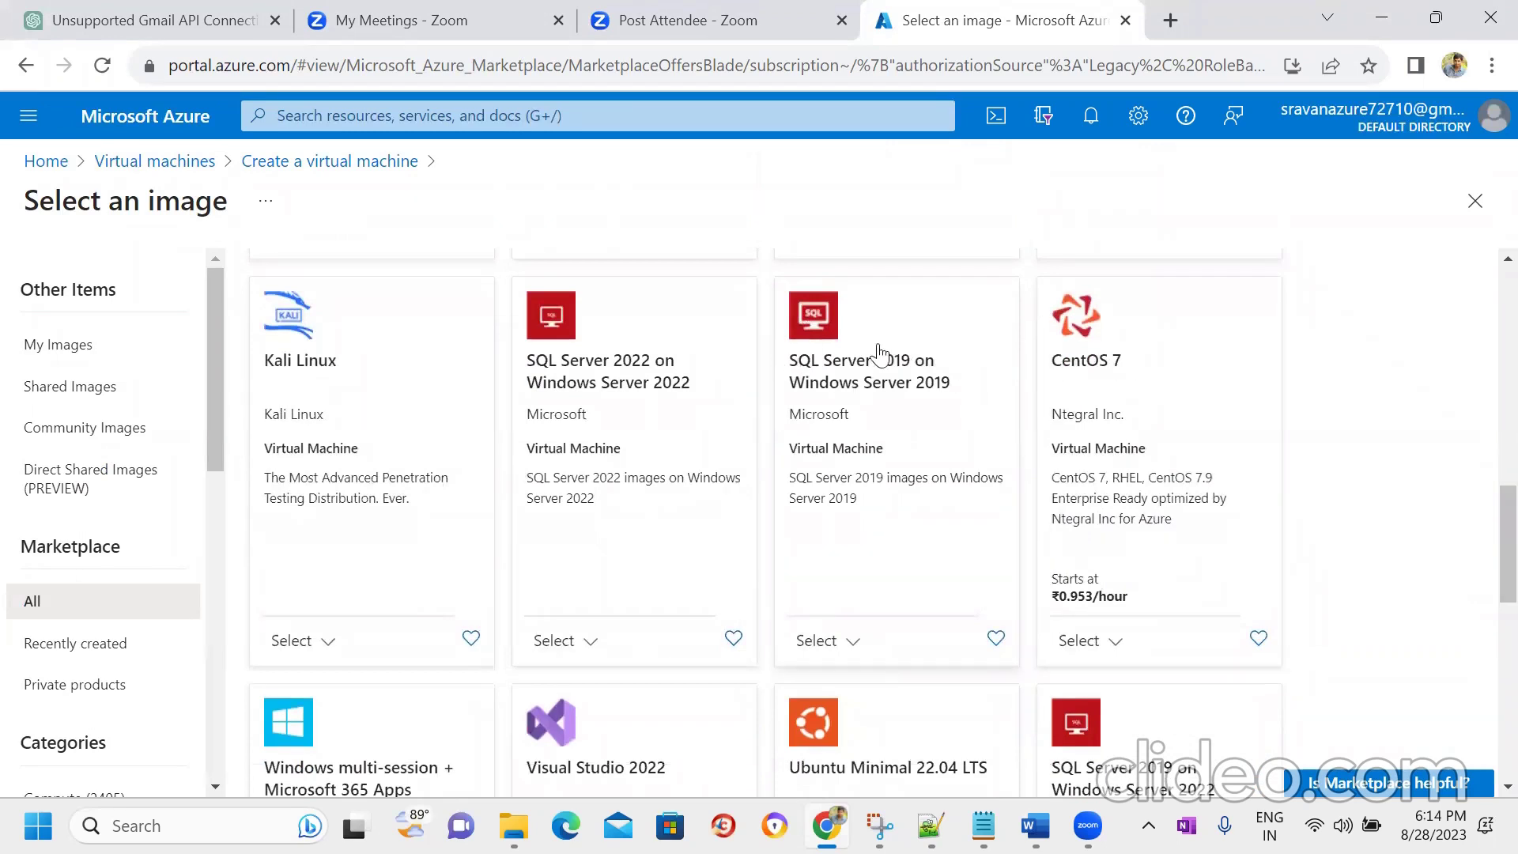
{"action": "left_click", "coordinate": [850, 646]}
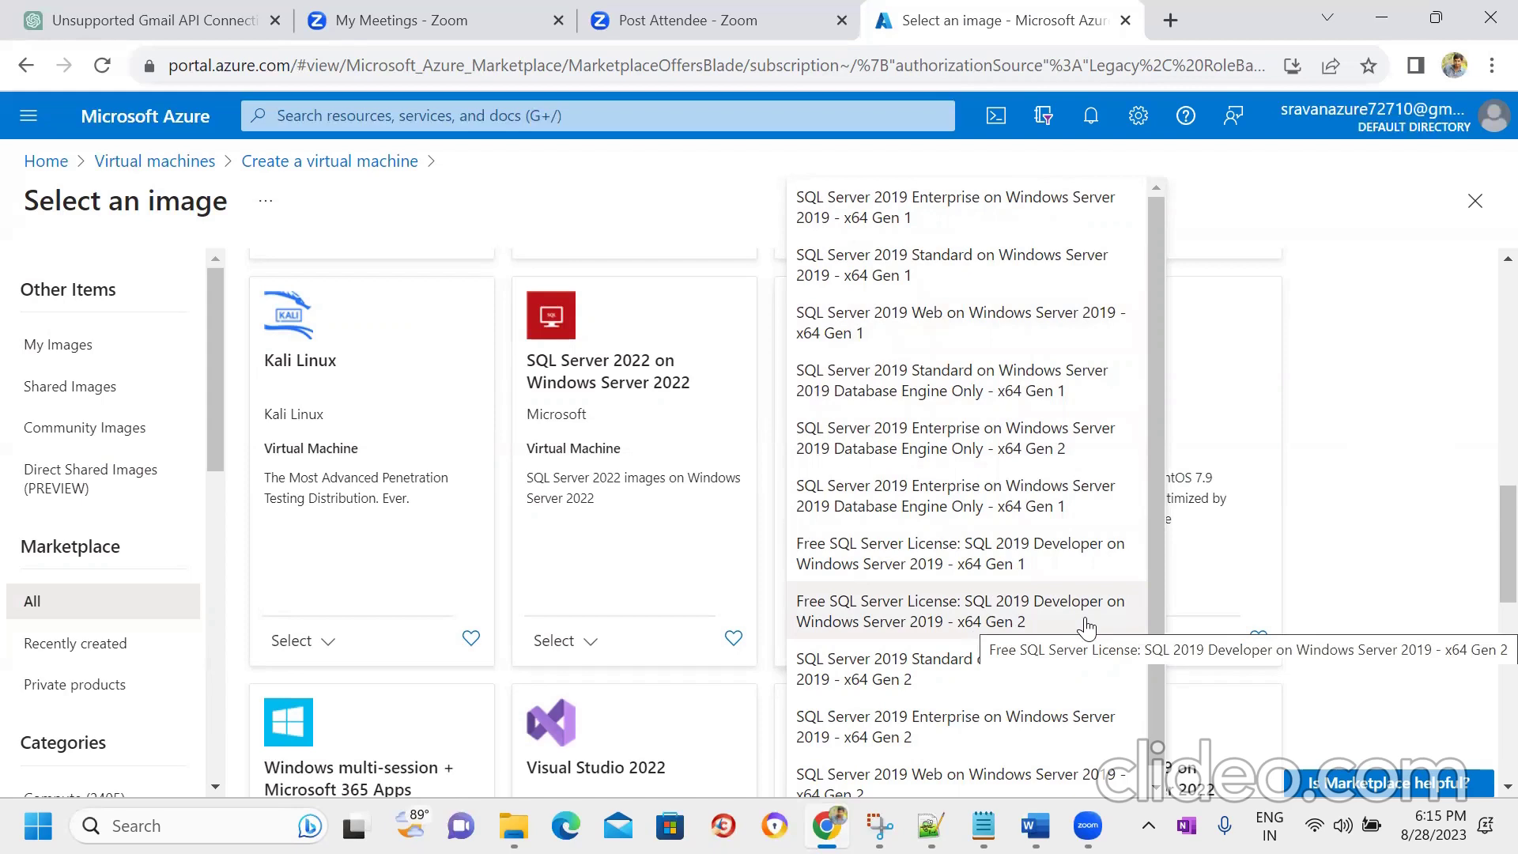
{"action": "left_click", "coordinate": [870, 211]}
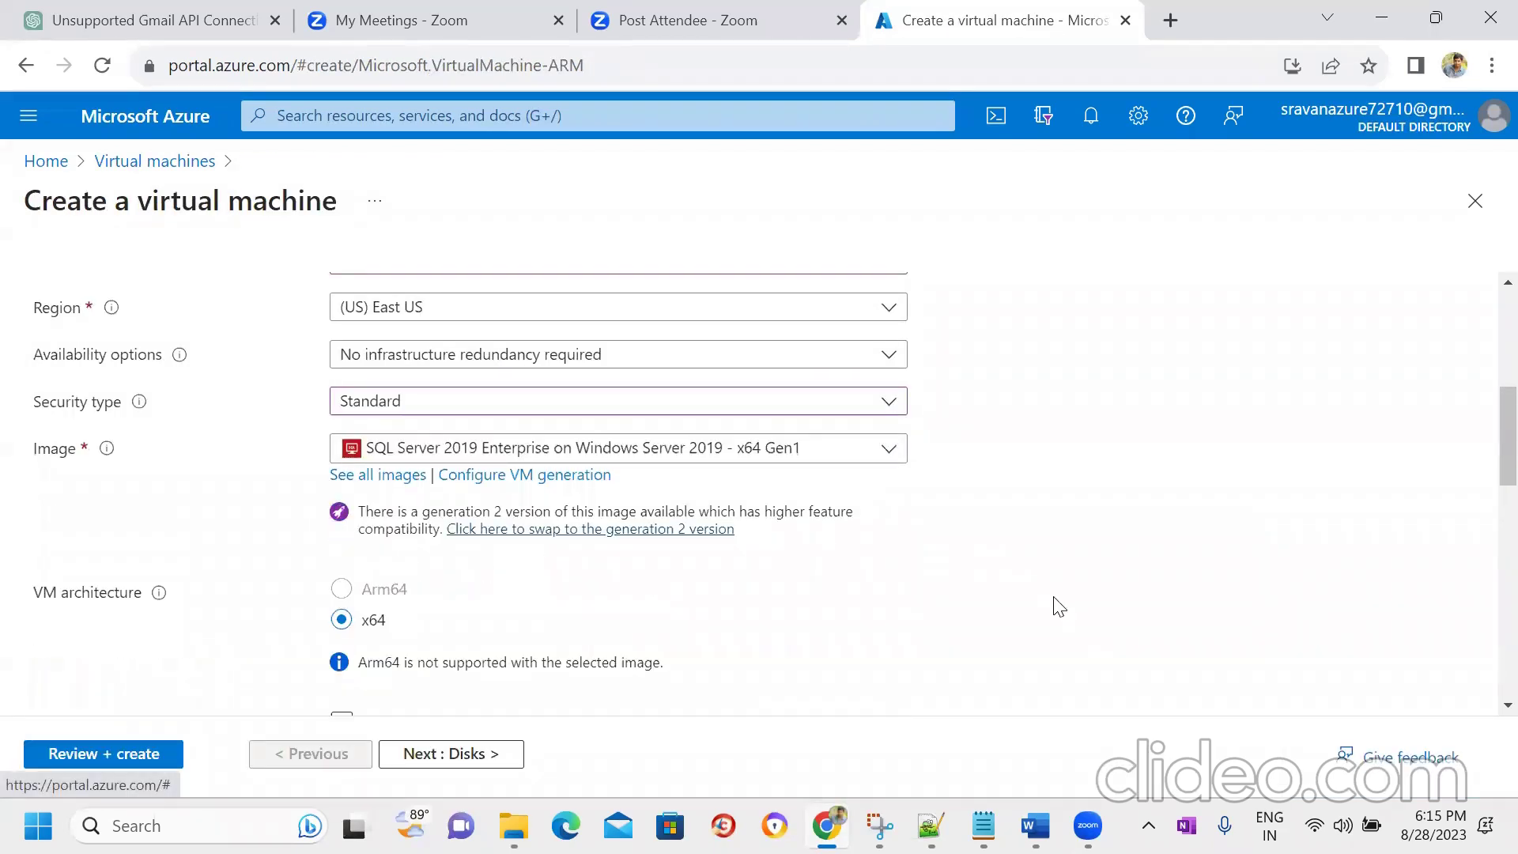
- Enter the VM's administrator username
{"action": "left_click_drag", "start_coordinate": [1485, 476], "coordinate": [1485, 544]}
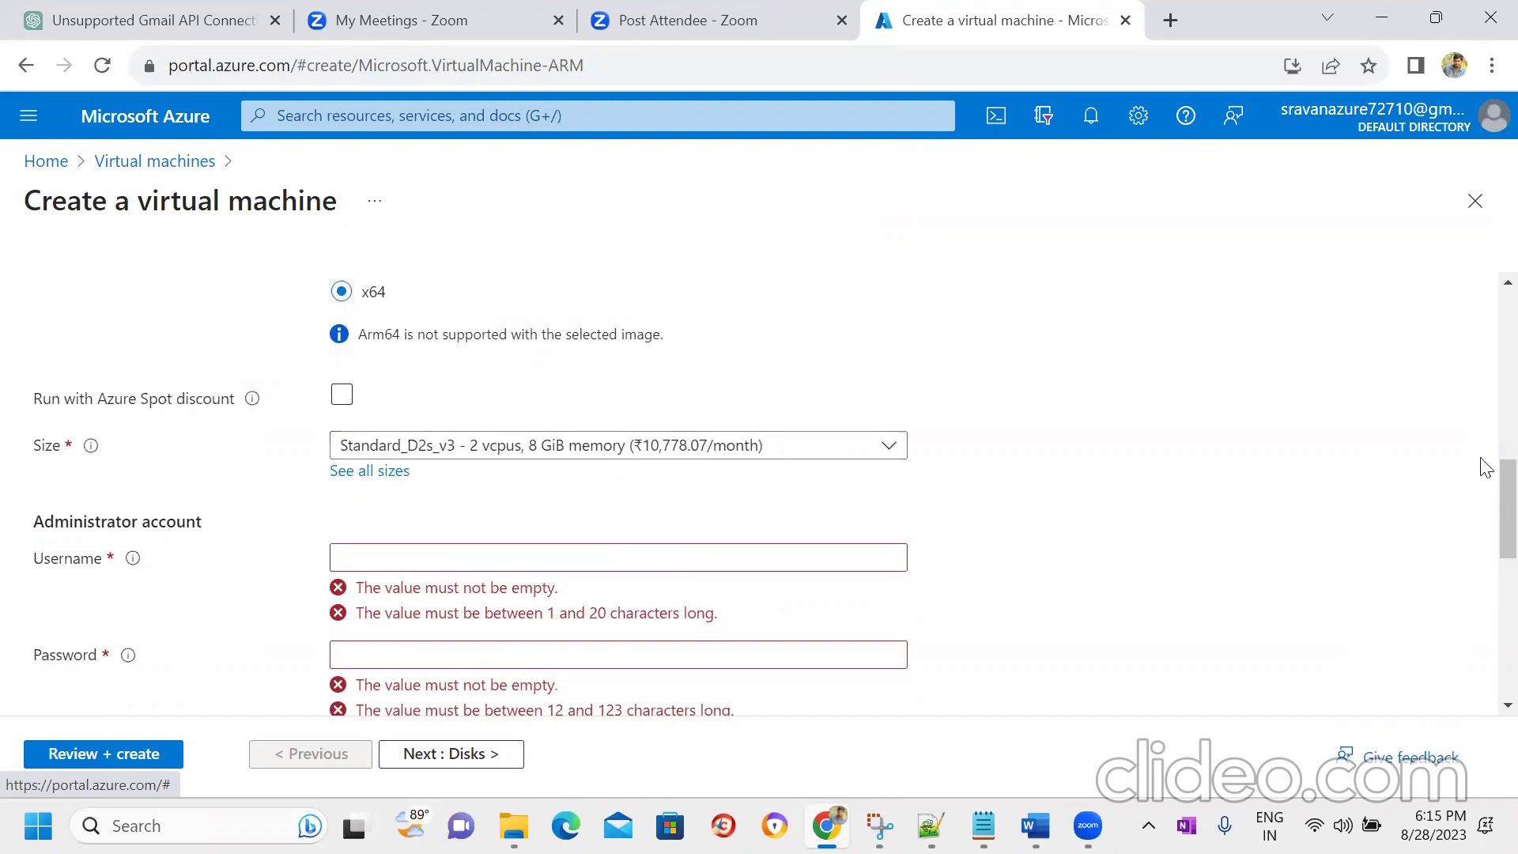
{"action": "left_click_drag", "start_coordinate": [1485, 498], "coordinate": [1484, 542]}
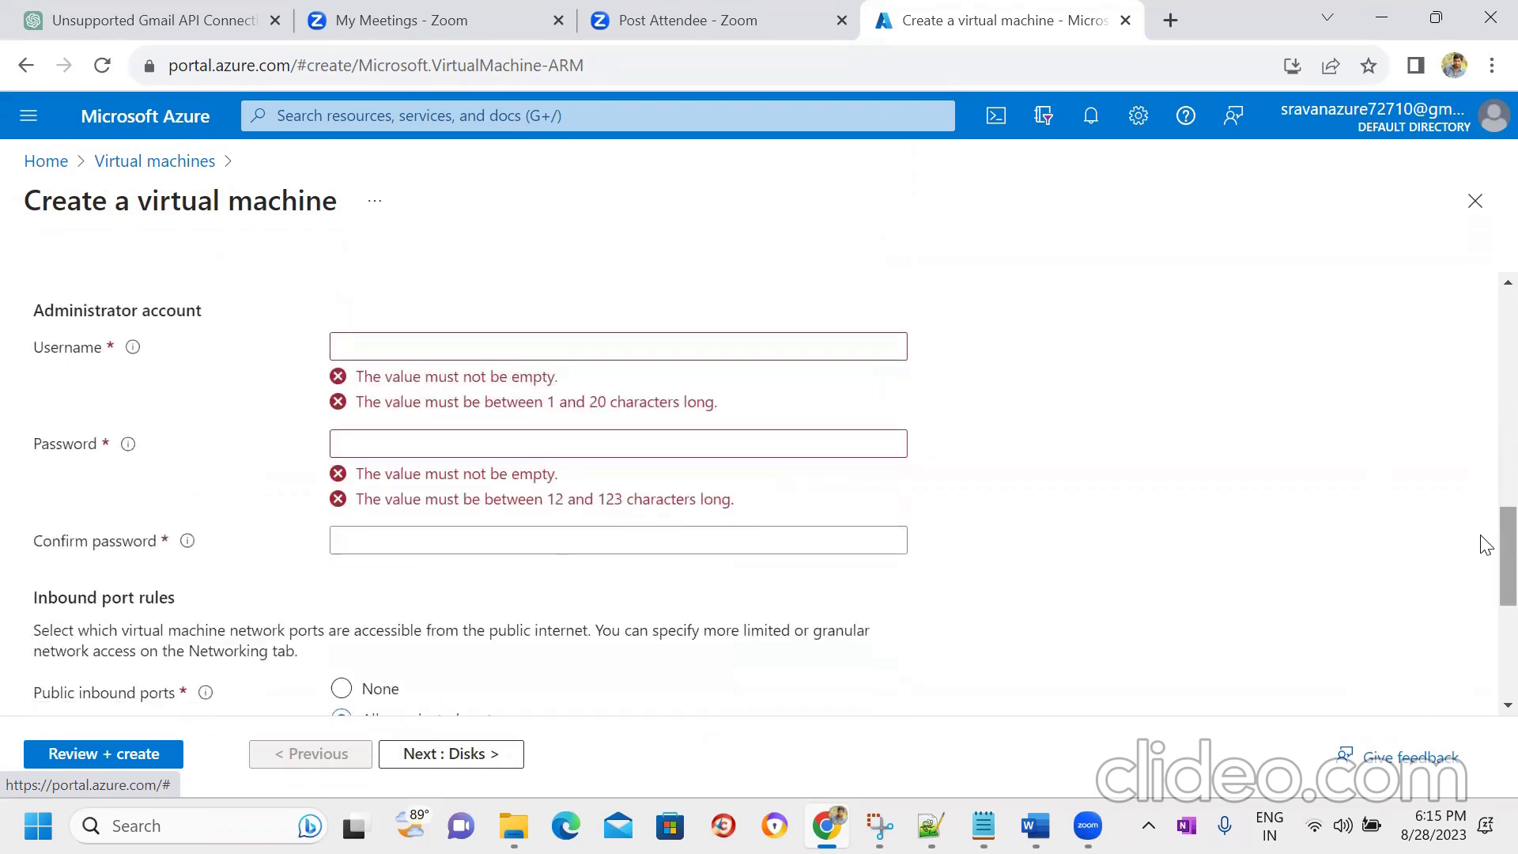
{"action": "left_click", "coordinate": [501, 353]}
{"action": "type", "text": "srv"}
{"action": "key", "text": "BackSpace"}
- Type a compliant administrator password and a matching confirmation
{"action": "key", "text": "Tab"}
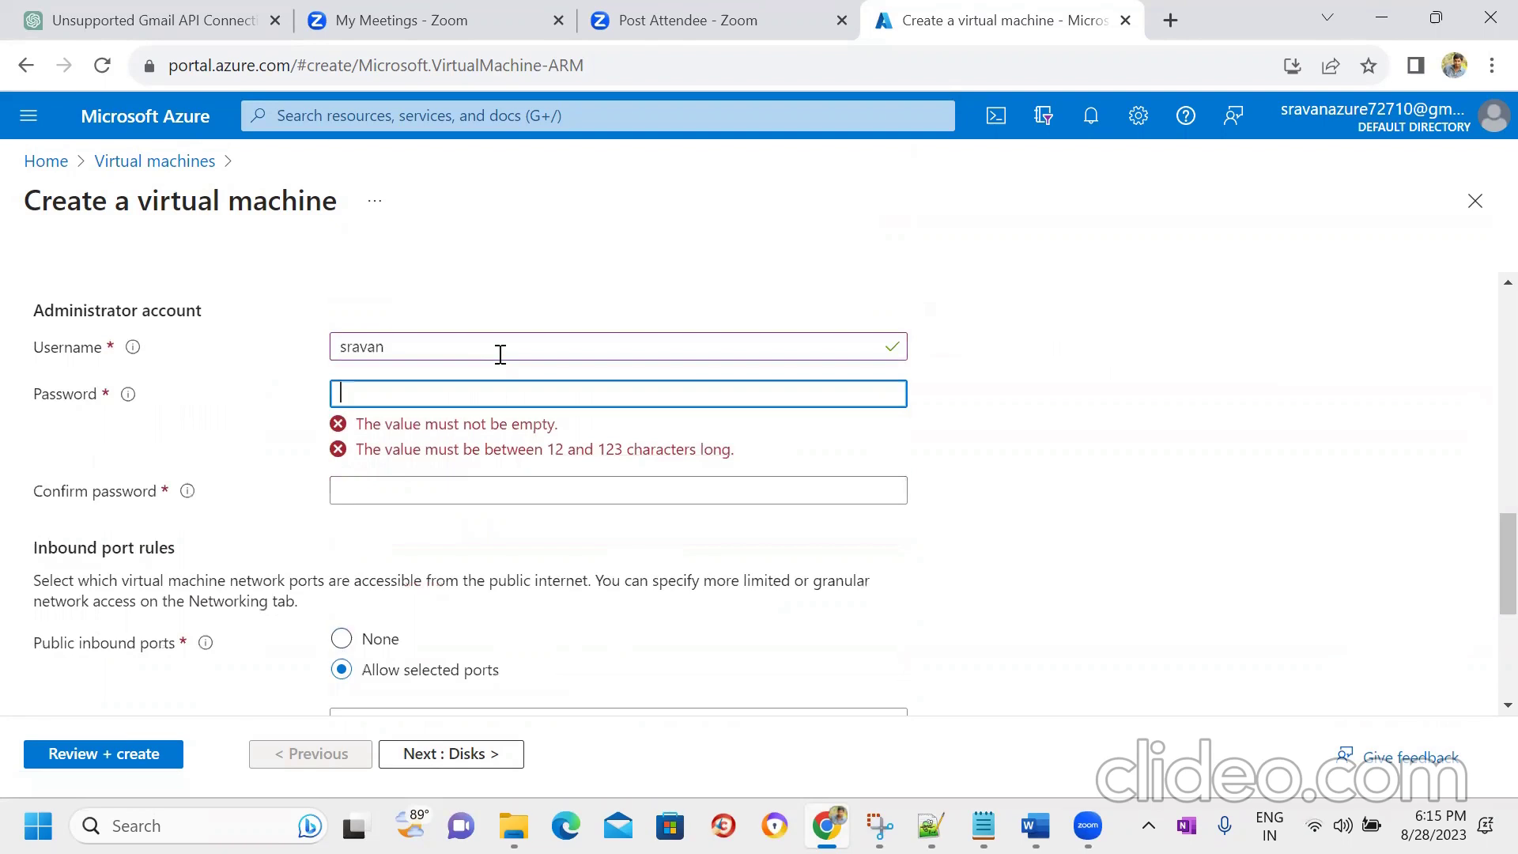
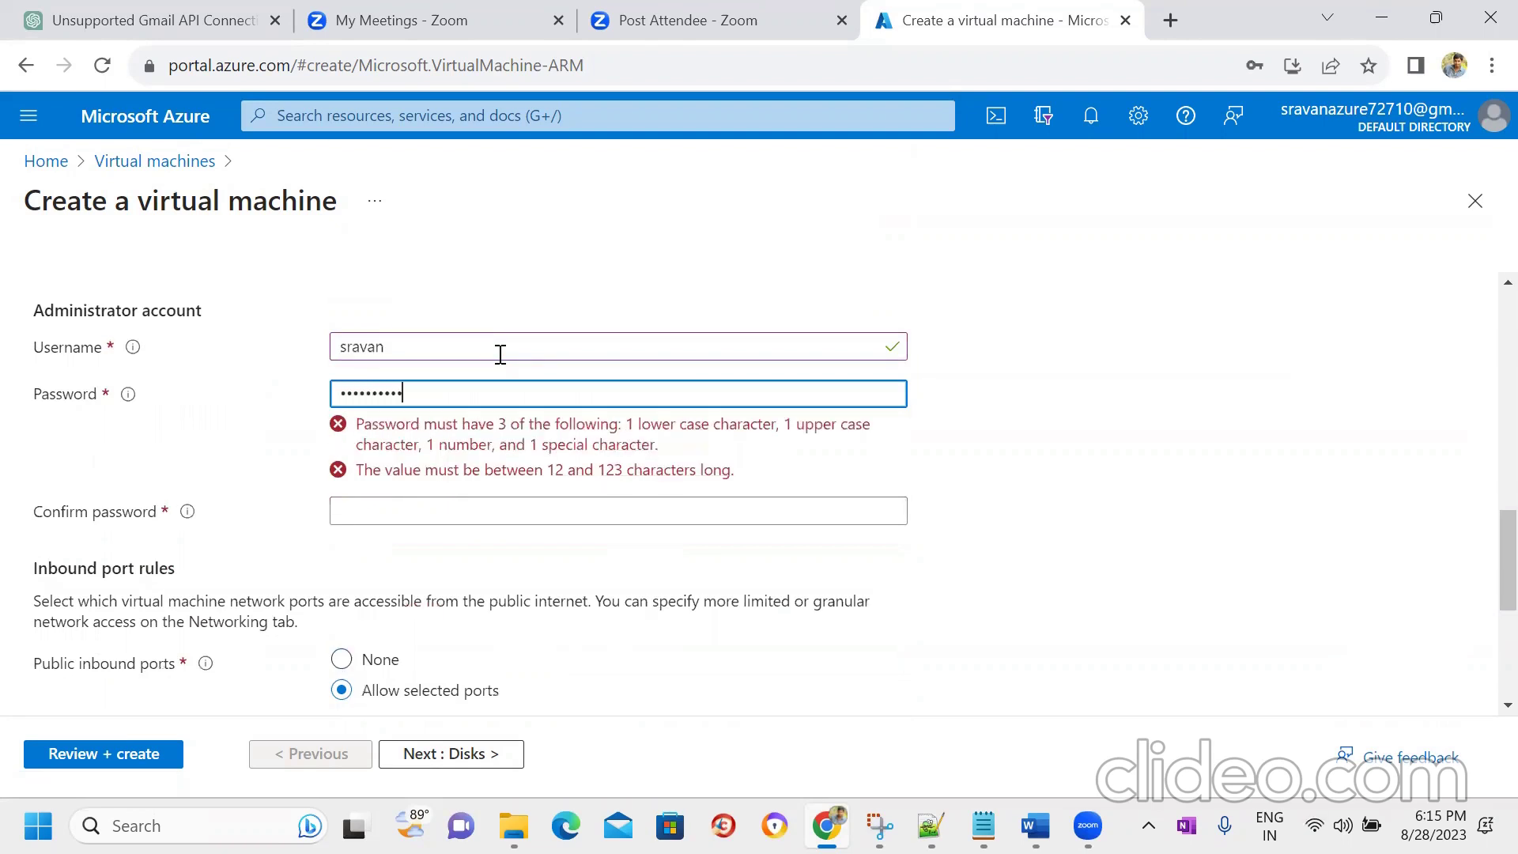
{"action": "key", "text": "Tab"}
{"action": "left_click", "coordinate": [460, 388]}
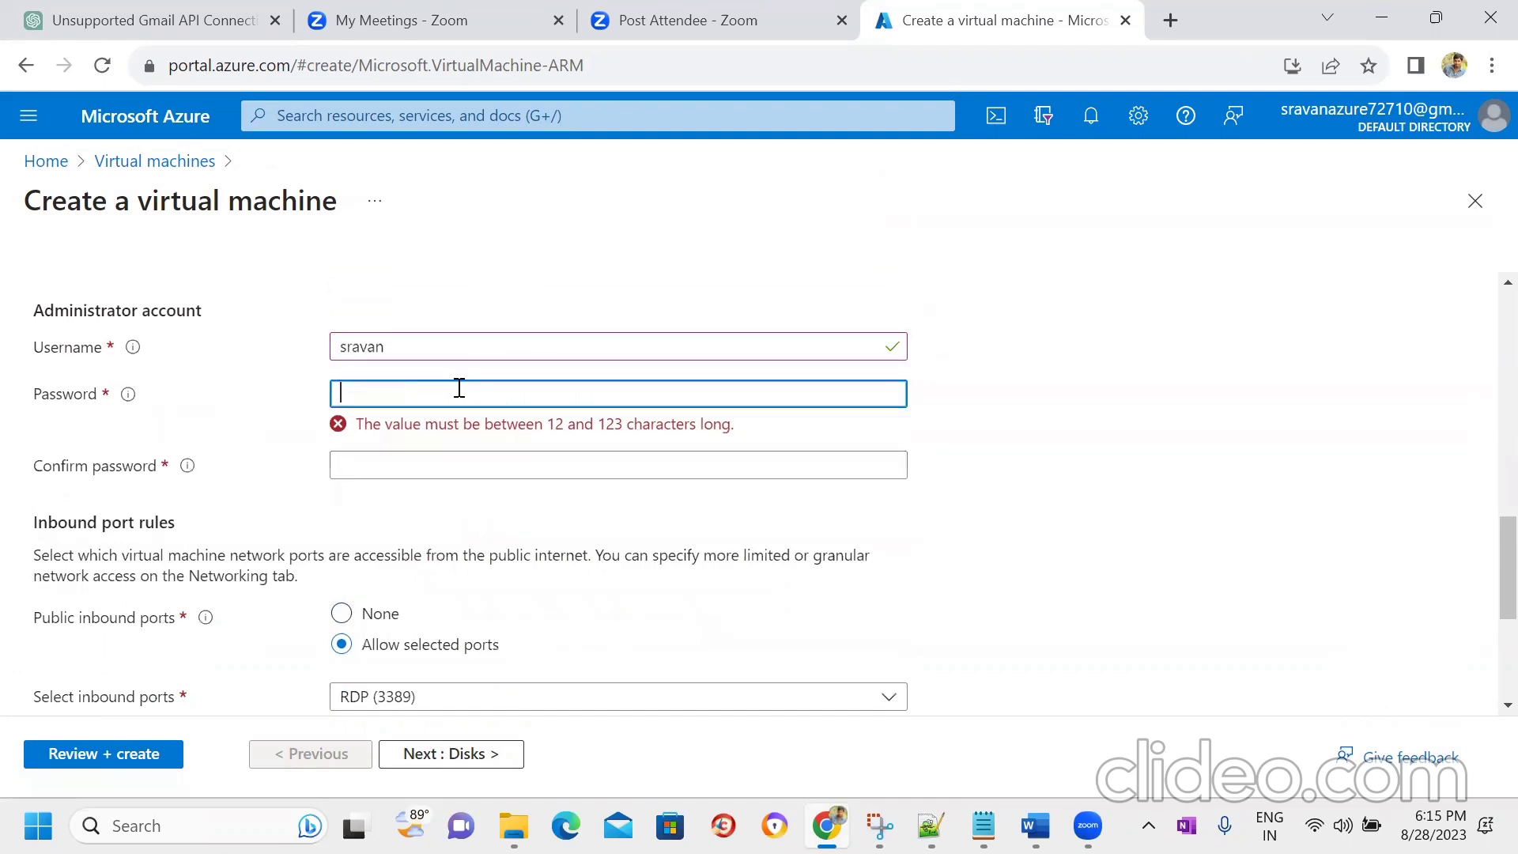
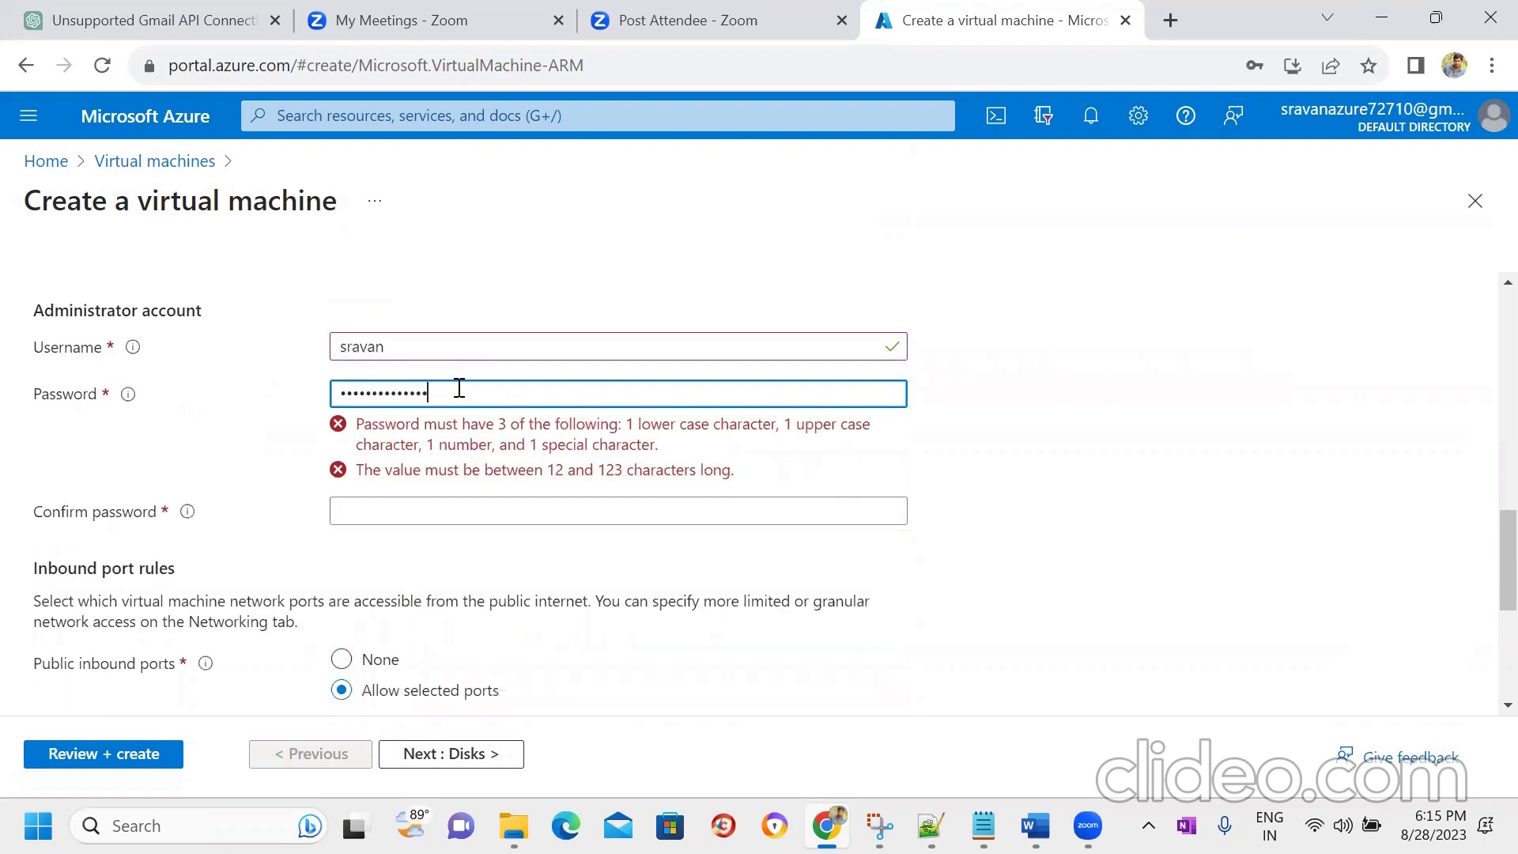
{"action": "key", "text": "Tab"}
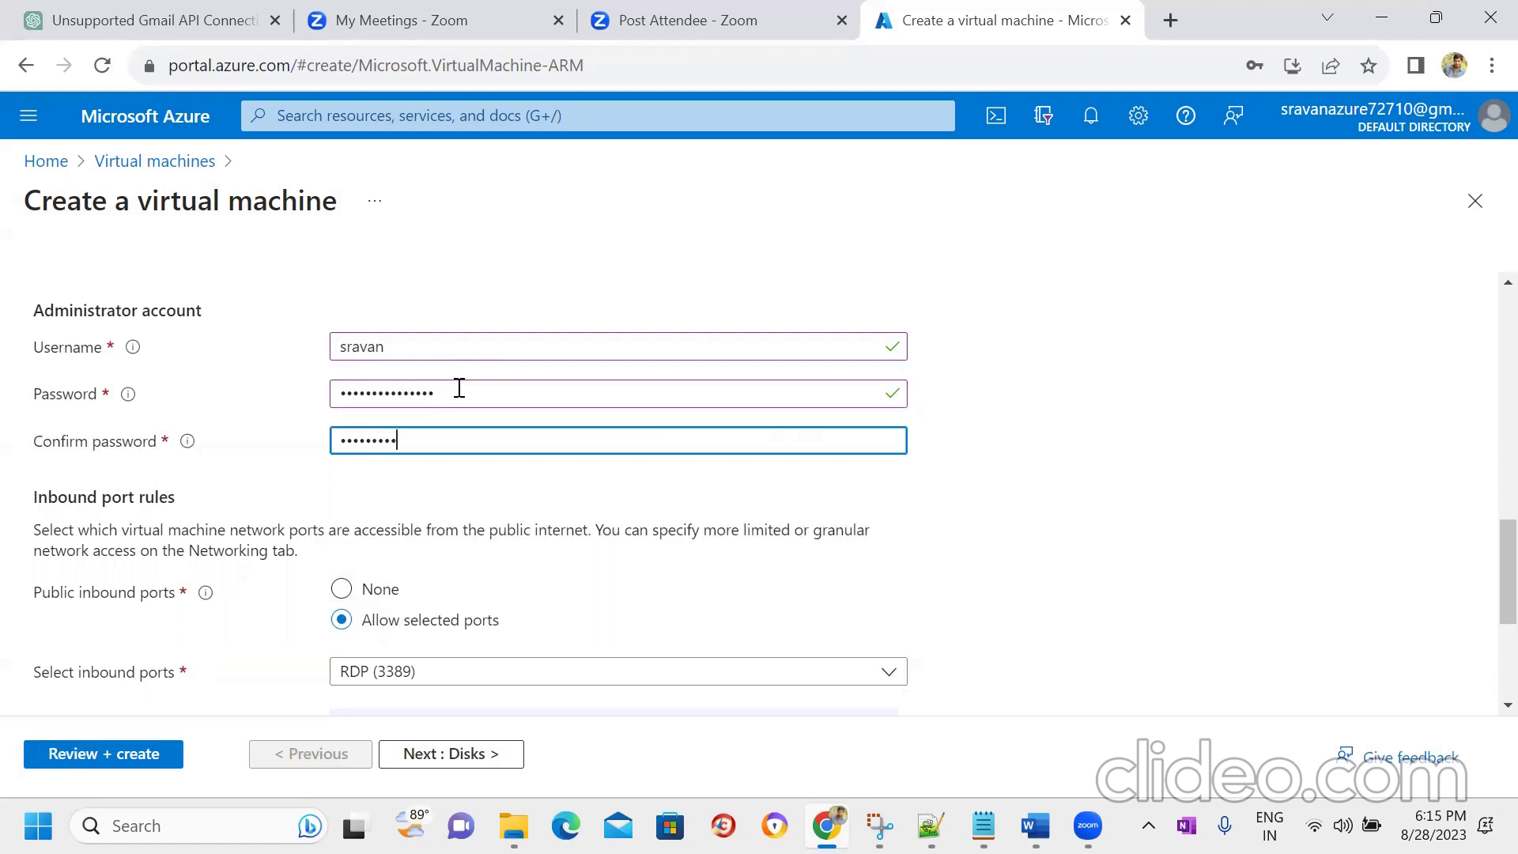
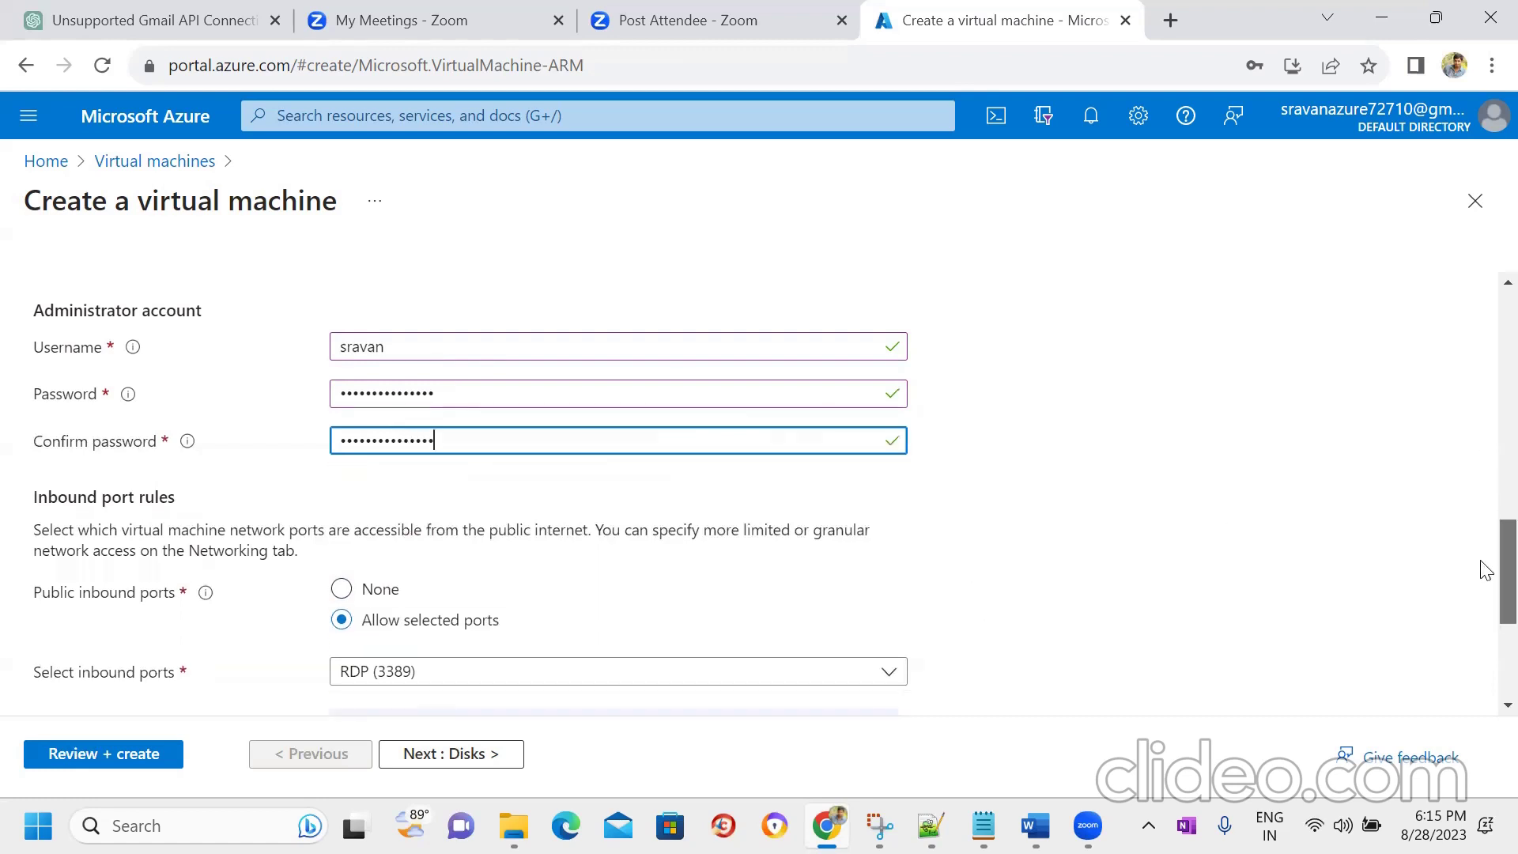
{"action": "scroll", "coordinate": [1486, 569], "scroll_direction": "down", "scroll_amount": 3}
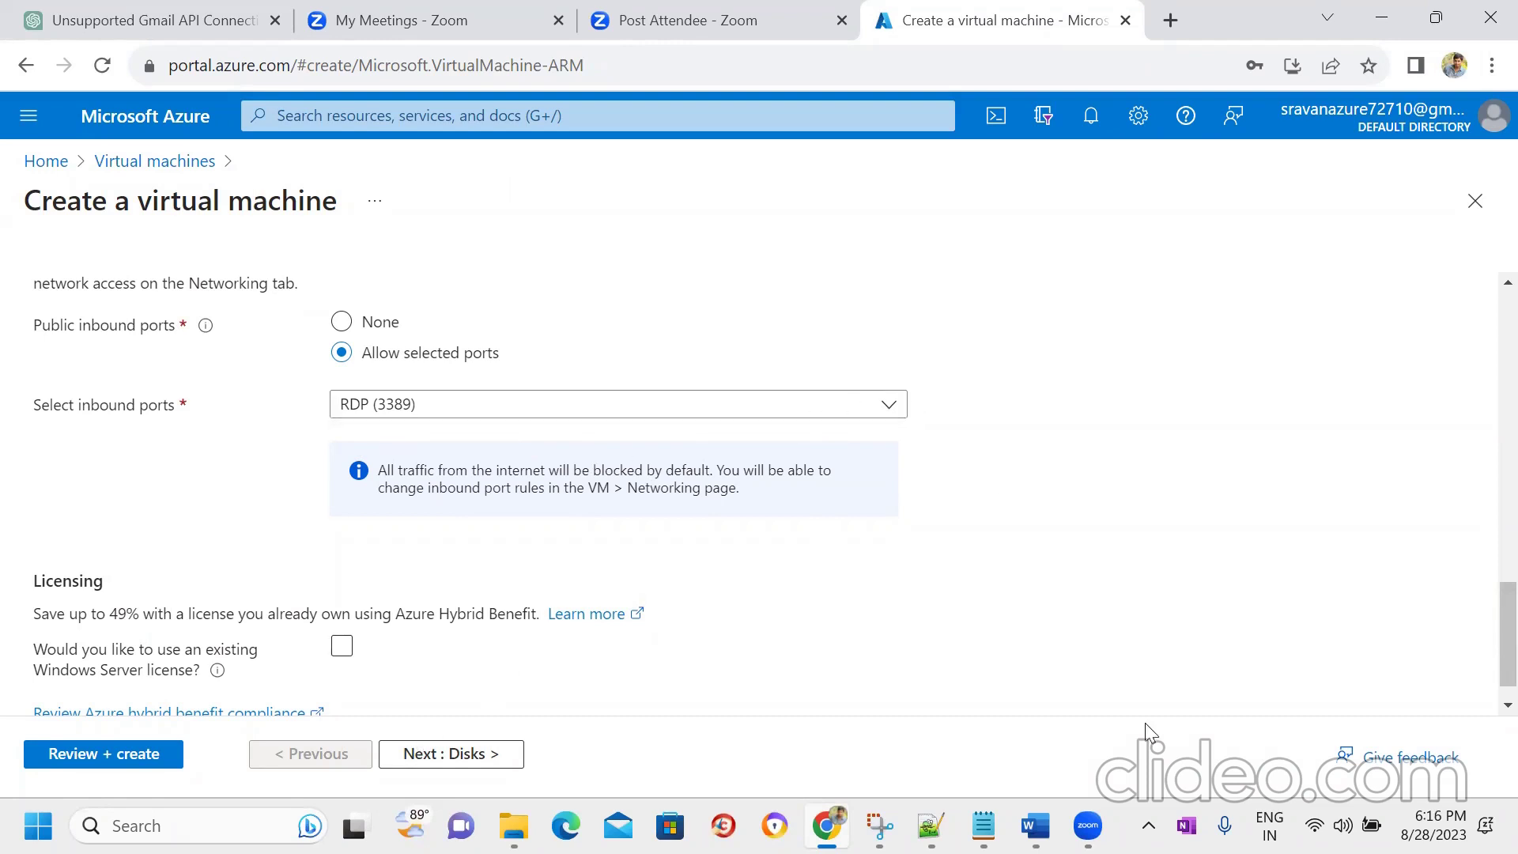
- Step through the Disks, Networking, Management, Monitoring and Advanced pages with default settings
{"action": "left_click", "coordinate": [464, 751]}
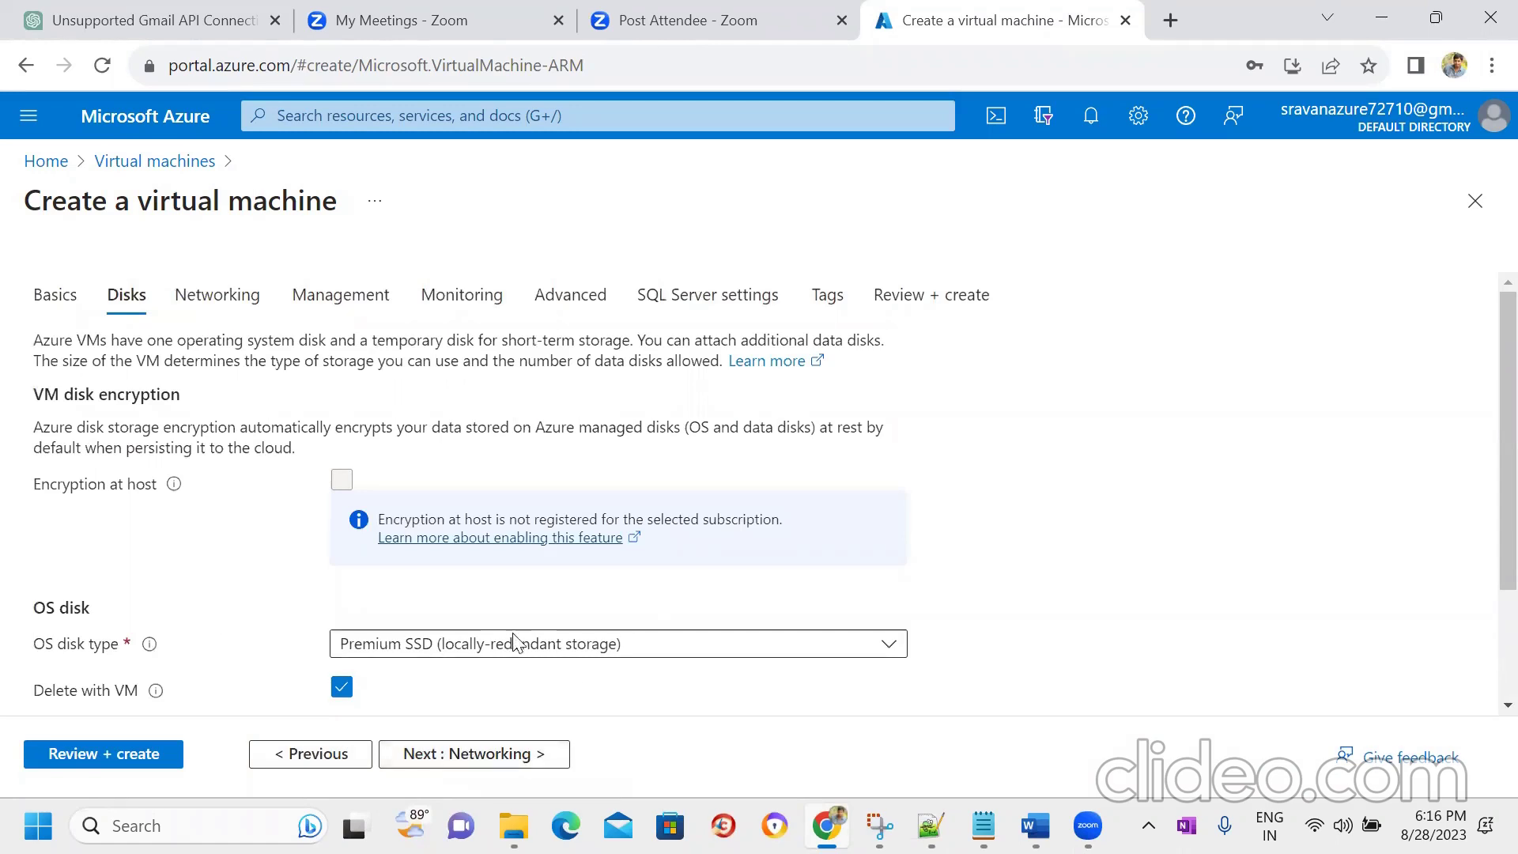
{"action": "scroll", "coordinate": [1486, 369], "scroll_direction": "down", "scroll_amount": 2}
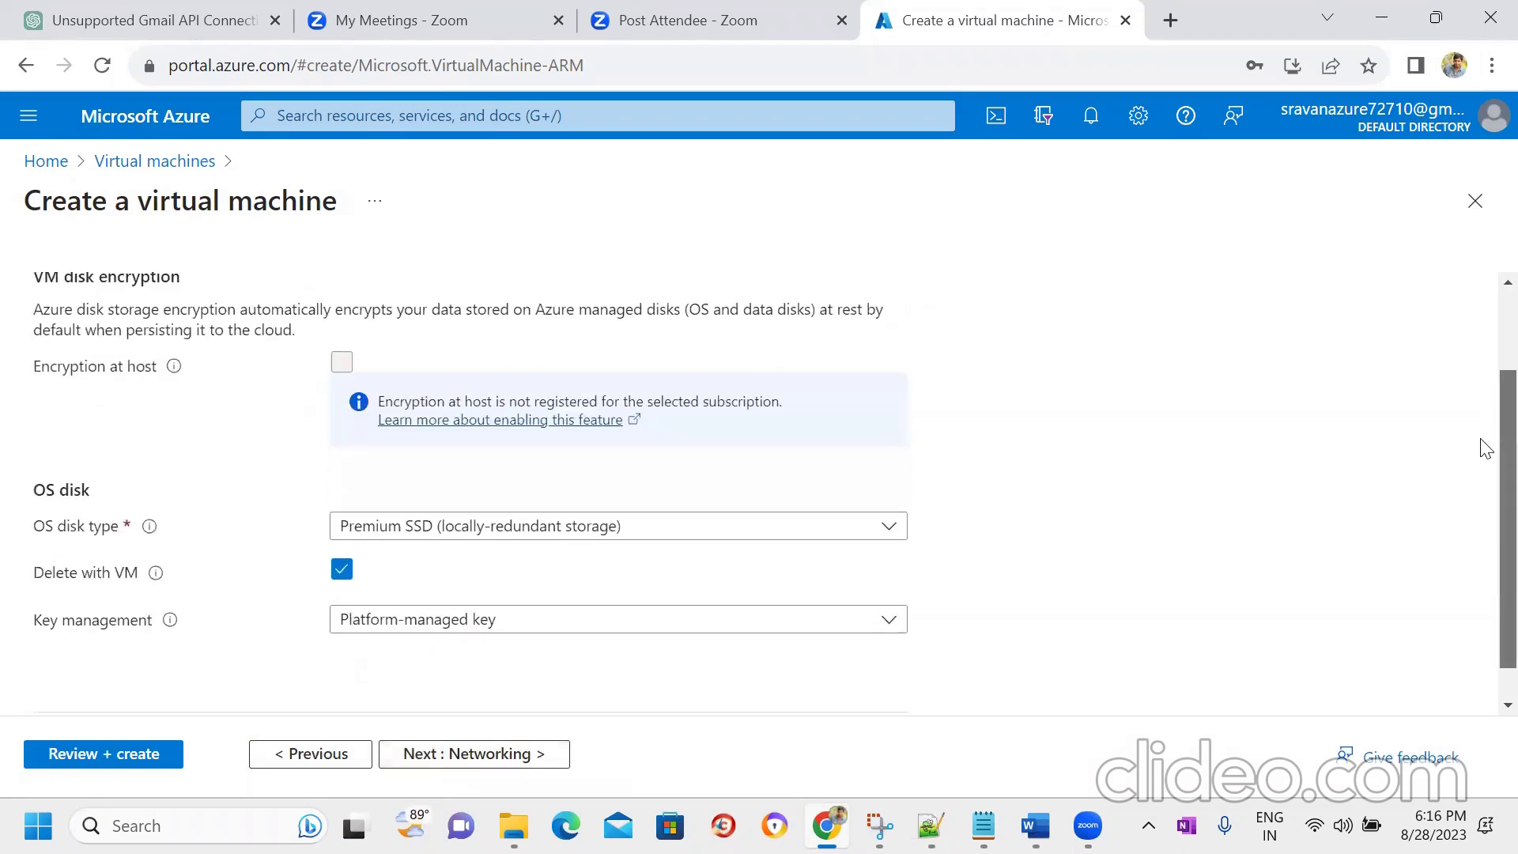
{"action": "left_click", "coordinate": [437, 764]}
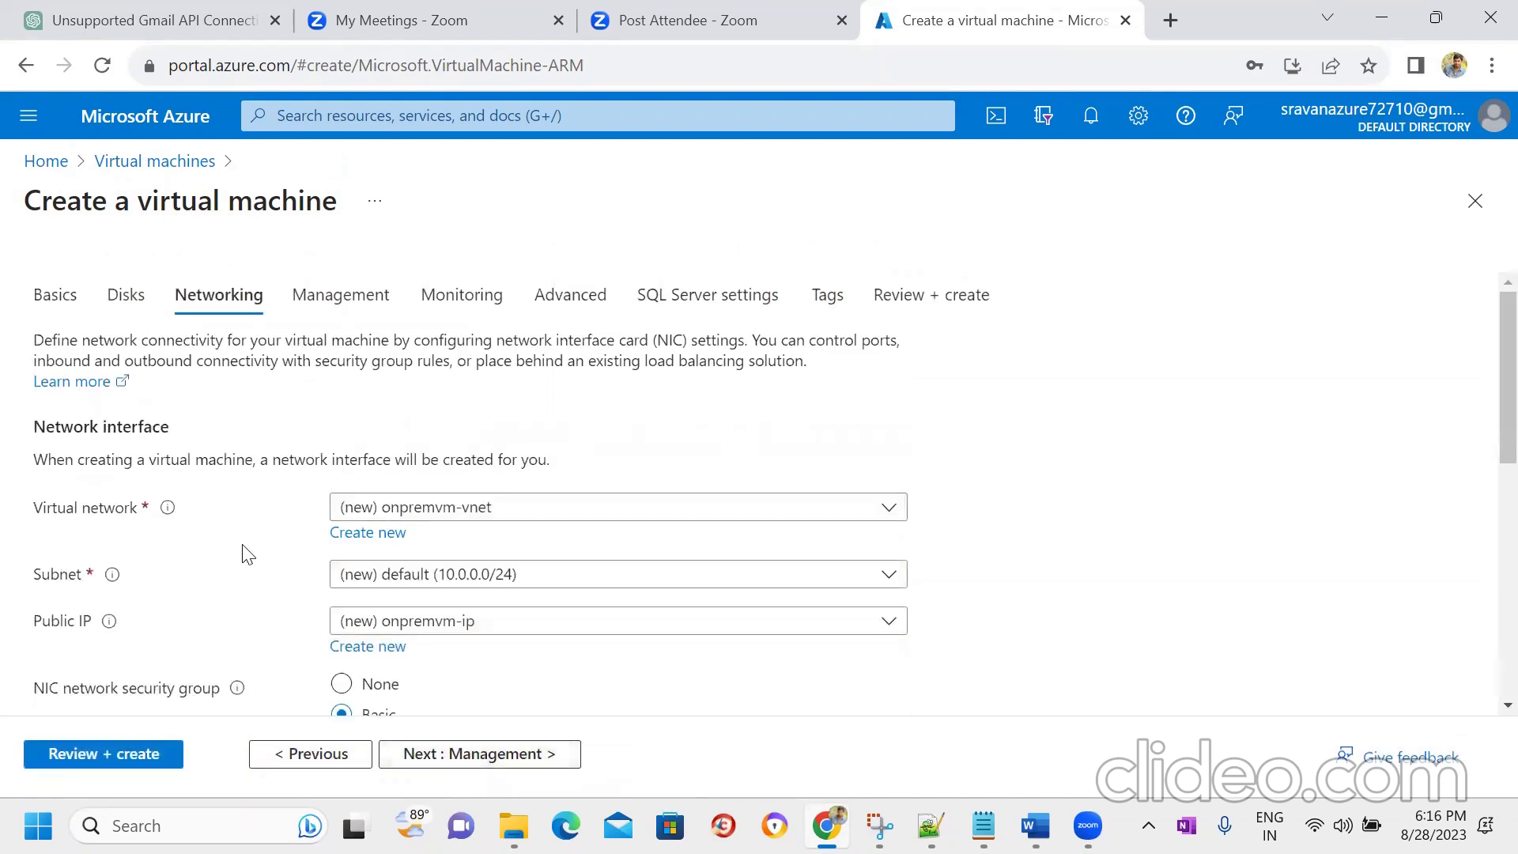
{"action": "scroll", "coordinate": [1480, 348], "scroll_direction": "down", "scroll_amount": 1}
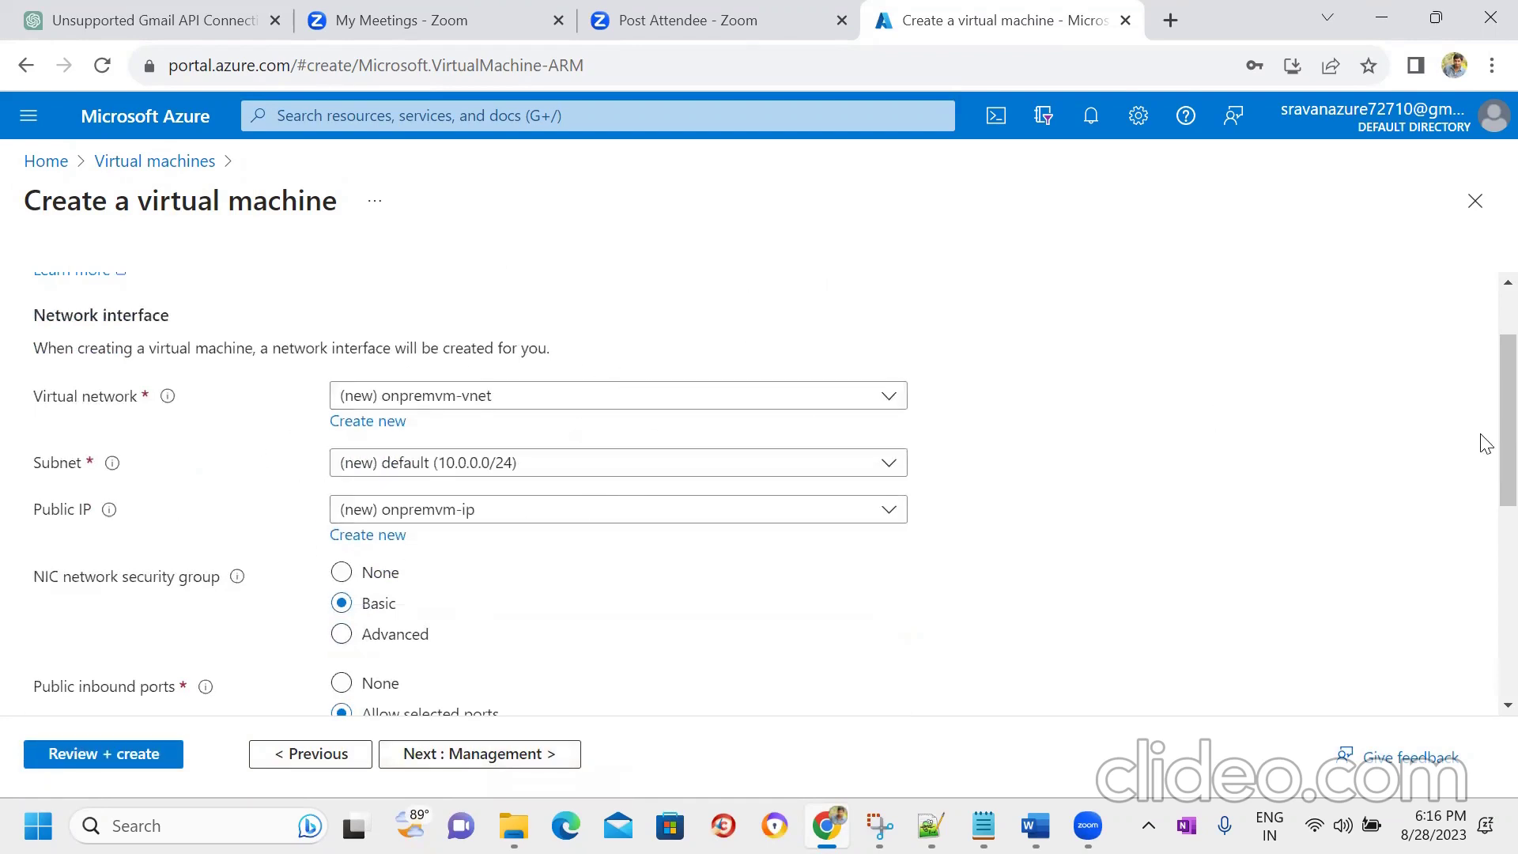
{"action": "scroll", "coordinate": [1483, 491], "scroll_direction": "down", "scroll_amount": 5}
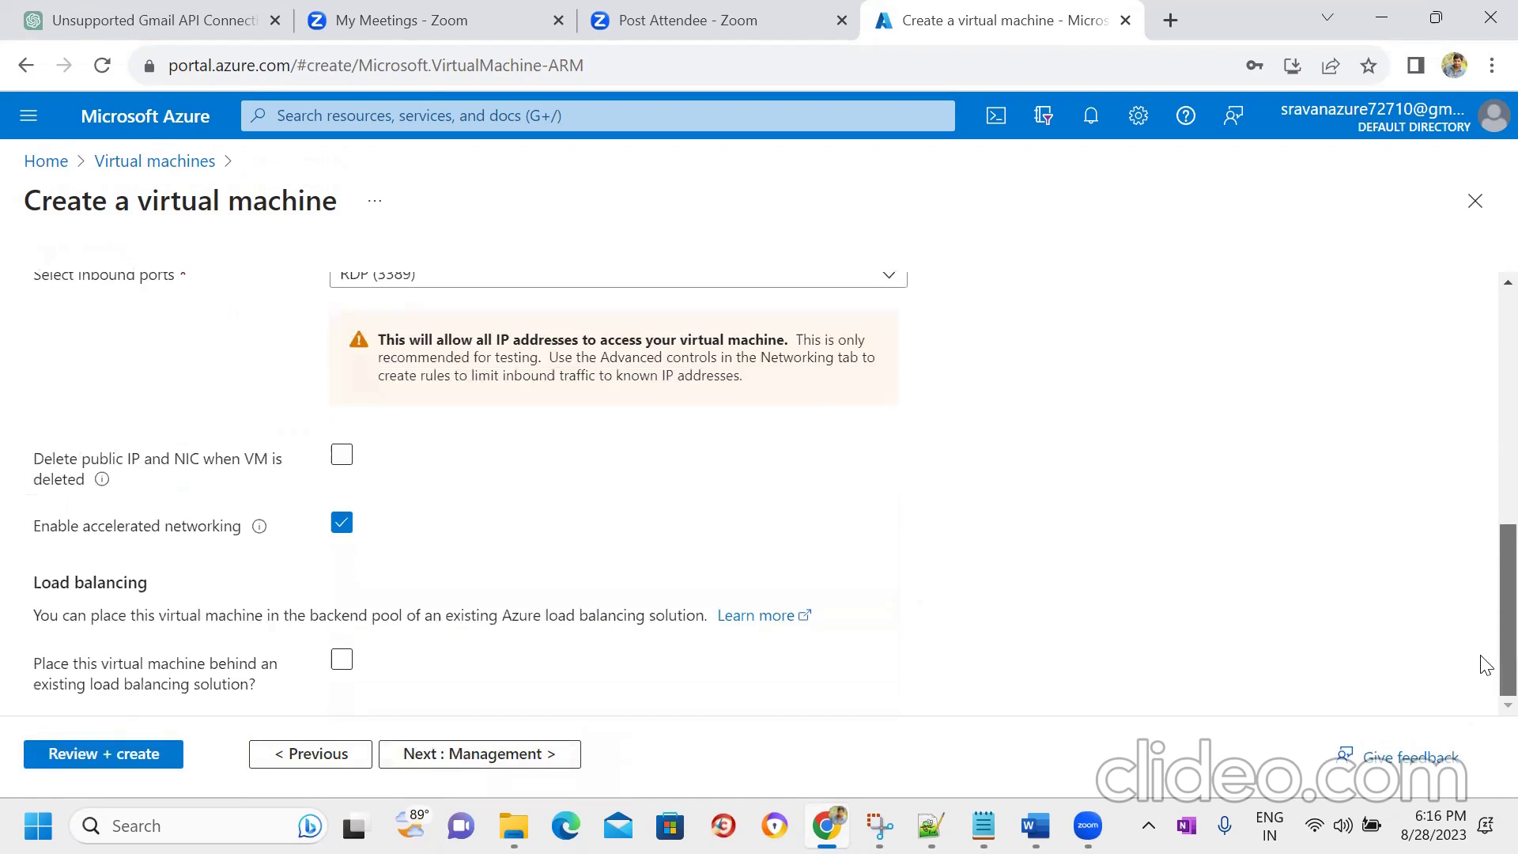
{"action": "left_click", "coordinate": [472, 763]}
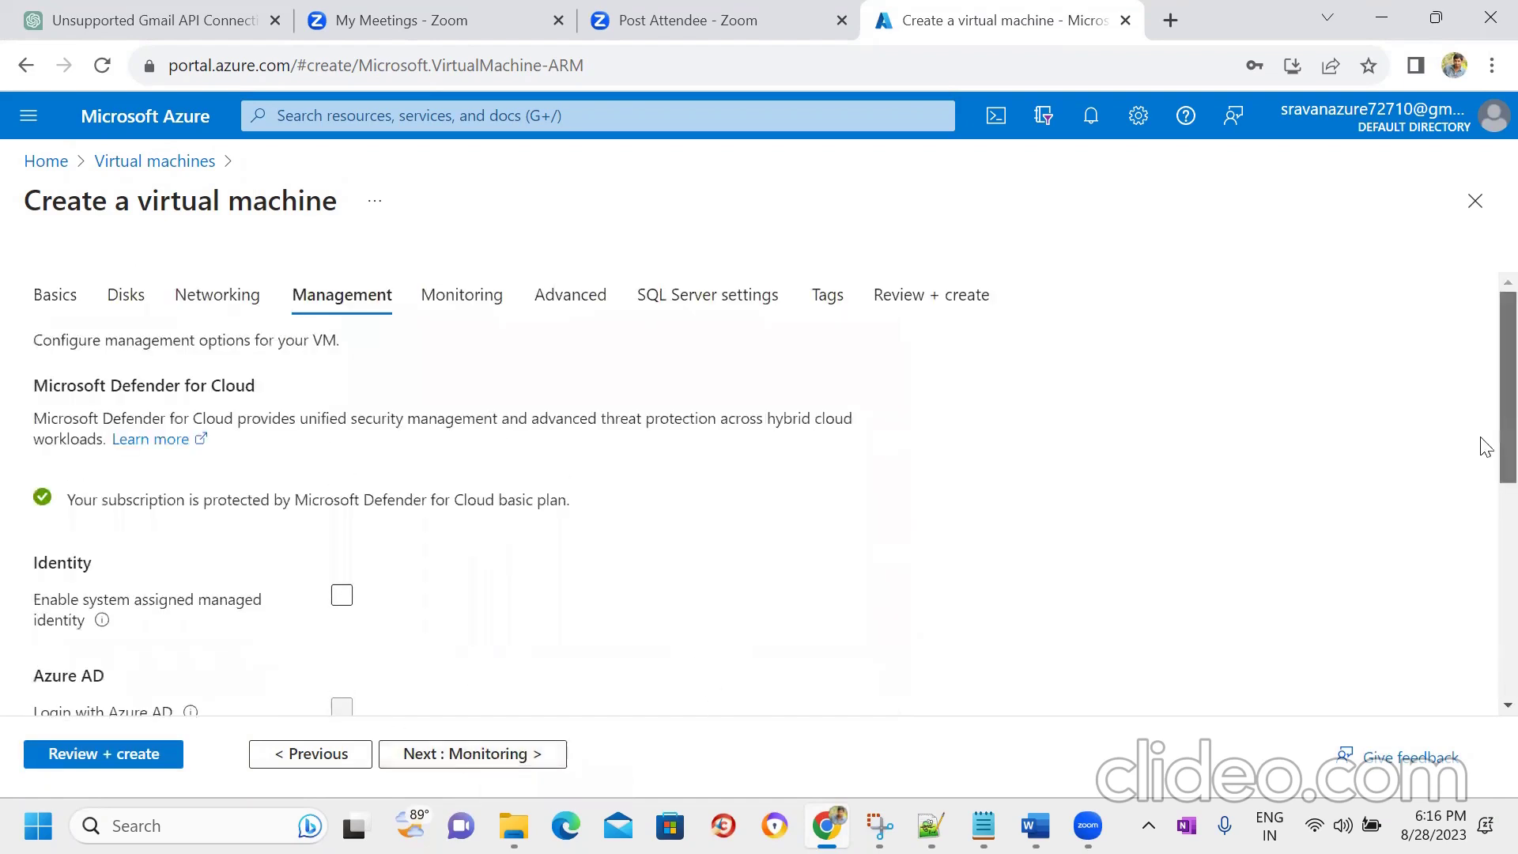
{"action": "scroll", "coordinate": [1483, 474], "scroll_direction": "down", "scroll_amount": 5}
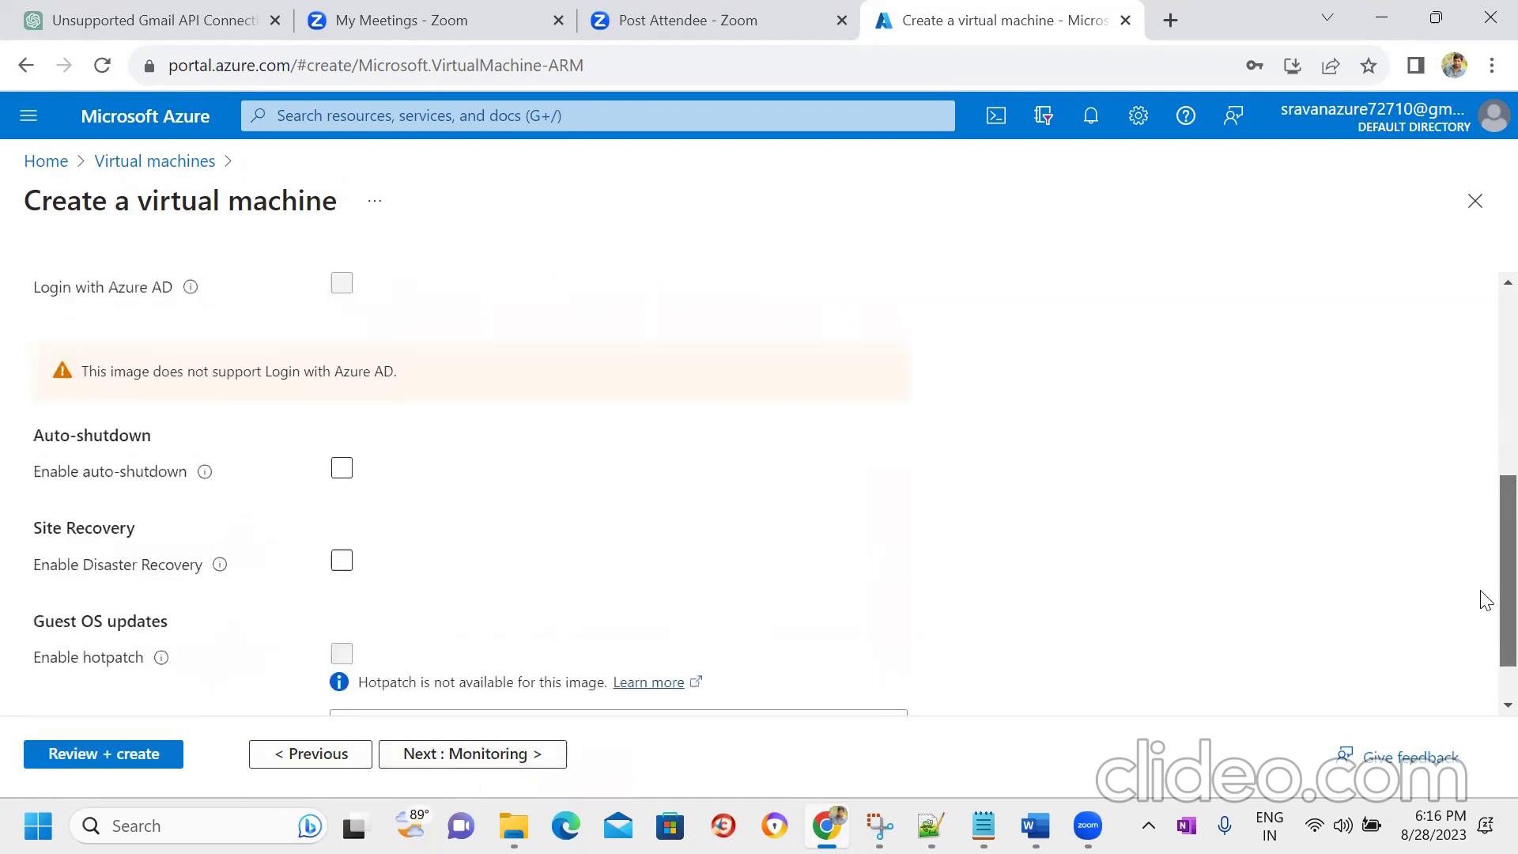
{"action": "left_click", "coordinate": [424, 753]}
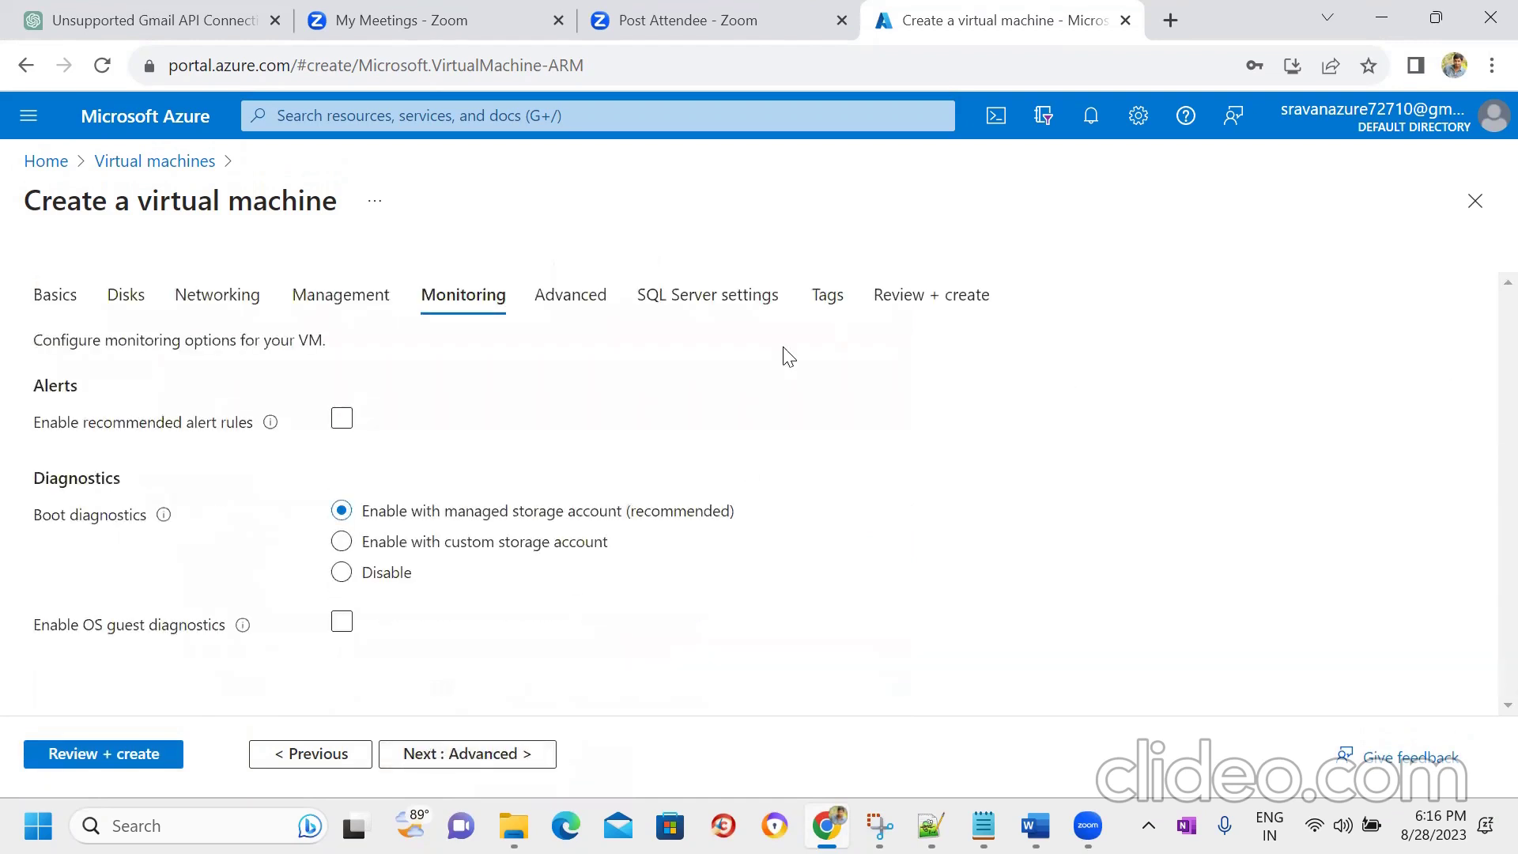
{"action": "left_click", "coordinate": [464, 765]}
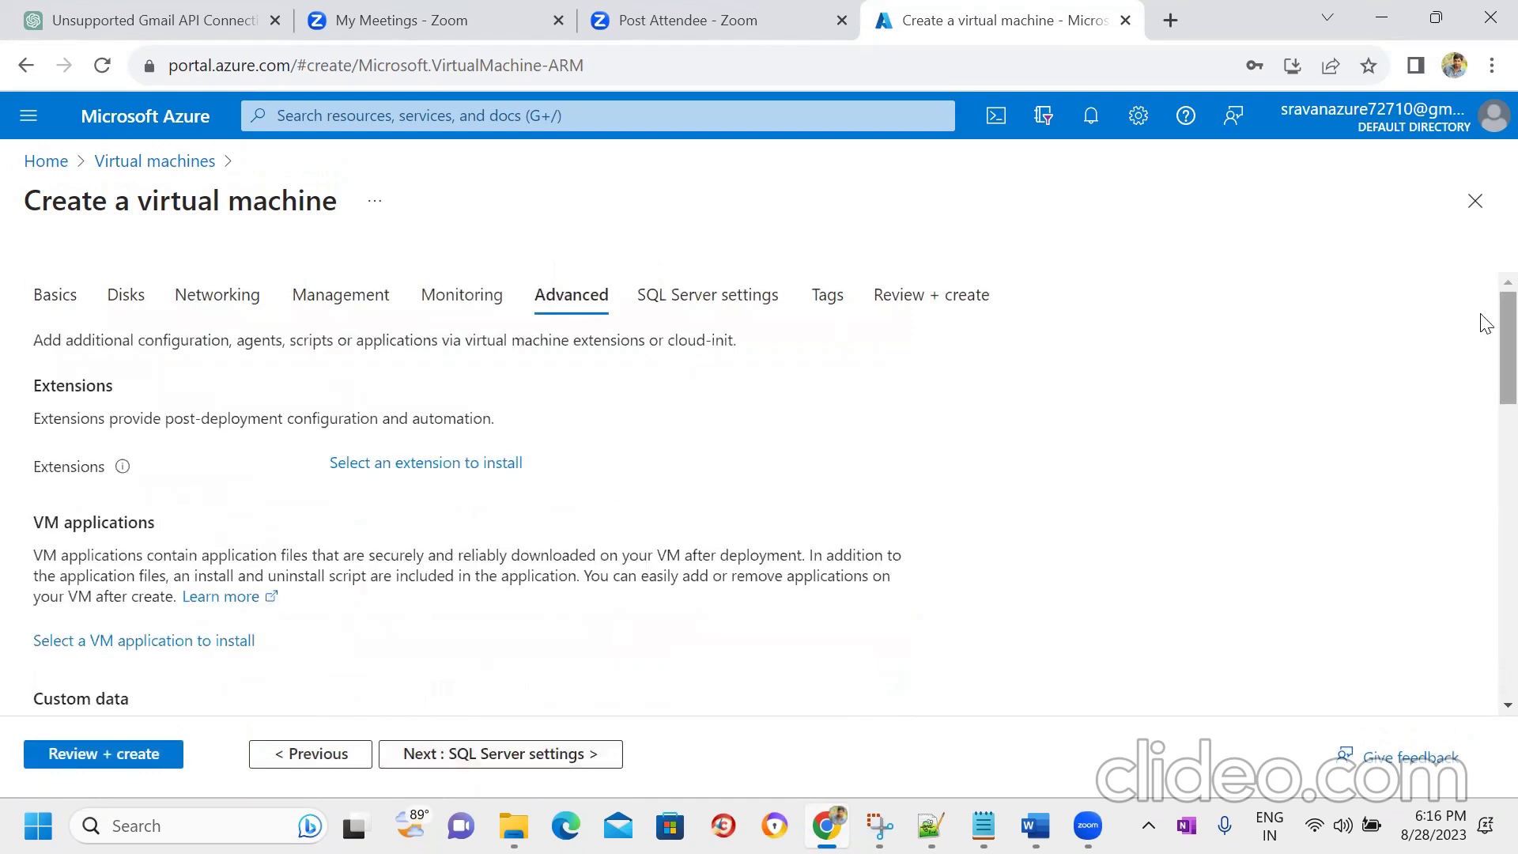
{"action": "left_click_drag", "start_coordinate": [1483, 323], "coordinate": [1481, 417]}
- Enable SQL Authentication on the SQL Server settings page and go on to Tags
{"action": "left_click", "coordinate": [512, 755]}
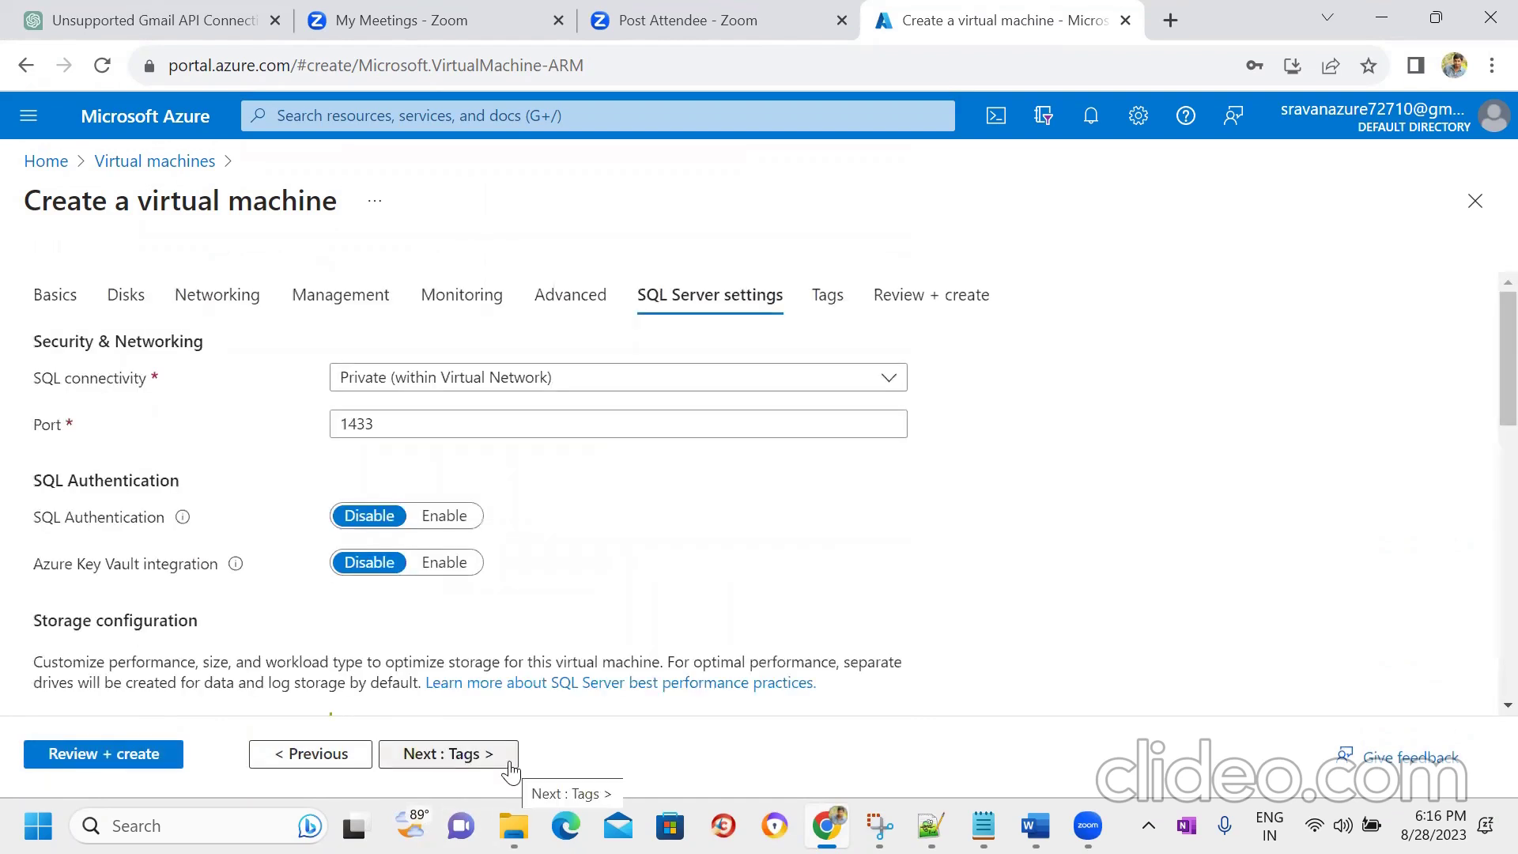
{"action": "left_click", "coordinate": [465, 525]}
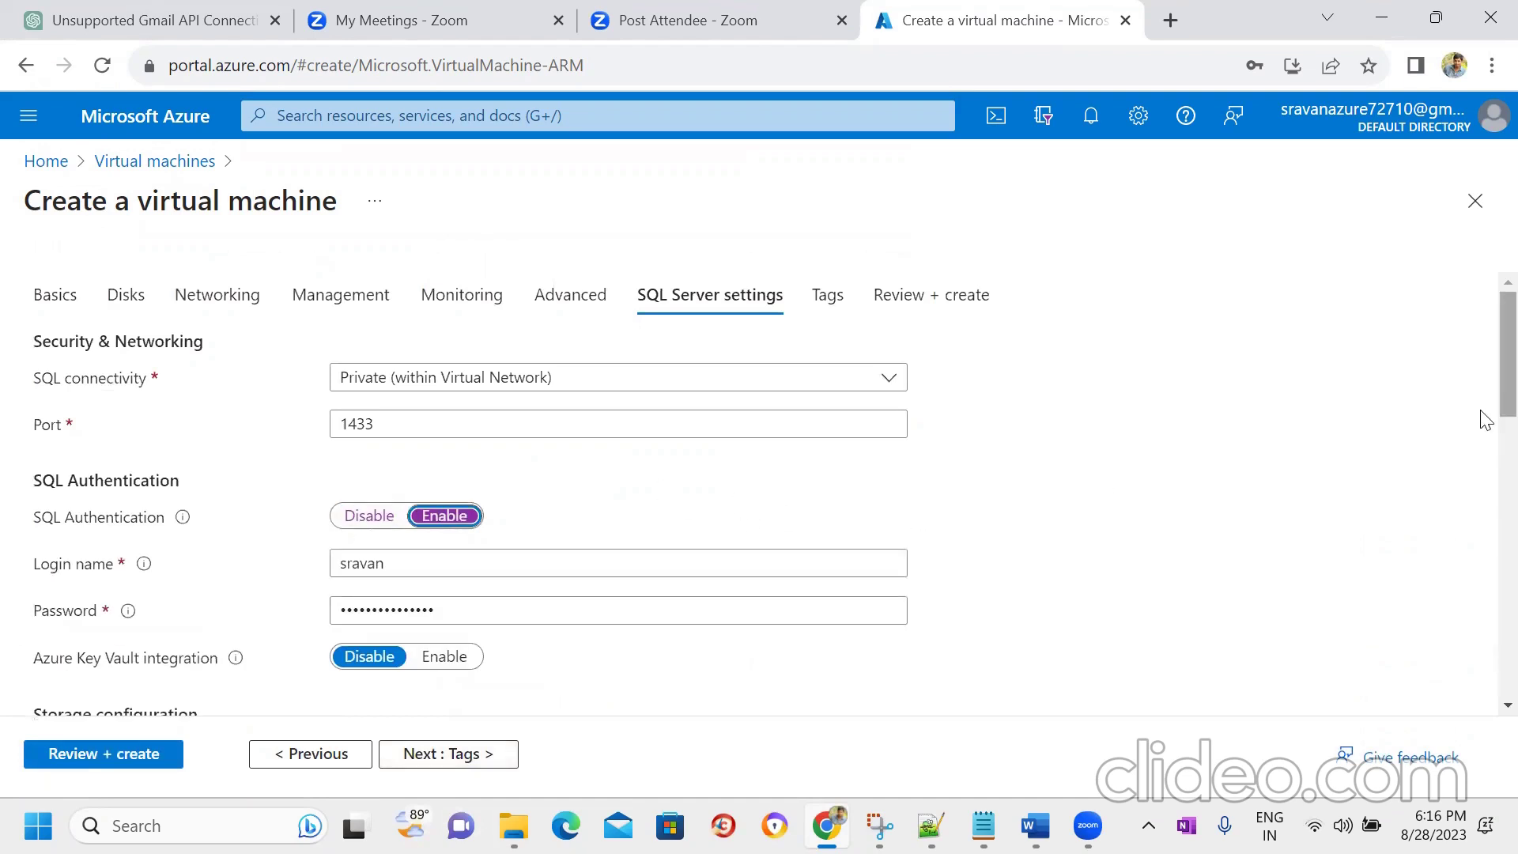
{"action": "left_click_drag", "start_coordinate": [1481, 389], "coordinate": [1481, 701]}
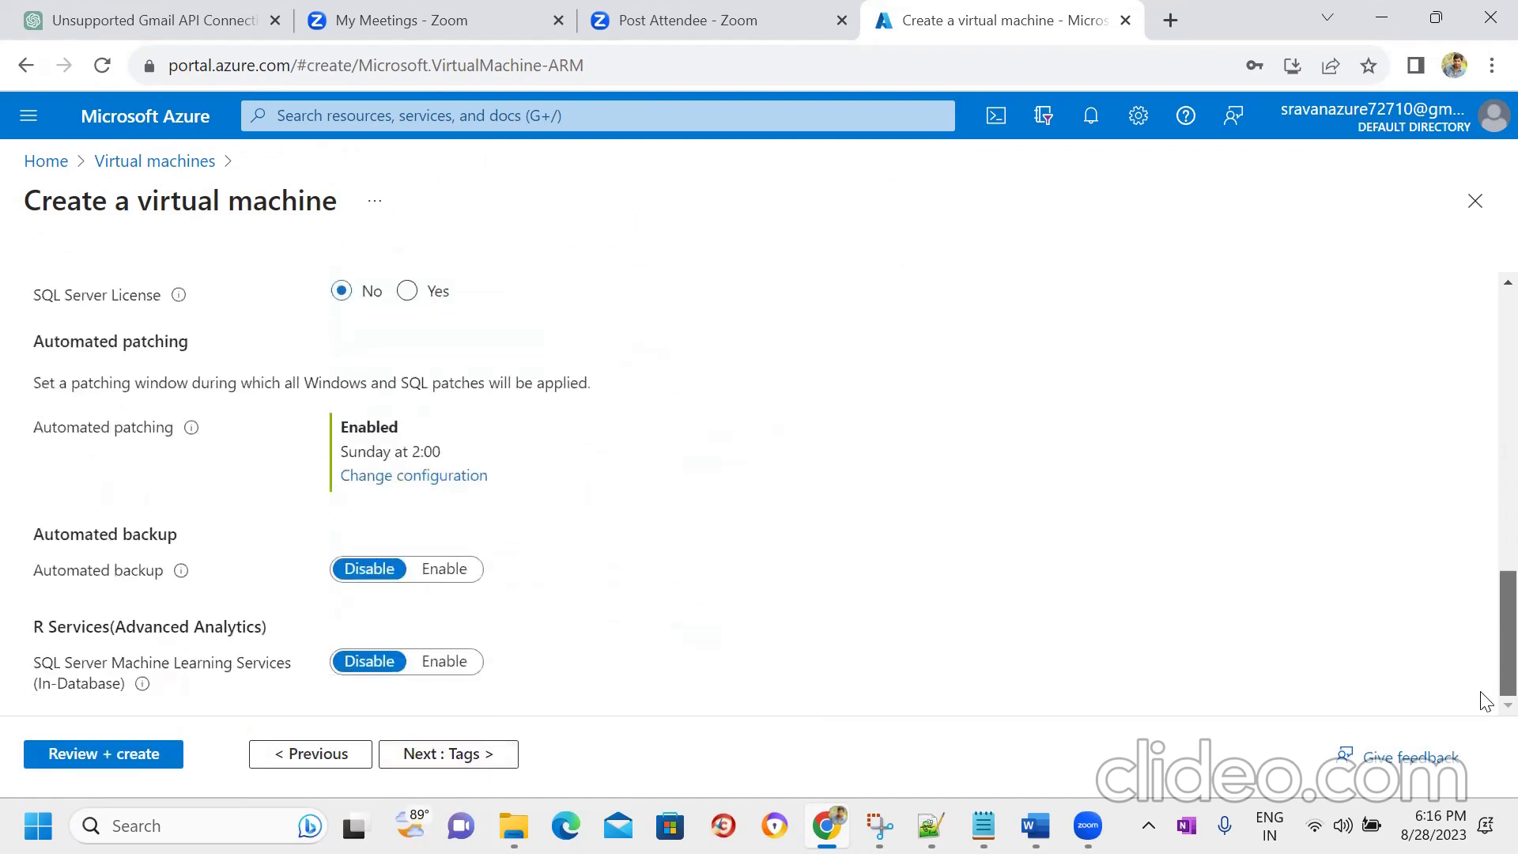
{"action": "left_click", "coordinate": [448, 755]}
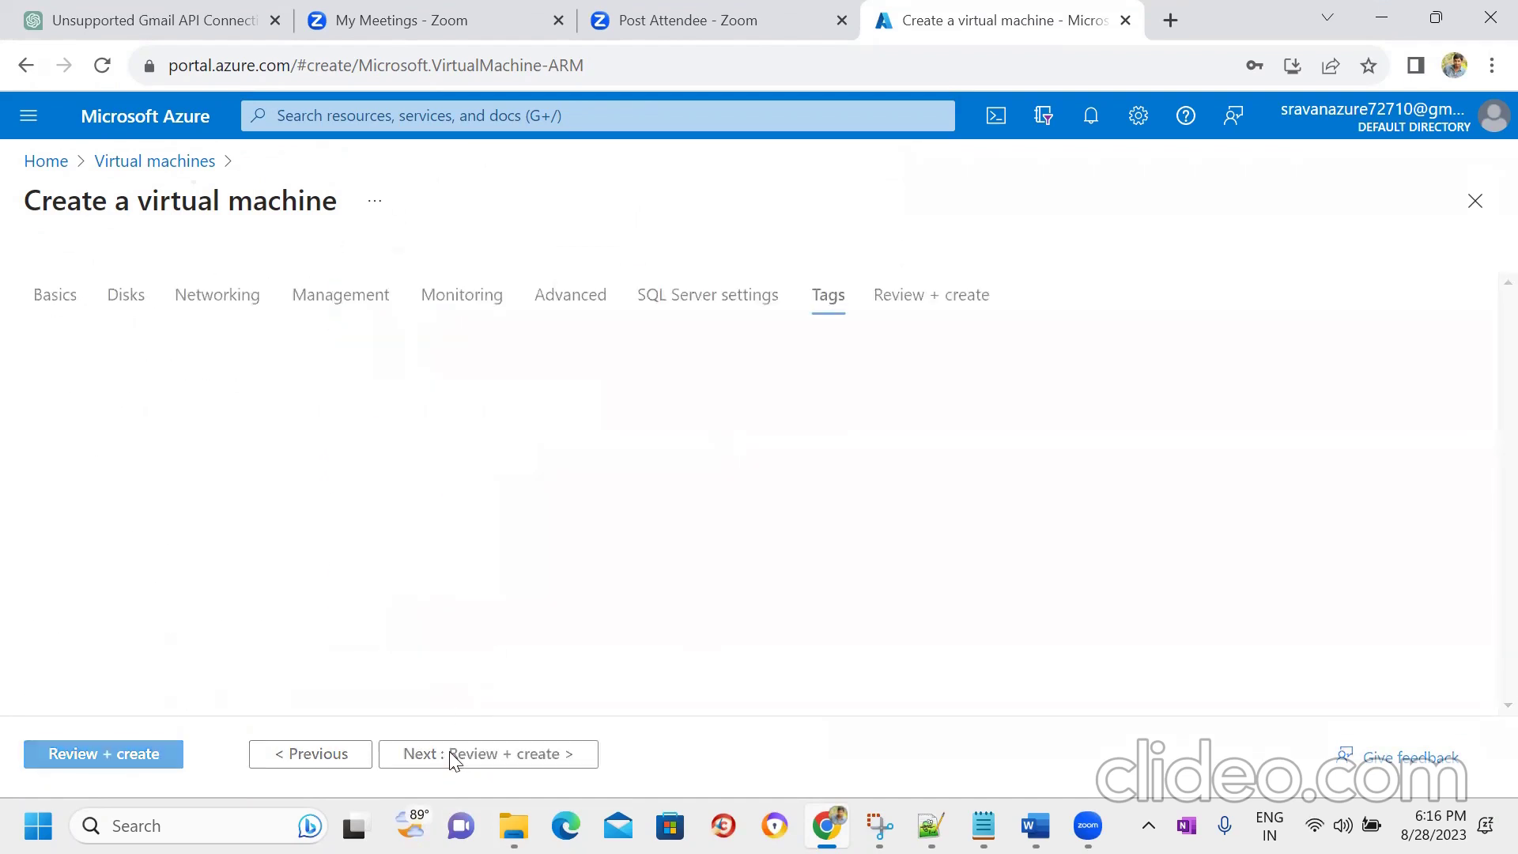
- Review and create the VM deployment, then open the portal Home in a new tab
{"action": "left_click", "coordinate": [136, 753]}
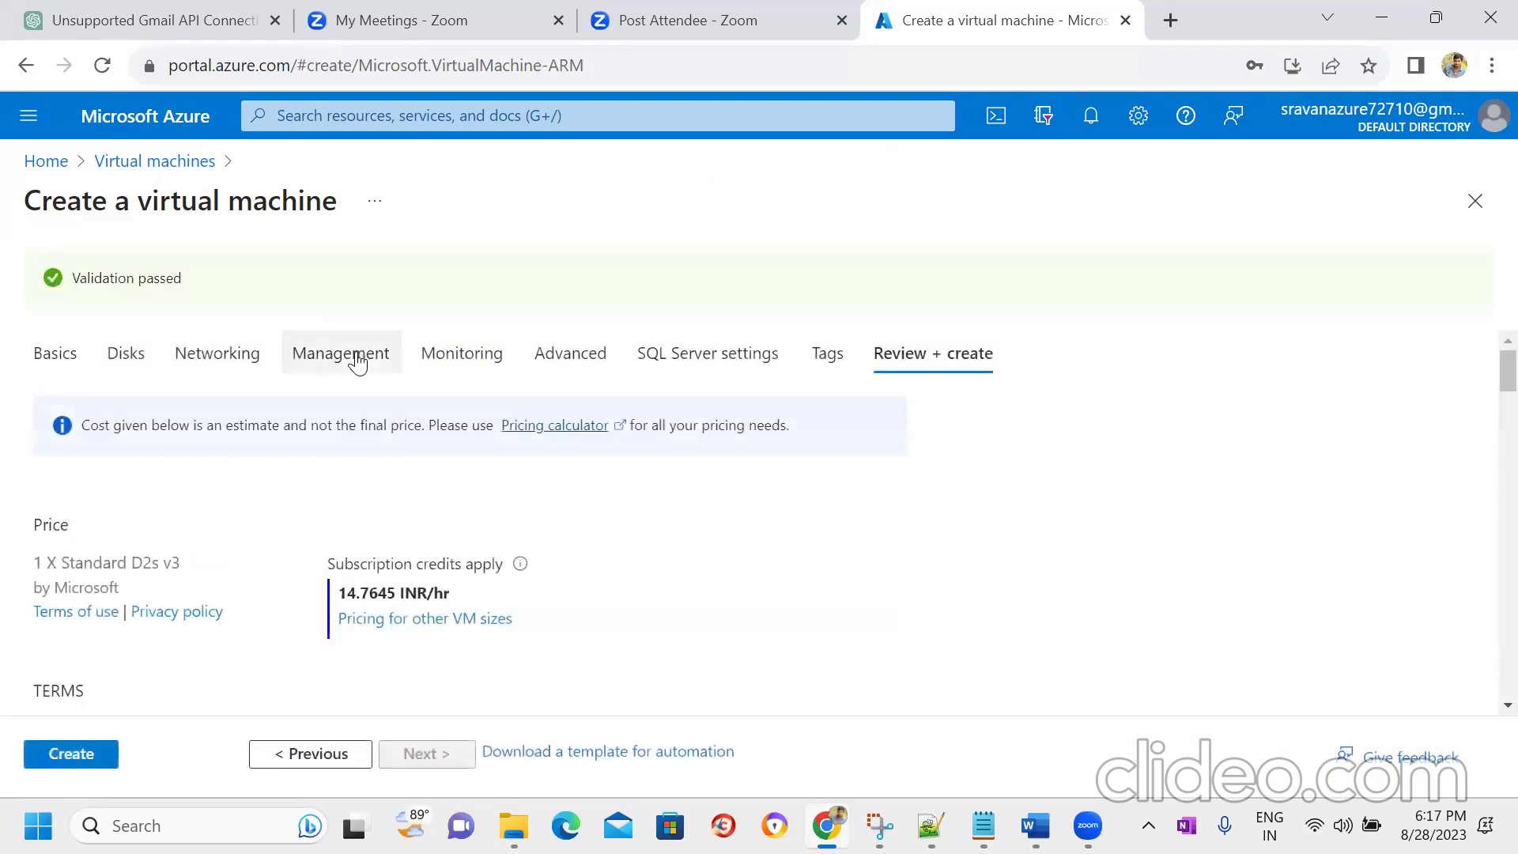
{"action": "left_click", "coordinate": [77, 759]}
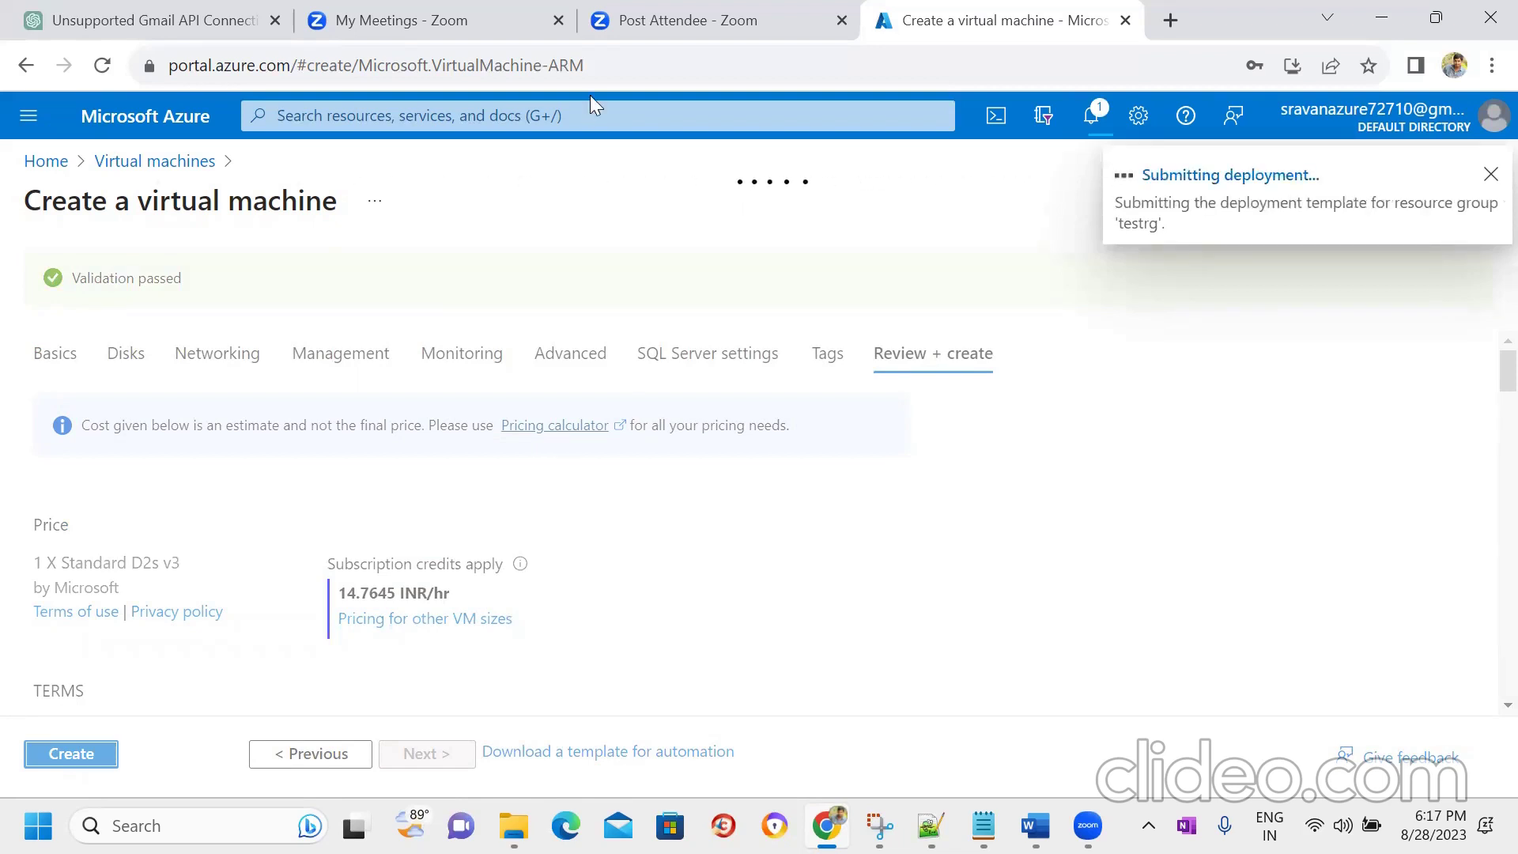
{"action": "right_click", "coordinate": [61, 169]}
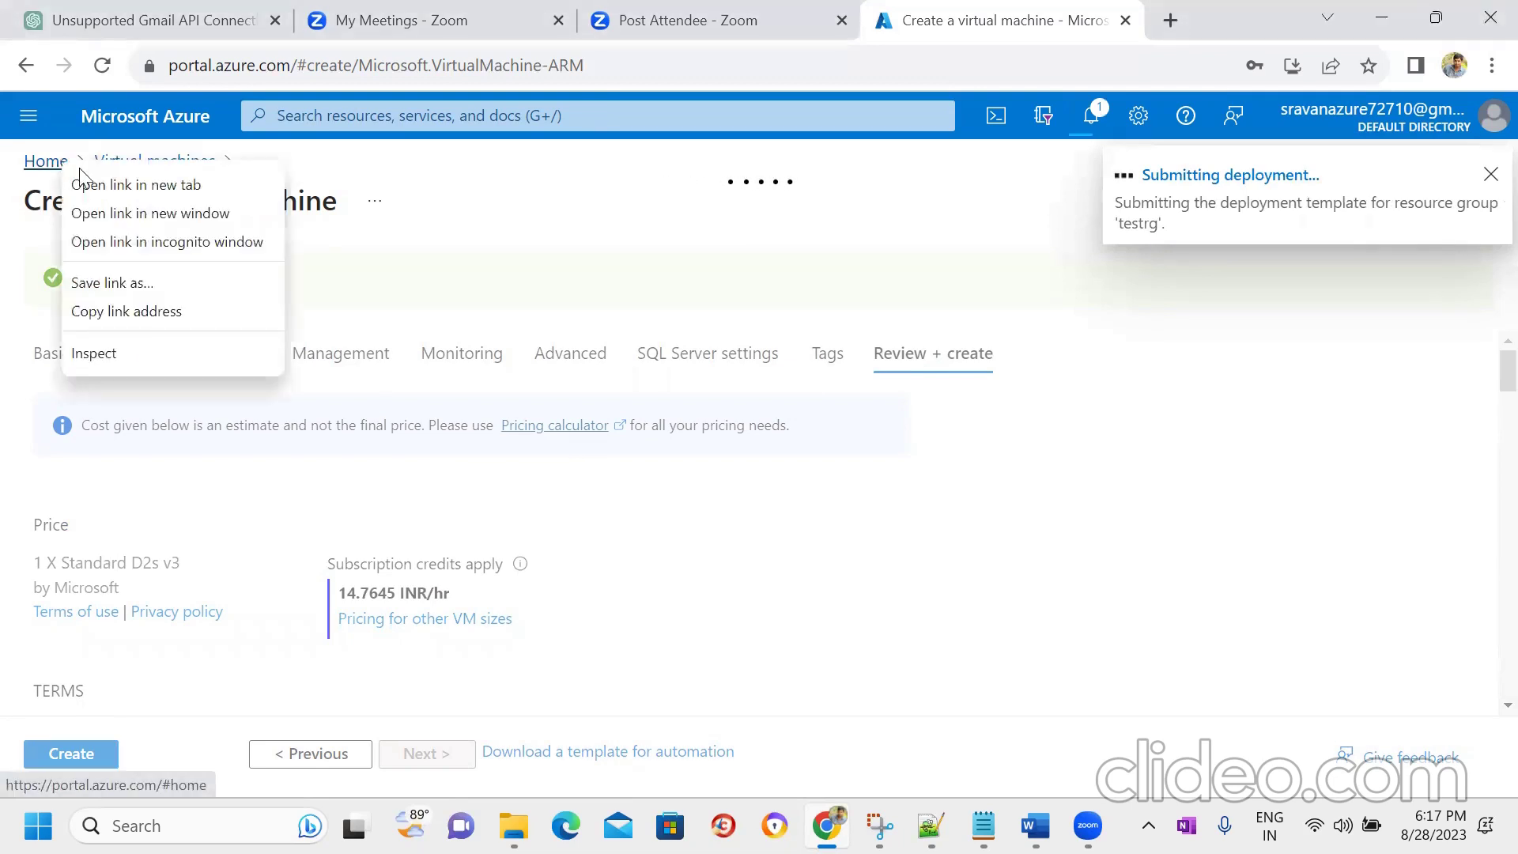
{"action": "left_click", "coordinate": [103, 185]}
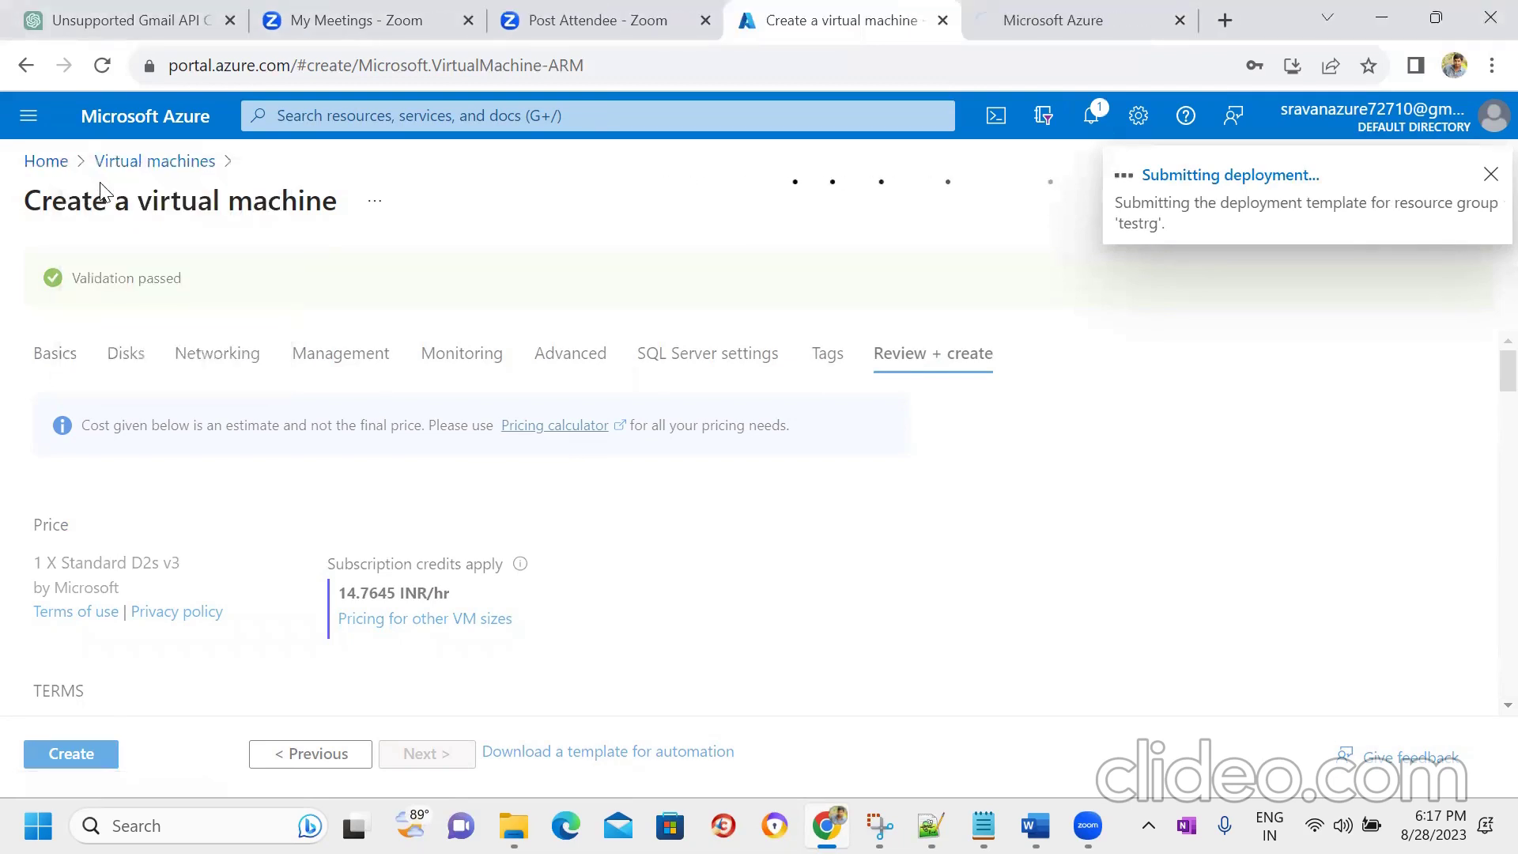
- In the new tab, go to the portal Home and open the Data factories list
{"action": "left_click", "coordinate": [1025, 31]}
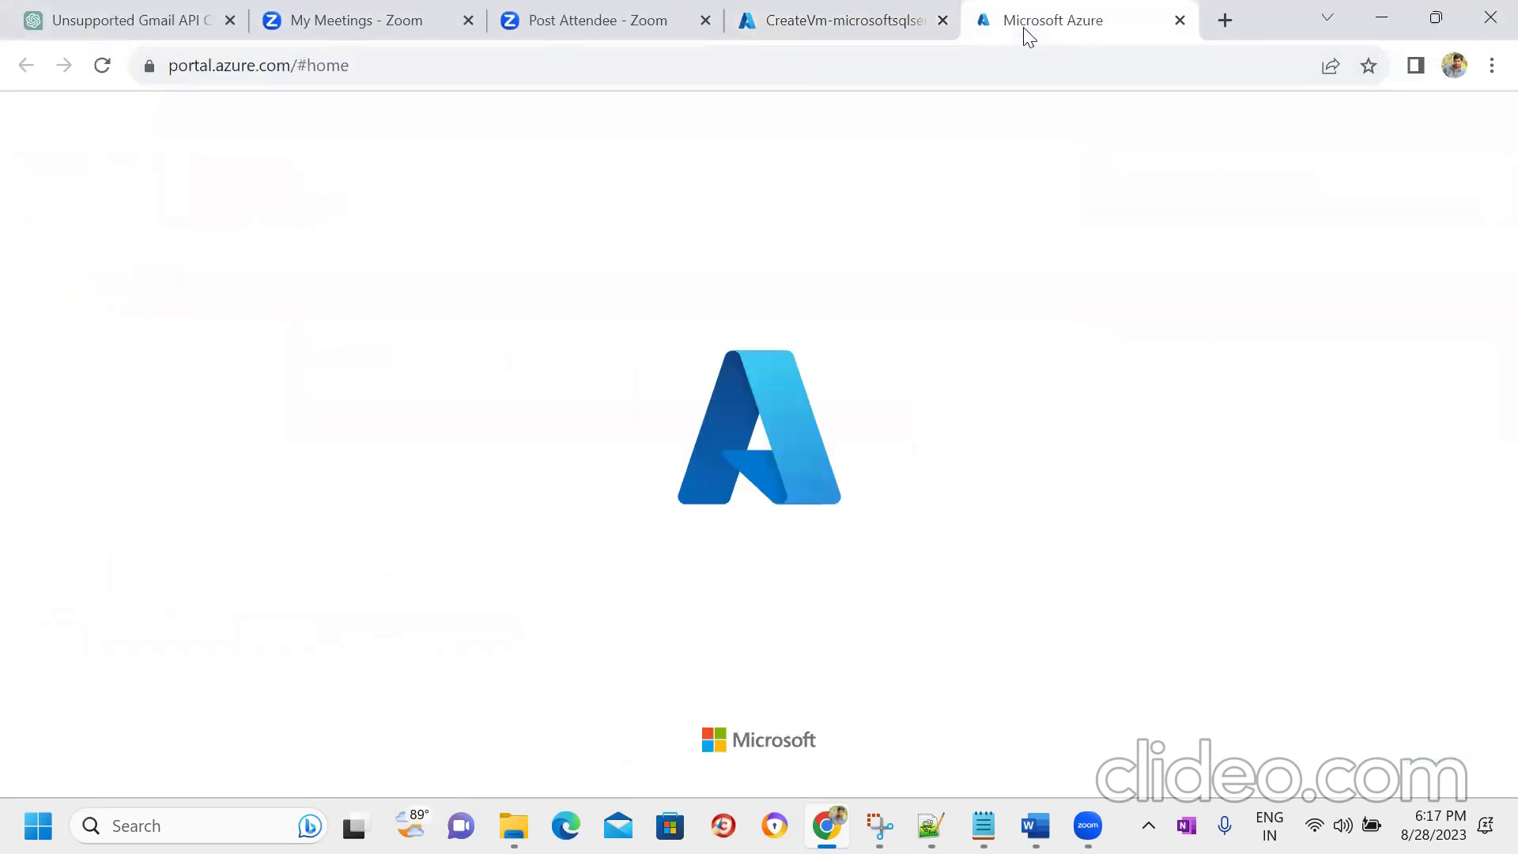
{"action": "left_click", "coordinate": [690, 128]}
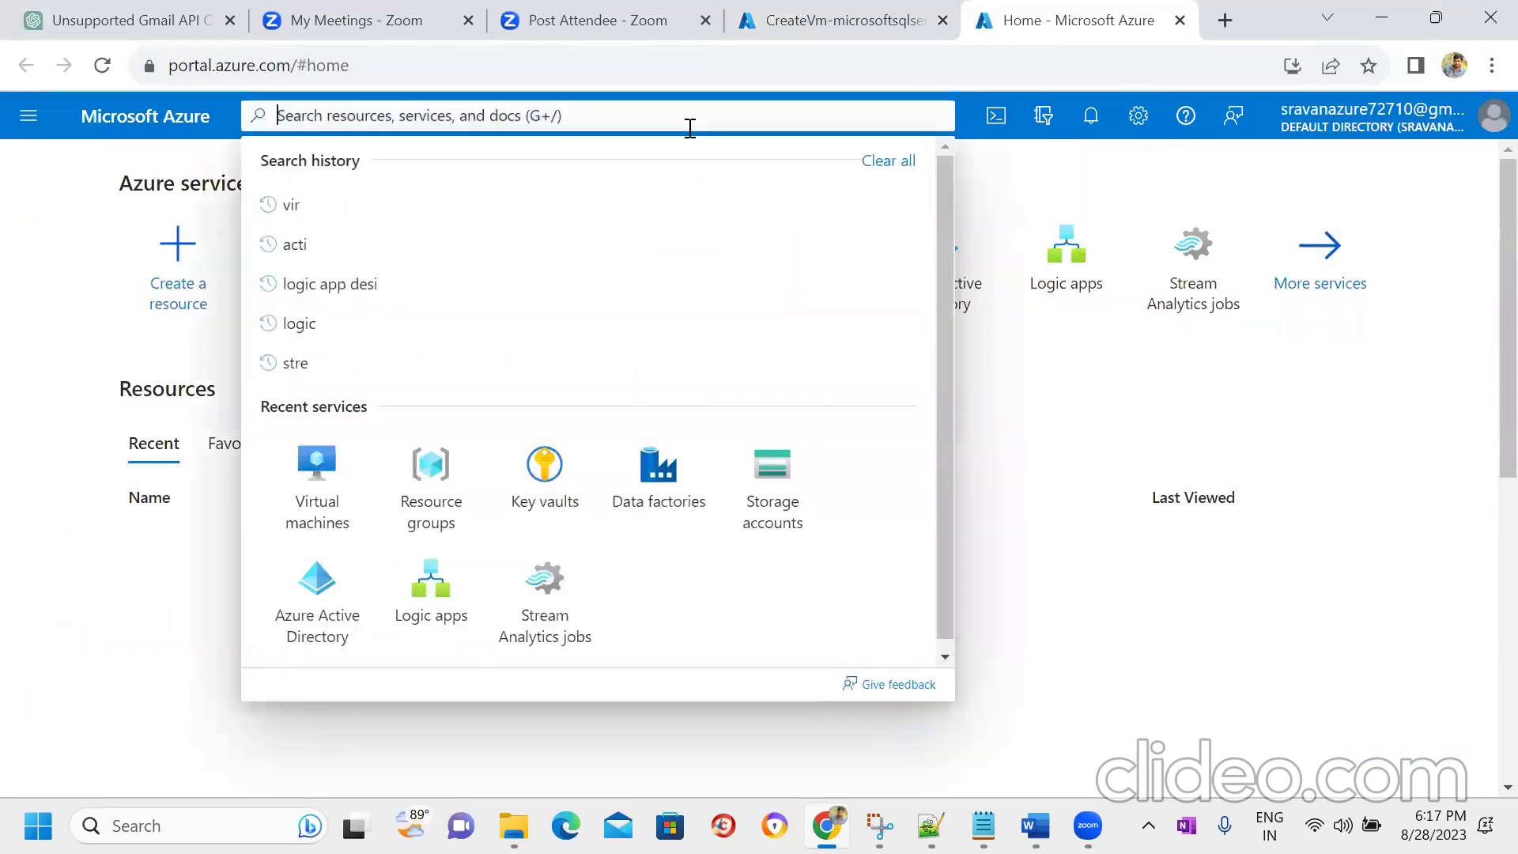
{"action": "type", "text": "az"}
{"action": "key", "text": "BackSpace"}
{"action": "key", "text": "BackSpace"}
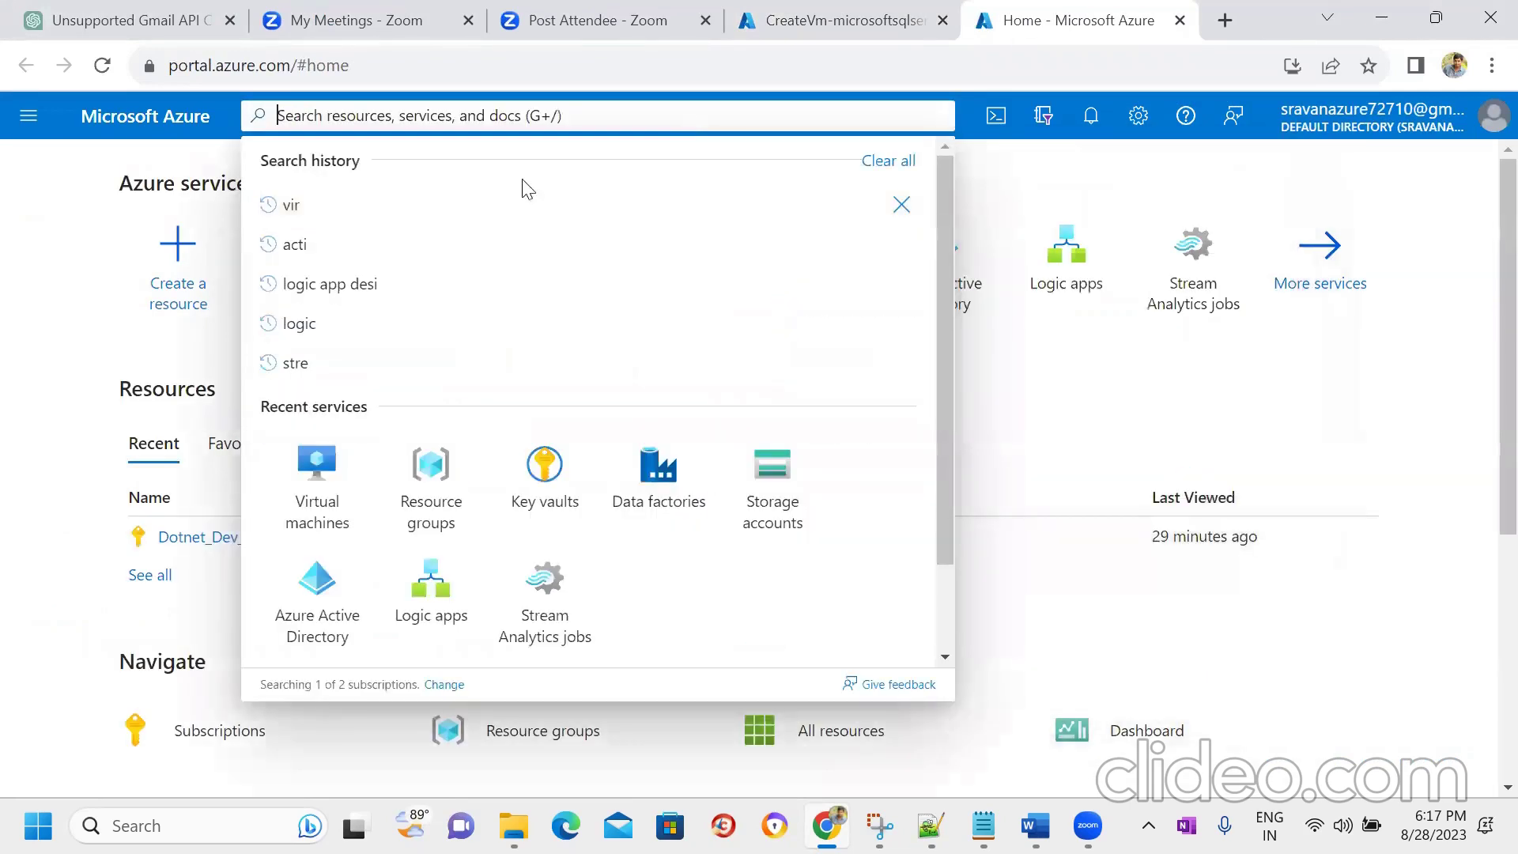
{"action": "left_click", "coordinate": [41, 315]}
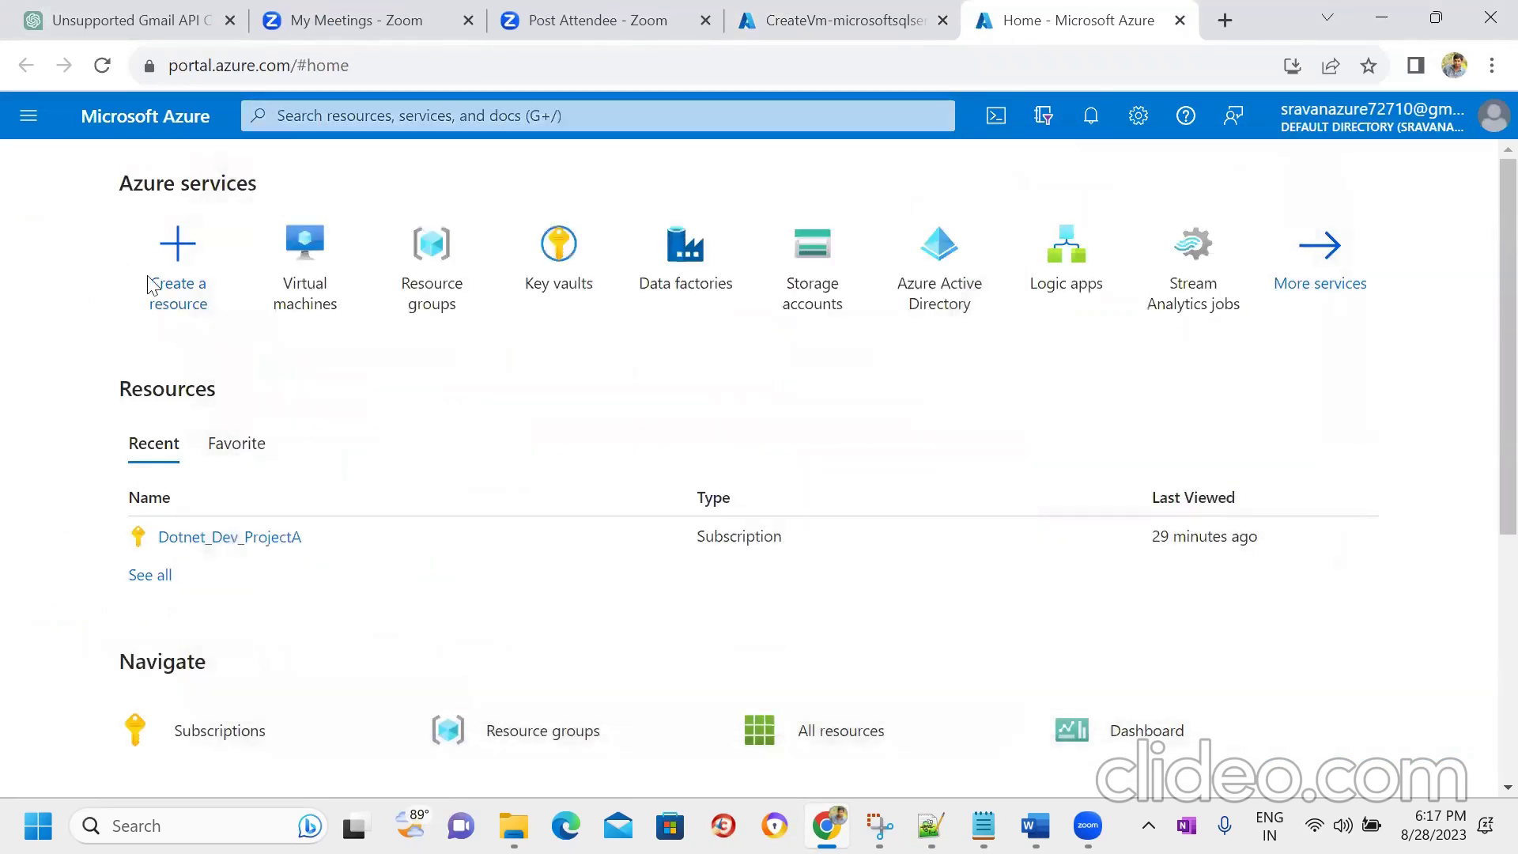
{"action": "left_click", "coordinate": [708, 302]}
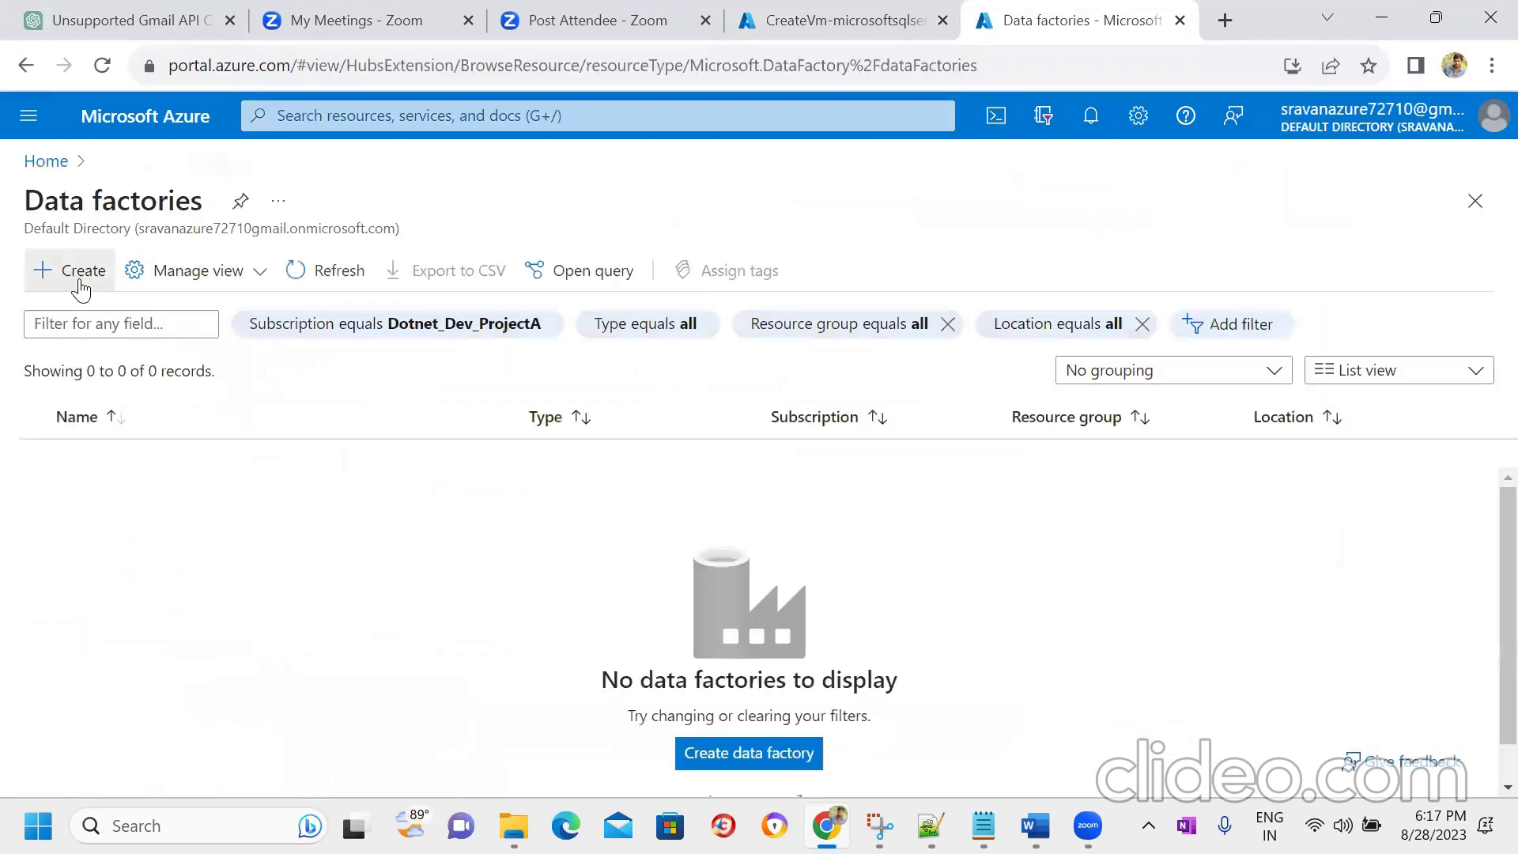
- Start a new data factory in resource group testrg named onpremdatafactry
{"action": "left_click", "coordinate": [80, 283]}
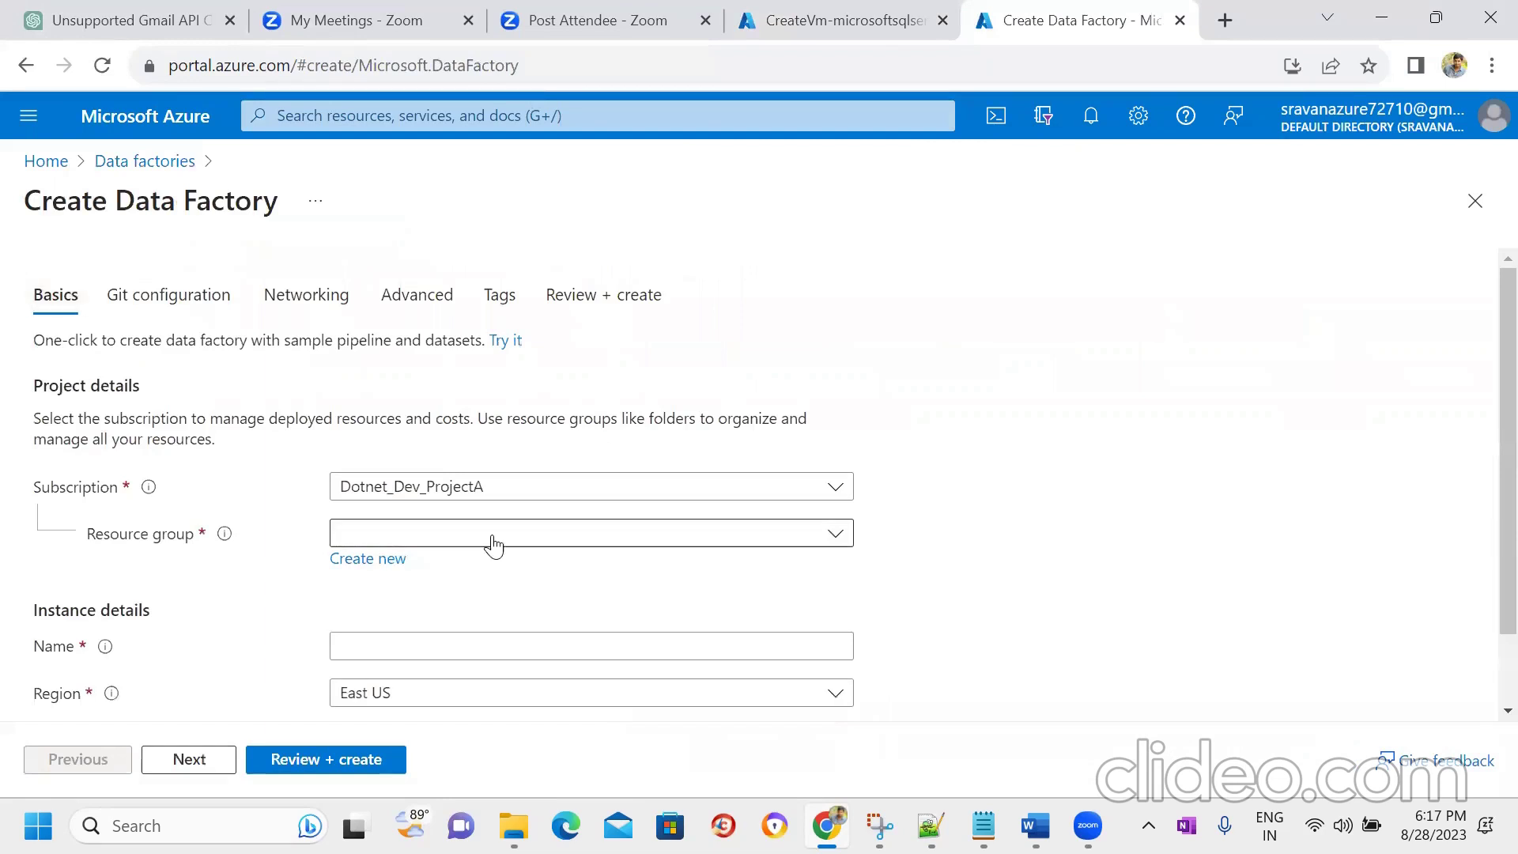
{"action": "left_click", "coordinate": [576, 537]}
{"action": "left_click", "coordinate": [403, 650]}
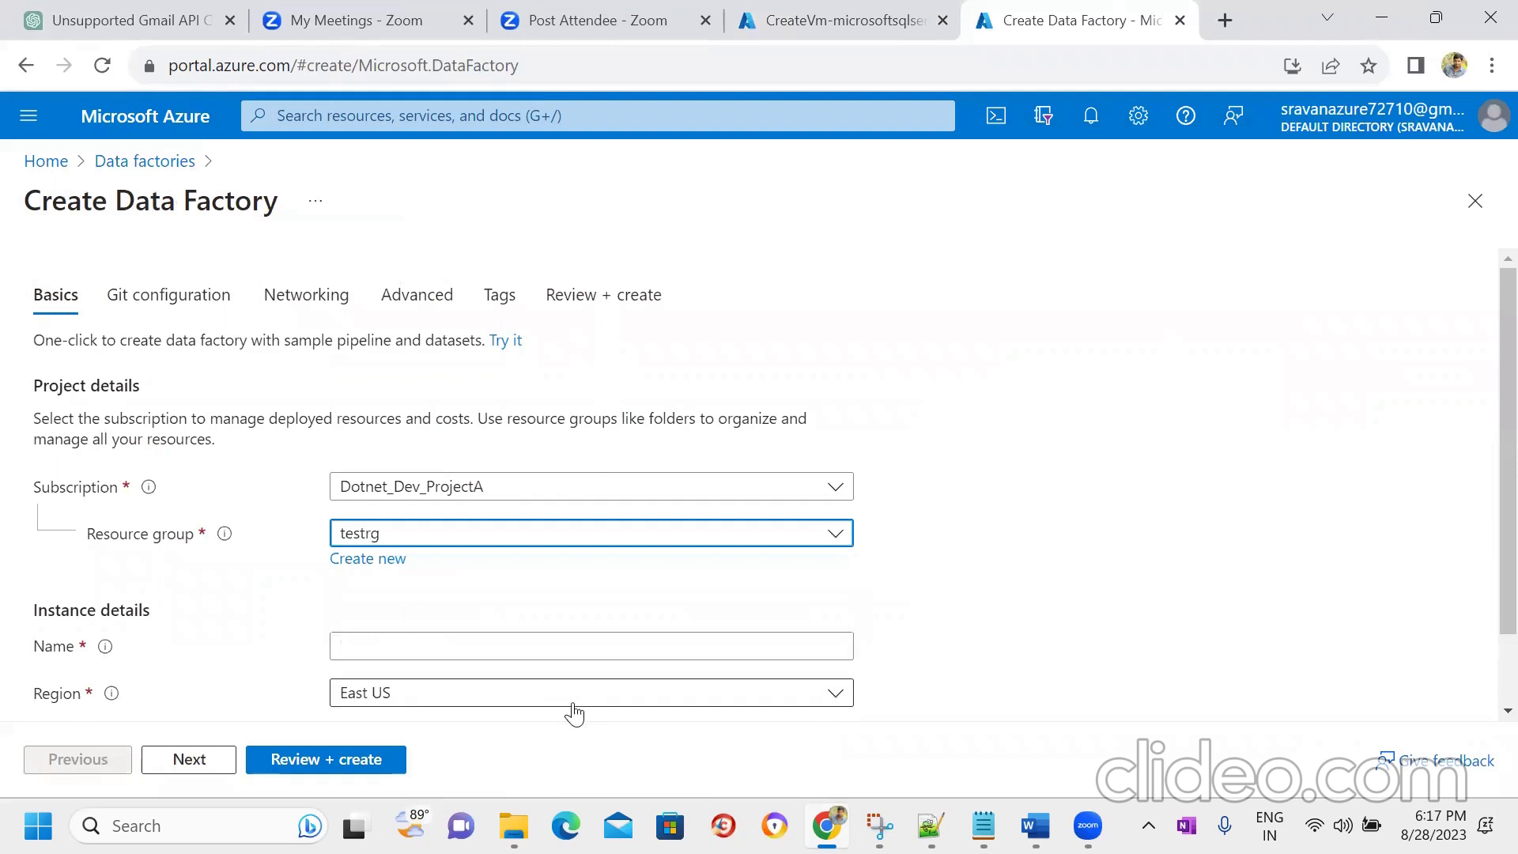
{"action": "left_click", "coordinate": [515, 645]}
{"action": "type", "text": "onprem"}
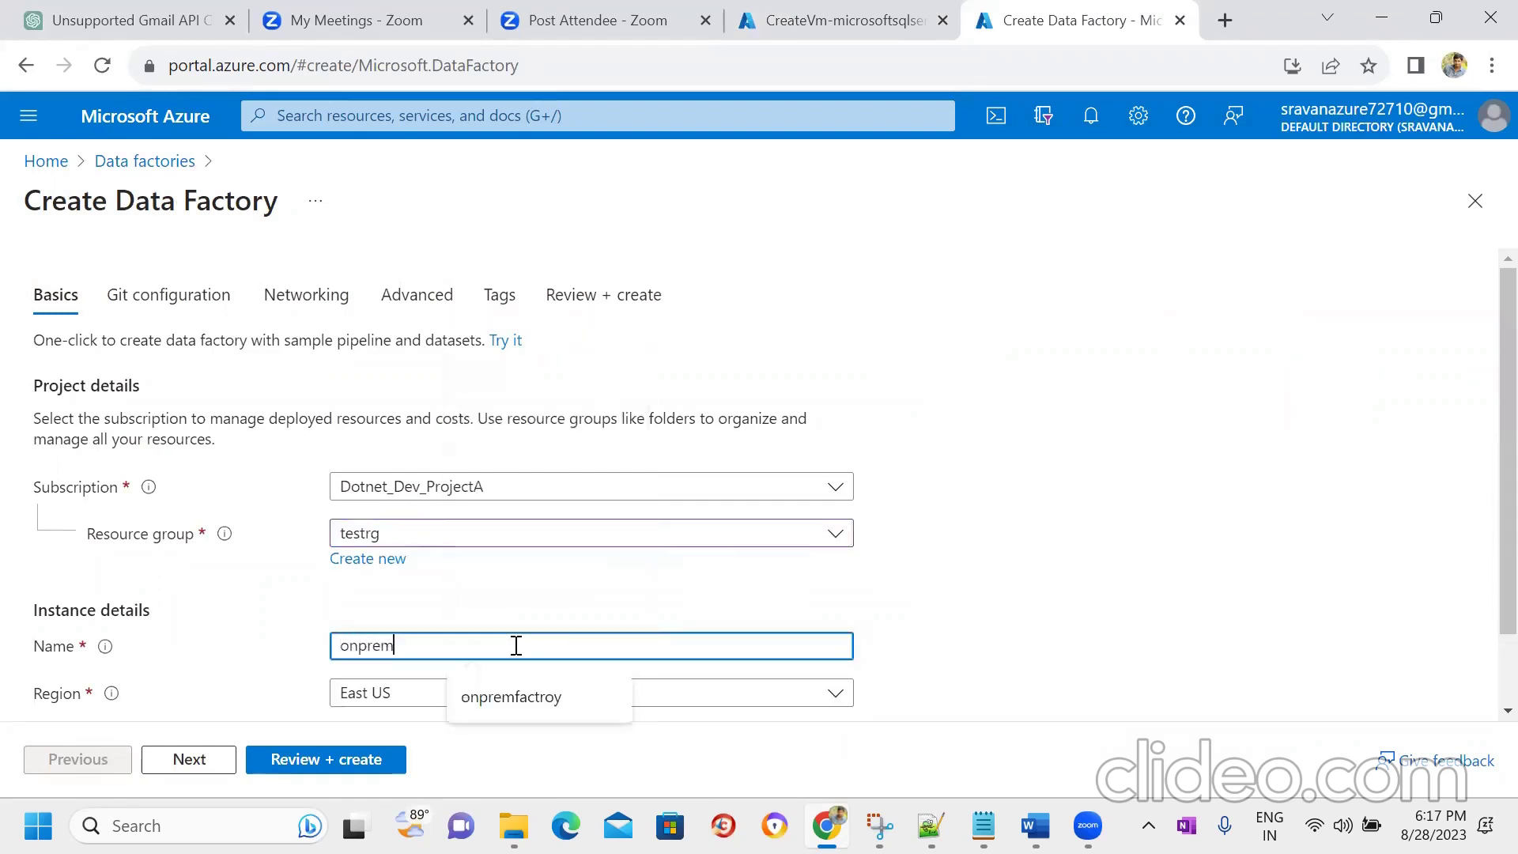
{"action": "type", "text": "datafactry"}
{"action": "key", "text": "Tab"}
{"action": "key", "text": "Tab"}
{"action": "key", "text": "Tab"}
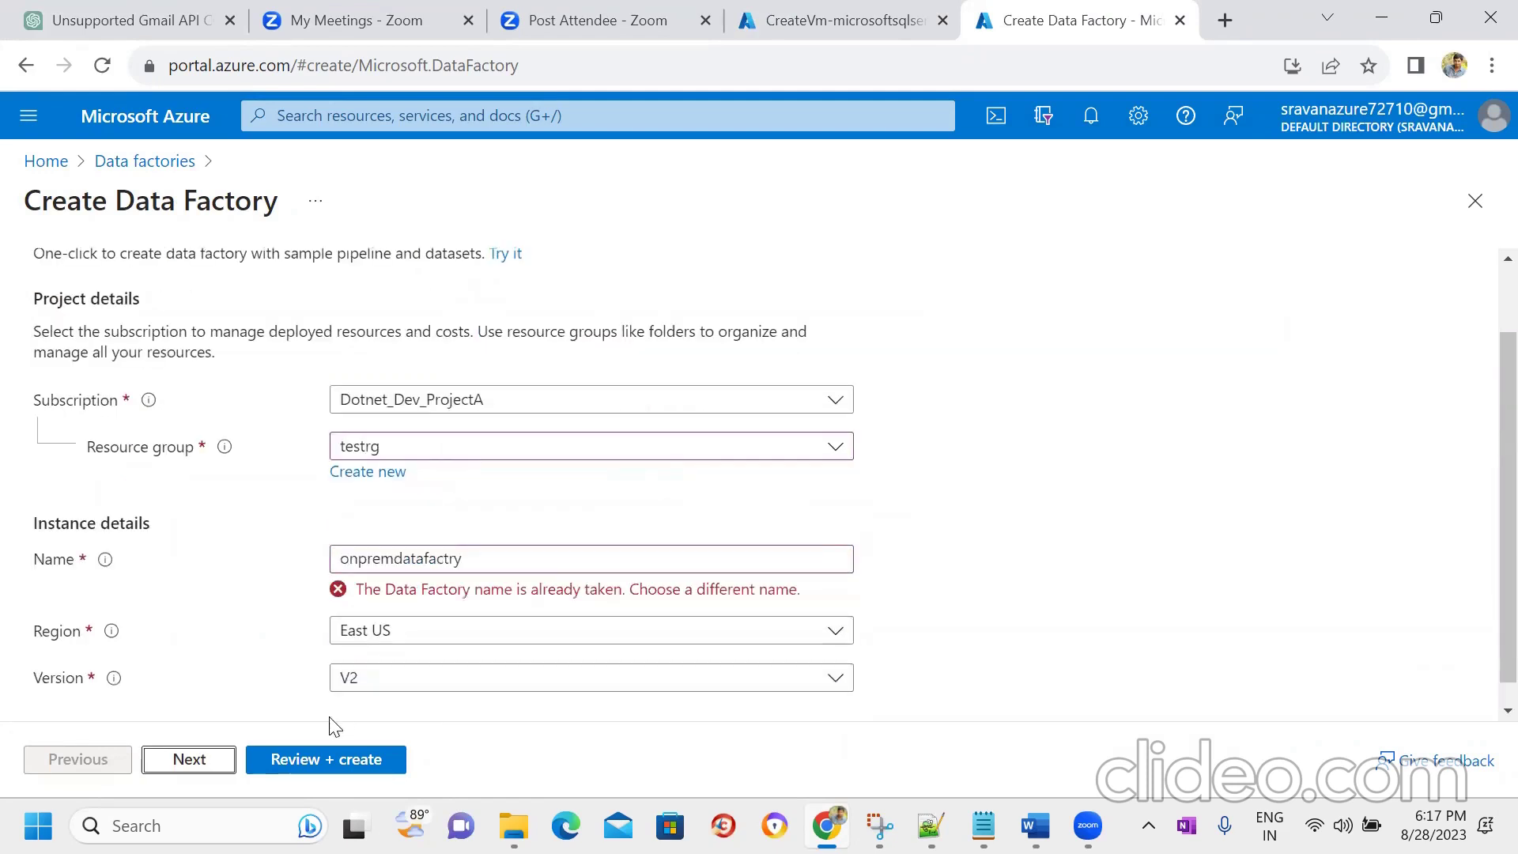
- Shorten the taken factory name to the unique onprmdtafactry
{"action": "left_click", "coordinate": [508, 571]}
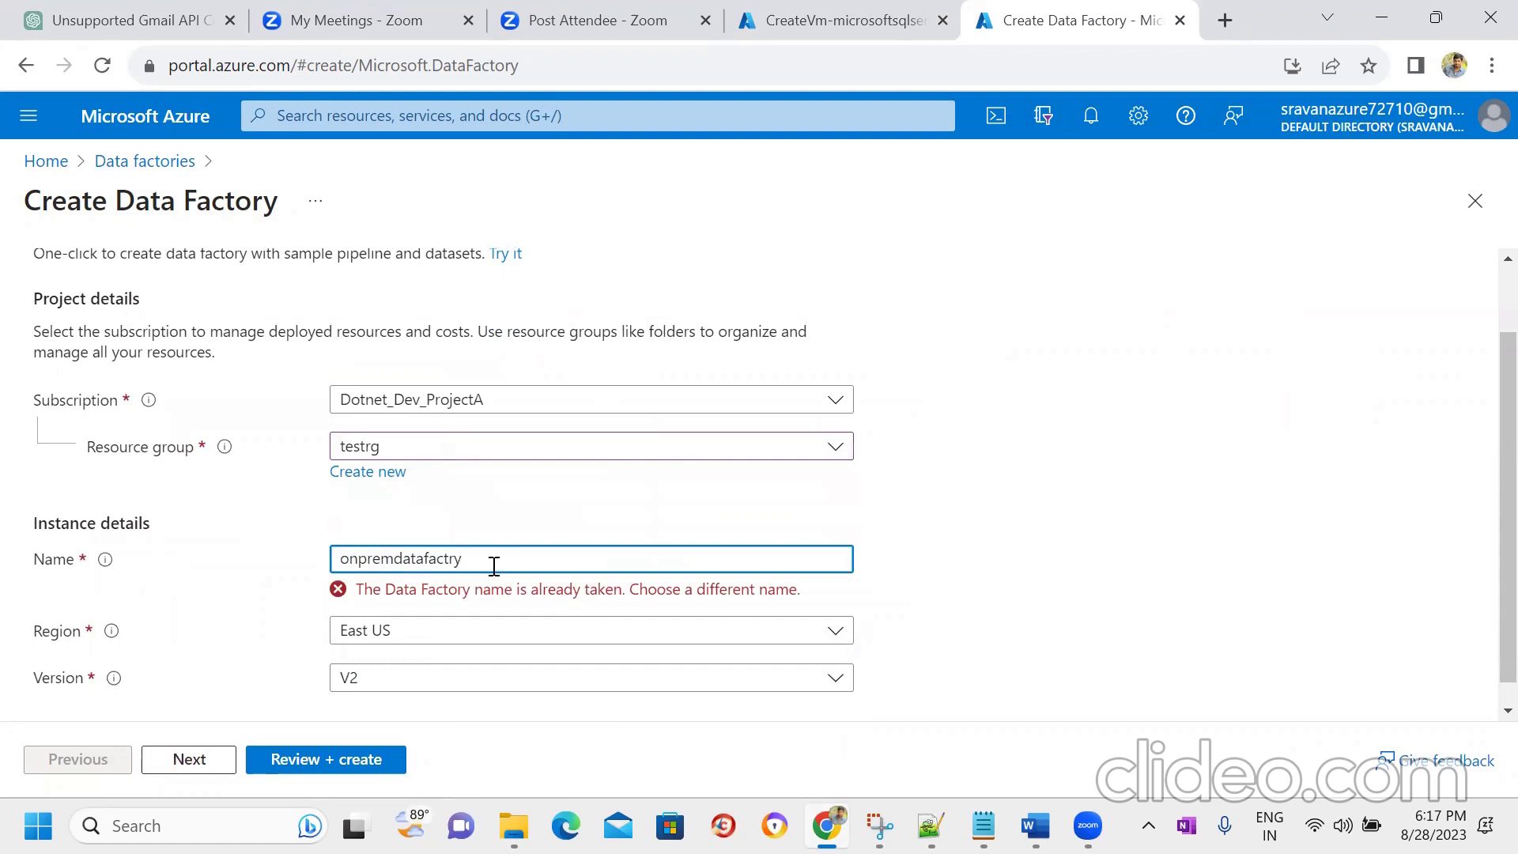
{"action": "left_click", "coordinate": [379, 559]}
{"action": "key", "text": "BackSpace"}
{"action": "left_click", "coordinate": [402, 558]}
{"action": "key", "text": "BackSpace"}
{"action": "key", "text": "Tab"}
{"action": "left_click", "coordinate": [453, 562]}
{"action": "key", "text": "Tab"}
{"action": "key", "text": "Tab"}
- Create data factory onprmdtafactry from the review page, then open portal Home in a new tab
{"action": "left_click", "coordinate": [223, 755]}
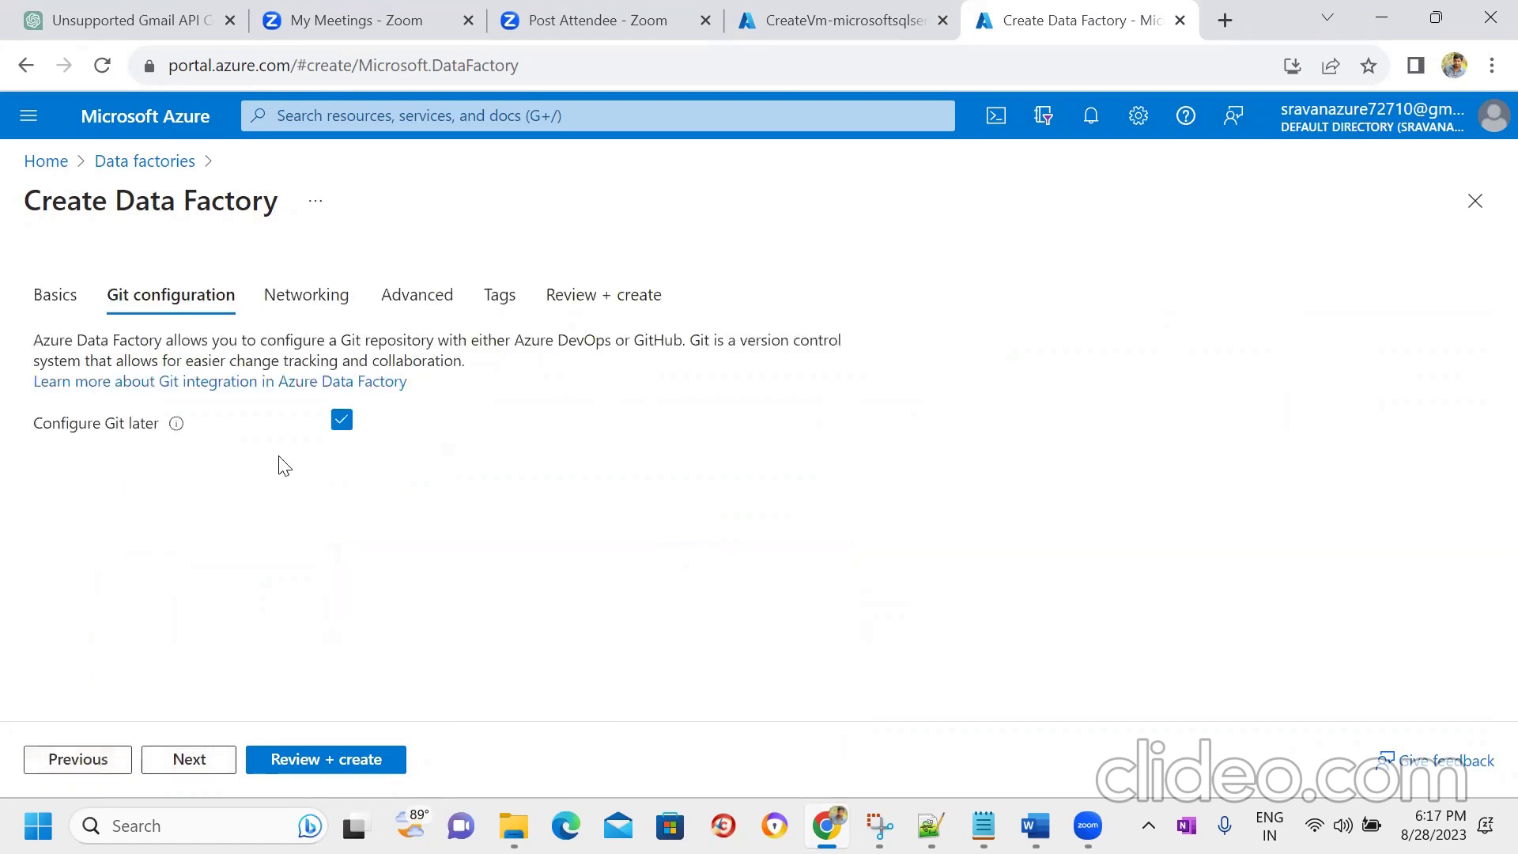
{"action": "left_click", "coordinate": [289, 762]}
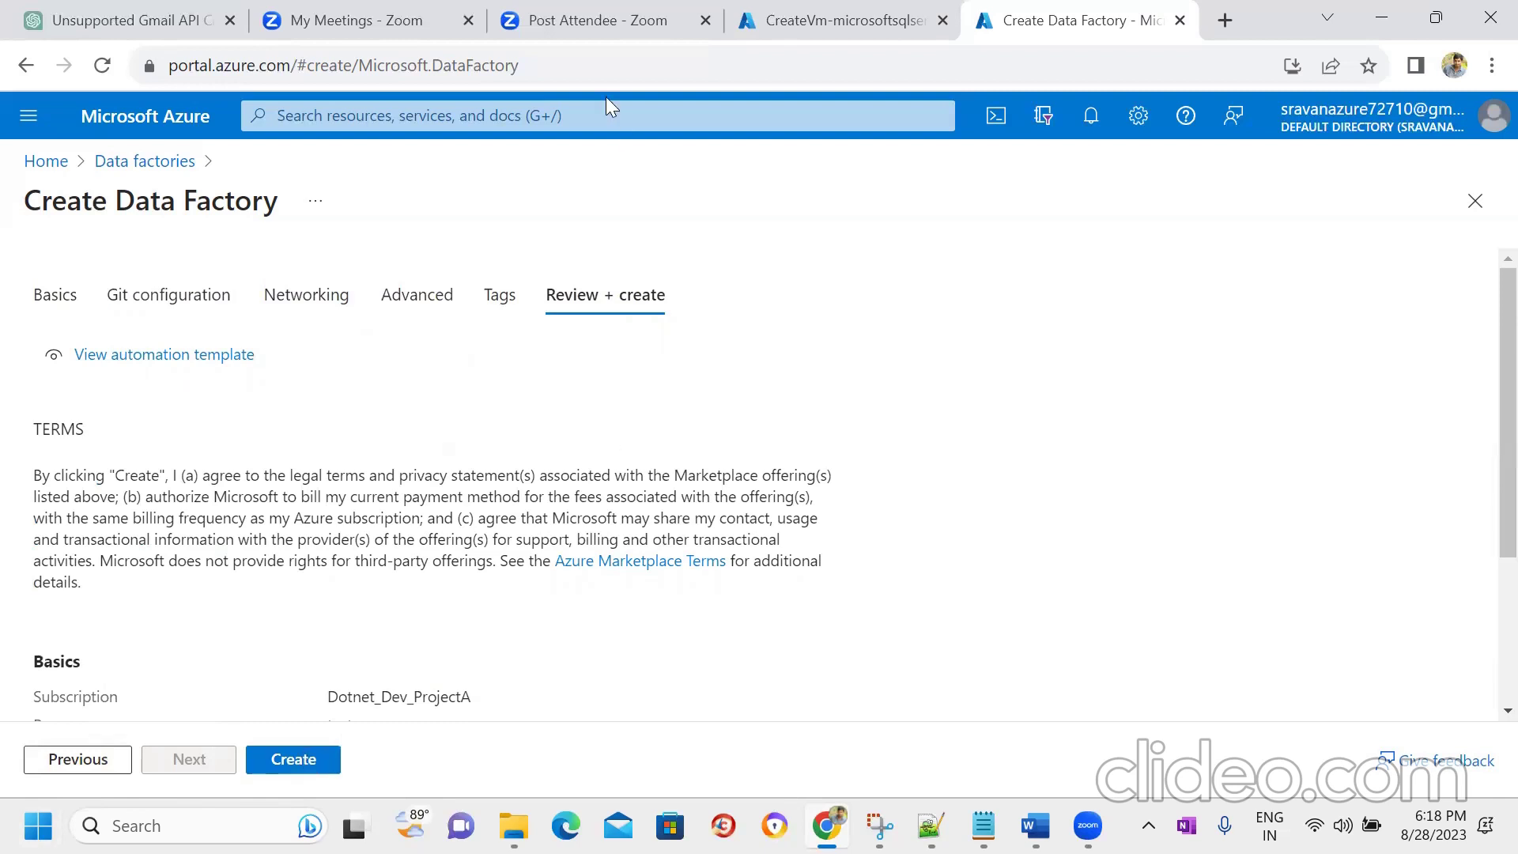
{"action": "key", "text": "ctrl+shift+Tab"}
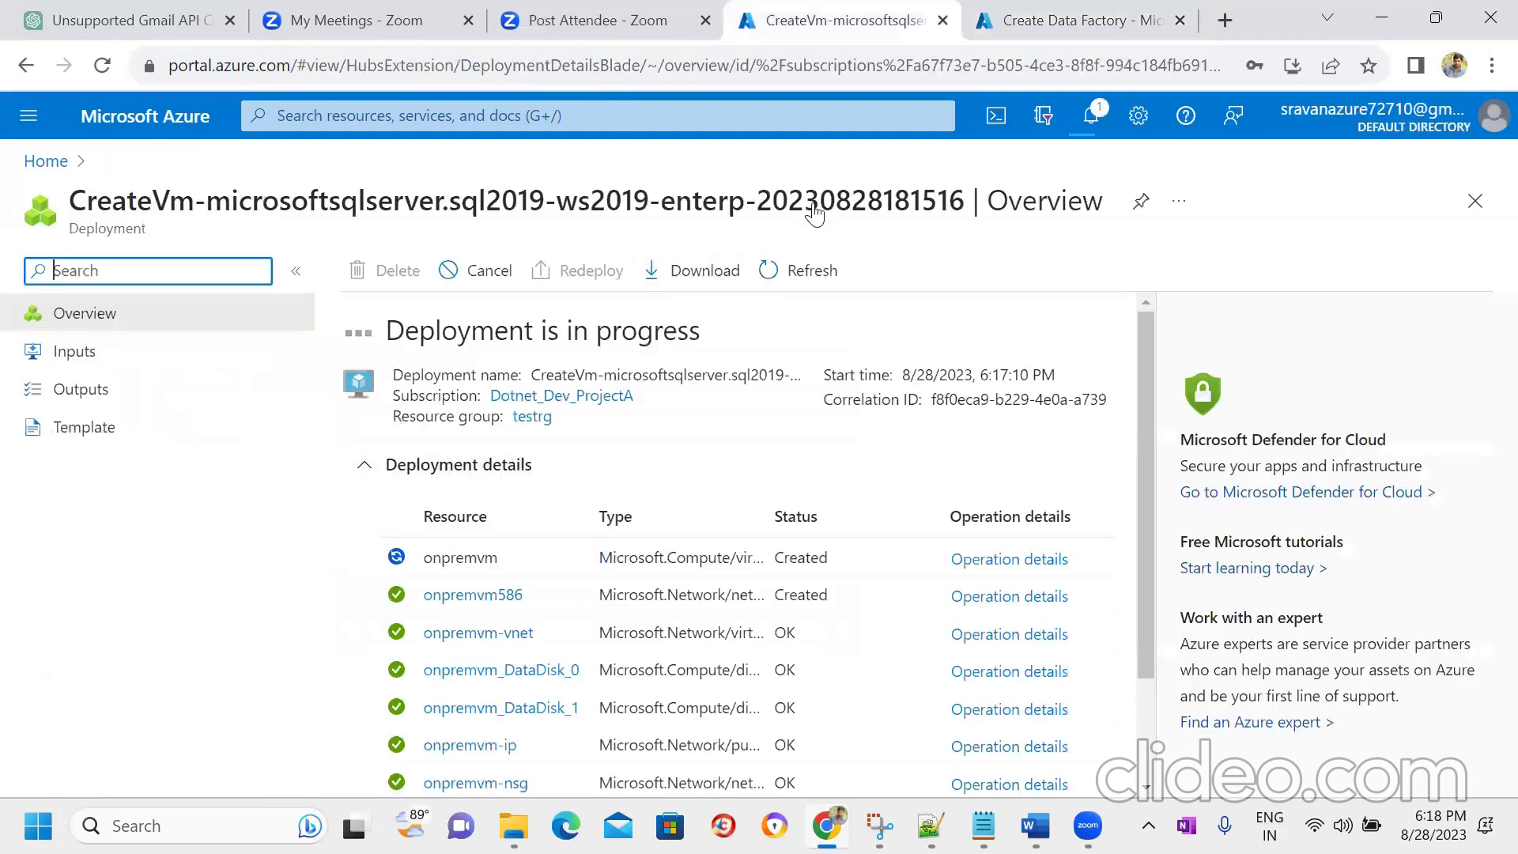
{"action": "left_click", "coordinate": [1055, 24]}
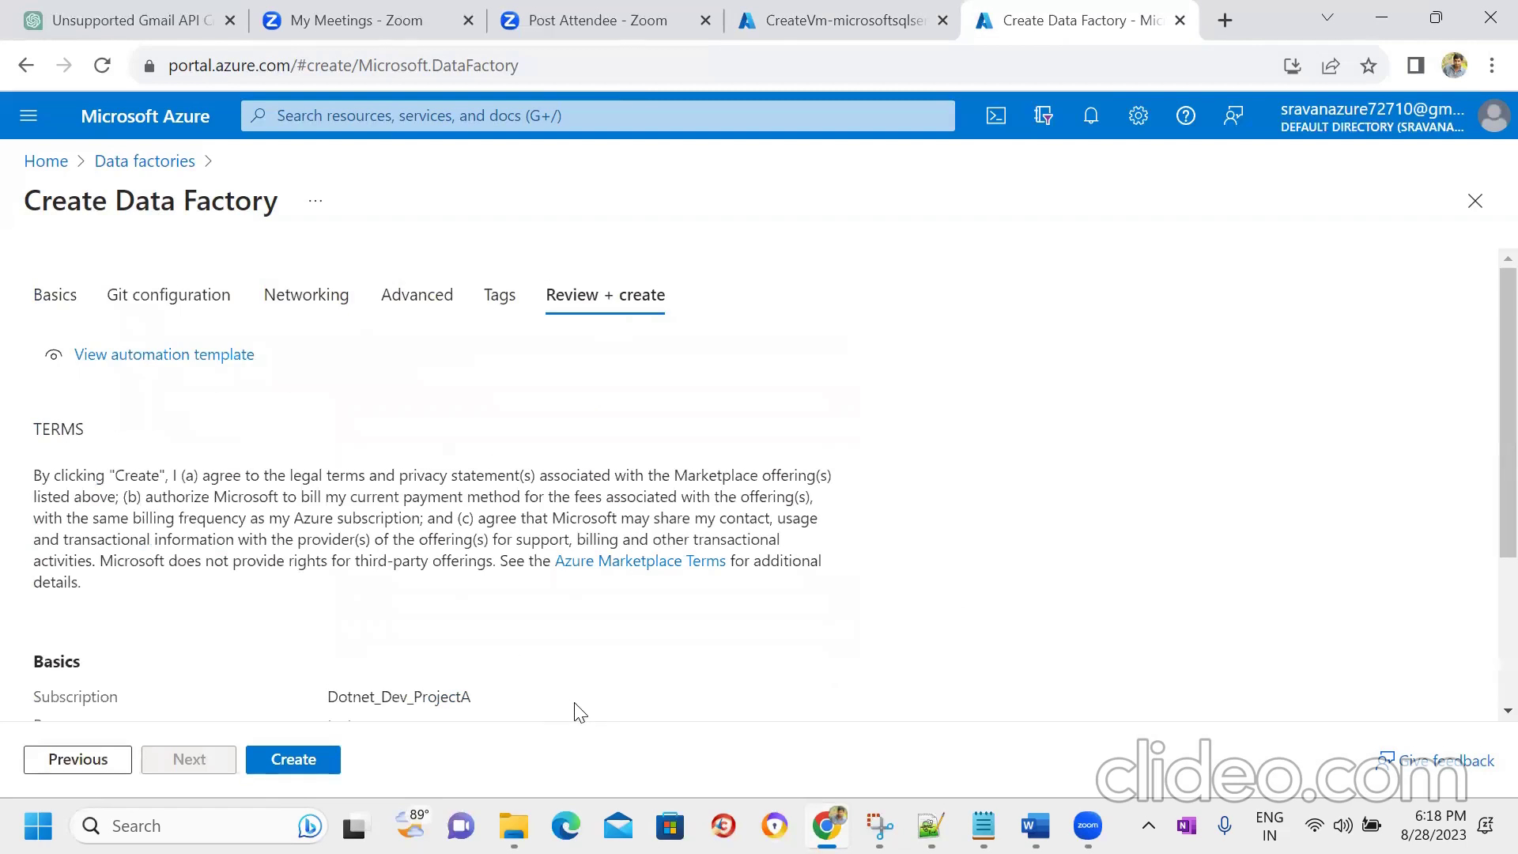
{"action": "scroll", "coordinate": [1480, 455], "scroll_direction": "down", "scroll_amount": 3}
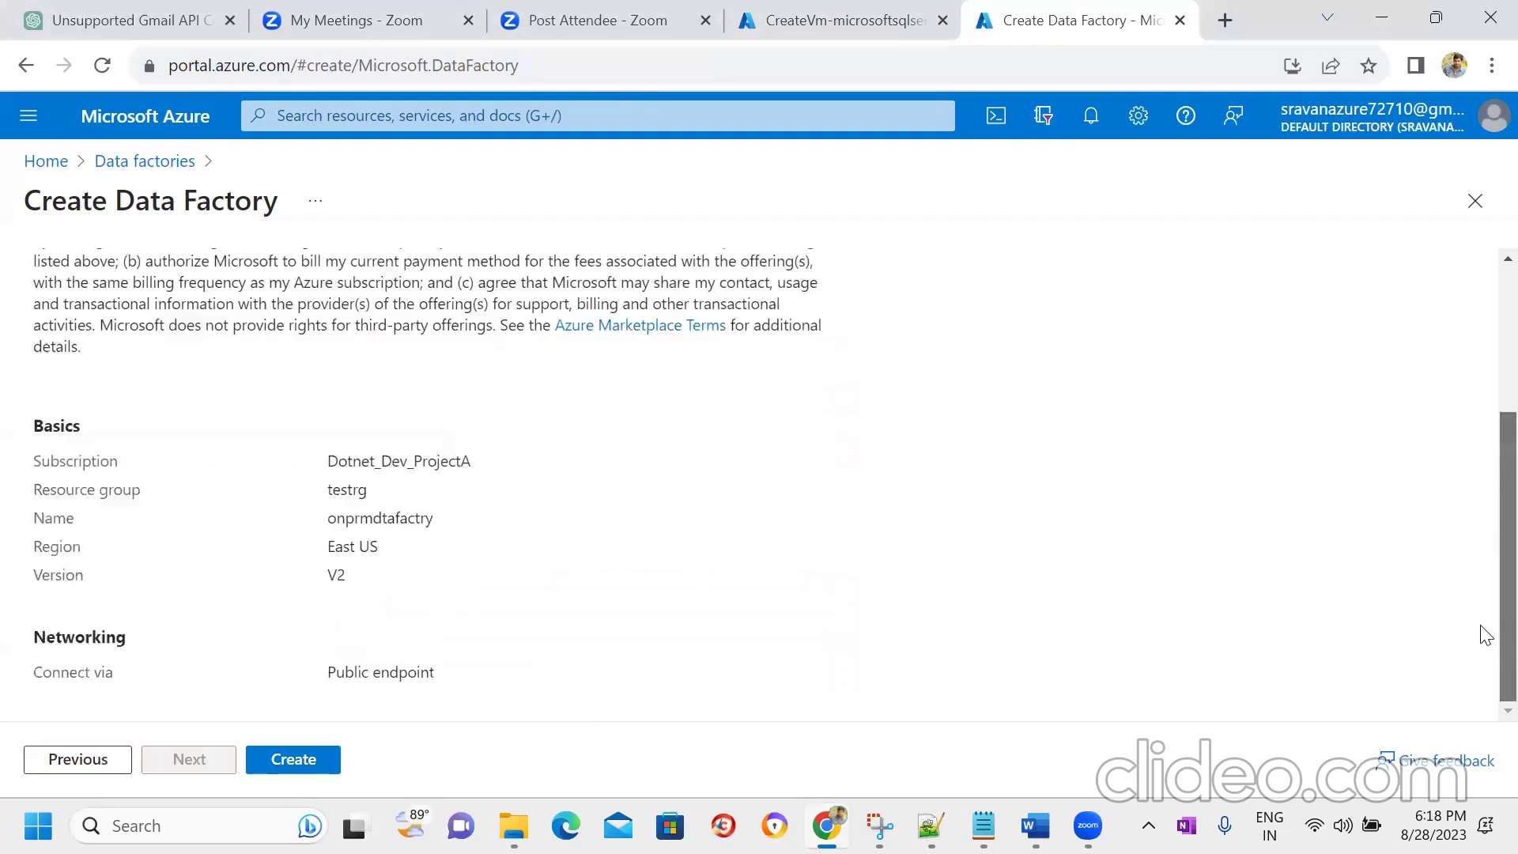
{"action": "left_click", "coordinate": [290, 760]}
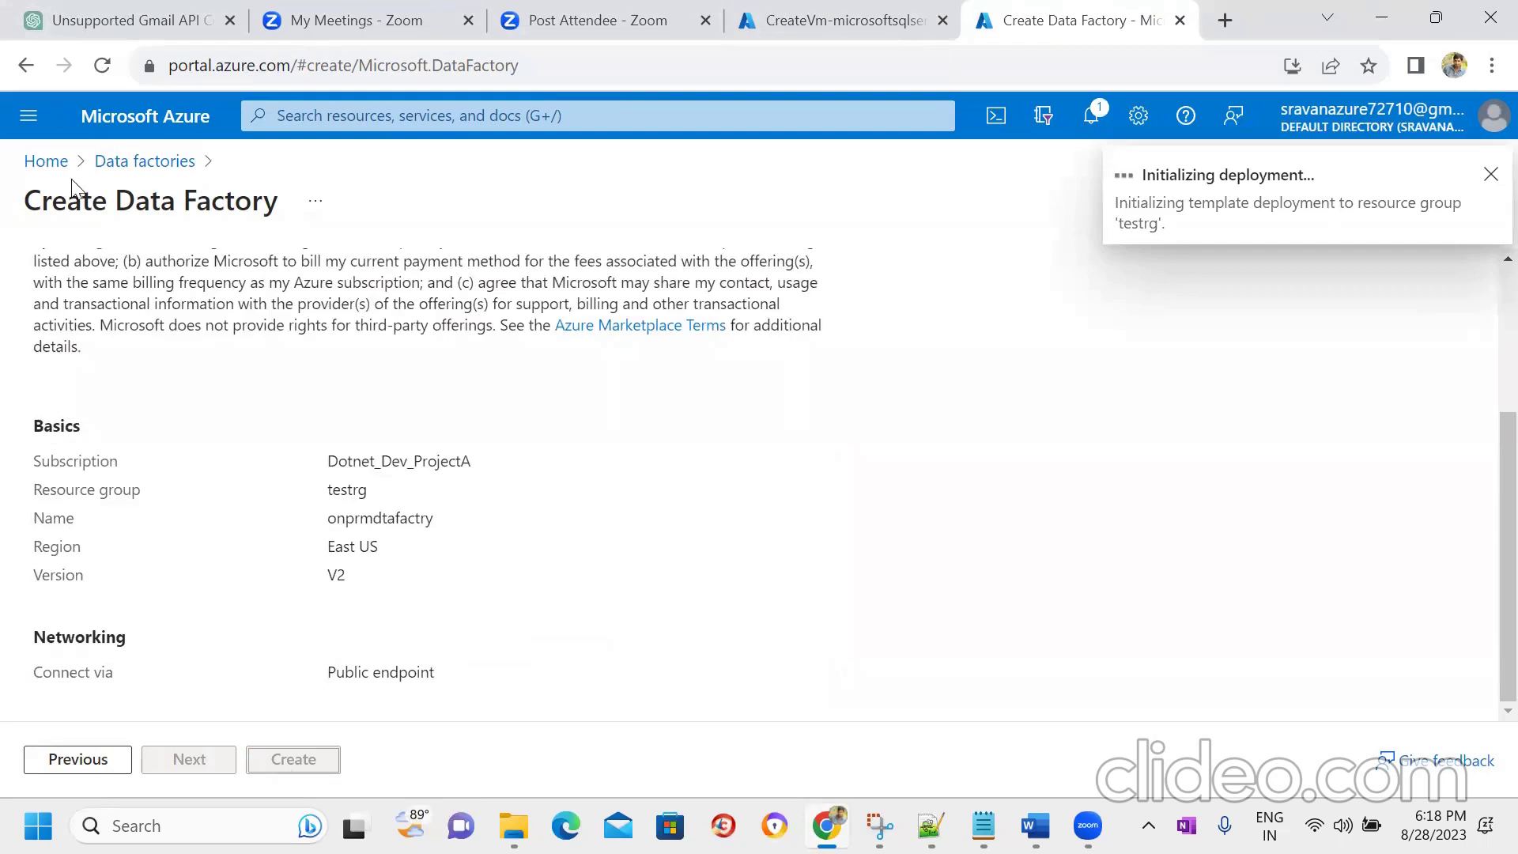
{"action": "right_click", "coordinate": [49, 164]}
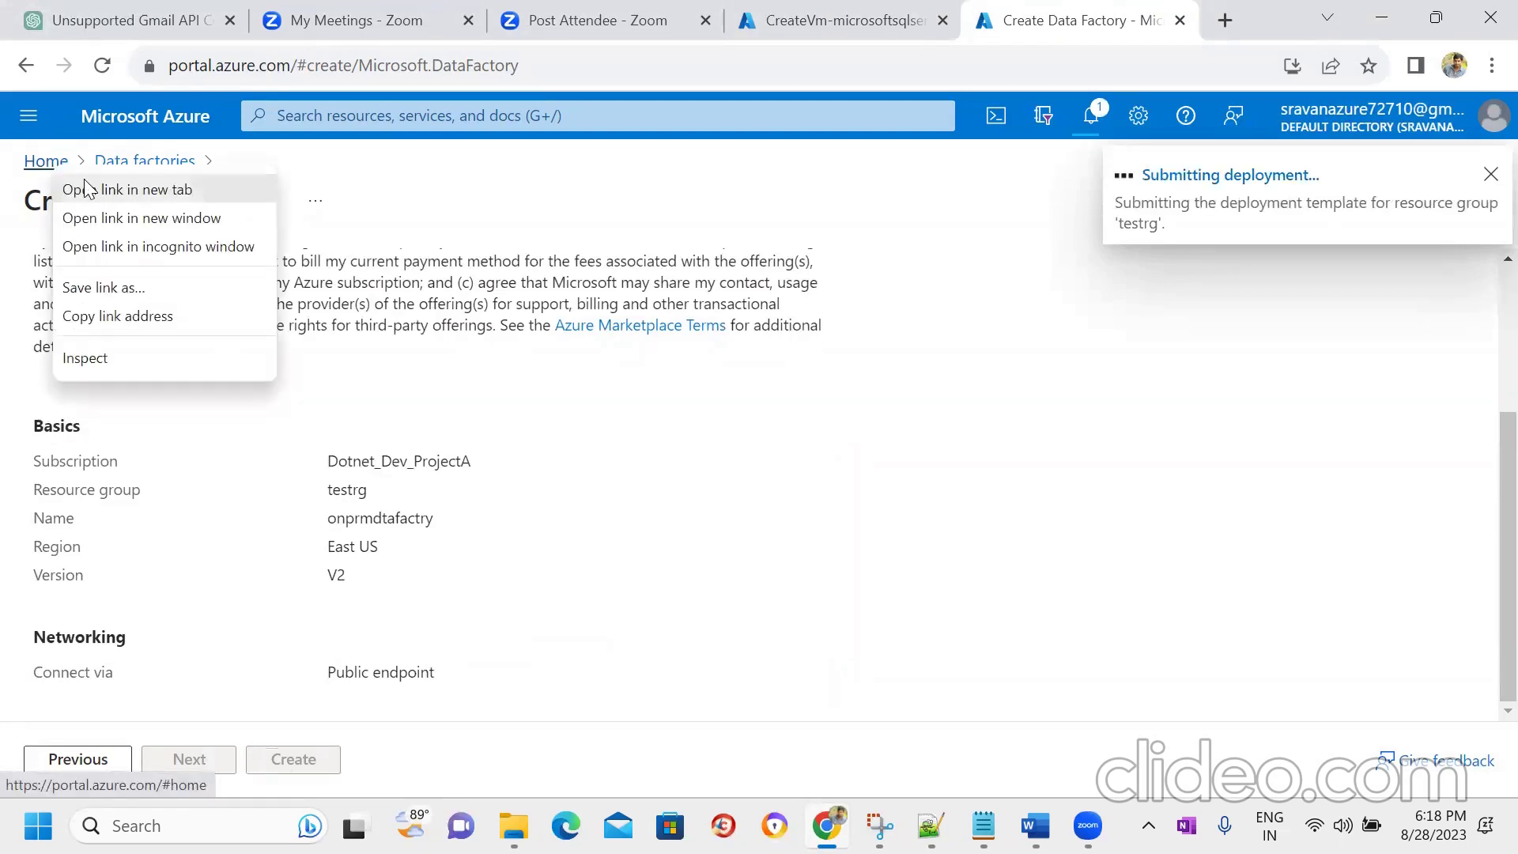
{"action": "left_click", "coordinate": [88, 189]}
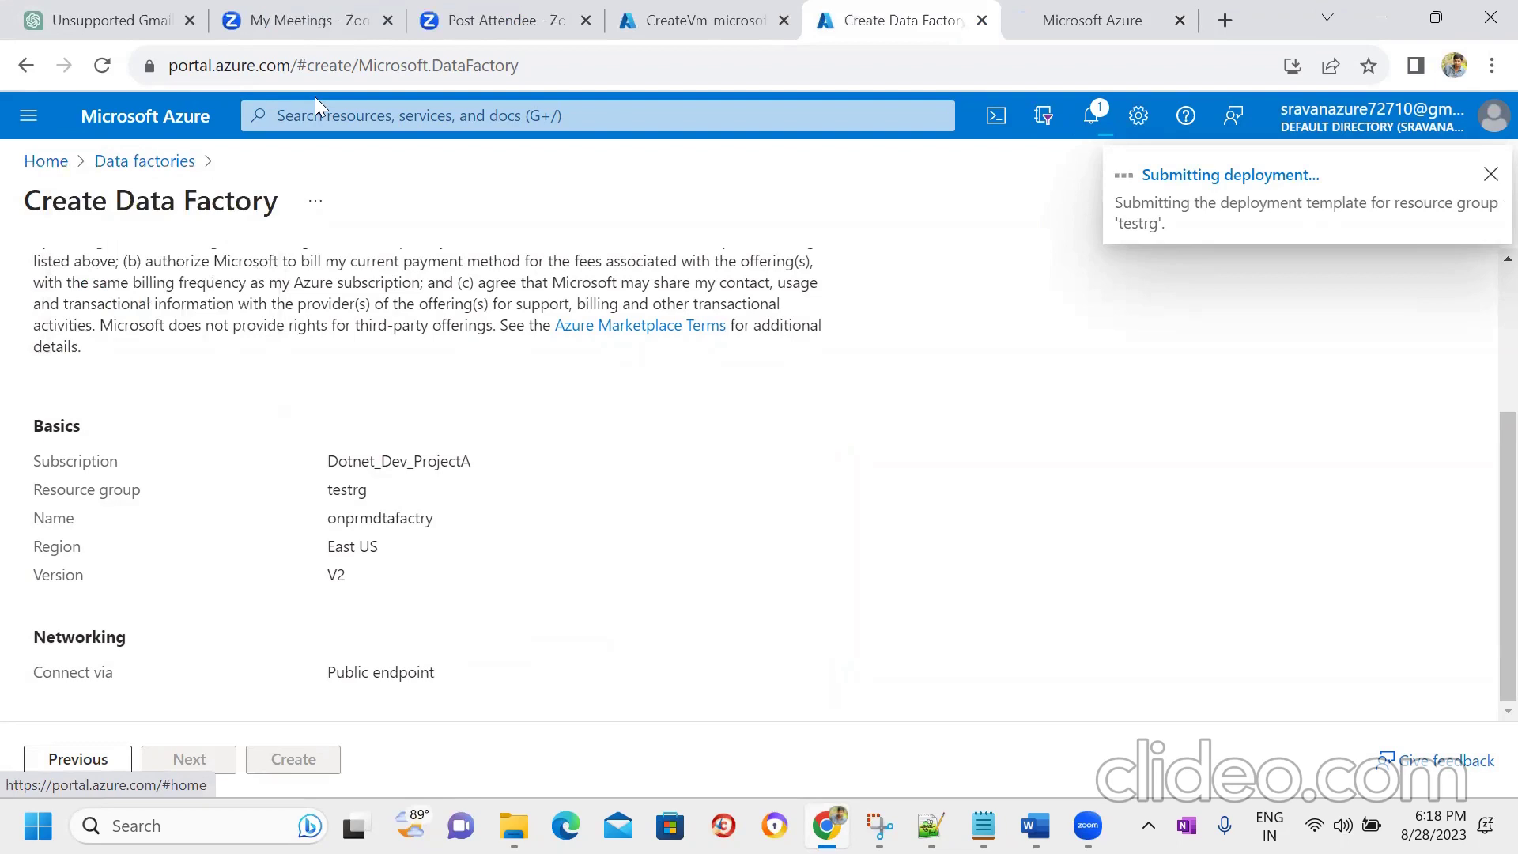
- Start a new storage account from Home placed in resource group testrg
{"action": "left_click", "coordinate": [1051, 17]}
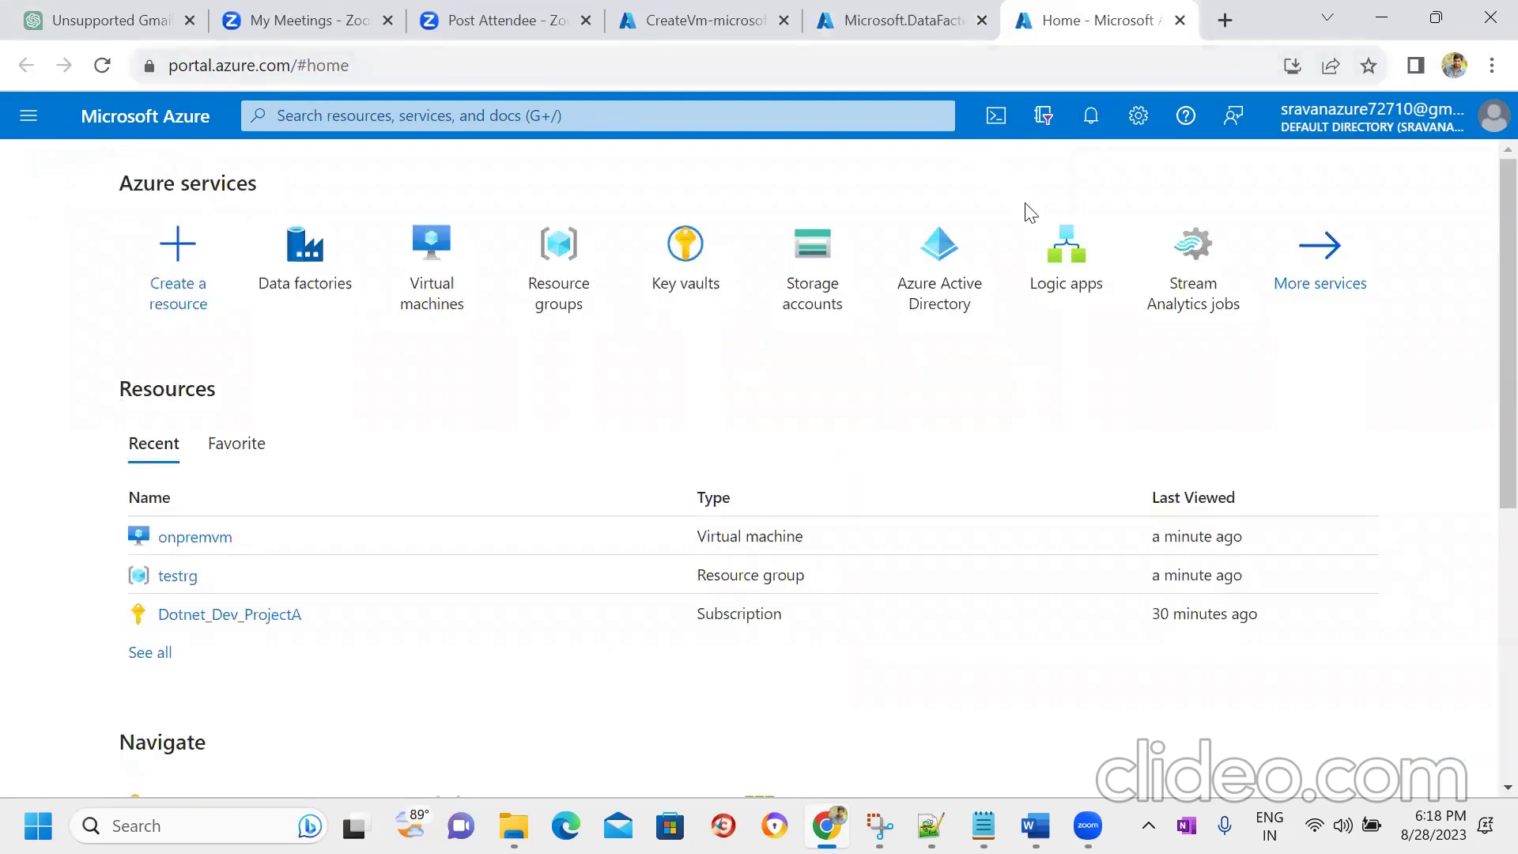
{"action": "left_click", "coordinate": [799, 291]}
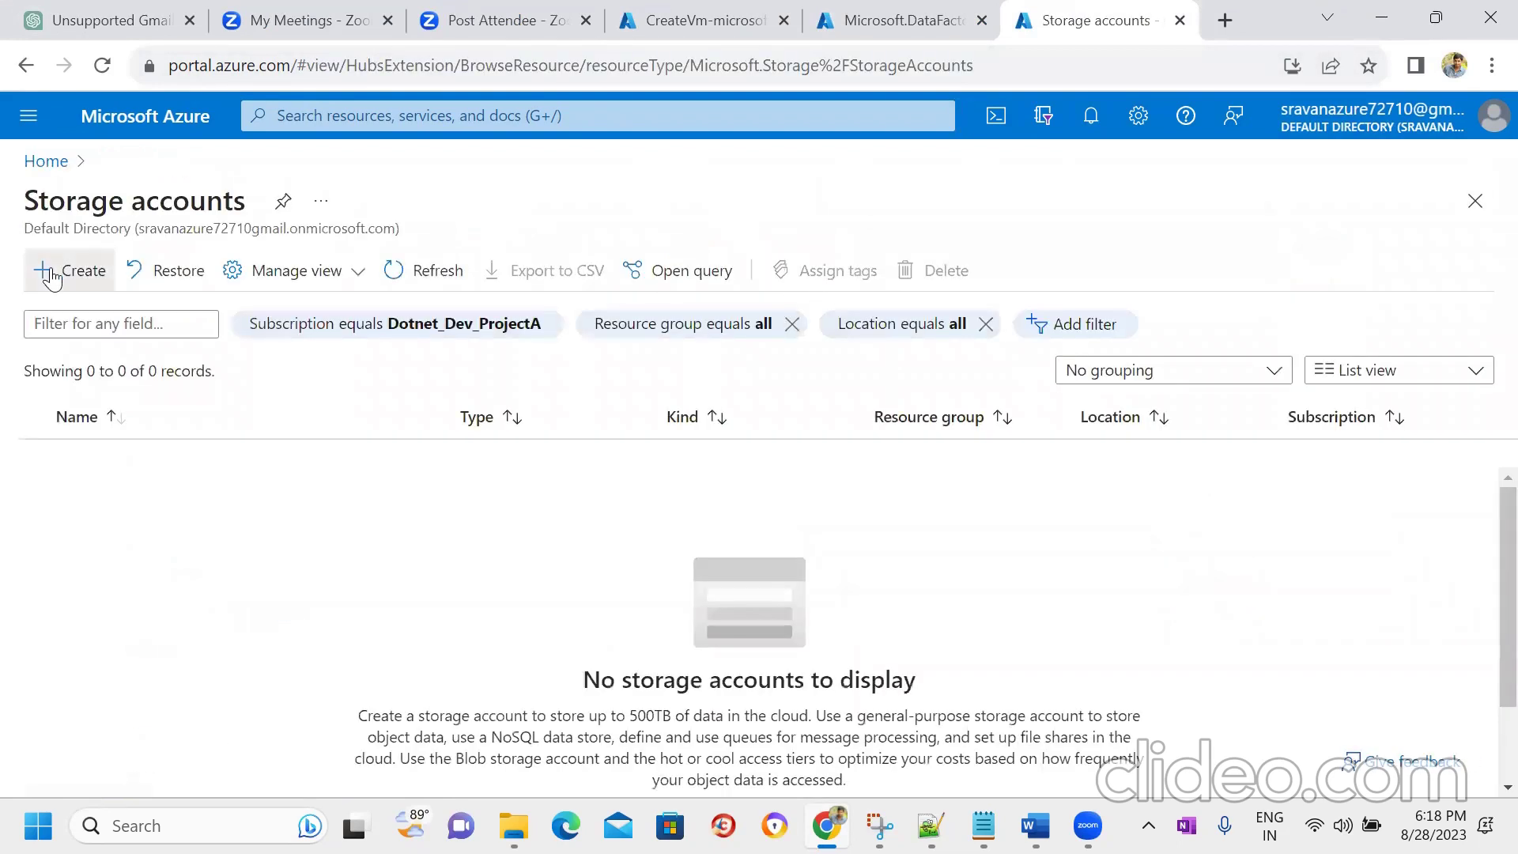
{"action": "left_click", "coordinate": [51, 275]}
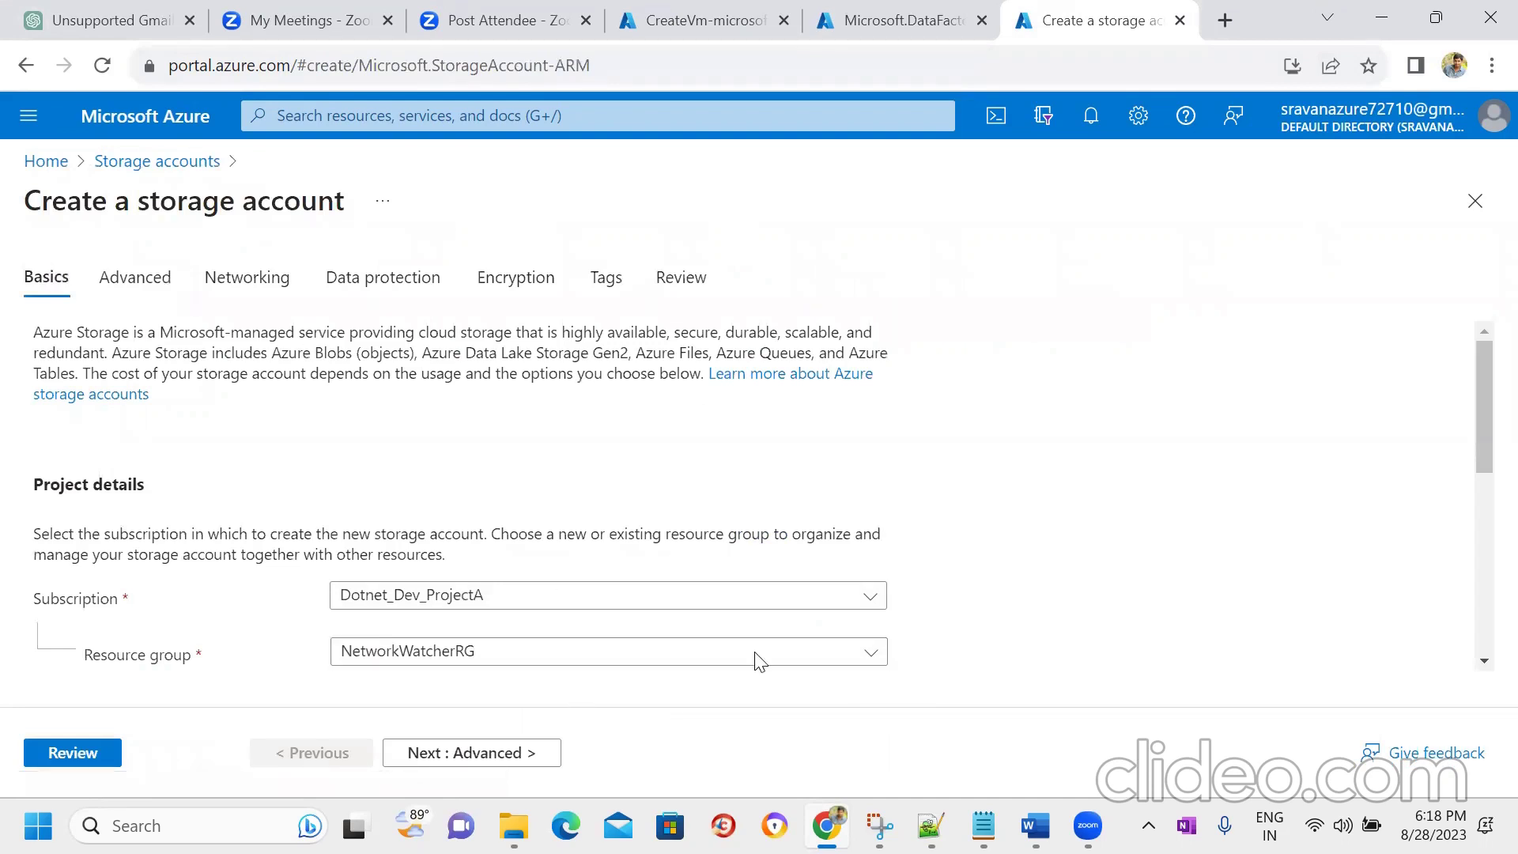
{"action": "left_click_drag", "start_coordinate": [1480, 409], "coordinate": [1479, 457]}
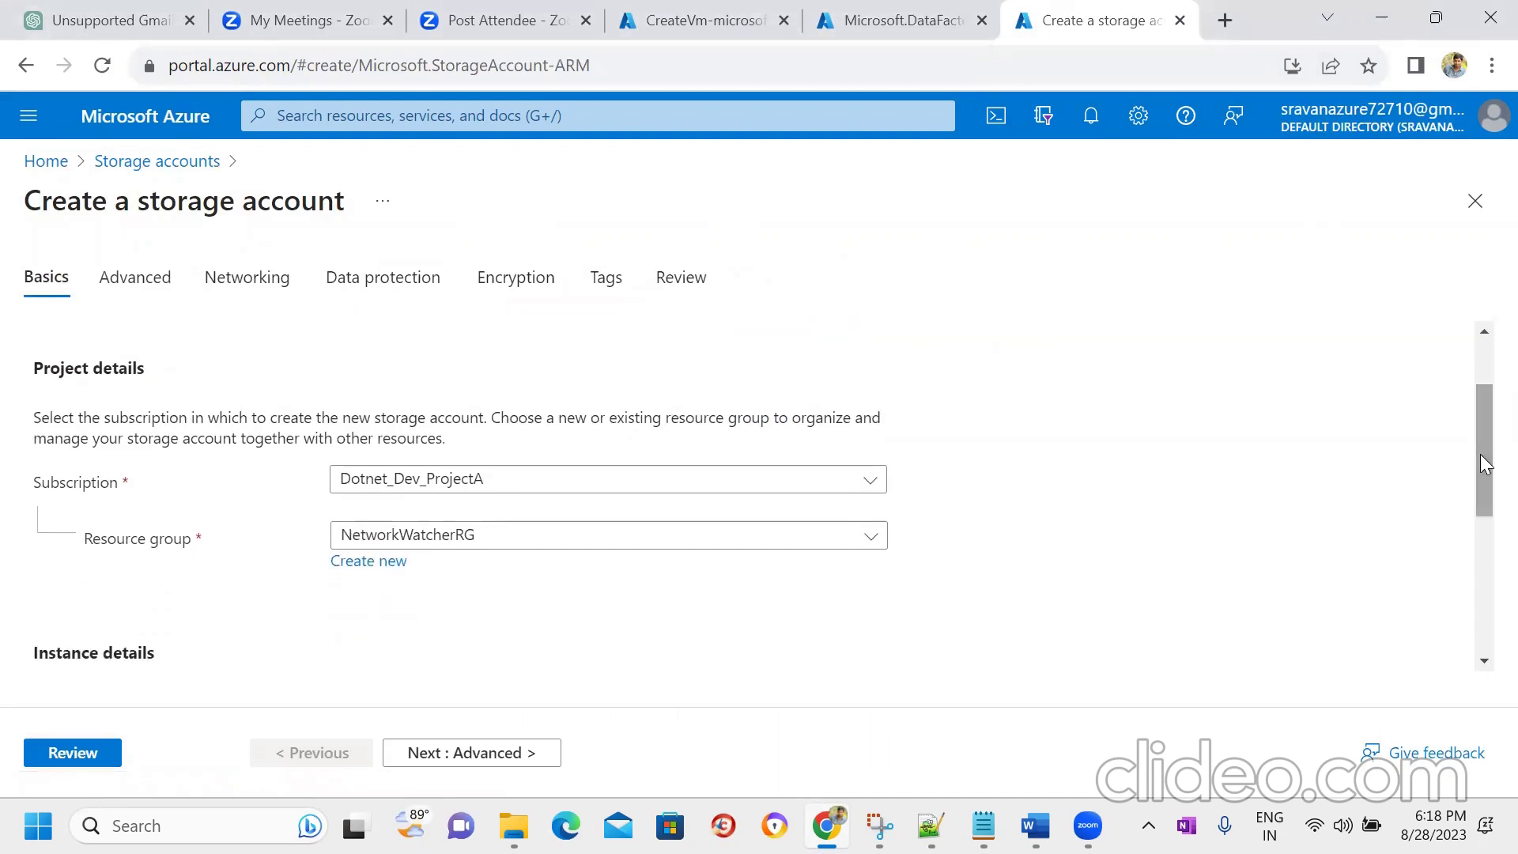
{"action": "left_click", "coordinate": [743, 543]}
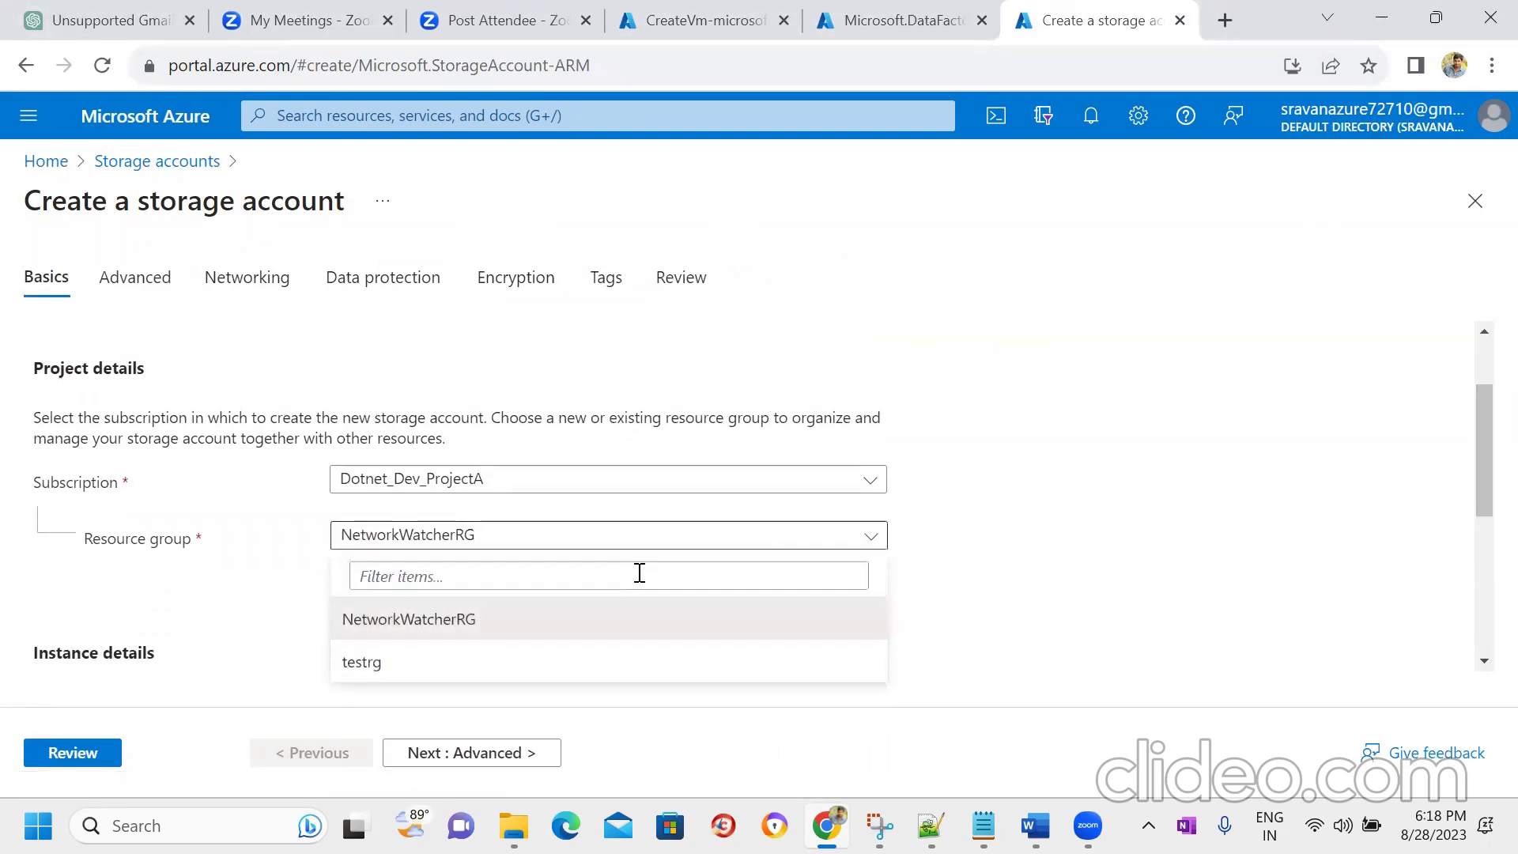
{"action": "left_click", "coordinate": [425, 664]}
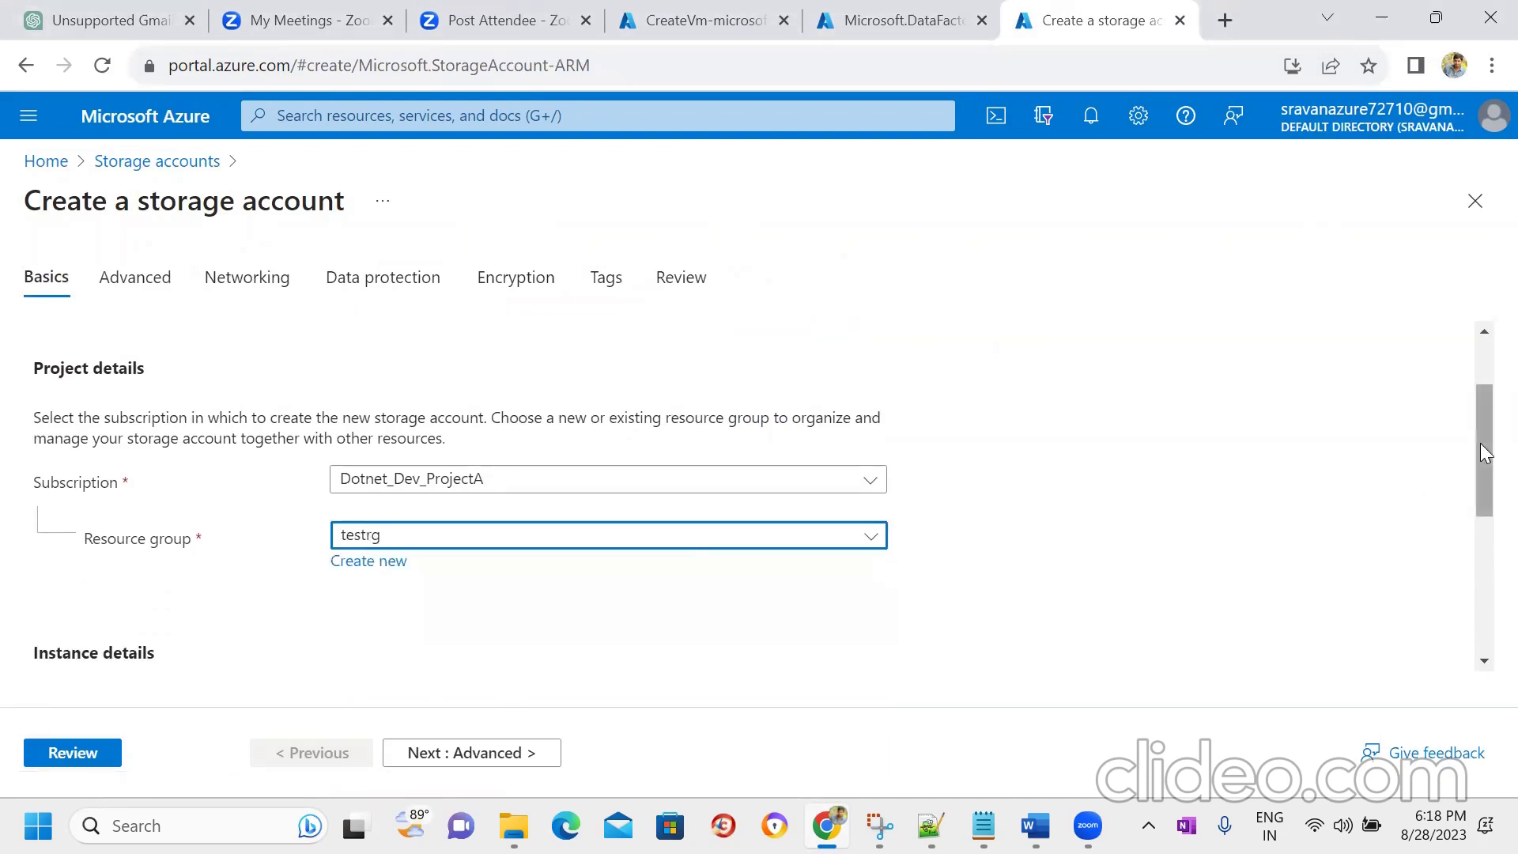
- Name the storage account onprmdatatoadlsgen and choose Locally-redundant storage (LRS)
{"action": "left_click_drag", "start_coordinate": [1480, 442], "coordinate": [1479, 550]}
{"action": "left_click", "coordinate": [674, 415]}
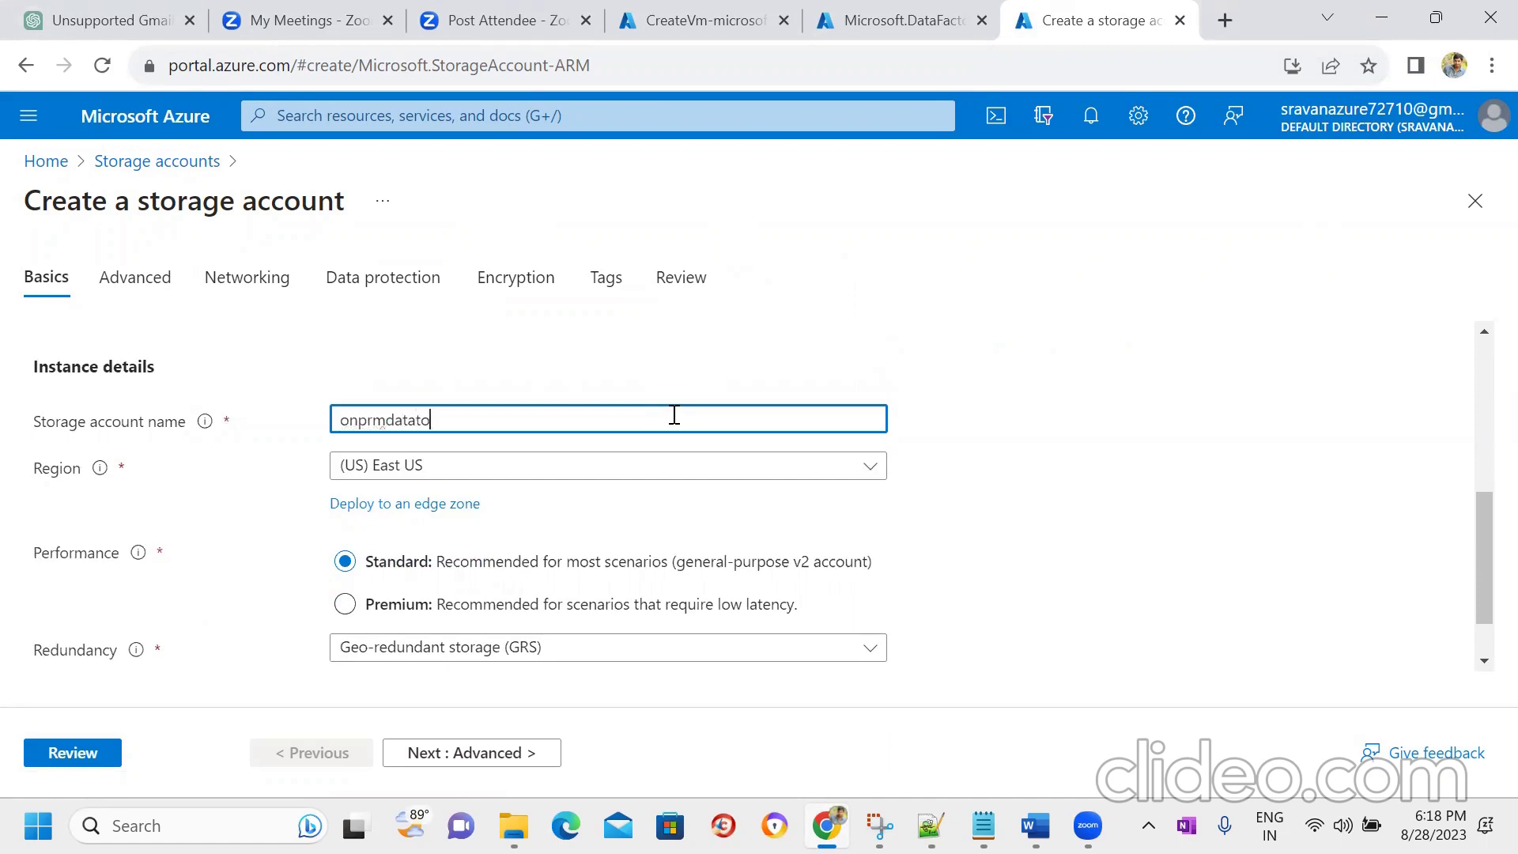
{"action": "type", "text": "onprmdatatoadlsge"}
{"action": "key", "text": "Tab"}
{"action": "key", "text": "Tab"}
{"action": "key", "text": "Tab"}
{"action": "key", "text": "Tab"}
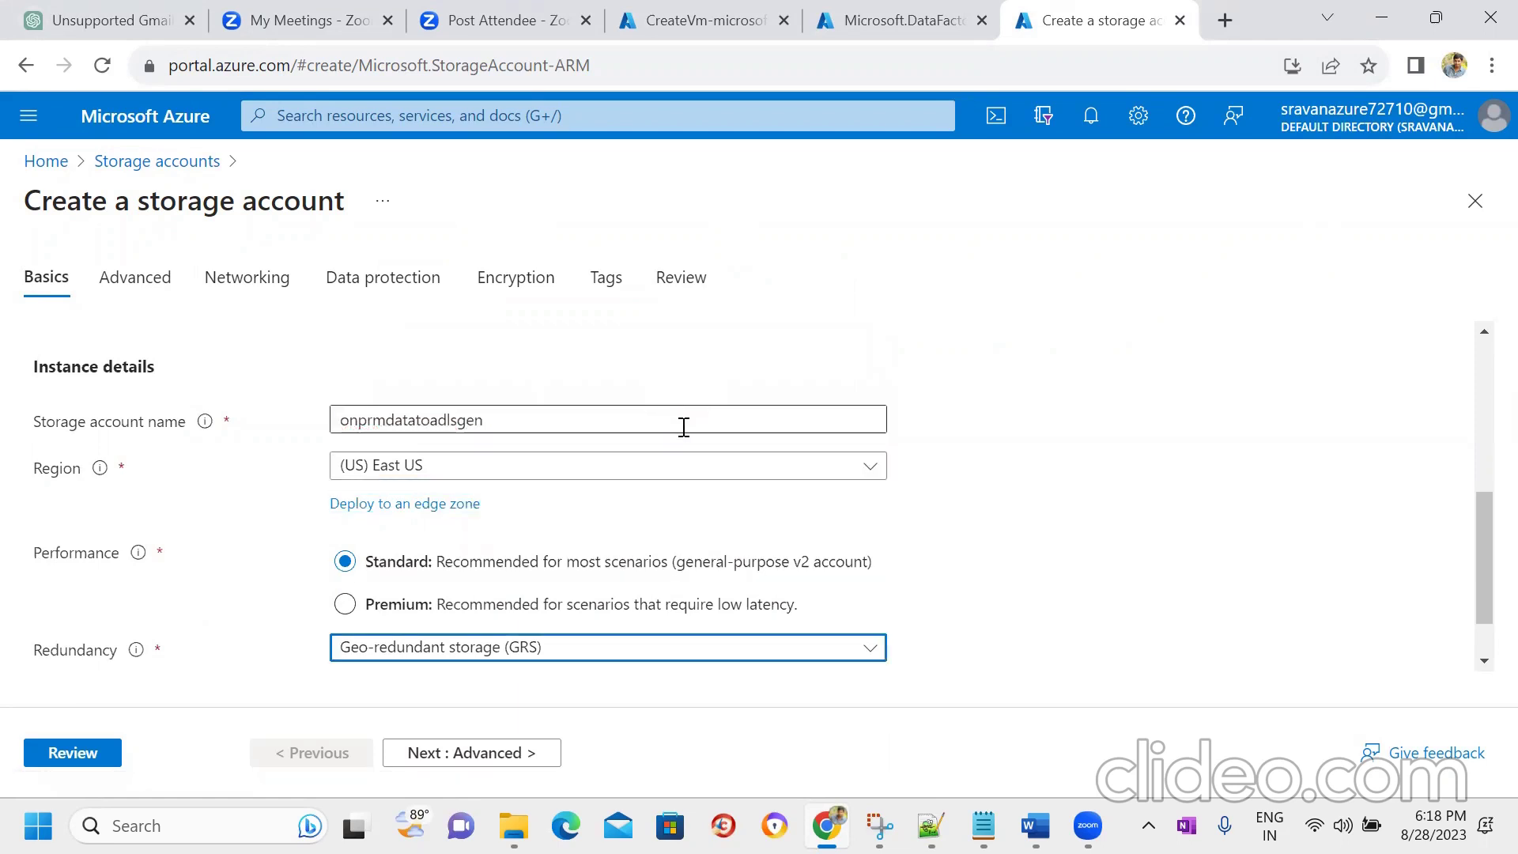
{"action": "left_click", "coordinate": [810, 660]}
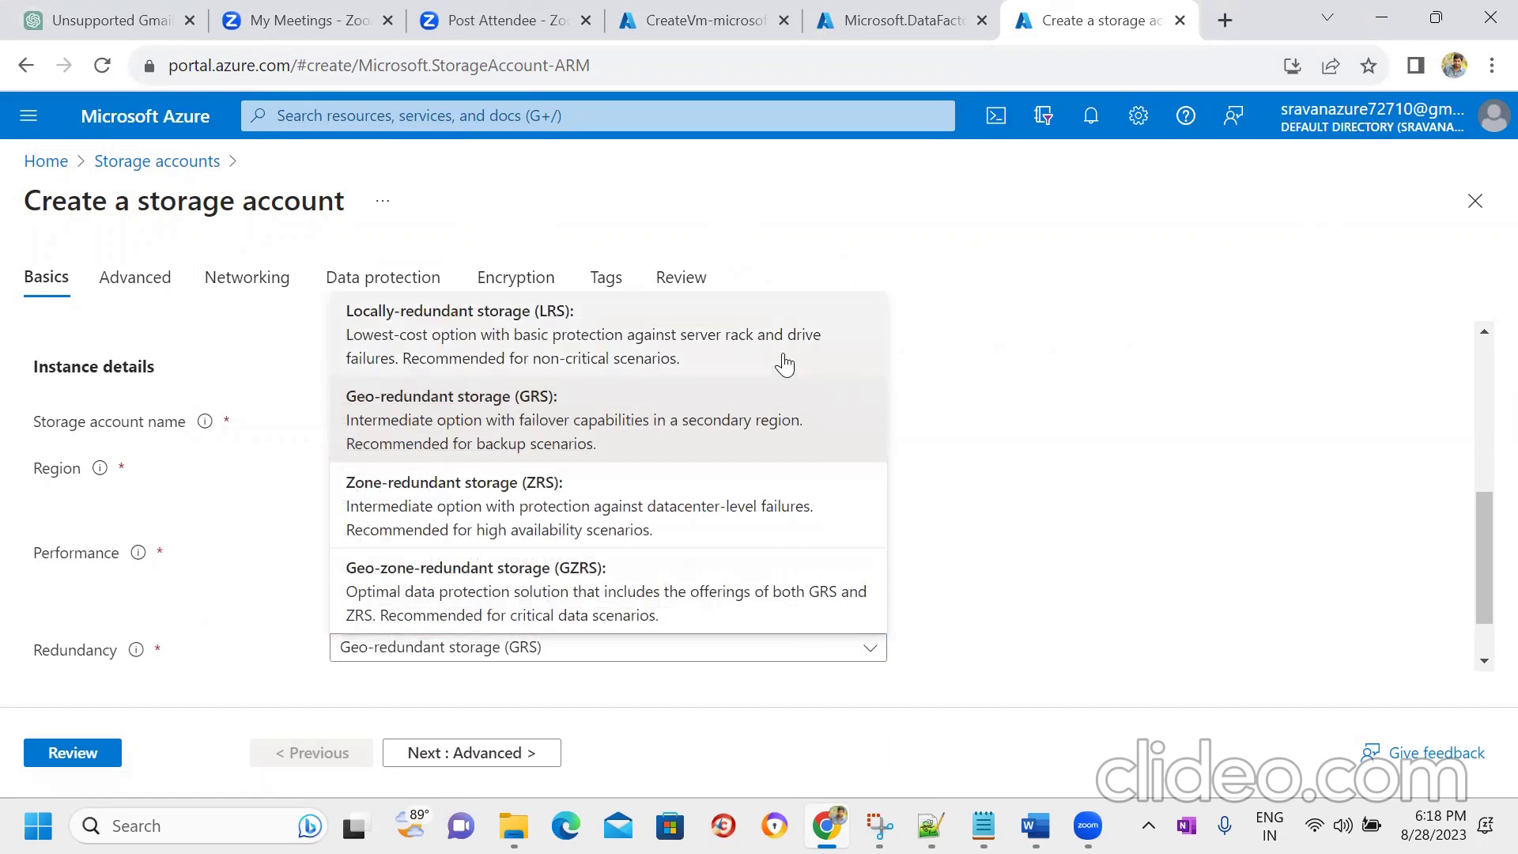
{"action": "left_click", "coordinate": [753, 360]}
- Enable hierarchical namespace, then review and create the storage account
{"action": "left_click", "coordinate": [488, 753]}
{"action": "left_click_drag", "start_coordinate": [1479, 381], "coordinate": [1479, 471]}
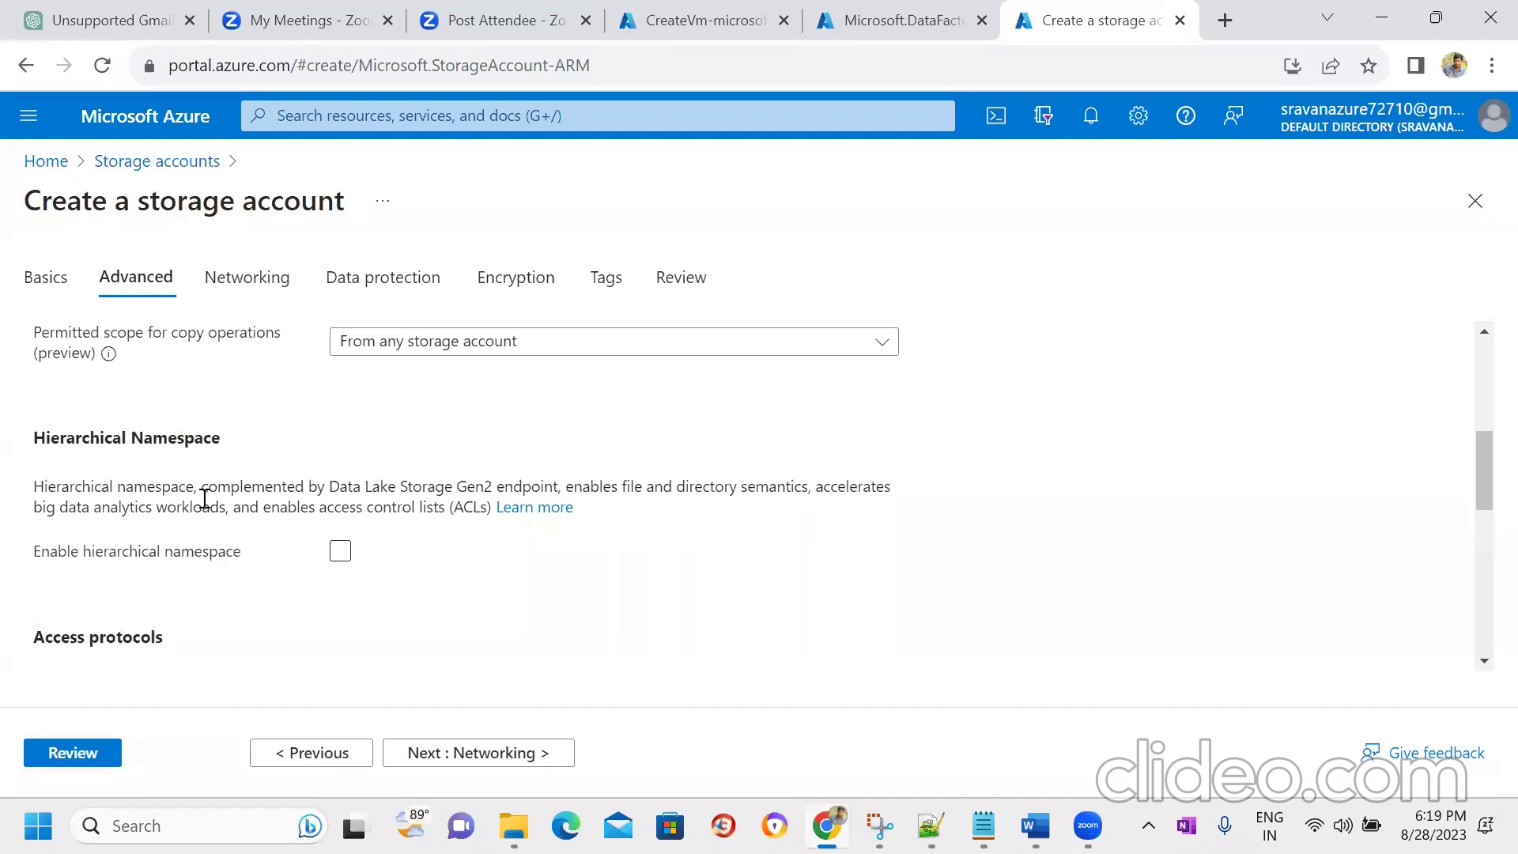
{"action": "left_click", "coordinate": [340, 551]}
{"action": "left_click", "coordinate": [502, 757]}
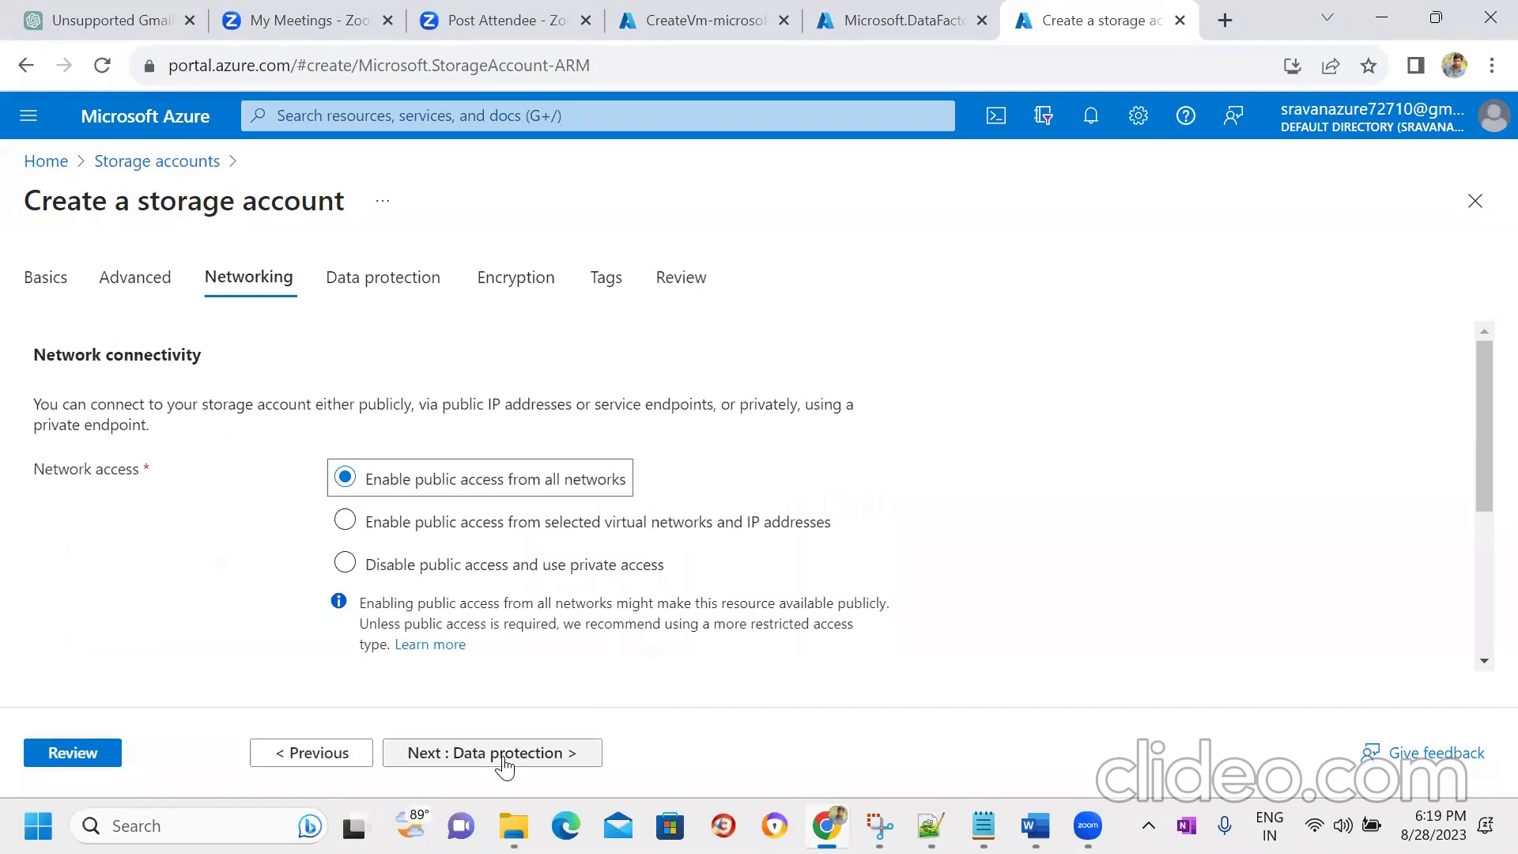
{"action": "left_click", "coordinate": [503, 762]}
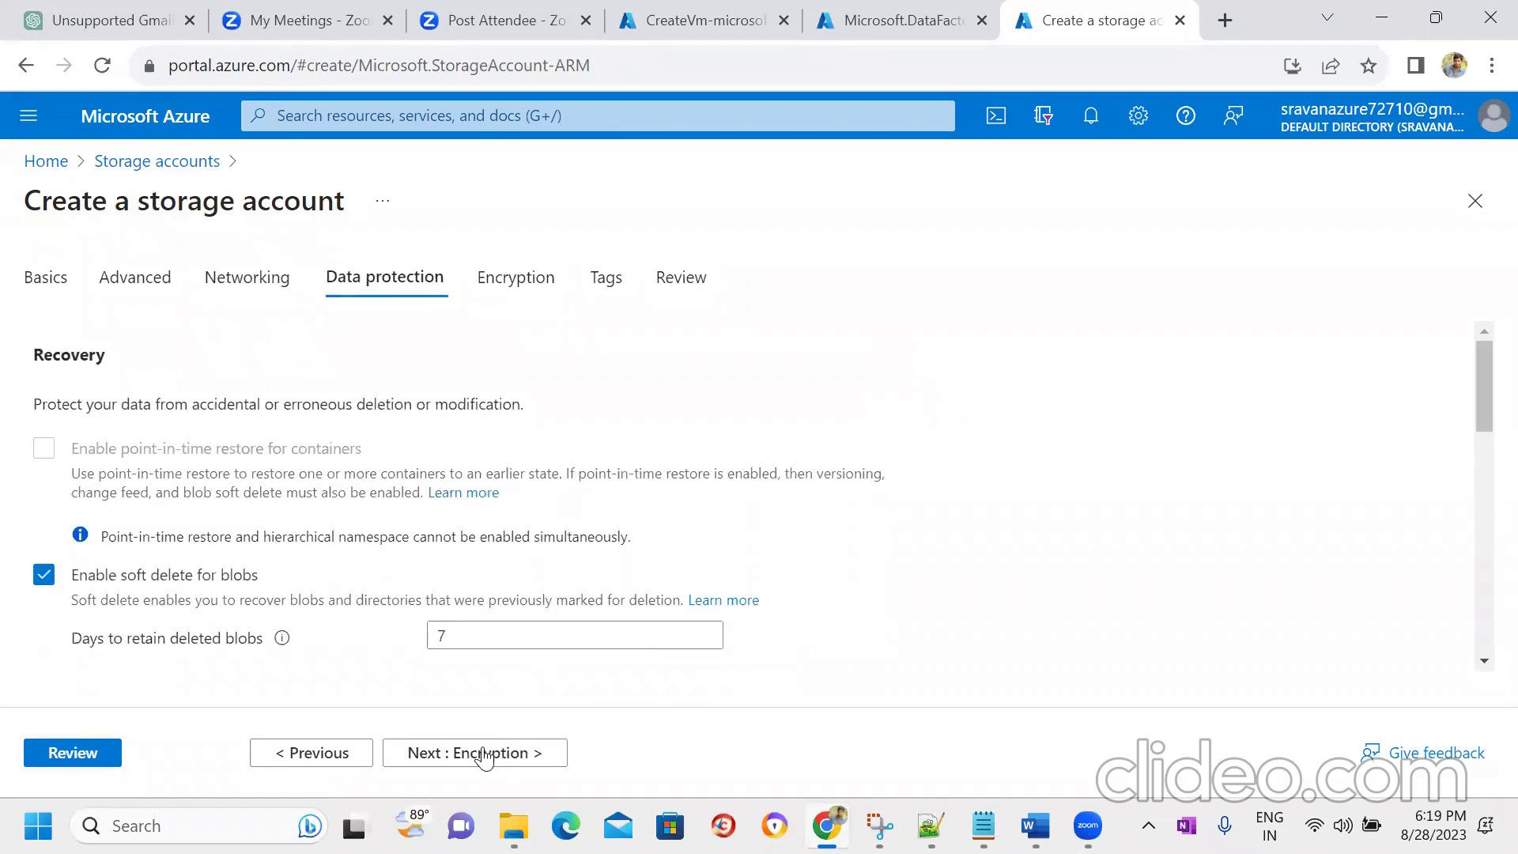
{"action": "left_click", "coordinate": [485, 752]}
{"action": "left_click", "coordinate": [70, 752]}
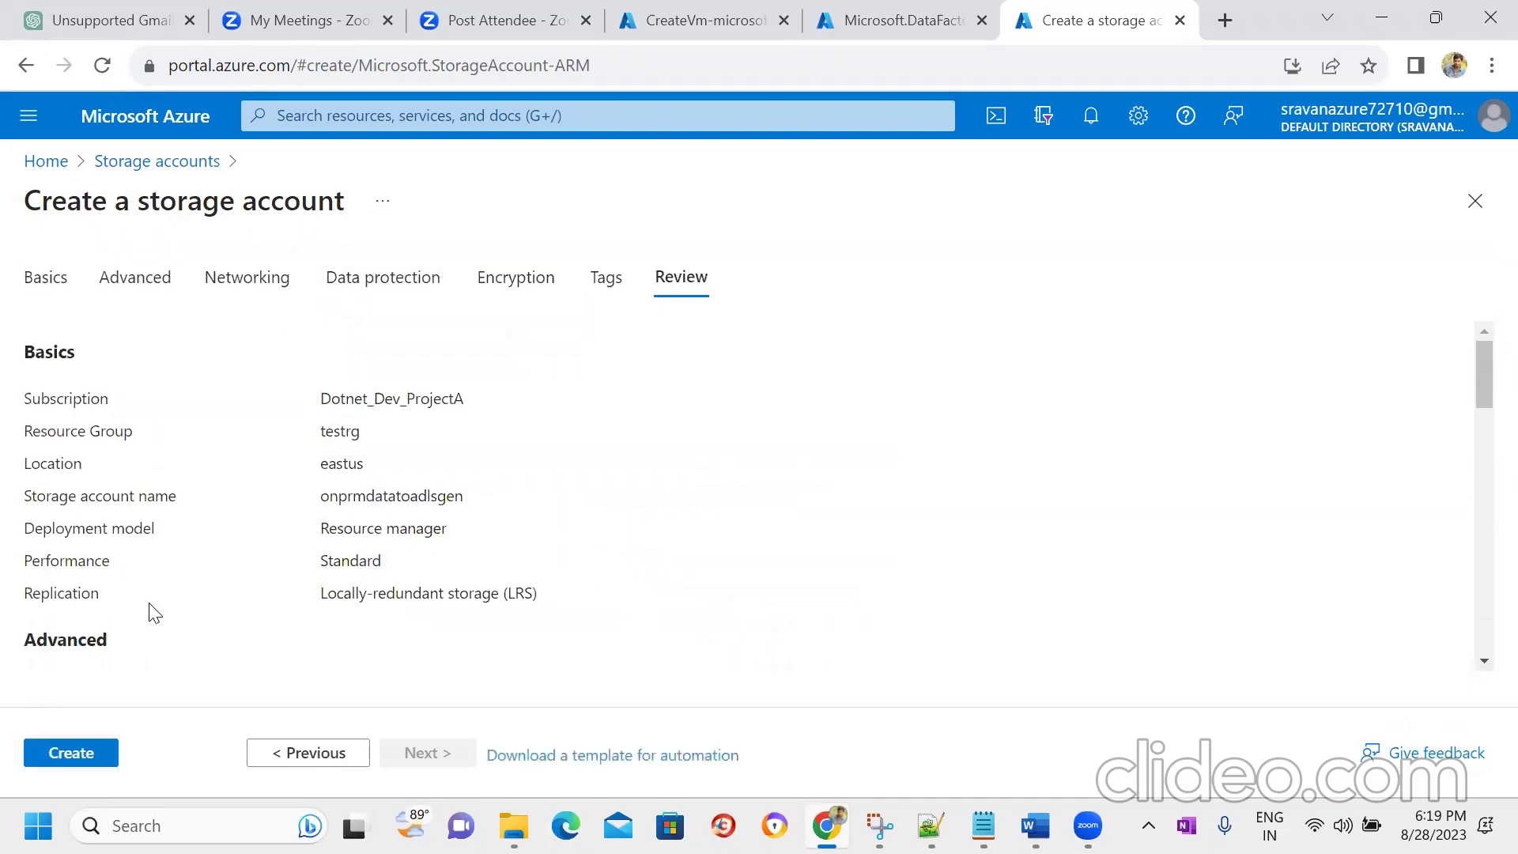
{"action": "left_click", "coordinate": [69, 753]}
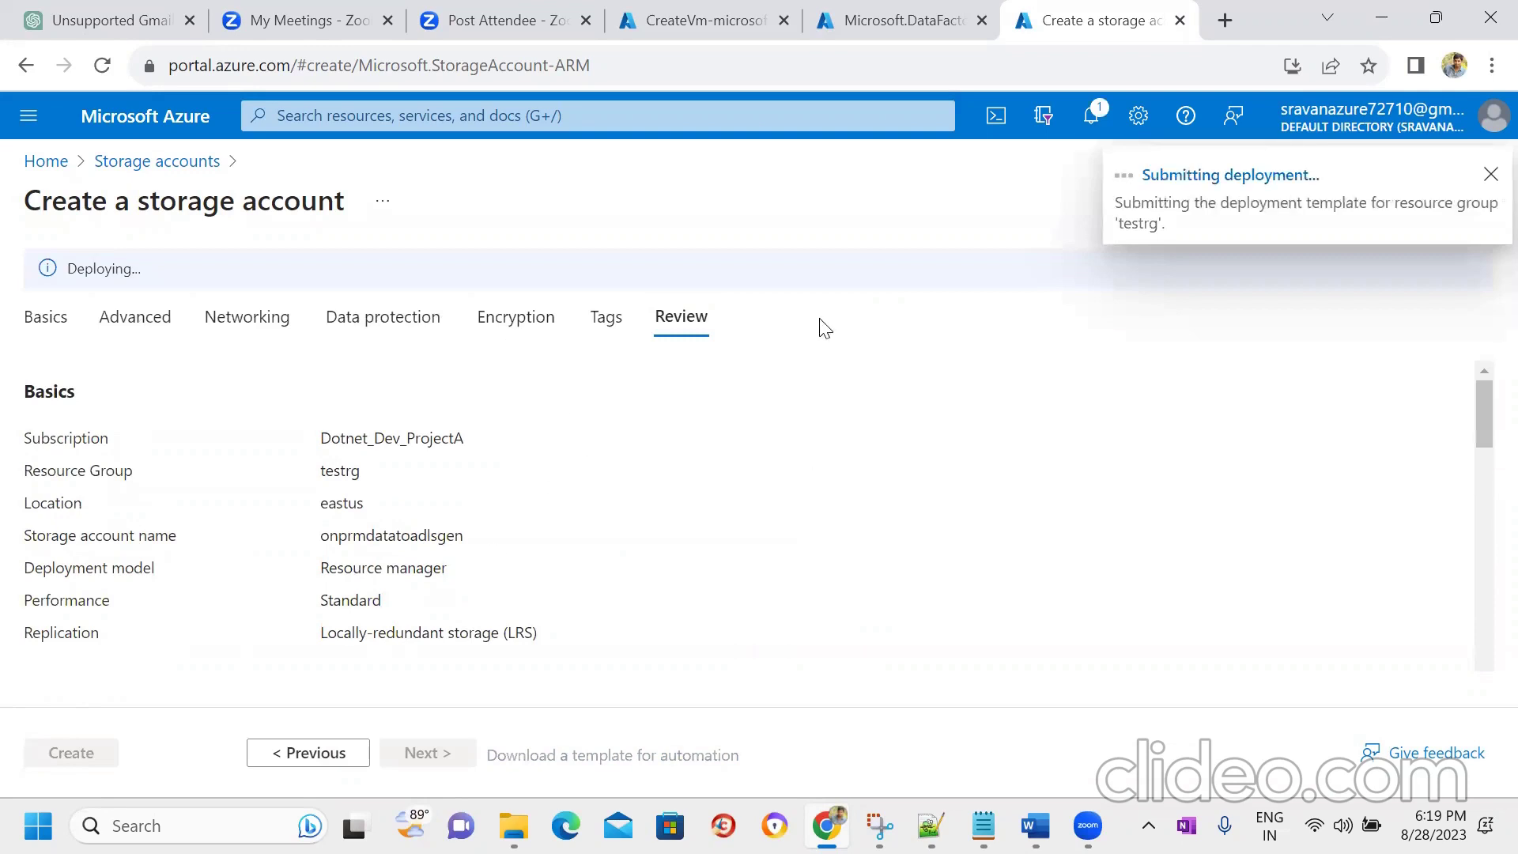
{"action": "left_click", "coordinate": [693, 23]}
- Open the onprmdtafactry data factory and launch Azure Data Factory Studio
{"action": "left_click", "coordinate": [872, 17]}
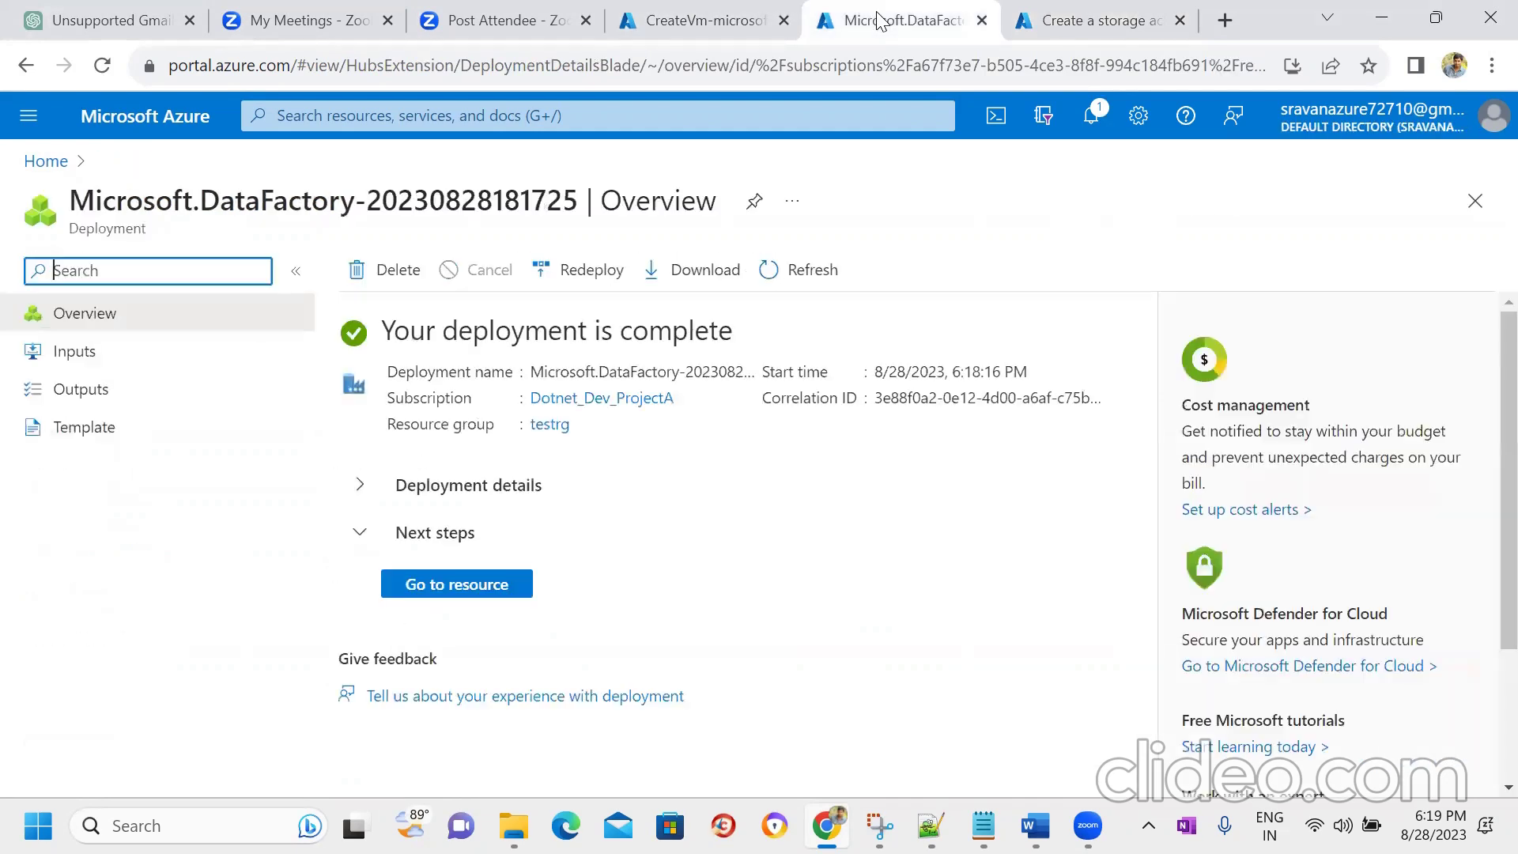
{"action": "left_click", "coordinate": [456, 583]}
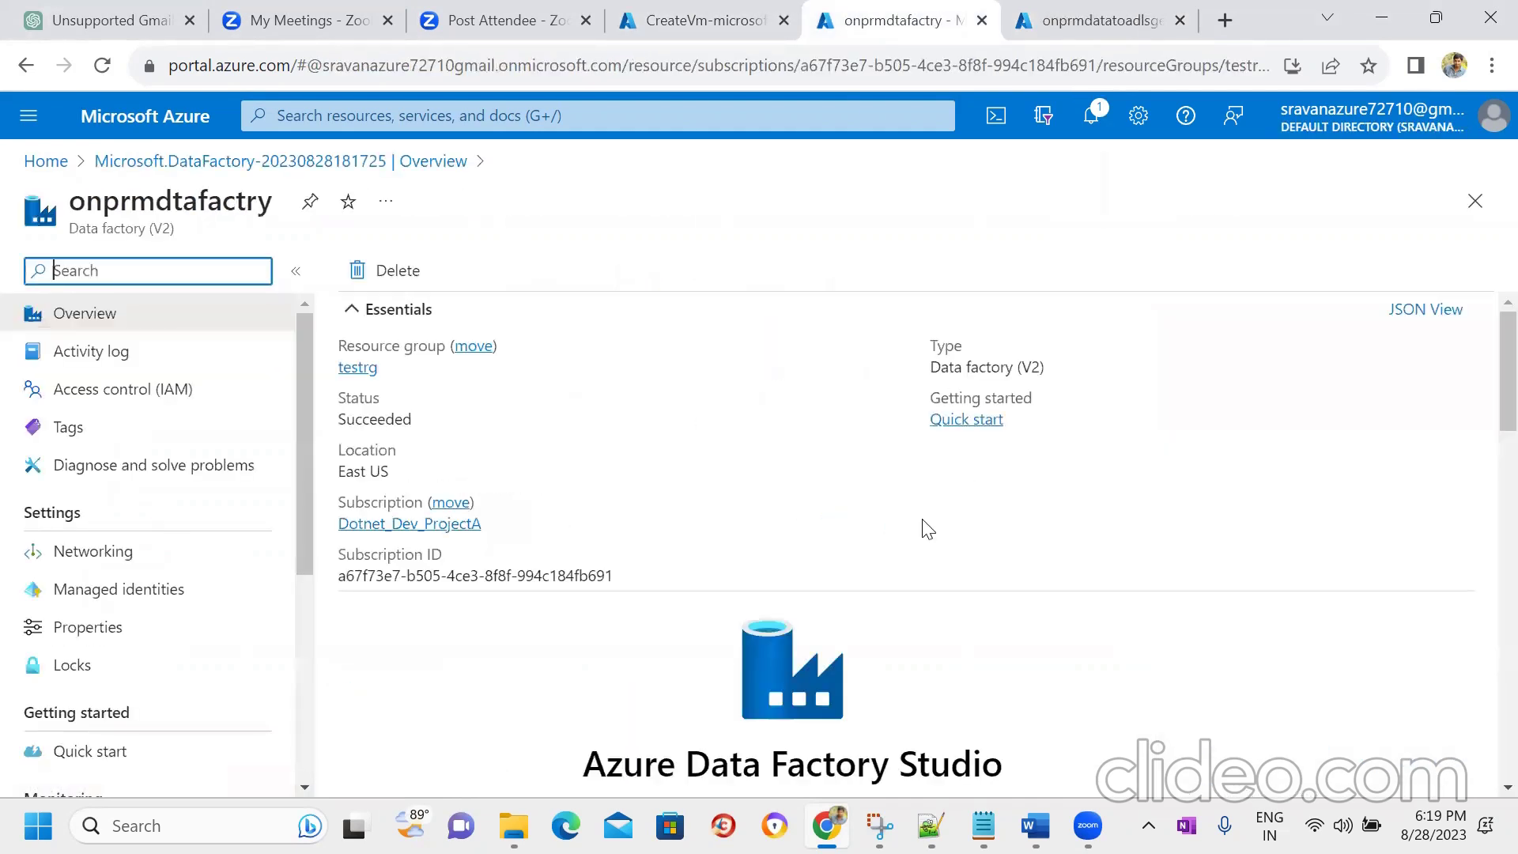
{"action": "scroll", "coordinate": [927, 528], "scroll_direction": "down", "scroll_amount": 5}
{"action": "left_click", "coordinate": [826, 405]}
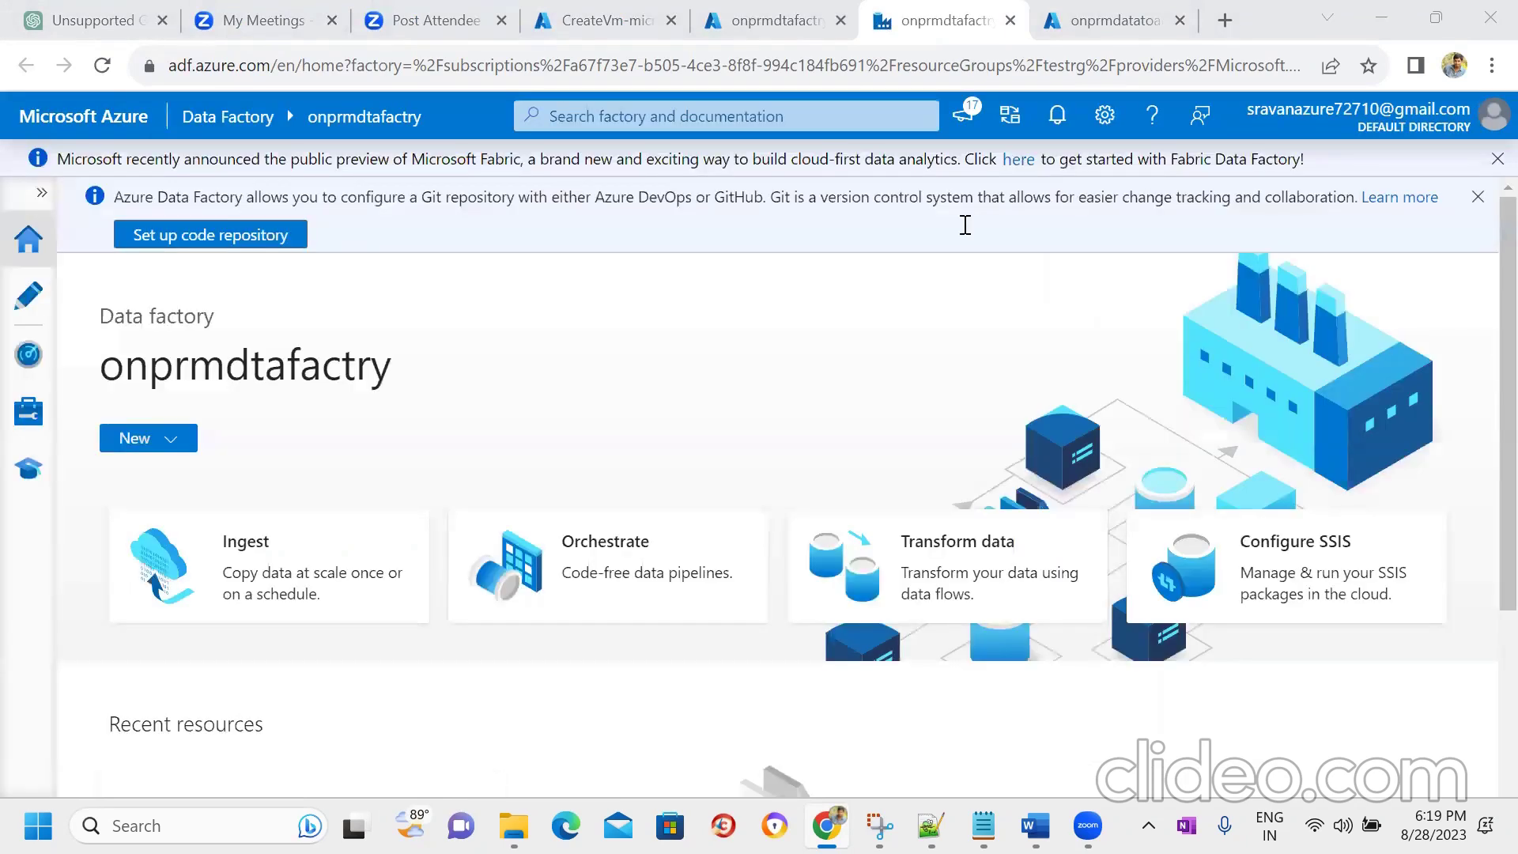
- Open the newly deployed onprmdatatoadlsgen storage account from its deployment page
{"action": "left_click", "coordinate": [609, 20]}
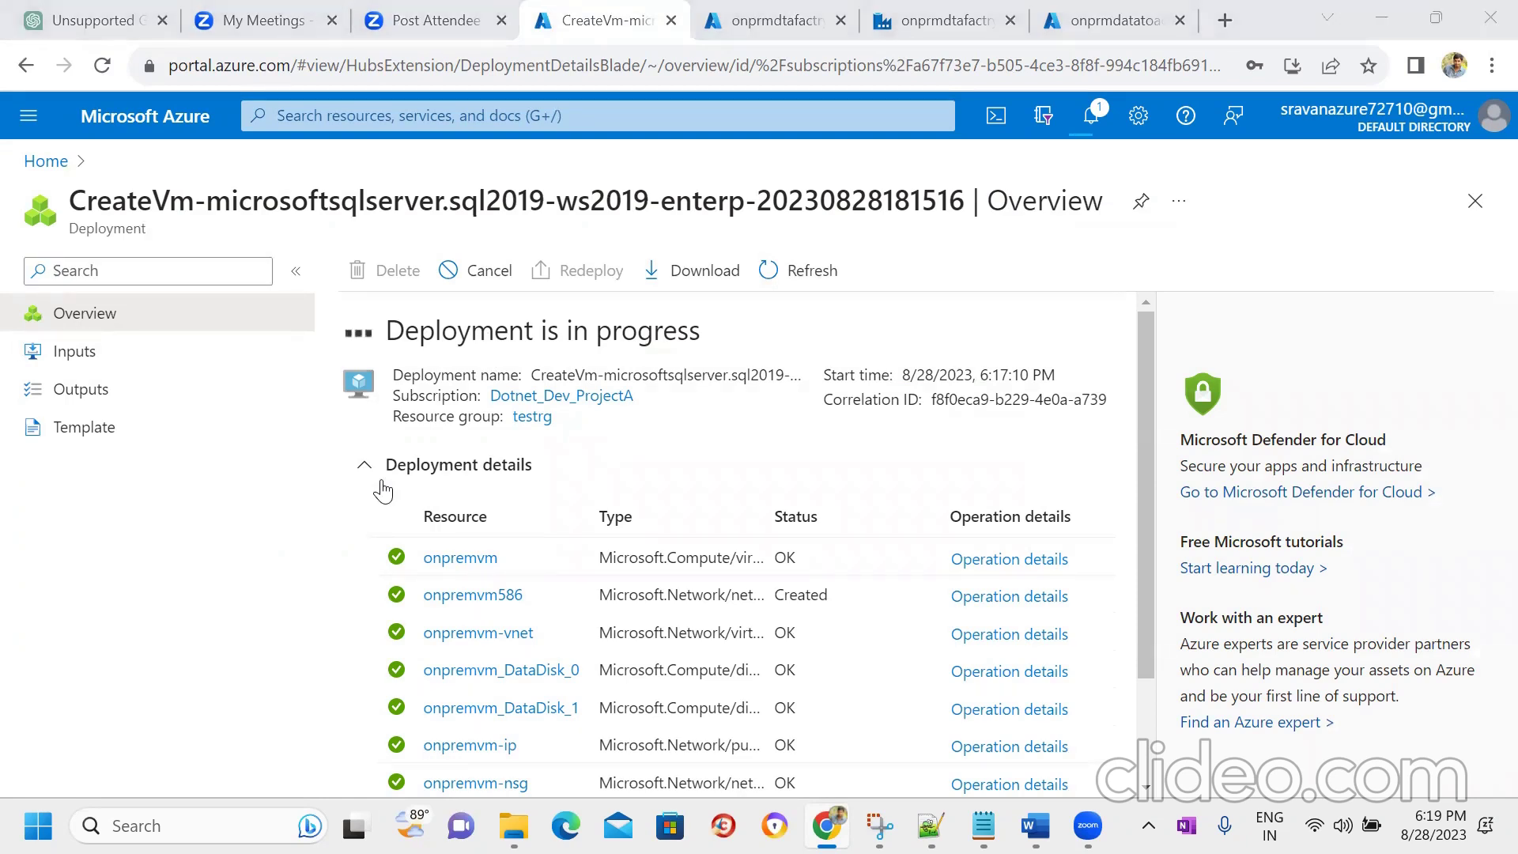
{"action": "left_click", "coordinate": [1083, 17]}
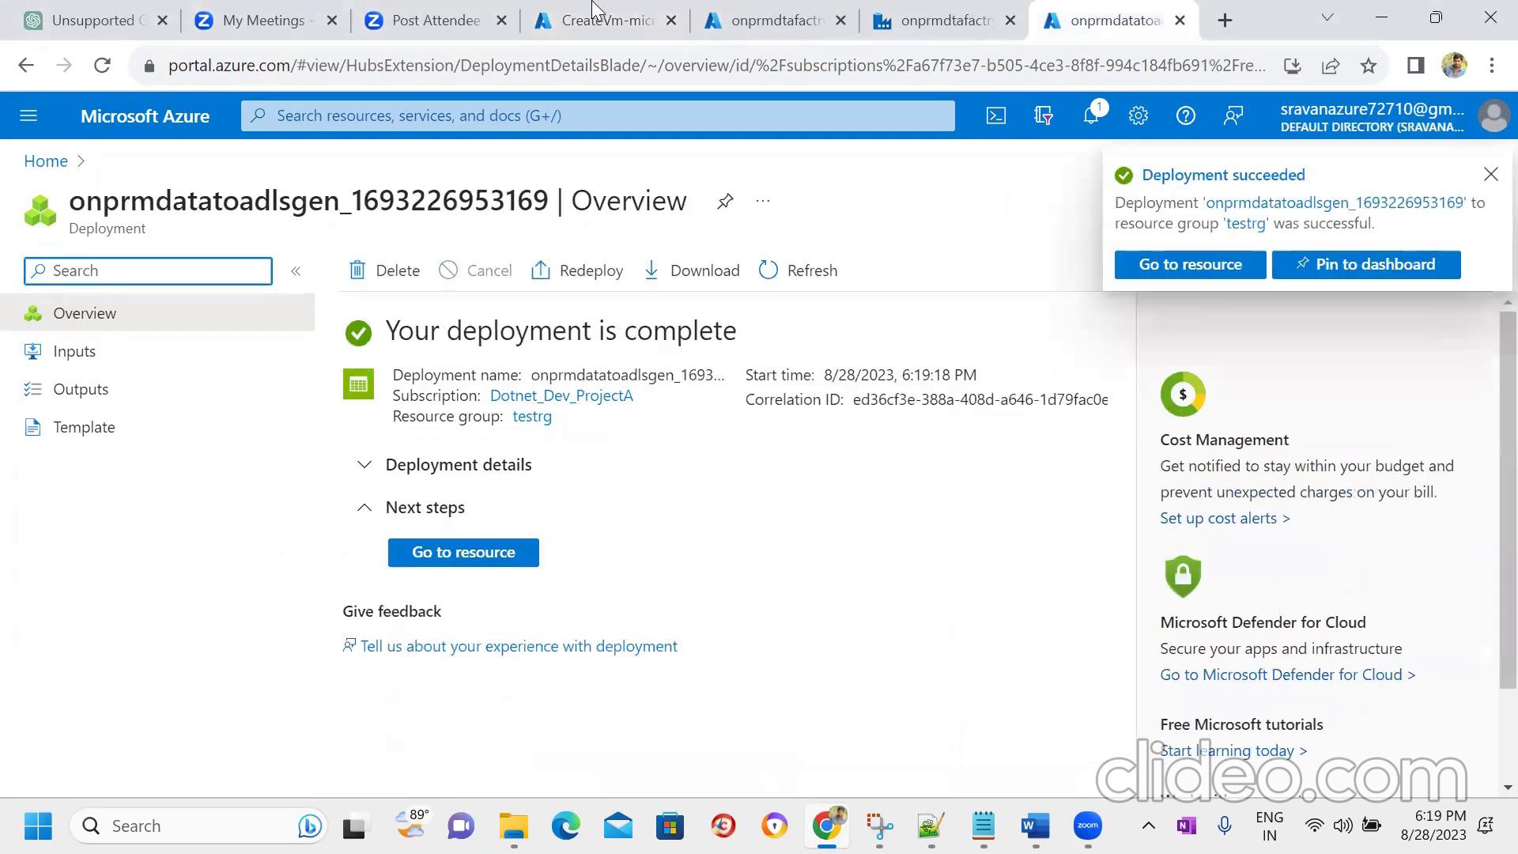
{"action": "left_click", "coordinate": [467, 544]}
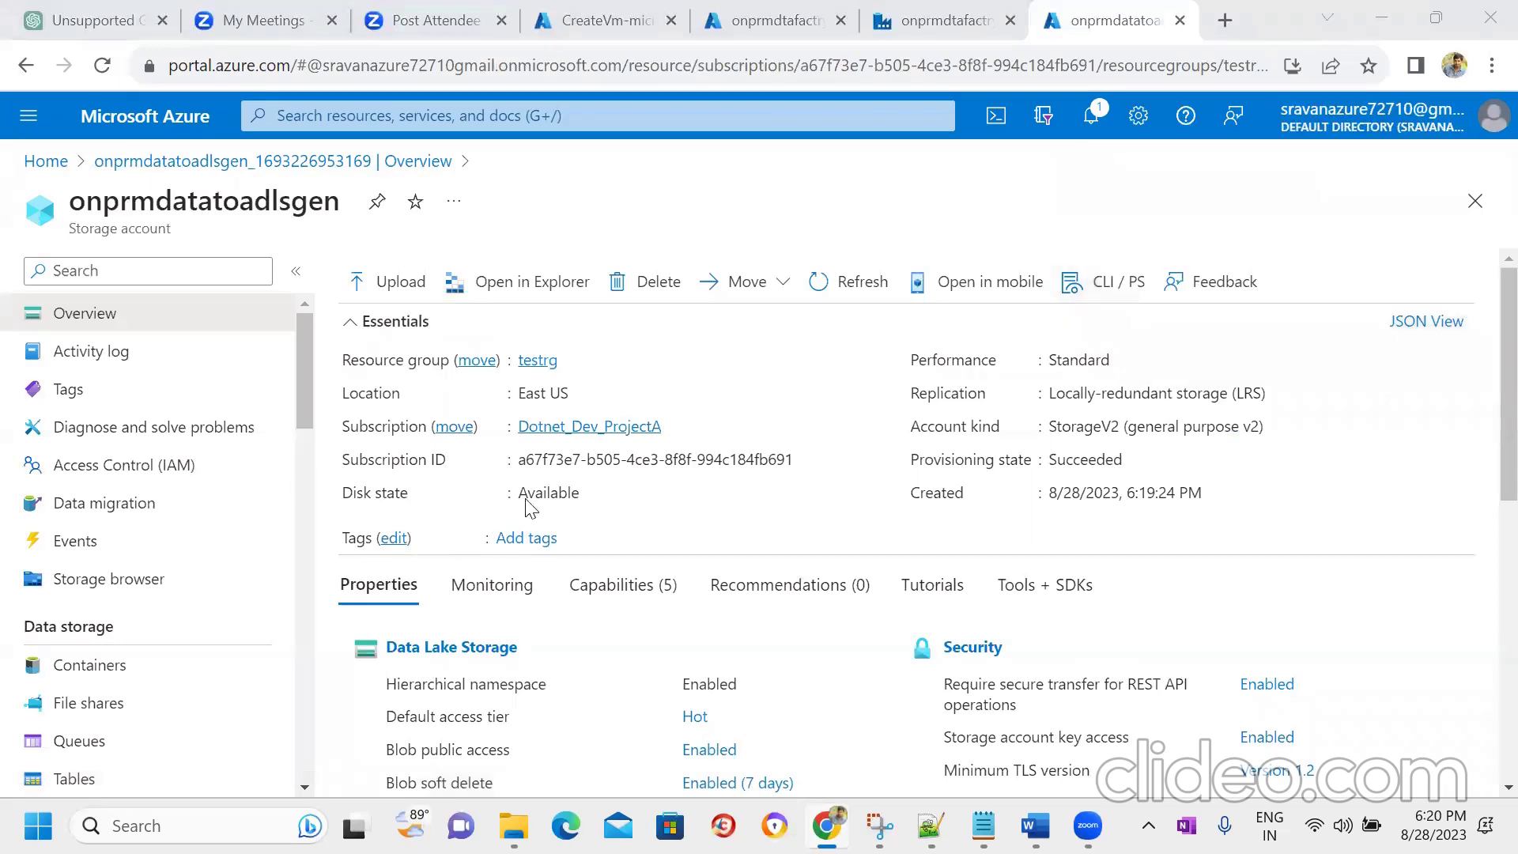
- Create a container named 'global' with anonymous read access for containers and blobs
{"action": "left_click", "coordinate": [143, 671]}
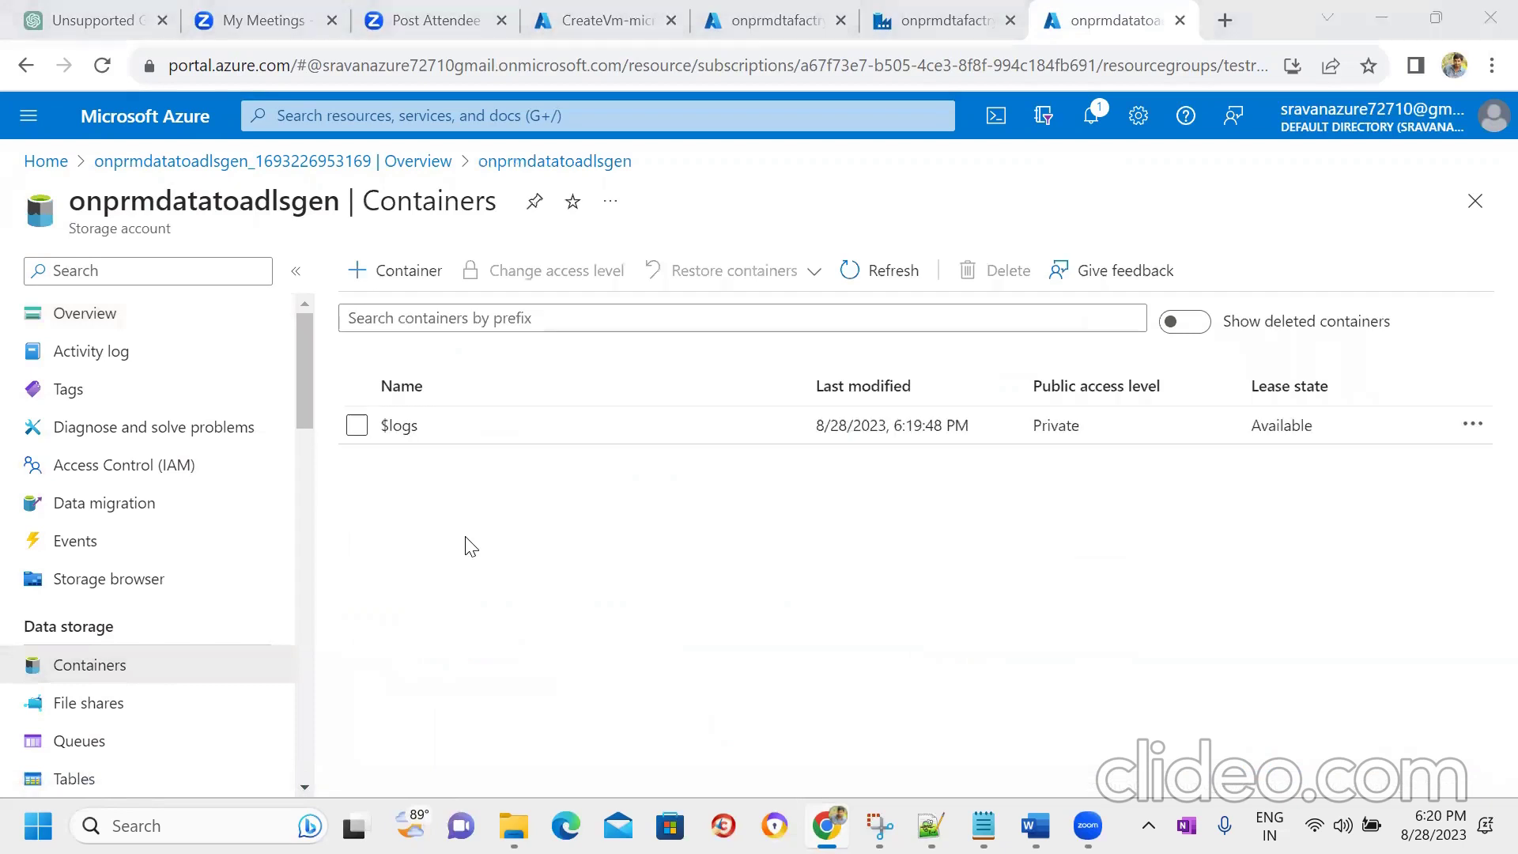
{"action": "left_click", "coordinate": [399, 272]}
{"action": "left_click", "coordinate": [1295, 272]}
{"action": "type", "text": "global"}
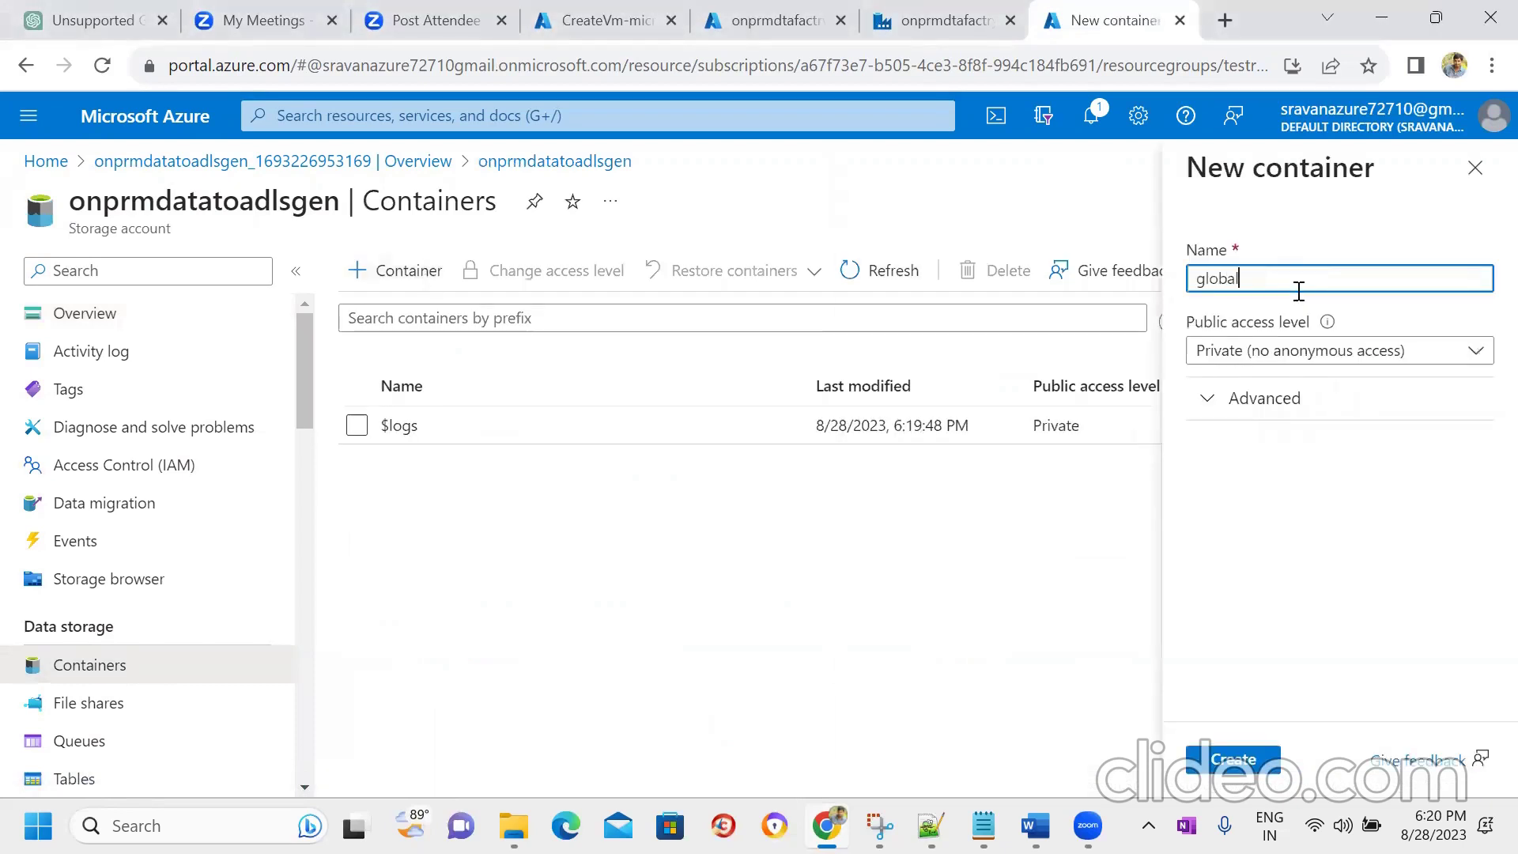
{"action": "left_click", "coordinate": [1274, 348]}
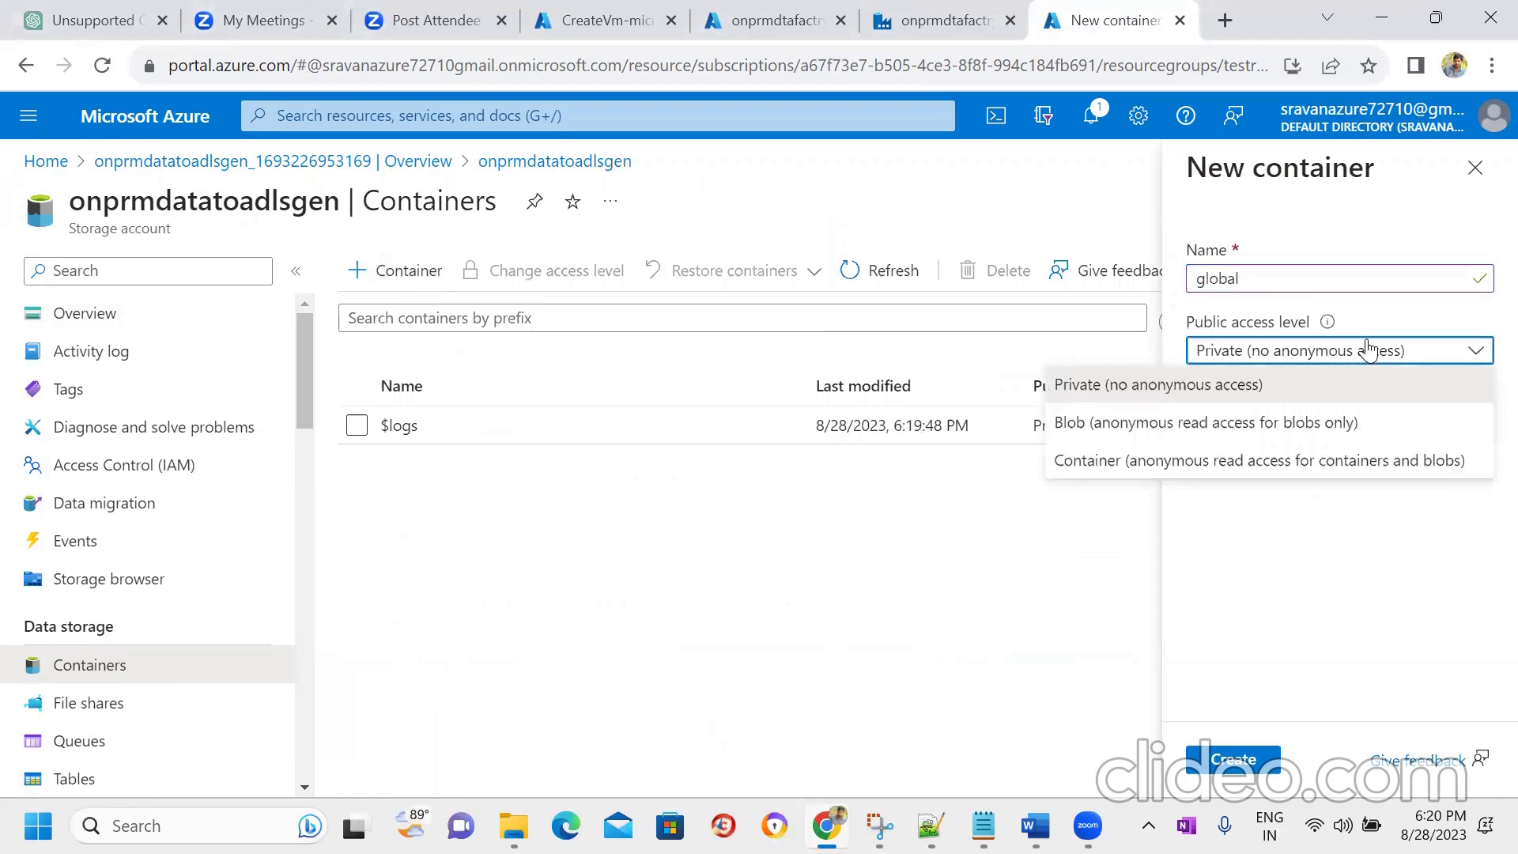
{"action": "left_click", "coordinate": [1225, 467]}
{"action": "left_click", "coordinate": [1087, 757]}
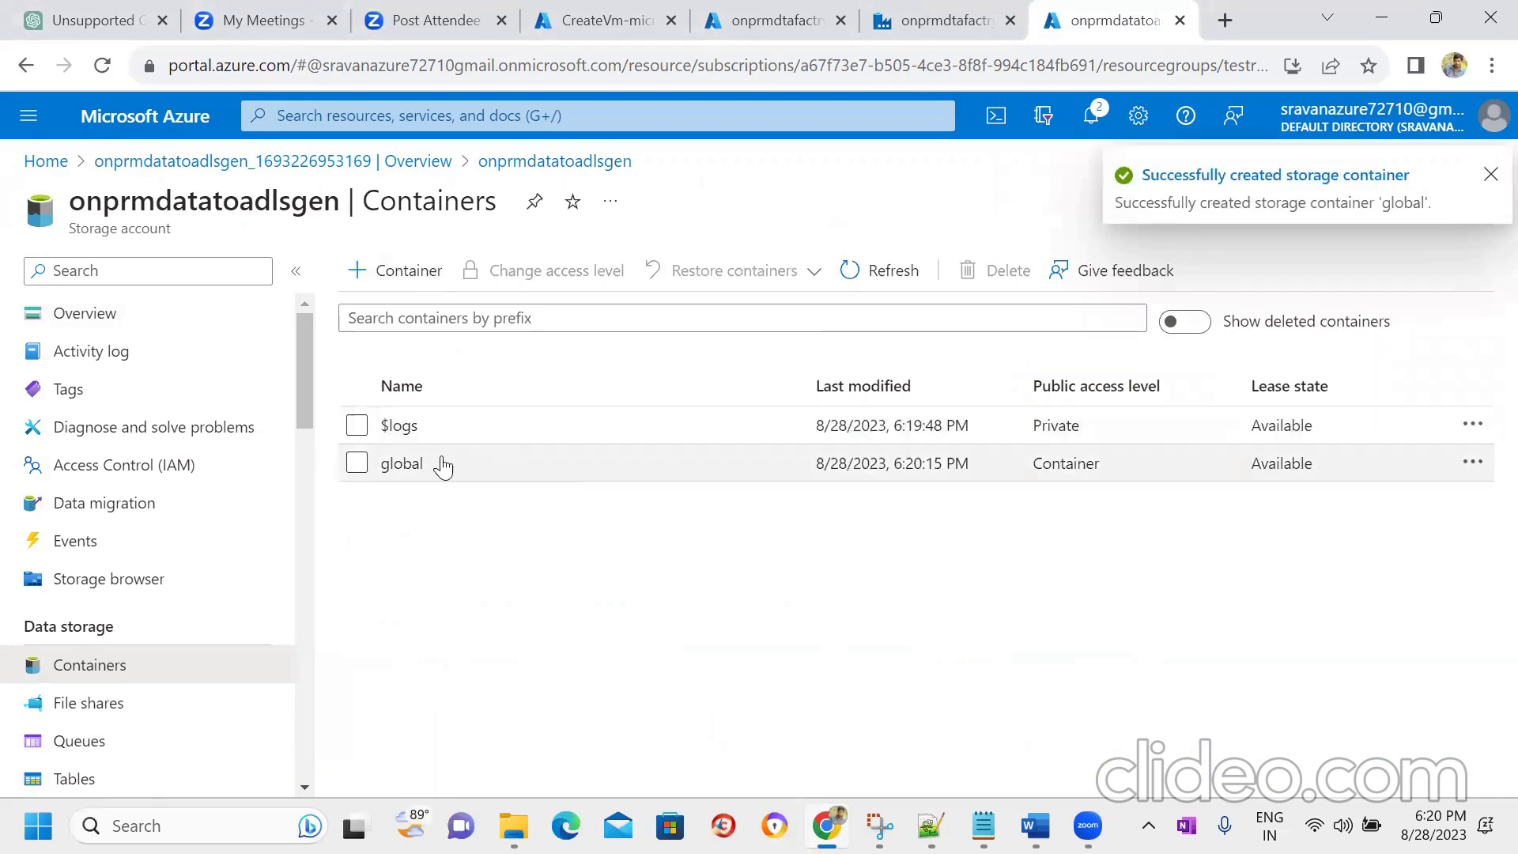
- Add the directories raw, bronze and silver inside the global container
{"action": "left_click", "coordinate": [401, 464]}
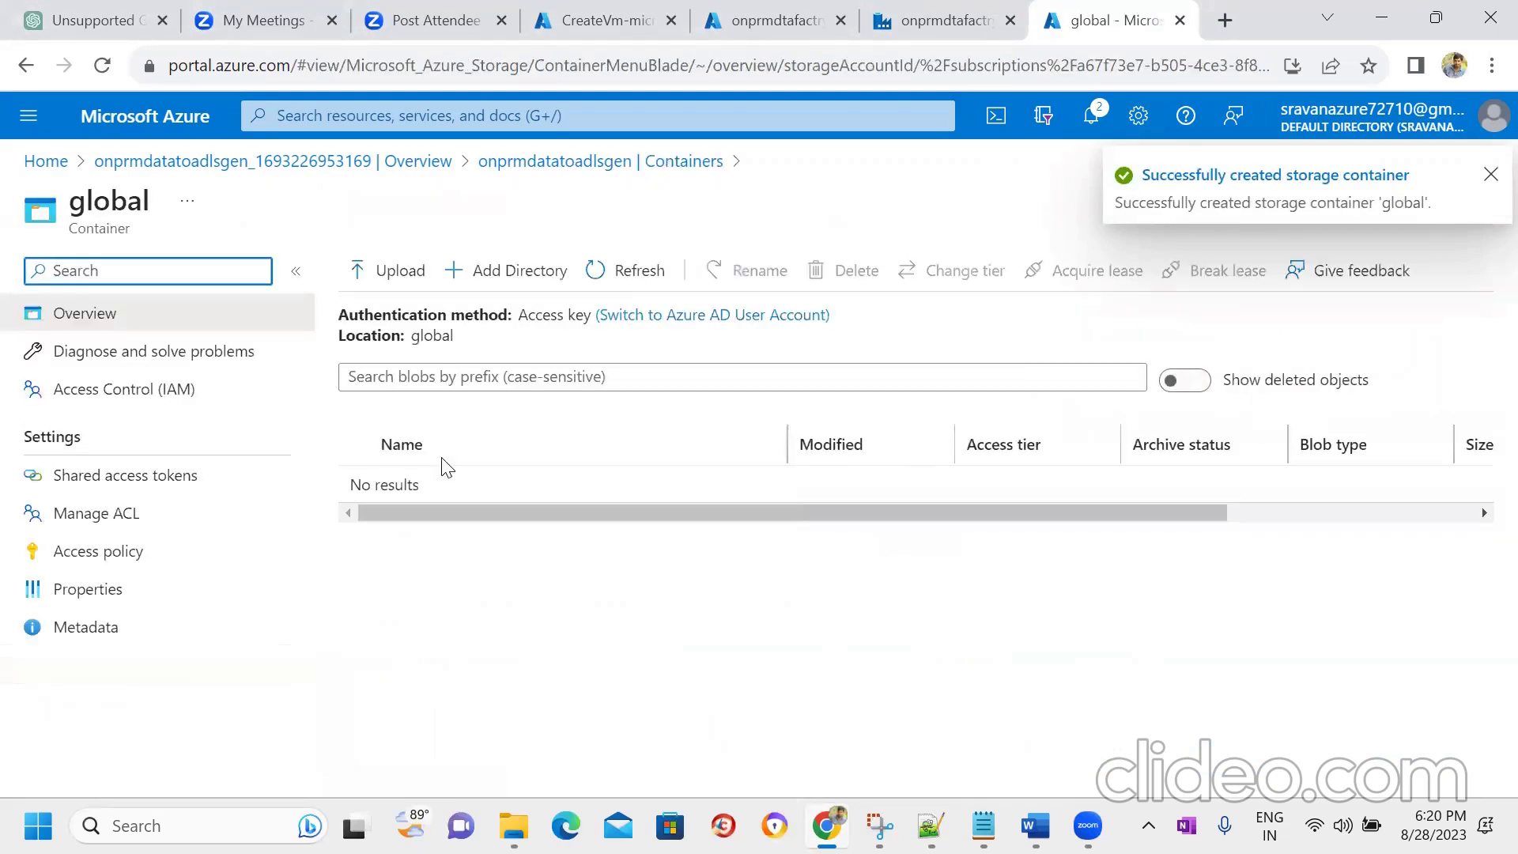
{"action": "left_click", "coordinate": [510, 271]}
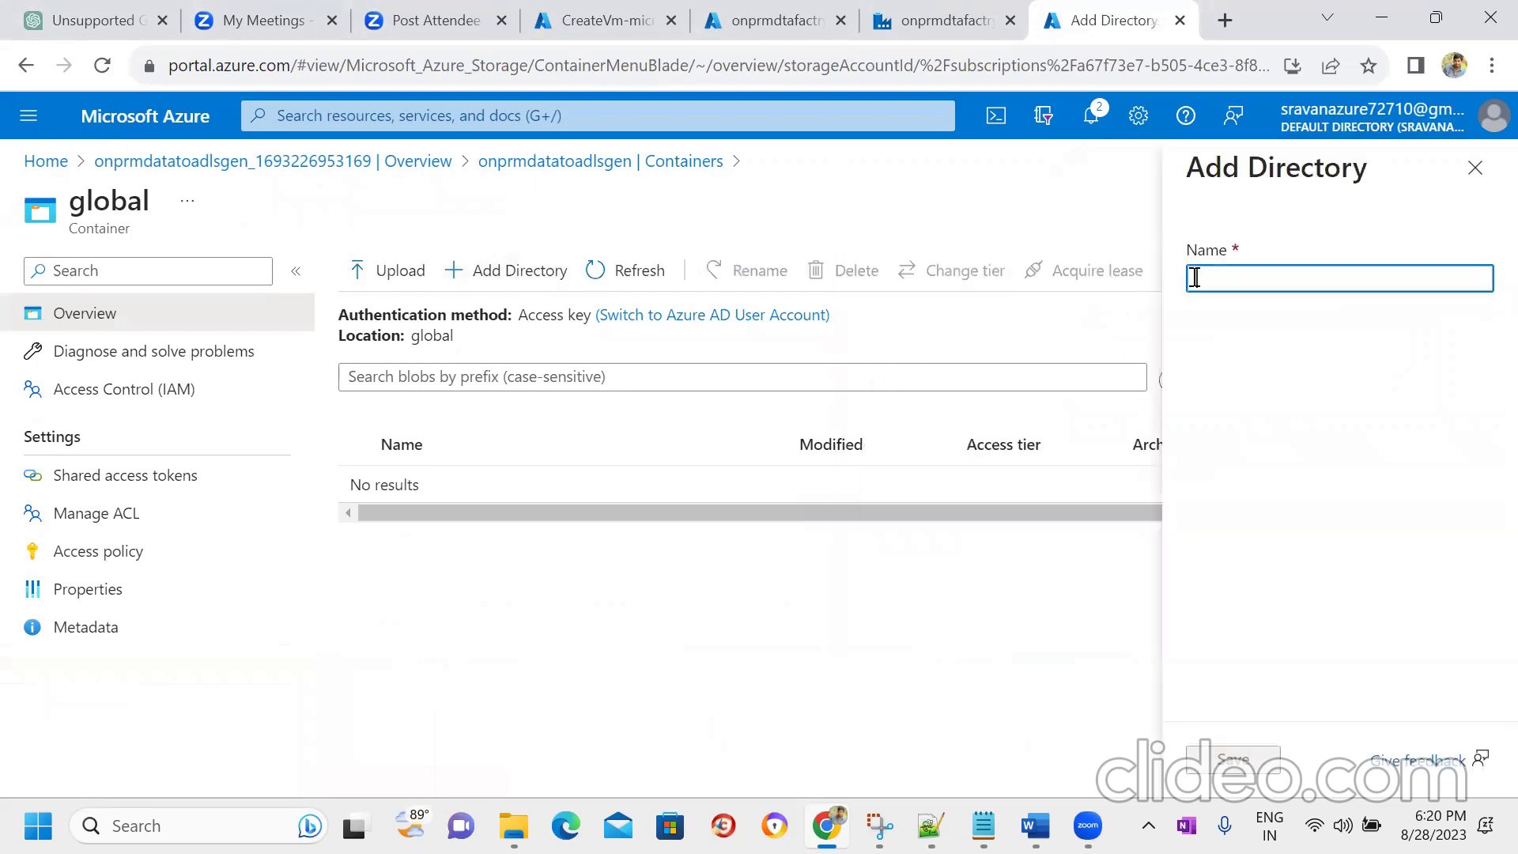
{"action": "type", "text": "raw"}
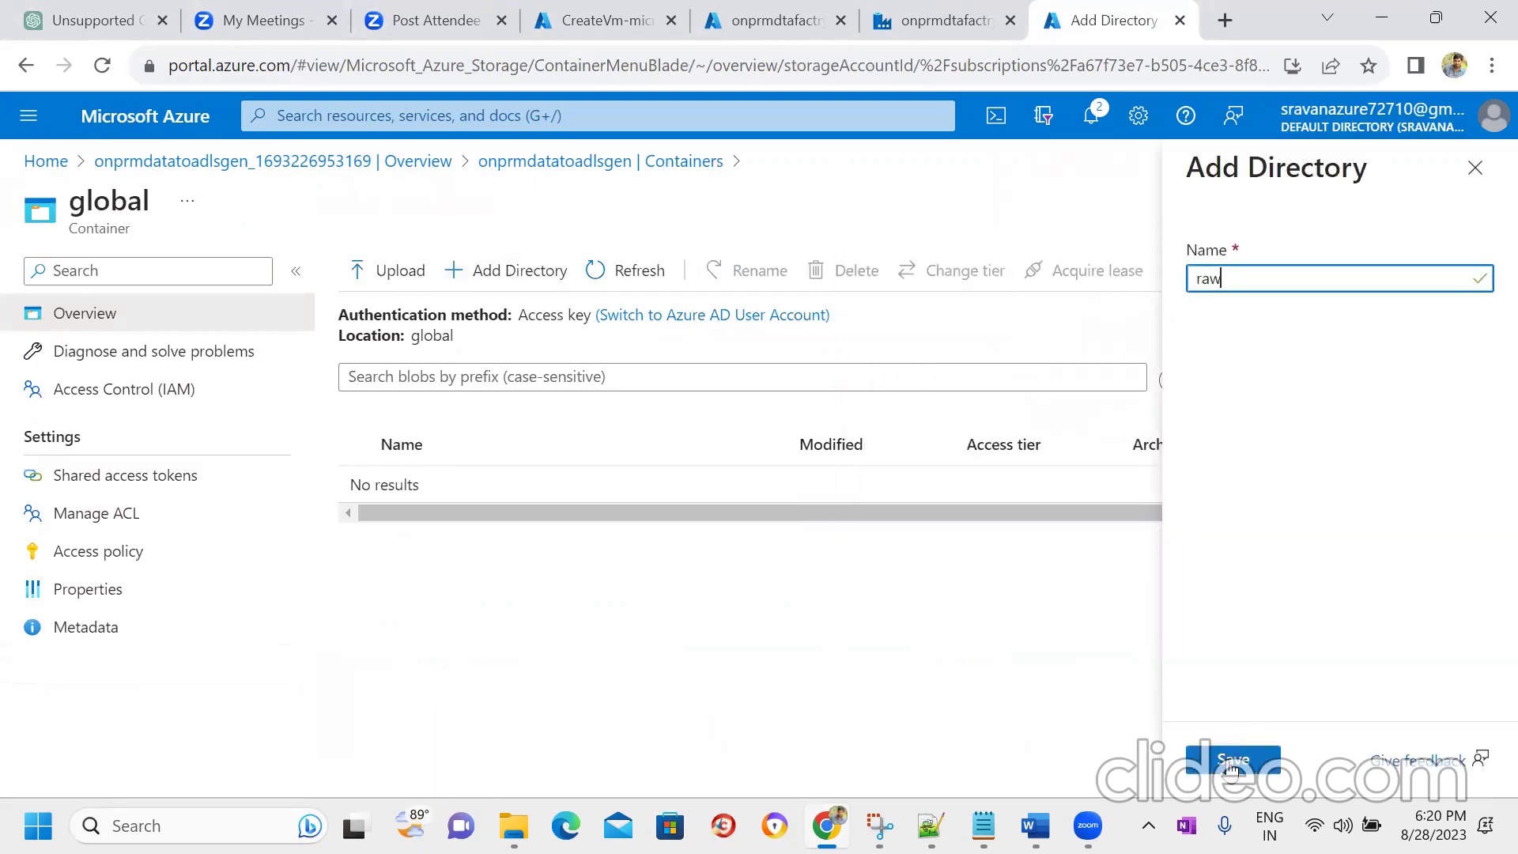
{"action": "left_click", "coordinate": [1230, 760]}
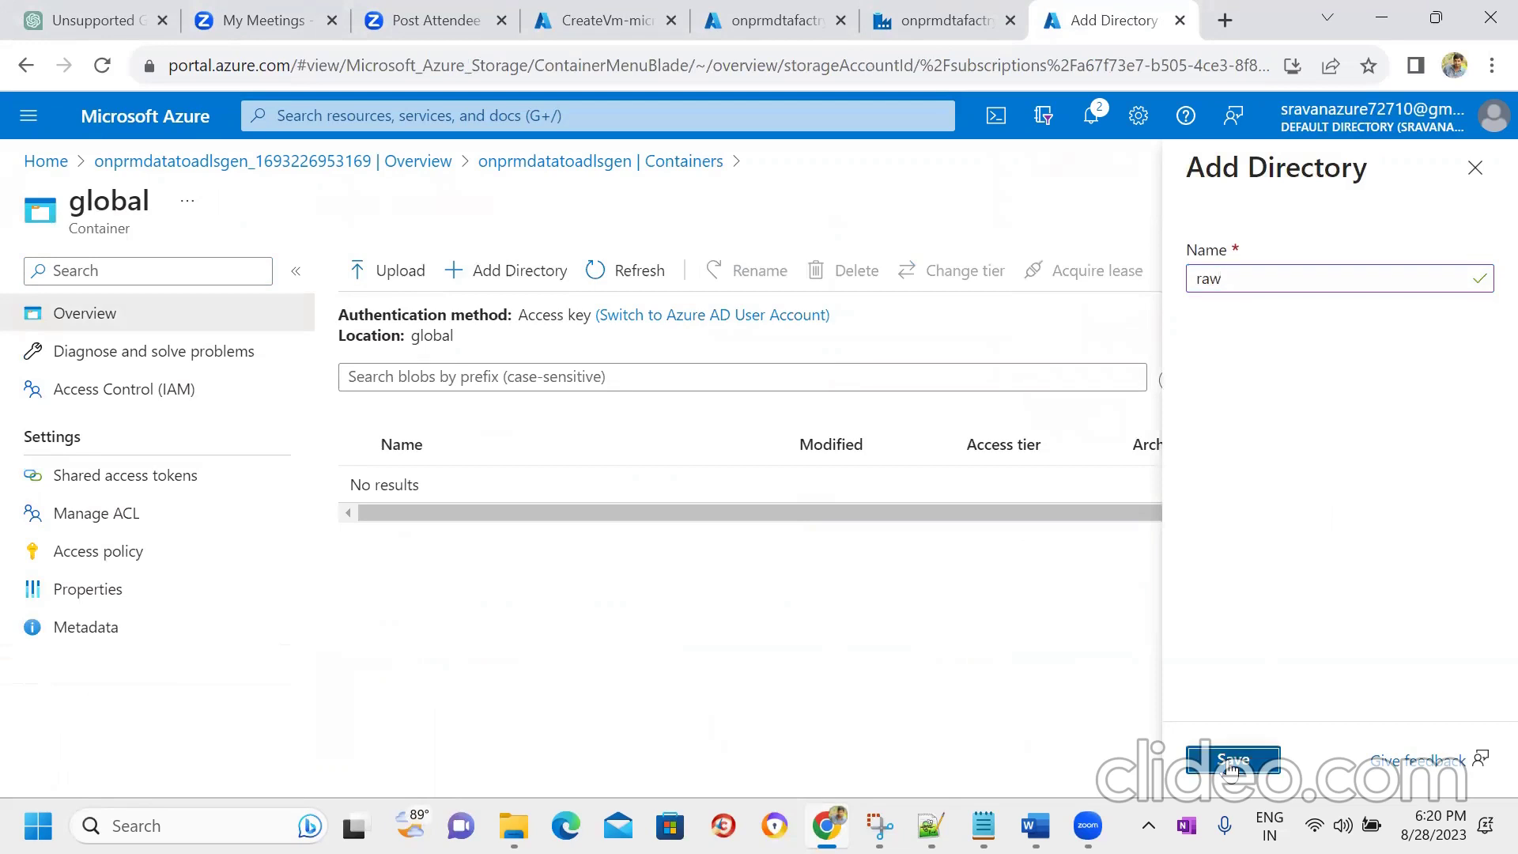
{"action": "left_click", "coordinate": [510, 271]}
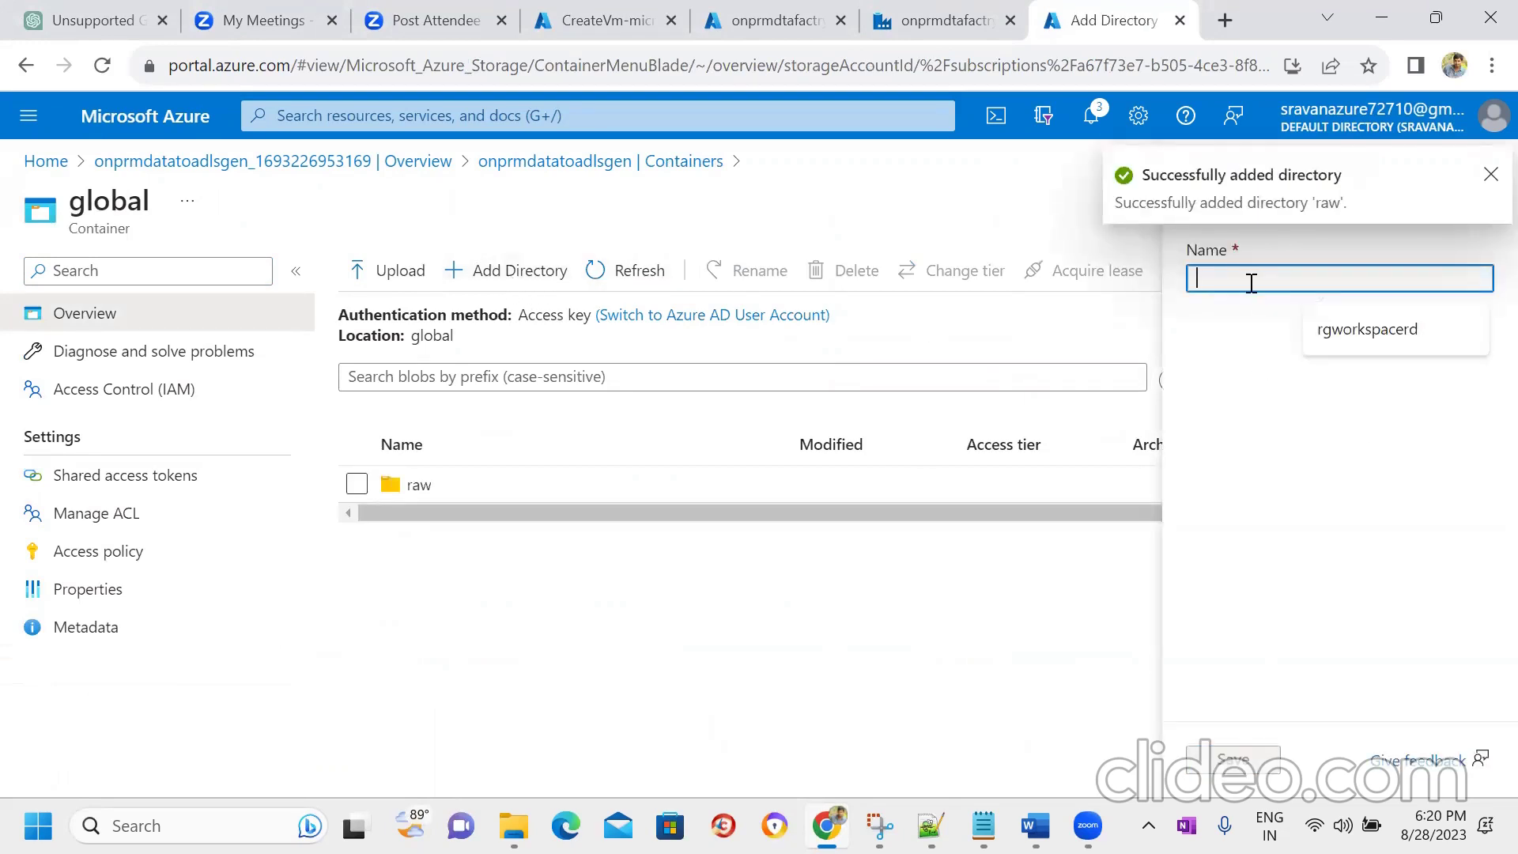
{"action": "type", "text": "bronze"}
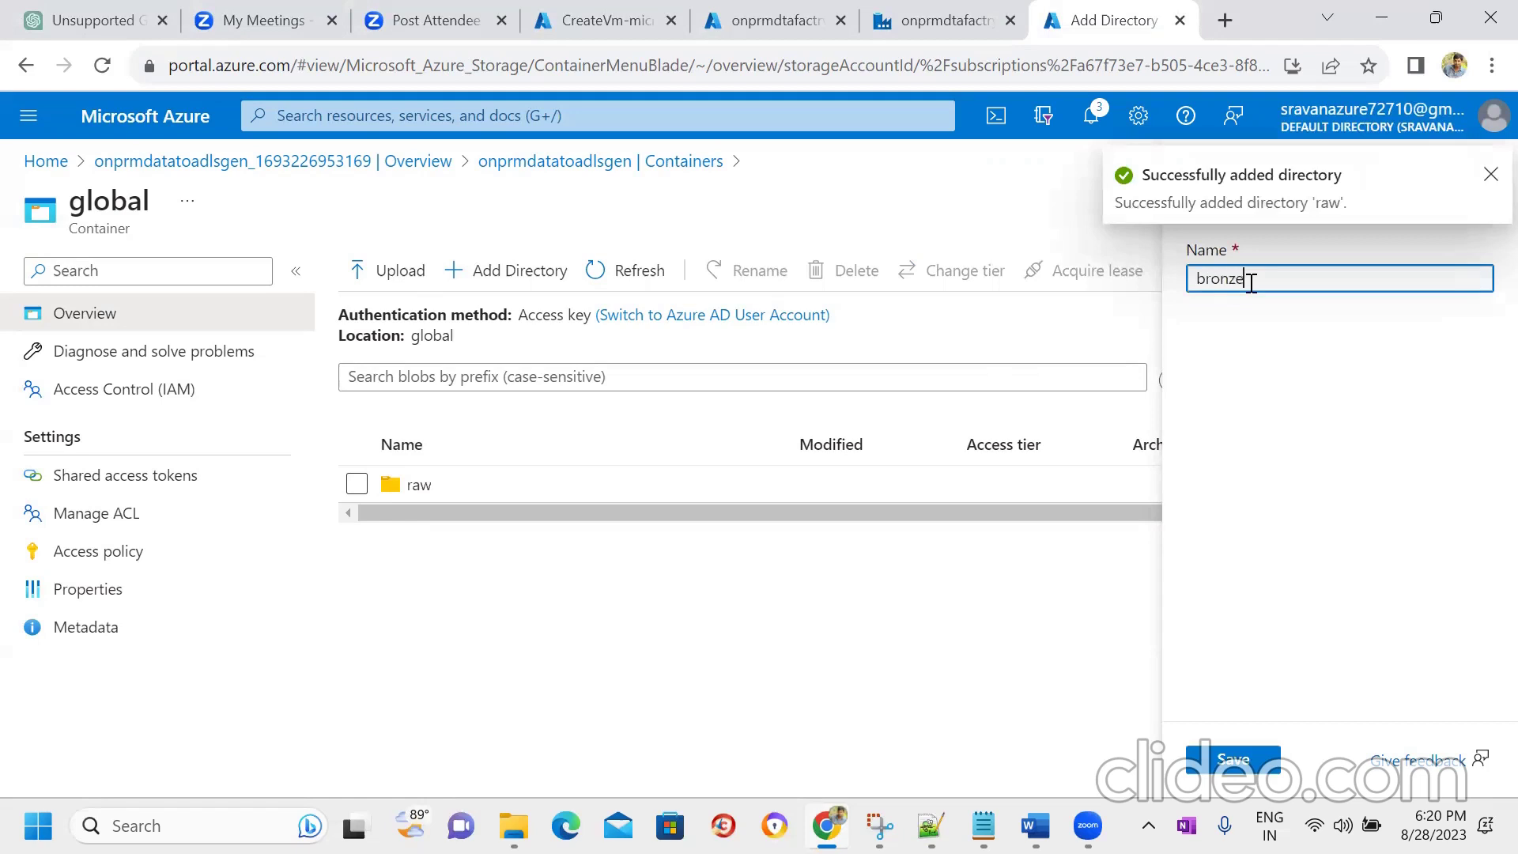
{"action": "left_click", "coordinate": [1231, 761]}
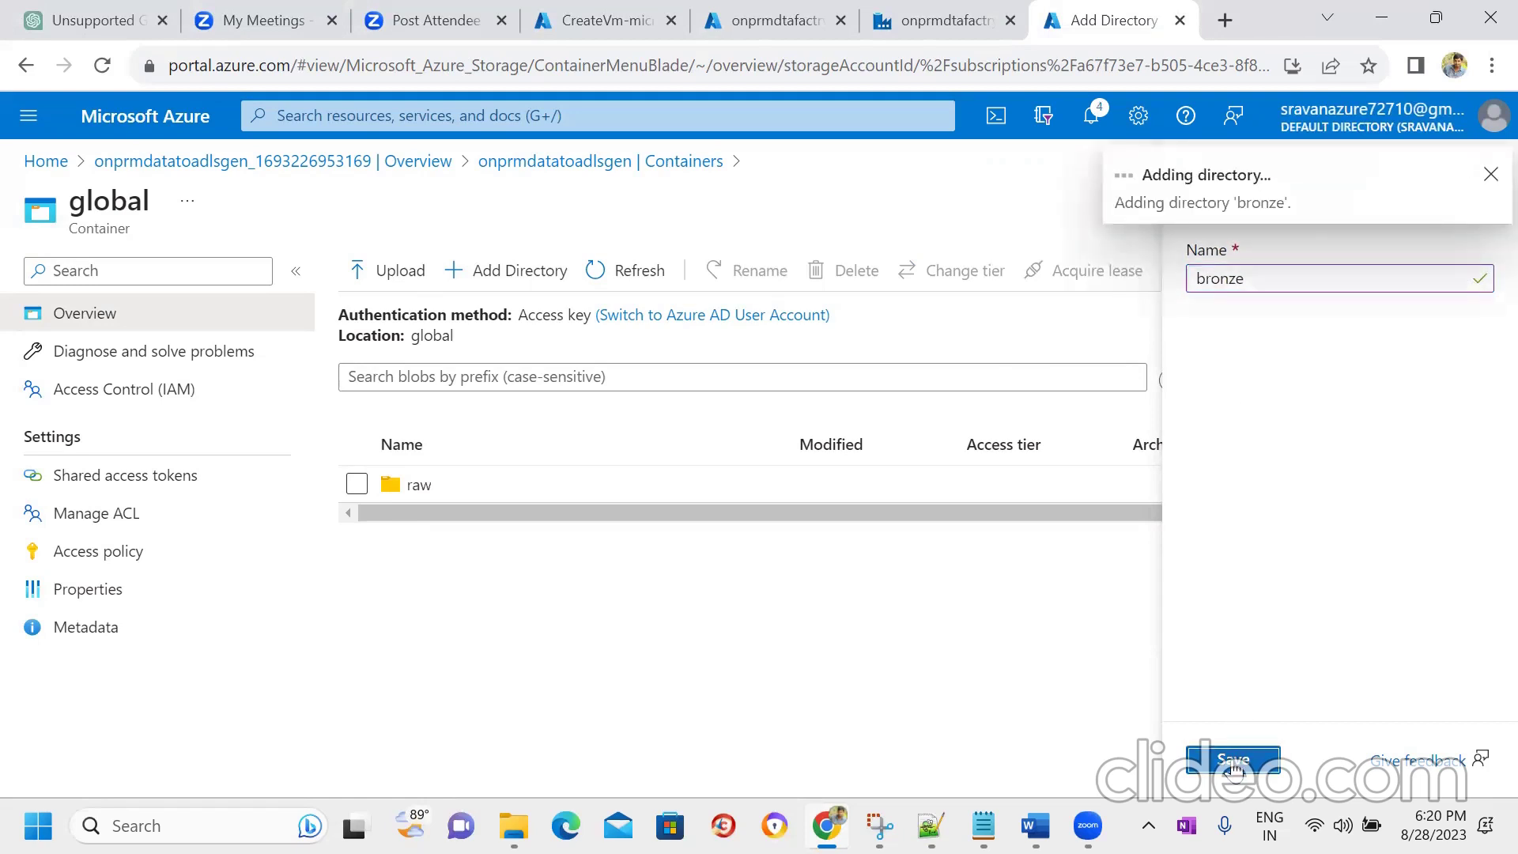
{"action": "left_click", "coordinate": [525, 271]}
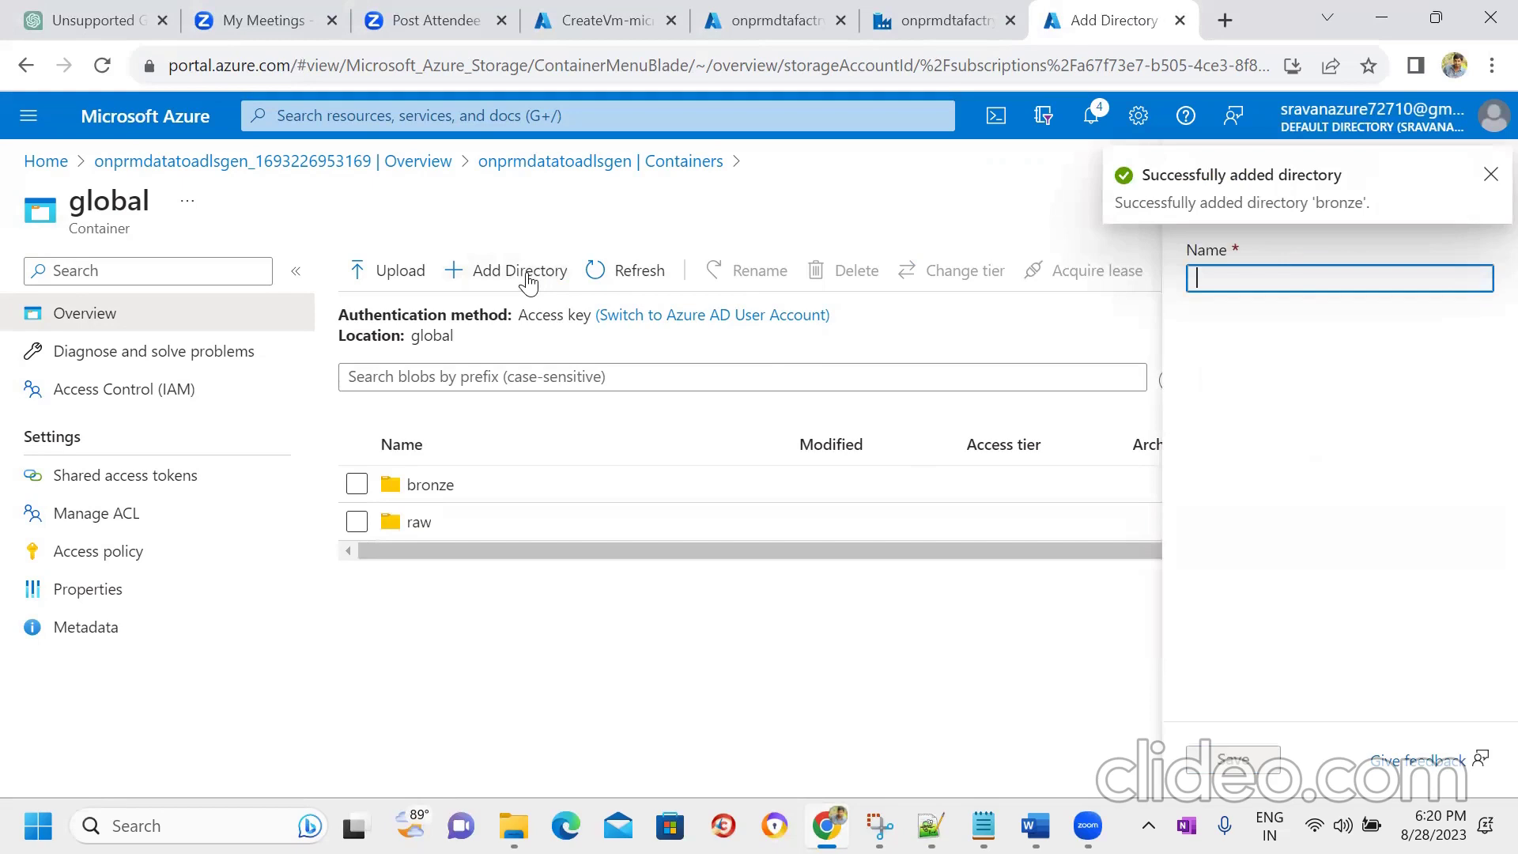
{"action": "left_click", "coordinate": [1296, 285]}
{"action": "type", "text": "silver"}
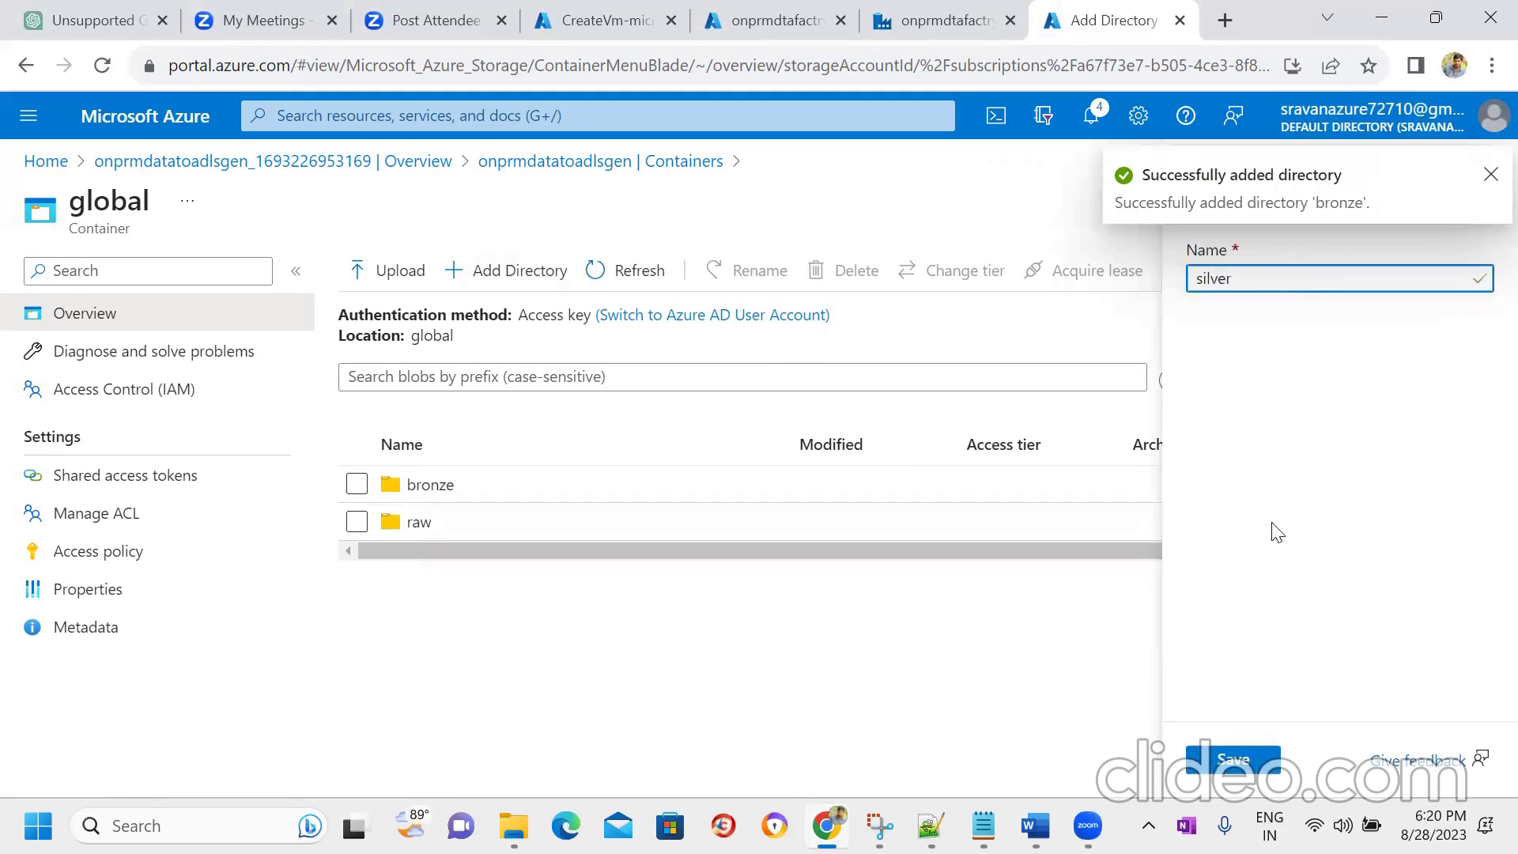
{"action": "left_click", "coordinate": [1233, 760]}
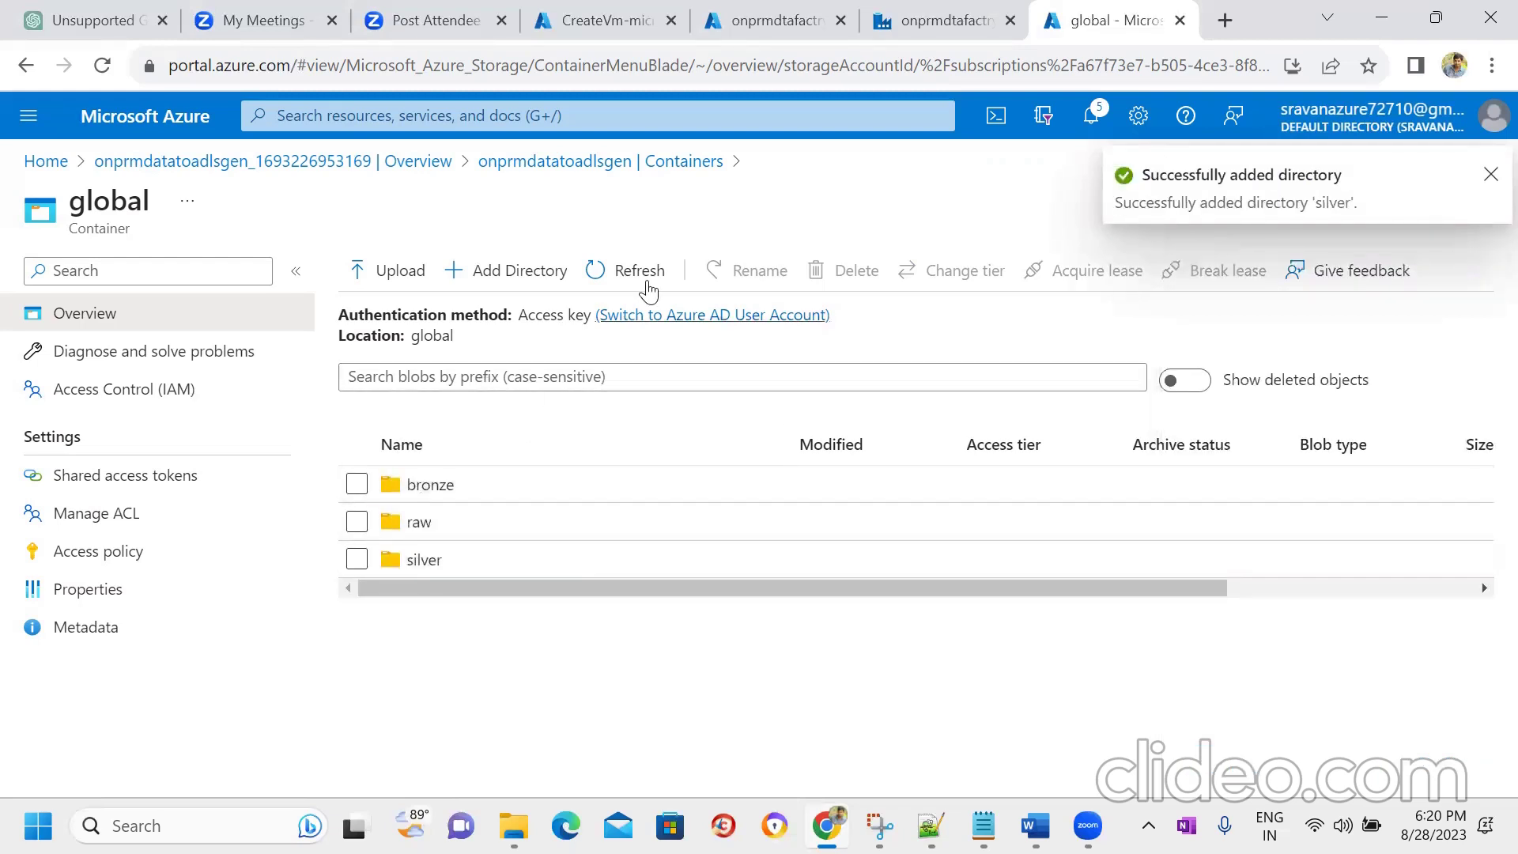
{"action": "left_click", "coordinate": [621, 16]}
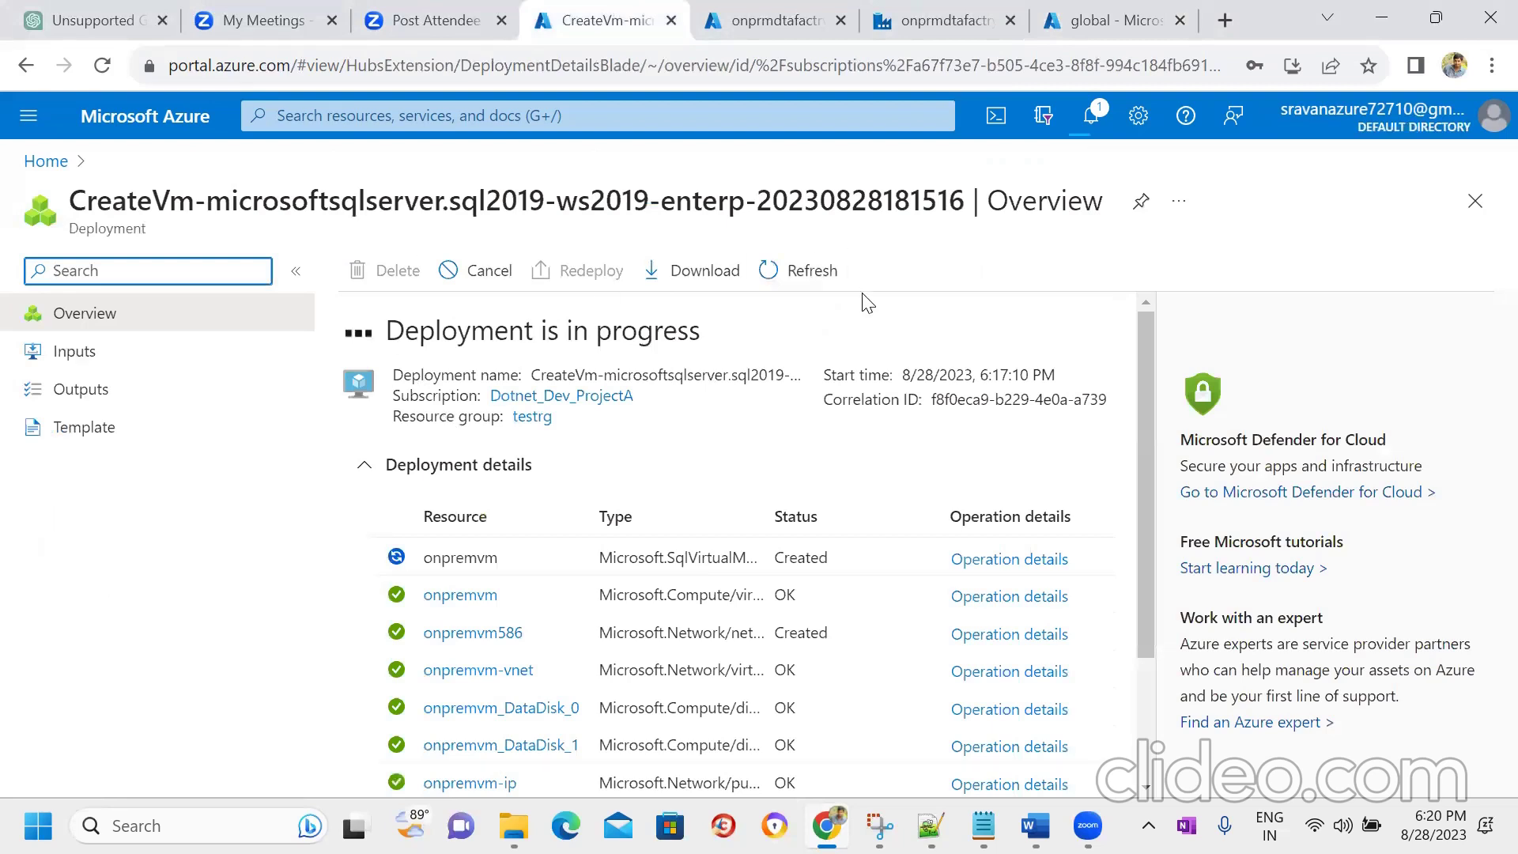
- Open portal Home in a new tab, search 'key', and open the Key vaults list
{"action": "left_click", "coordinate": [830, 16]}
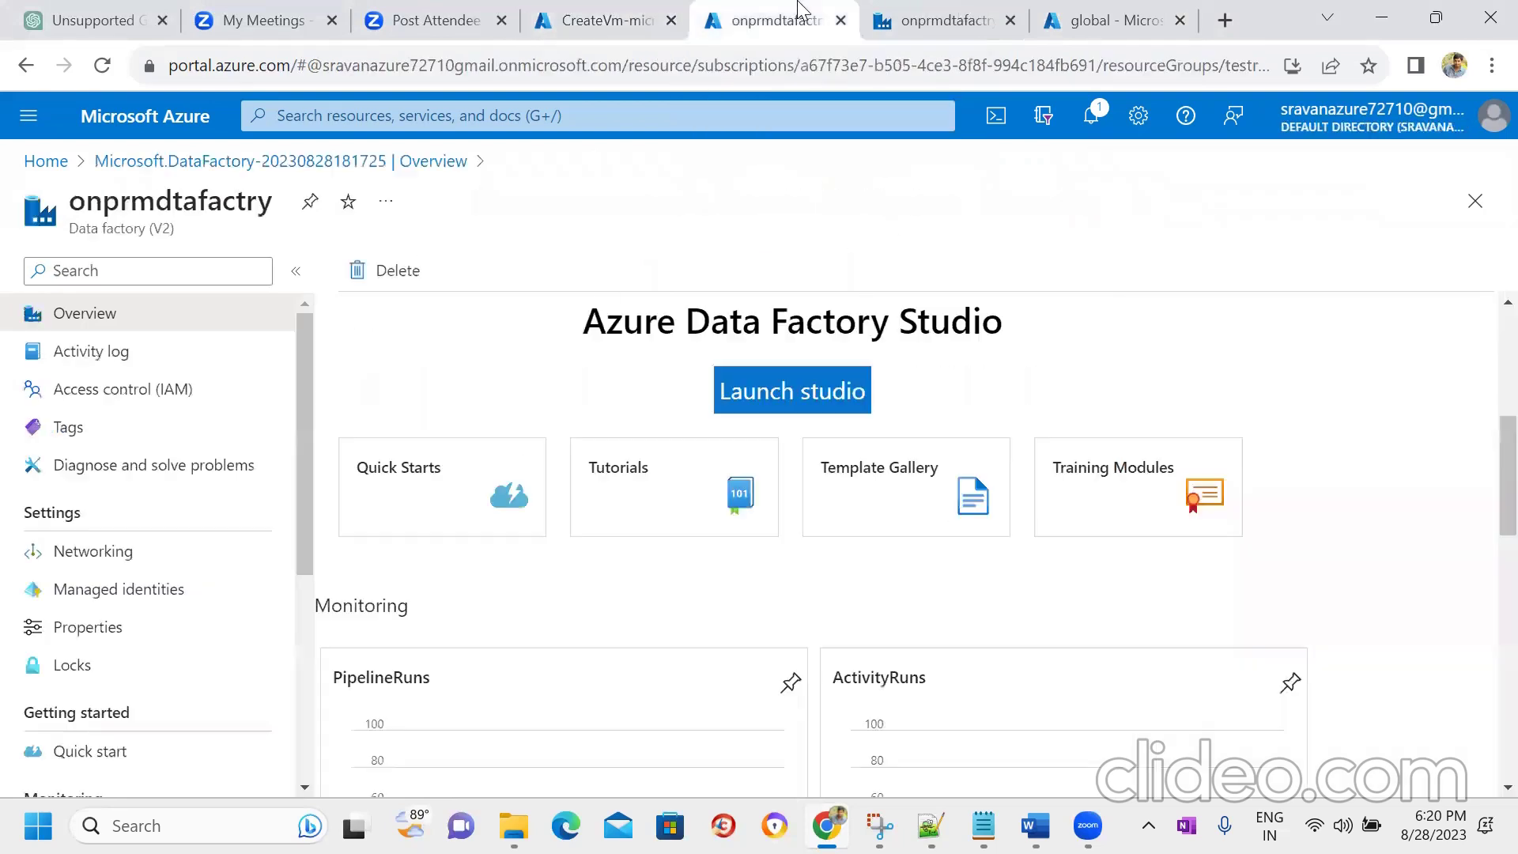
{"action": "left_click", "coordinate": [913, 11]}
{"action": "left_click", "coordinate": [1121, 11]}
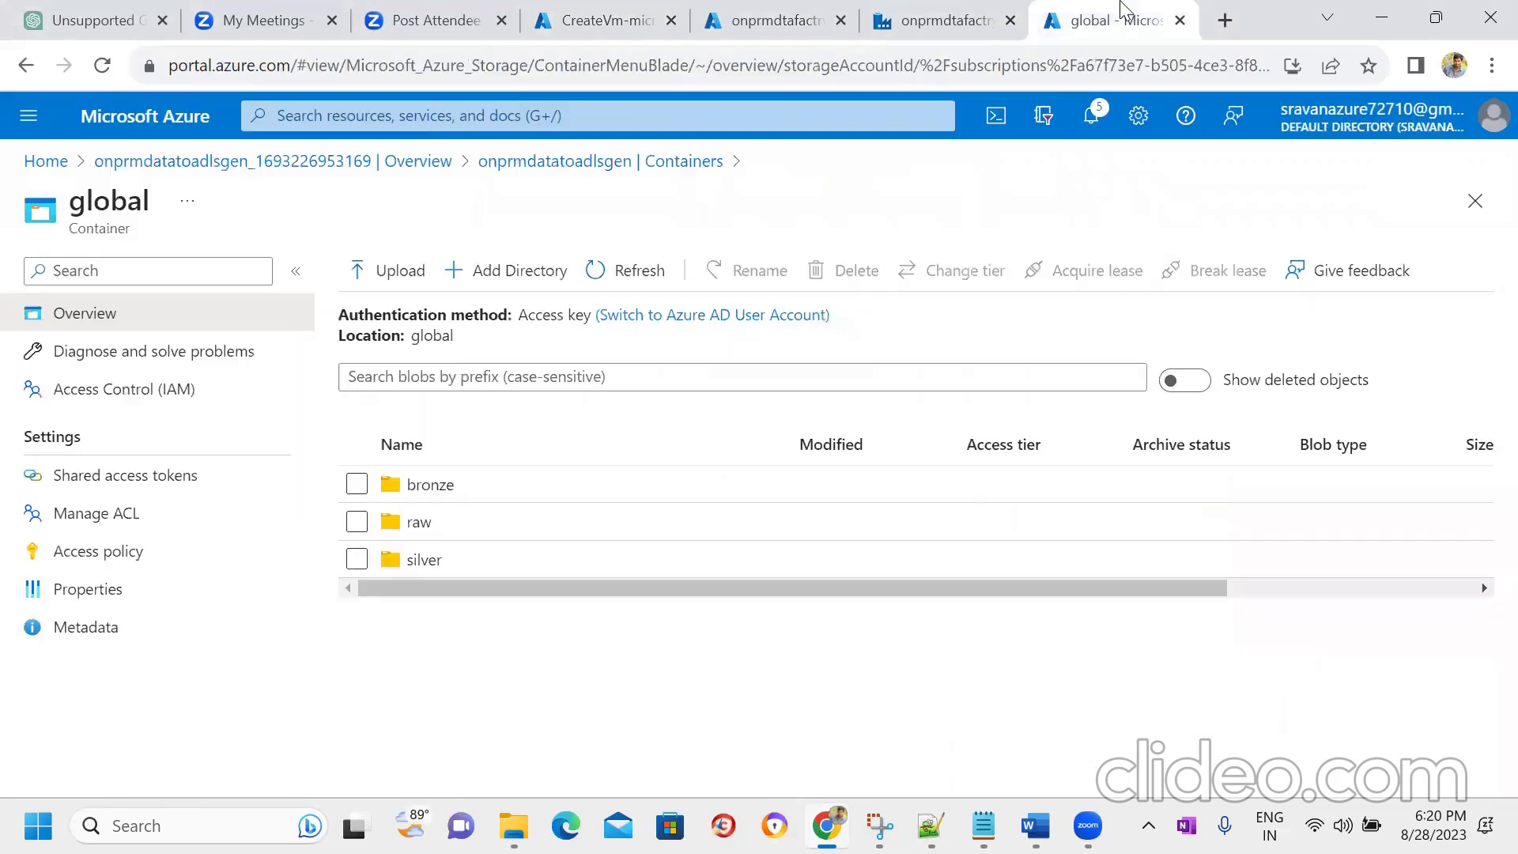
{"action": "right_click", "coordinate": [47, 165]}
{"action": "left_click", "coordinate": [76, 190]}
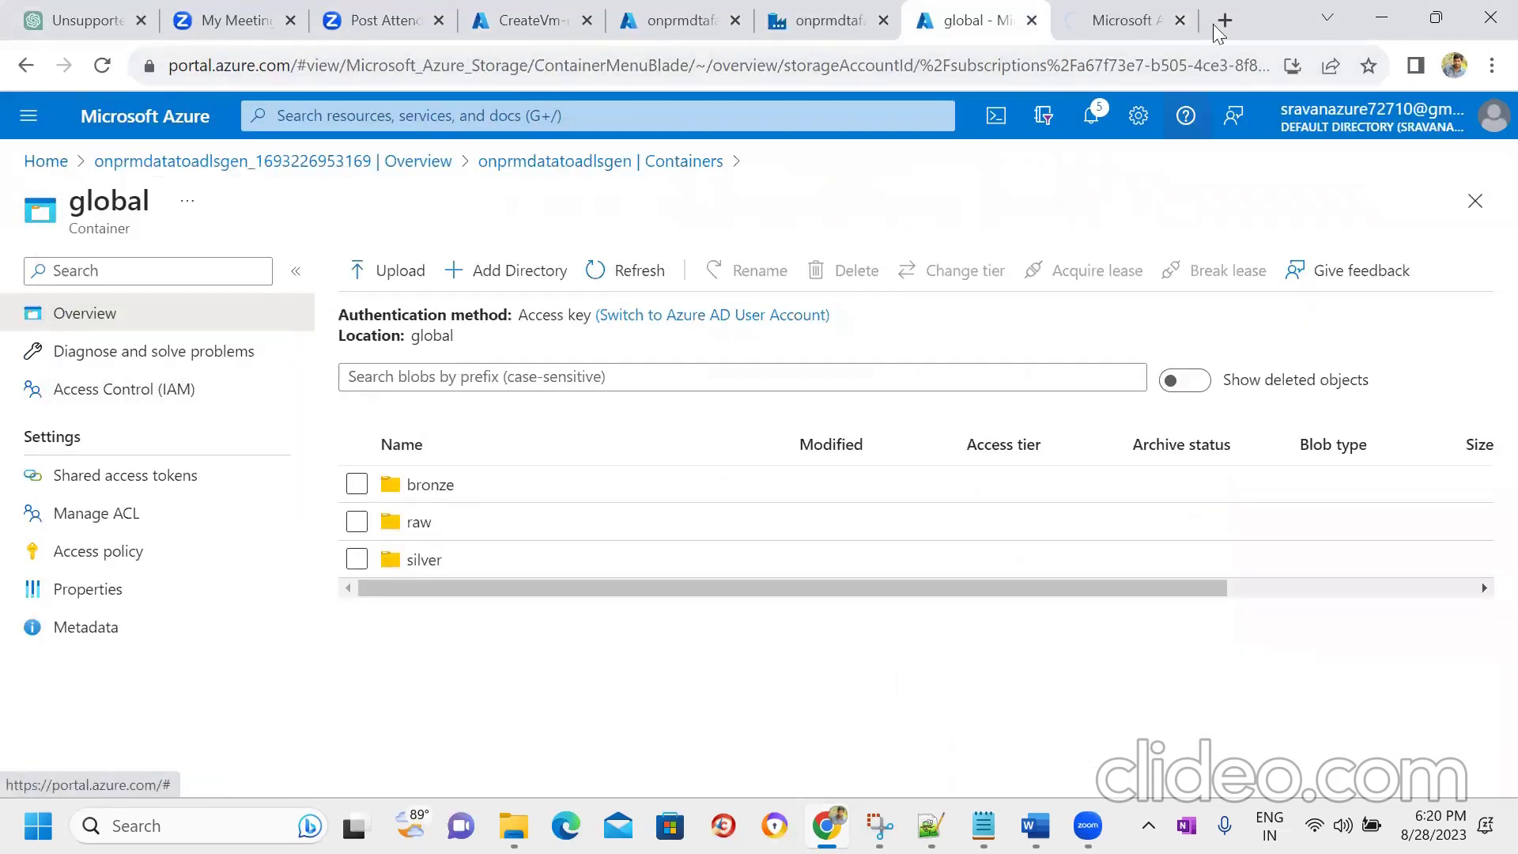
{"action": "left_click", "coordinate": [1138, 9]}
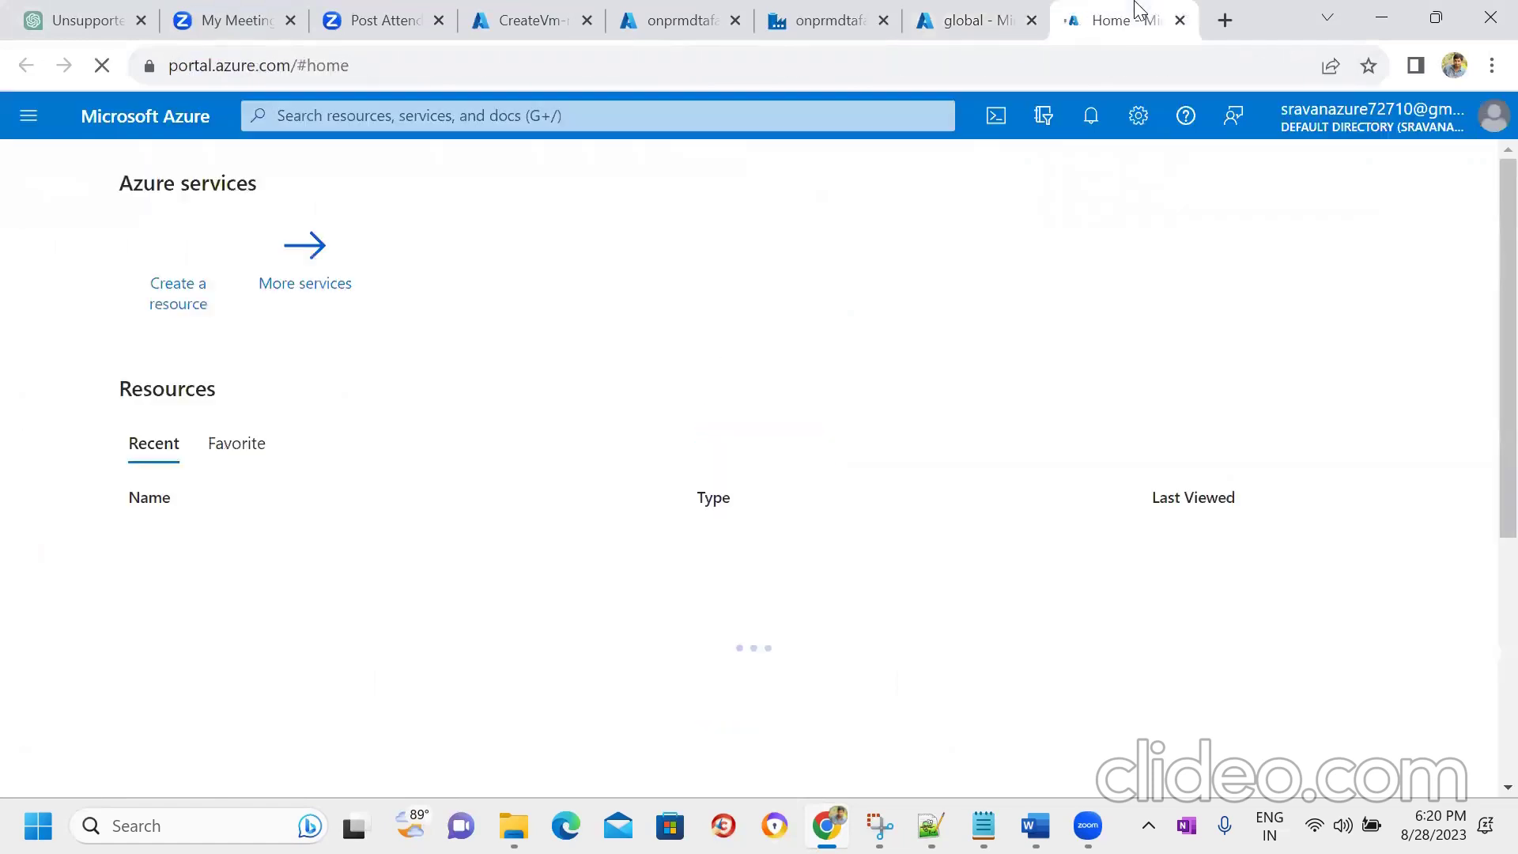
{"action": "left_click", "coordinate": [526, 113]}
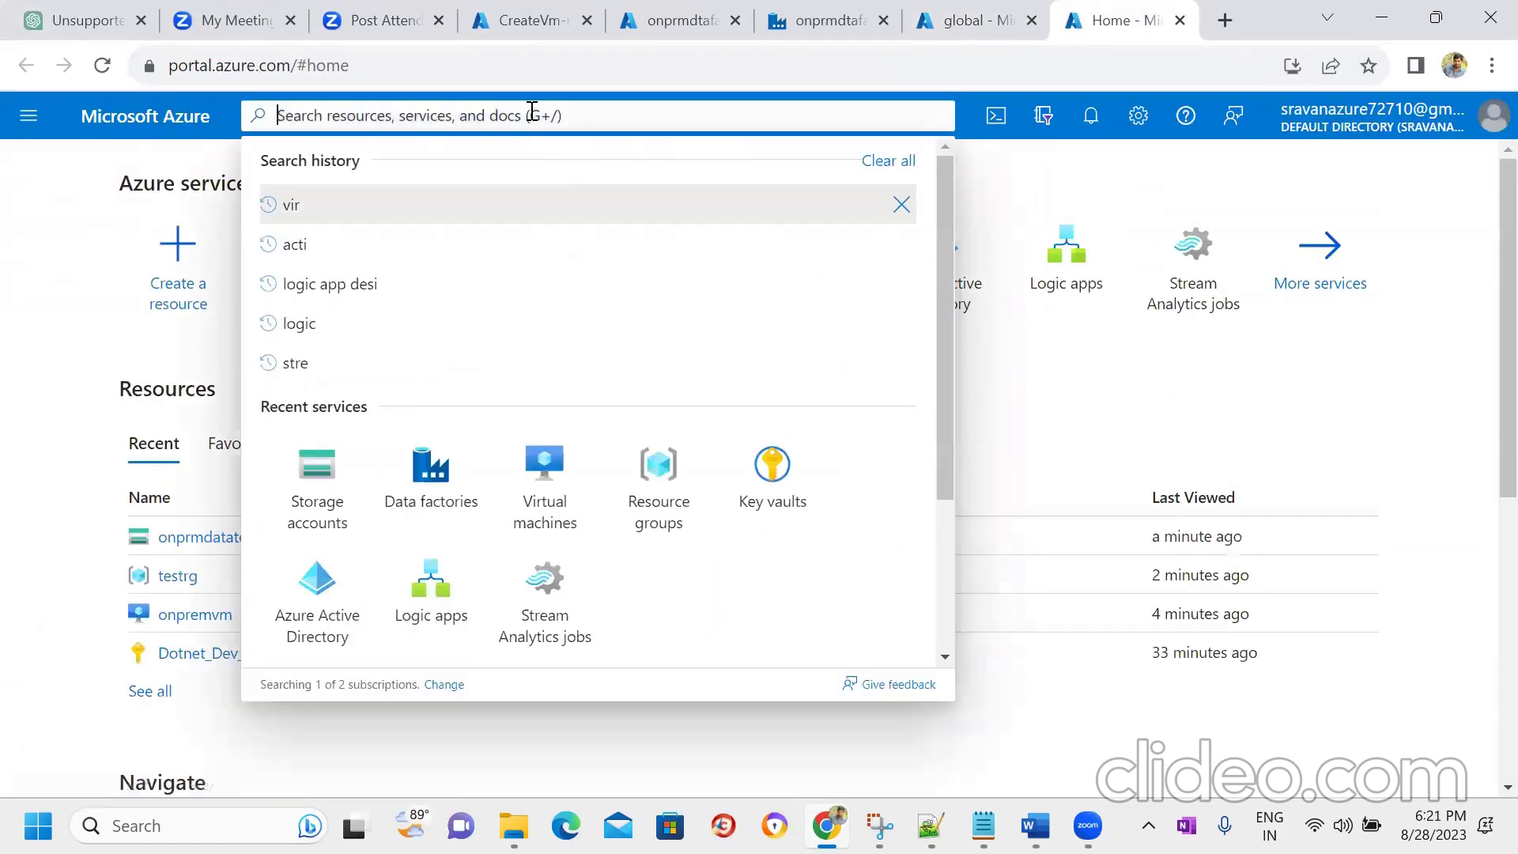
{"action": "type", "text": "key"}
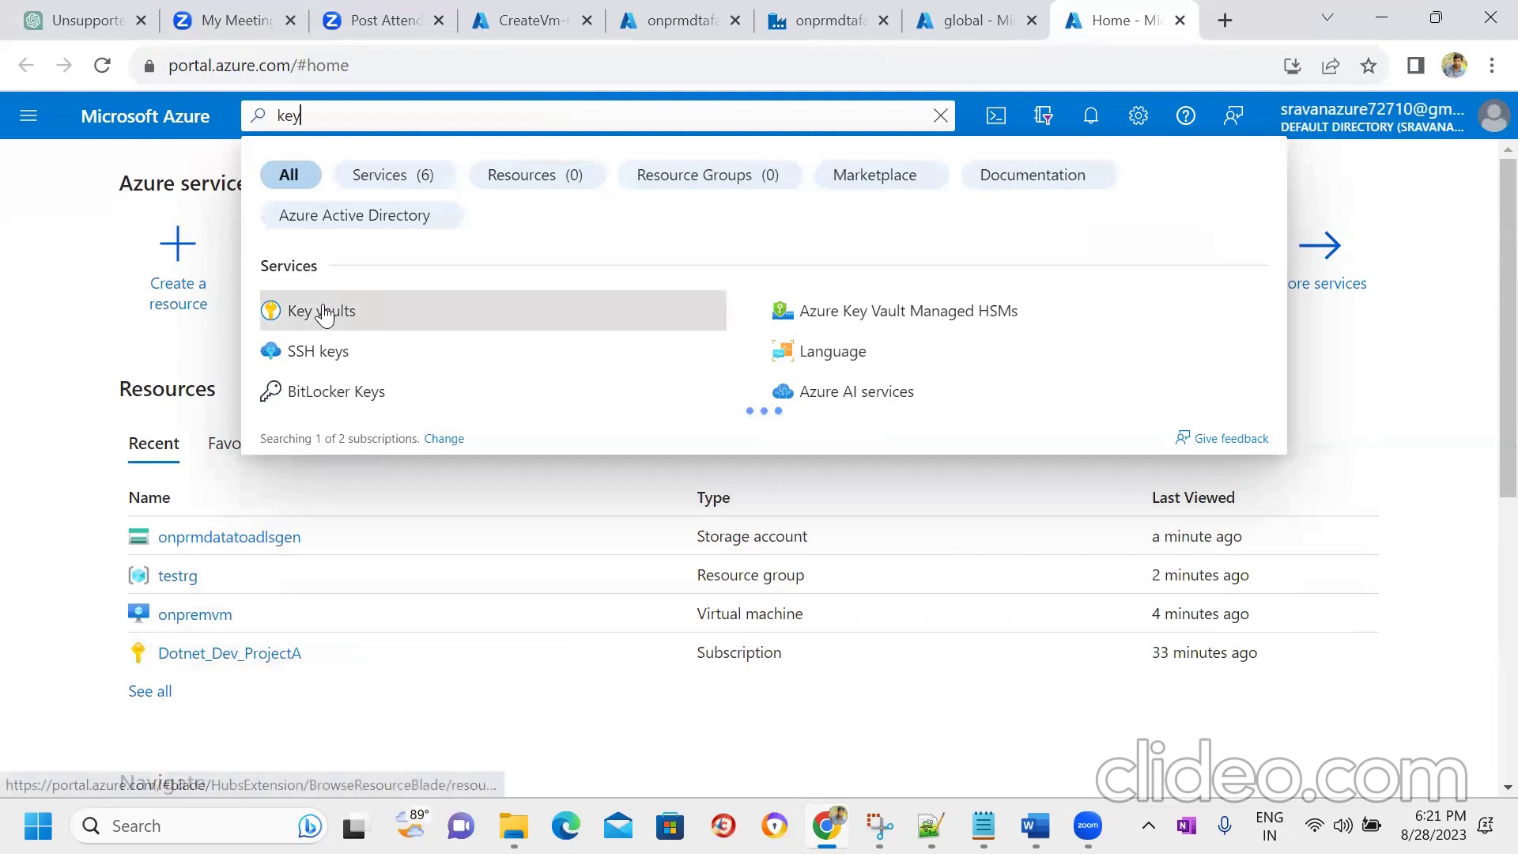
{"action": "left_click", "coordinate": [324, 309]}
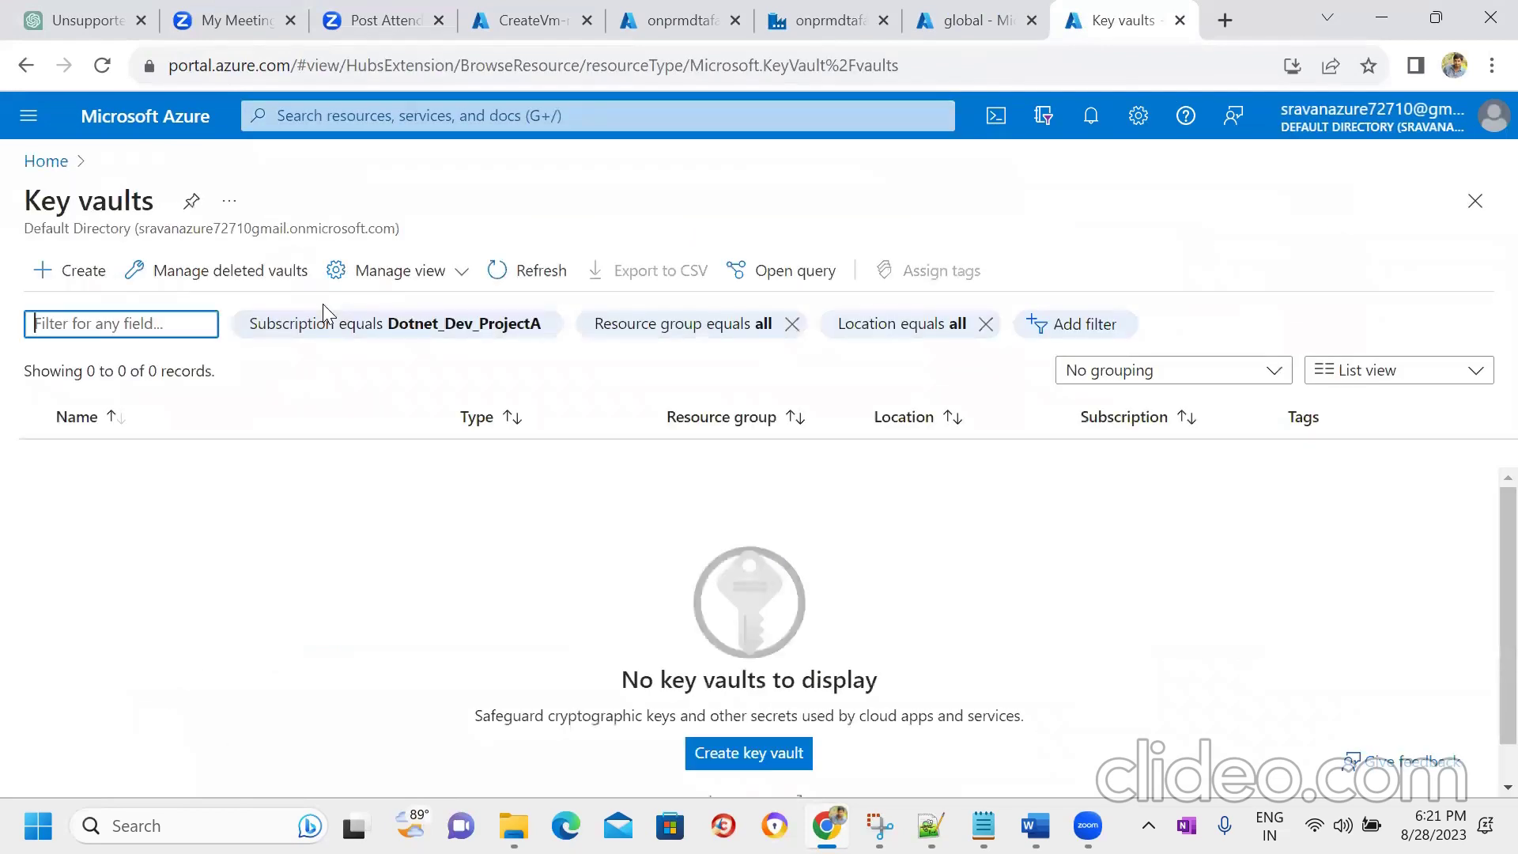
- Start key vault onpremkeyvaulttrt in testrg (East US, Standard) and advance to Access configuration
{"action": "left_click", "coordinate": [65, 277]}
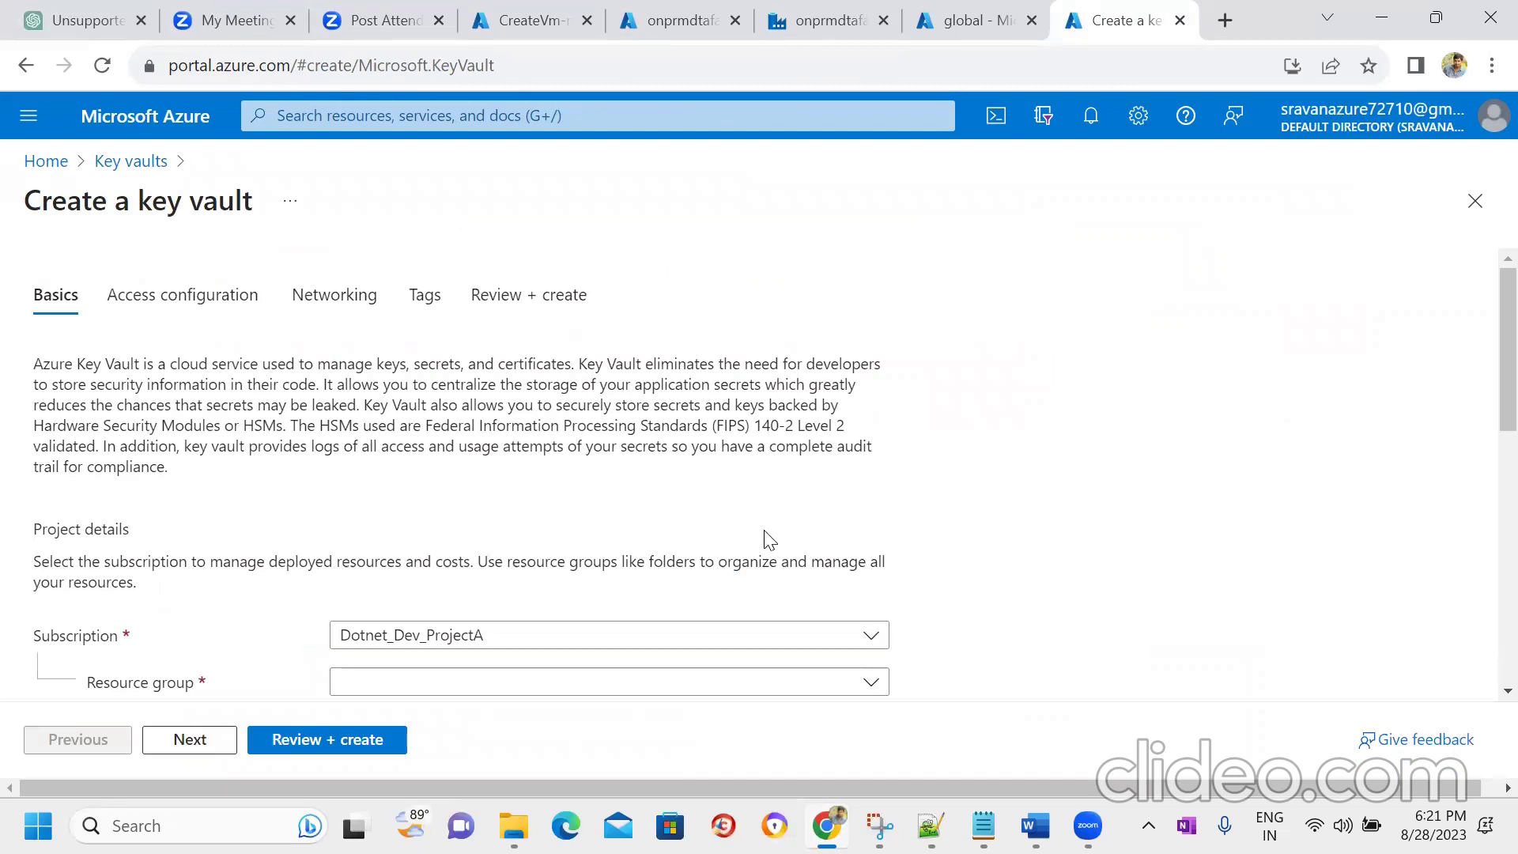
{"action": "scroll", "coordinate": [1481, 417], "scroll_direction": "down", "scroll_amount": 4}
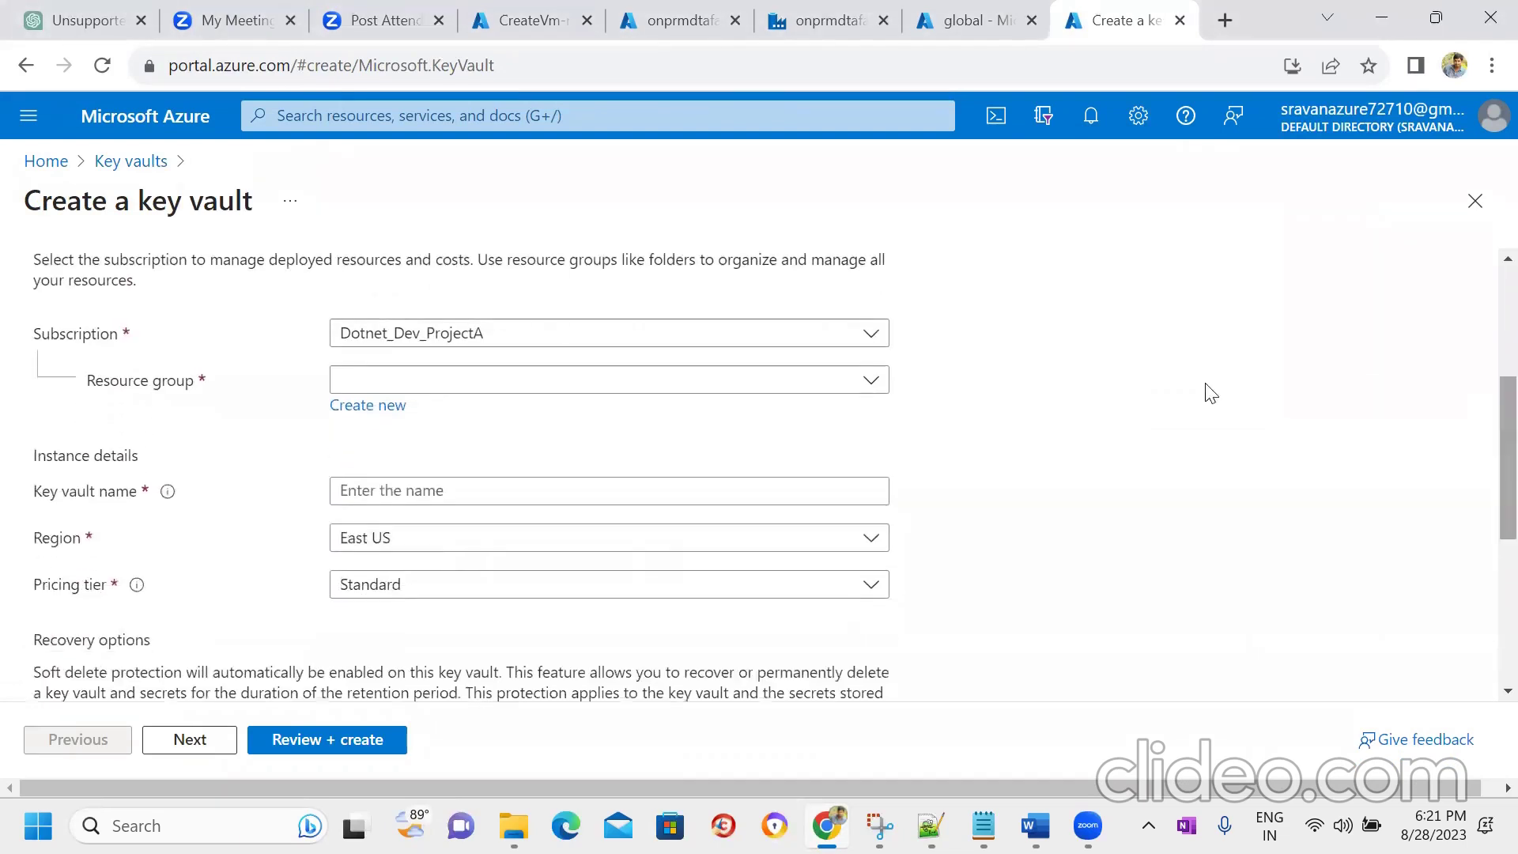
{"action": "left_click", "coordinate": [771, 387]}
{"action": "left_click", "coordinate": [445, 499]}
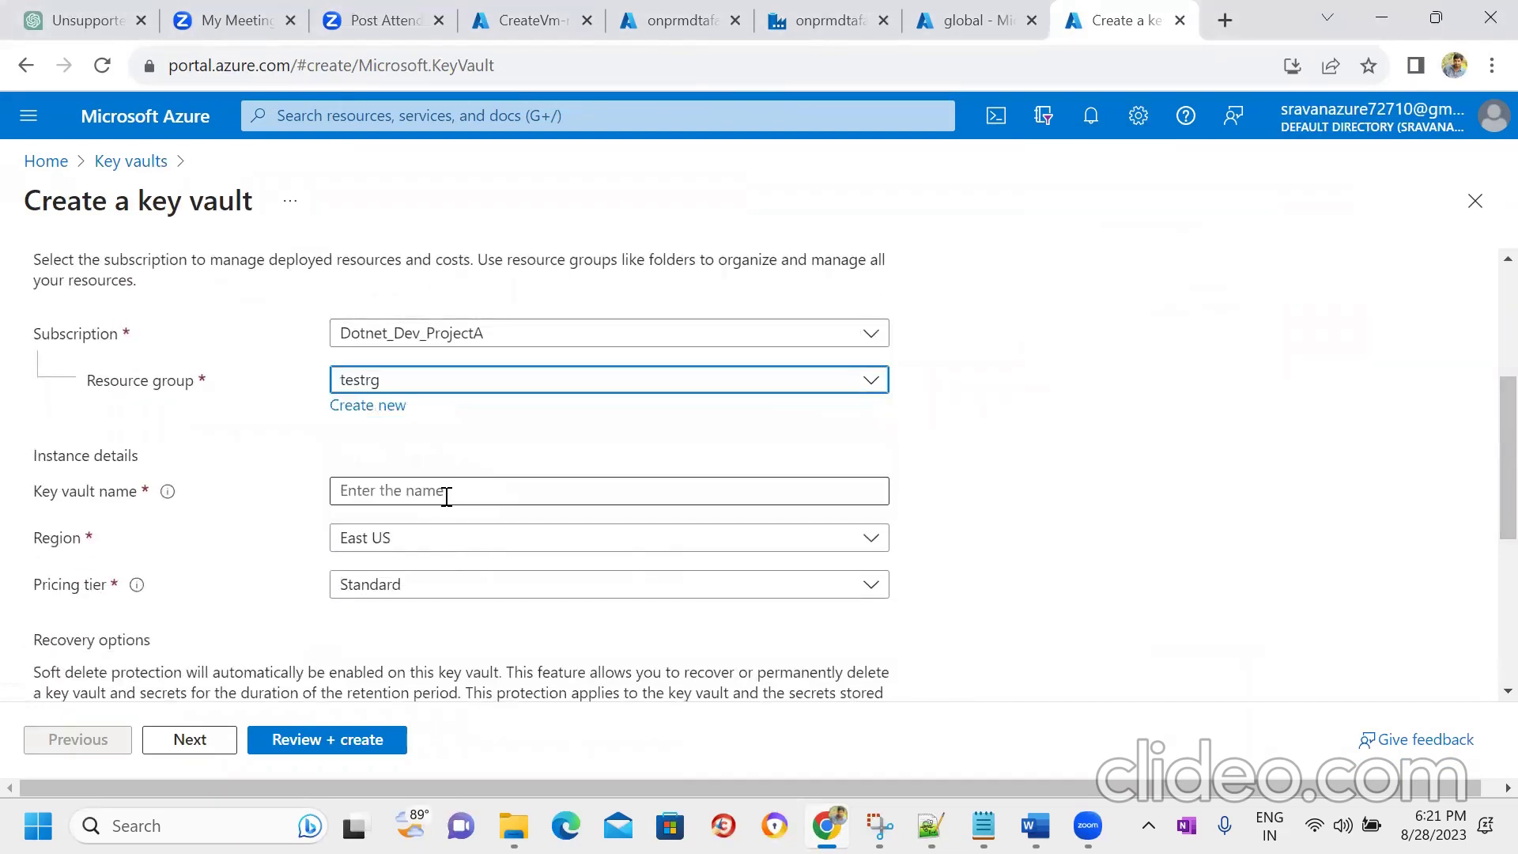
{"action": "left_click", "coordinate": [485, 496]}
{"action": "type", "text": "o"}
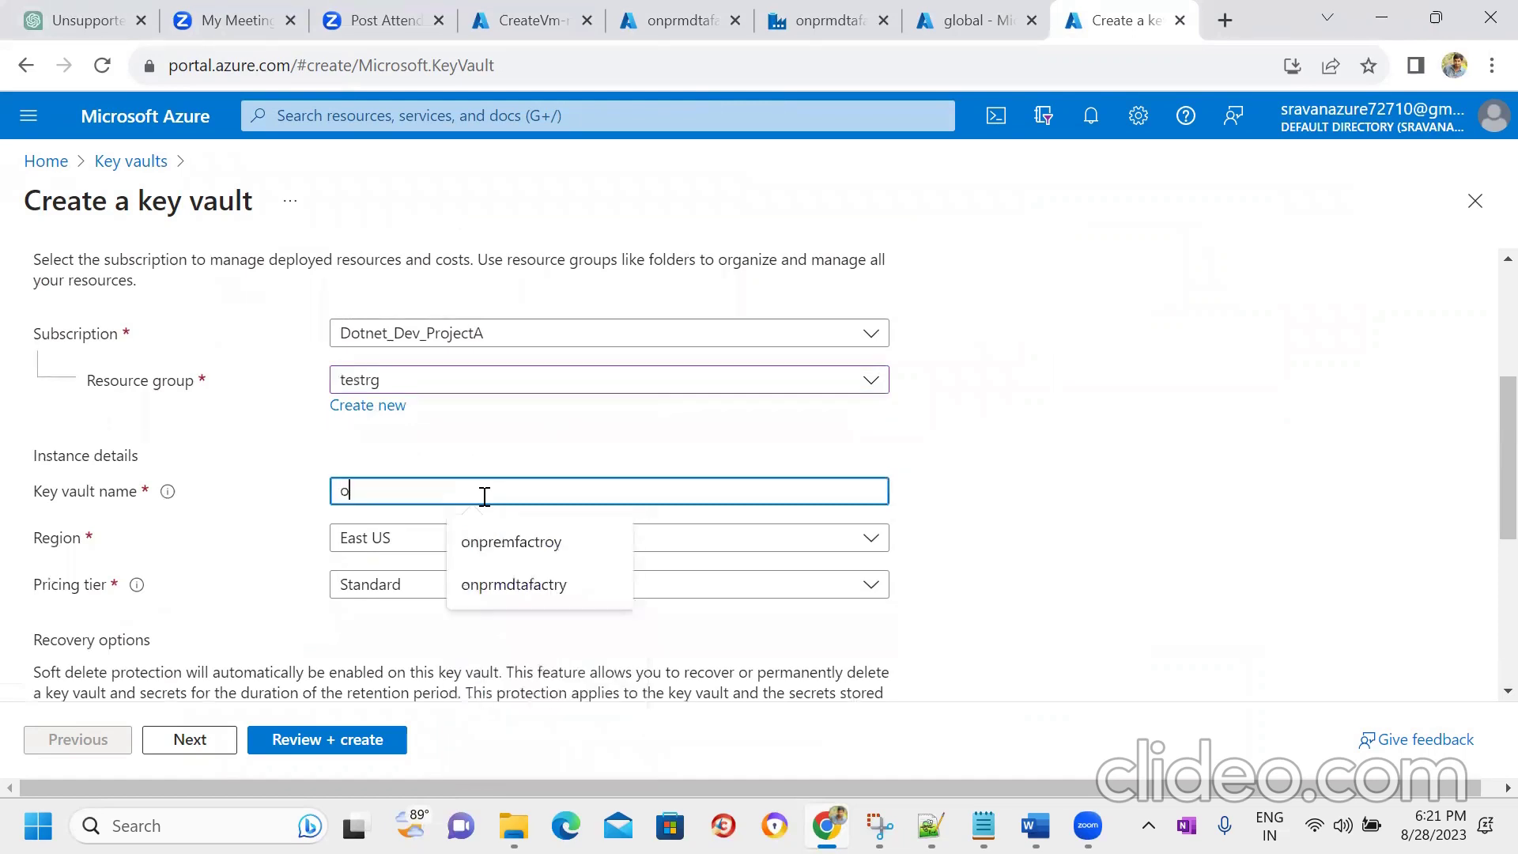
{"action": "type", "text": "npremk"}
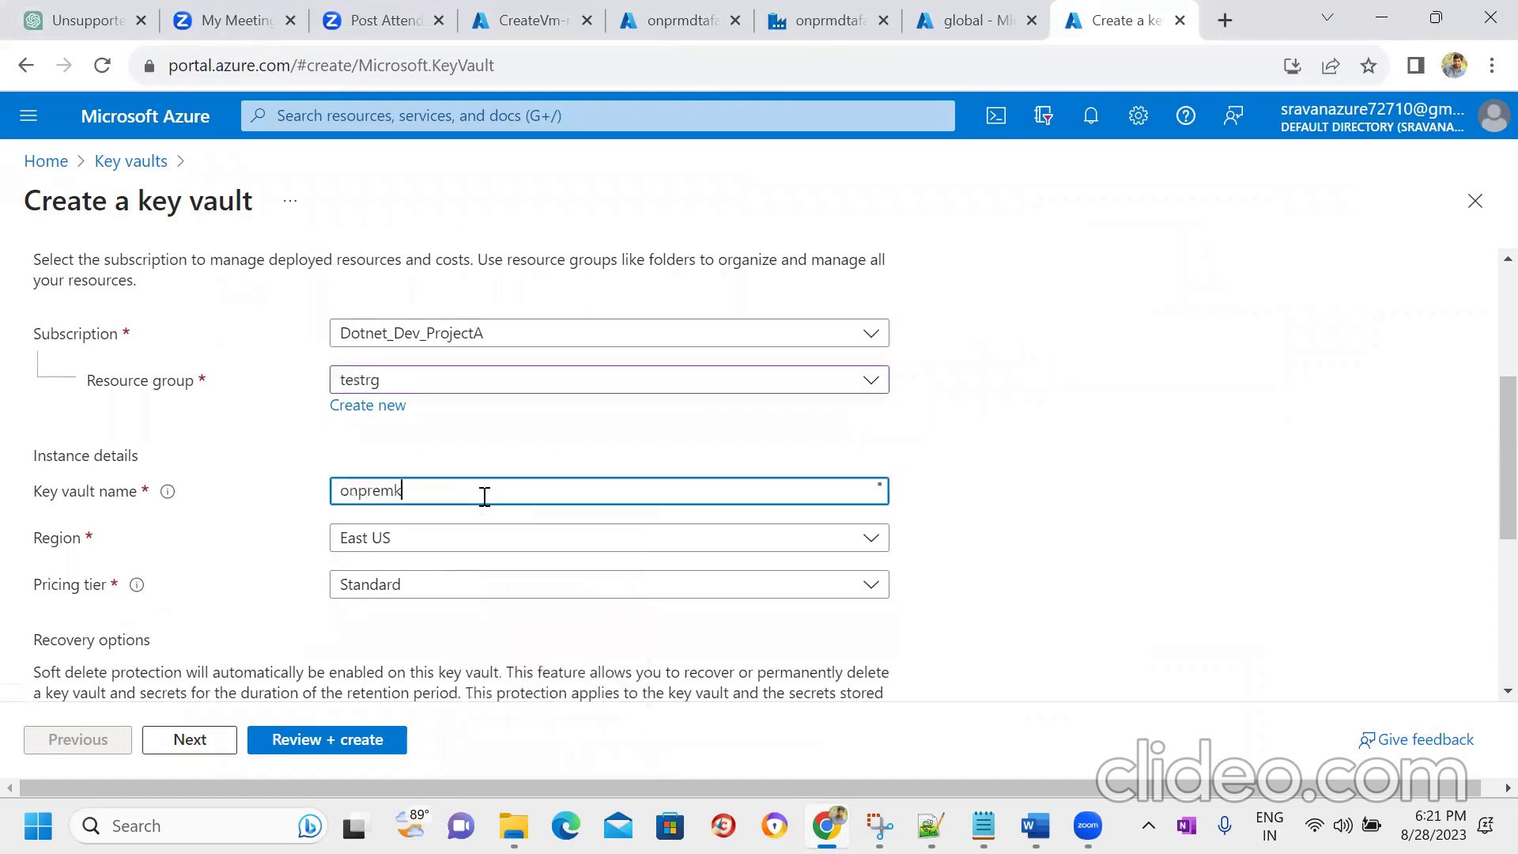
{"action": "type", "text": "eyvault"}
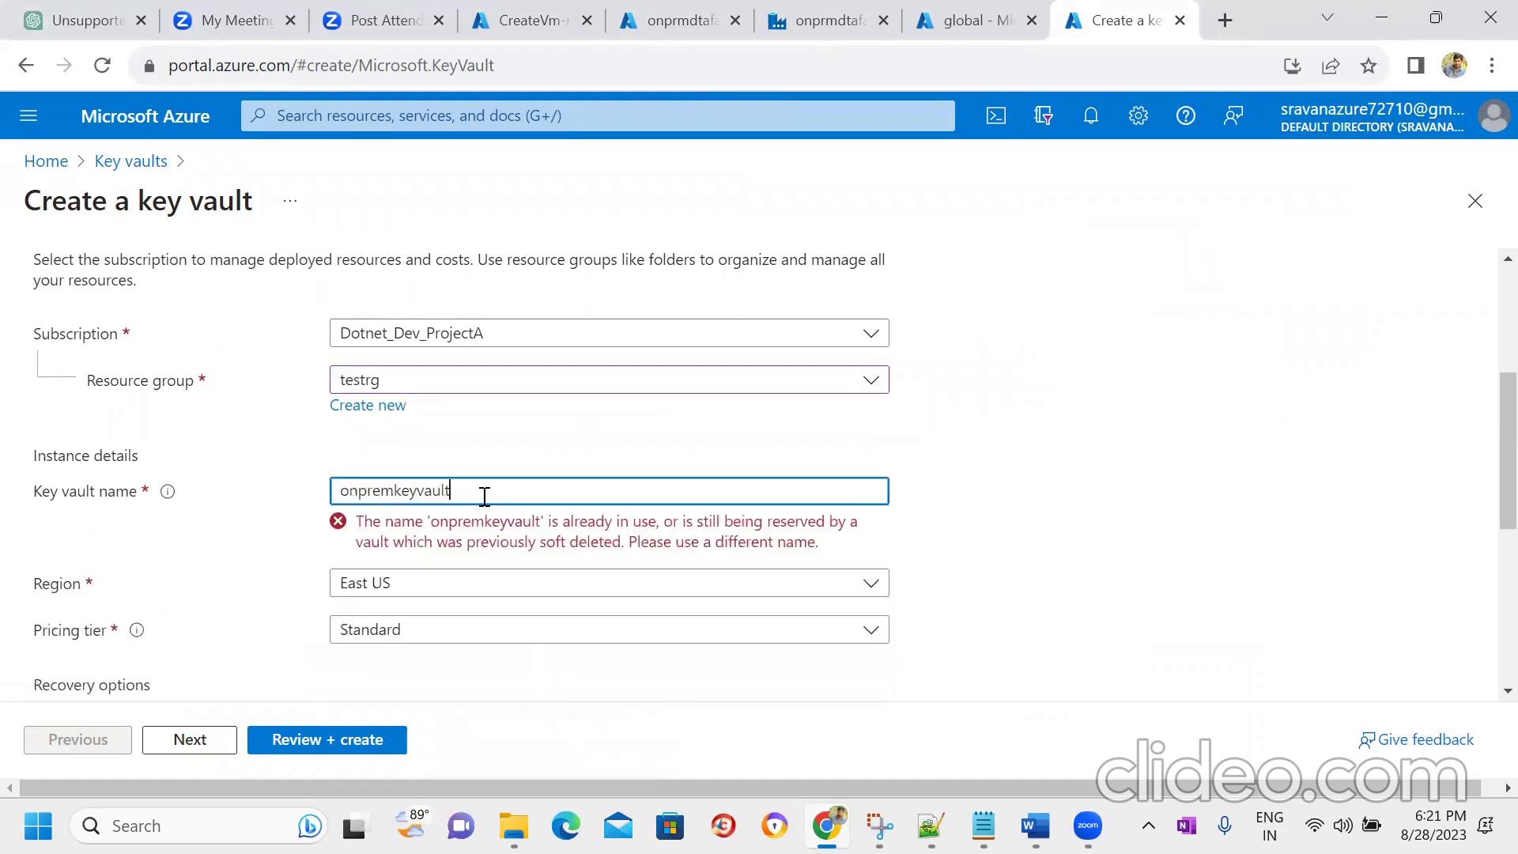
{"action": "key", "text": "Tab"}
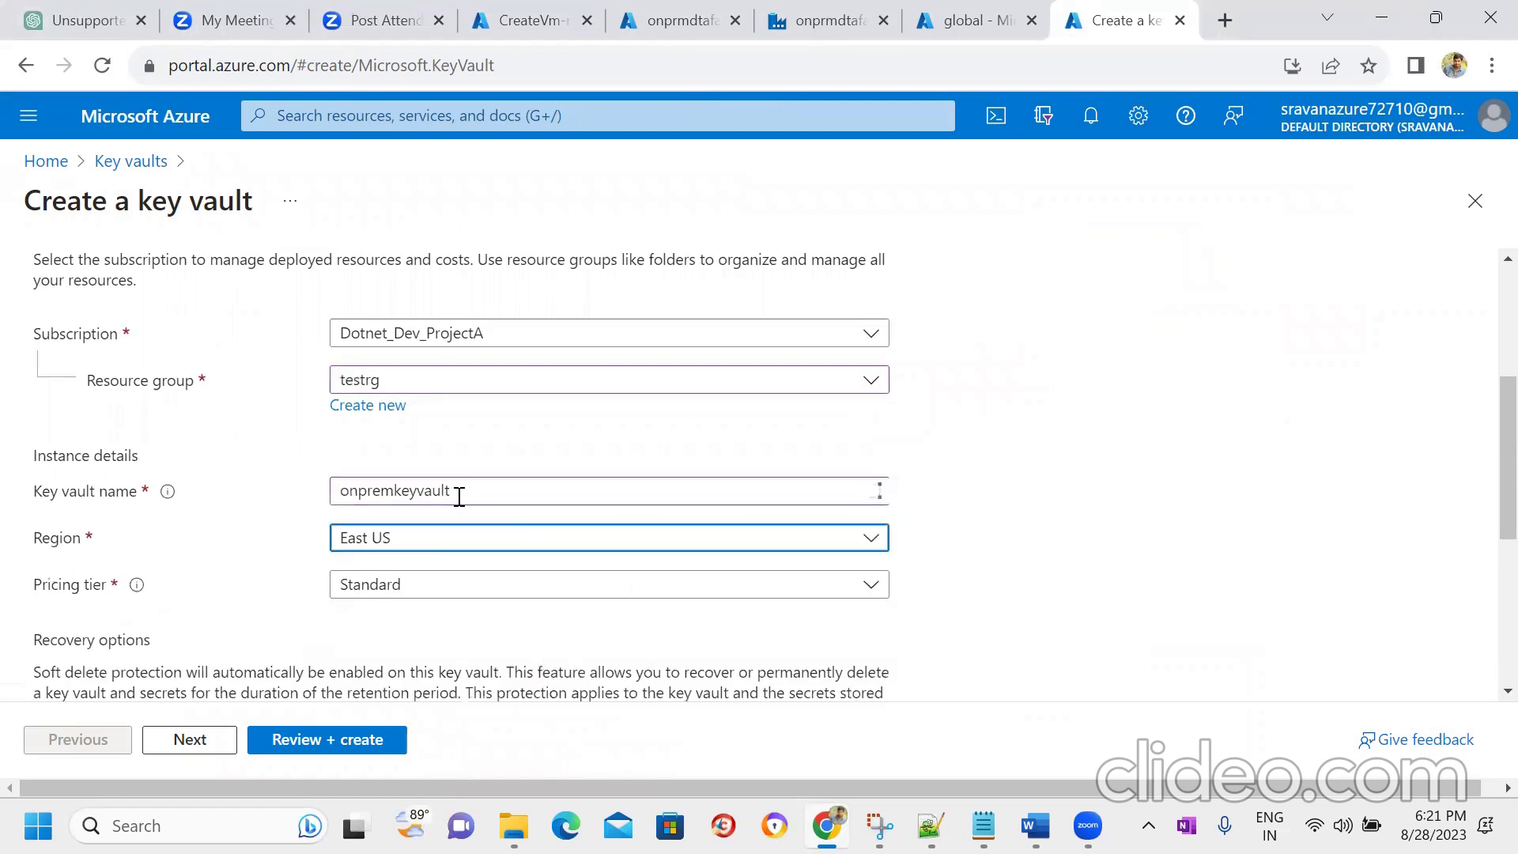
{"action": "left_click", "coordinate": [488, 491]}
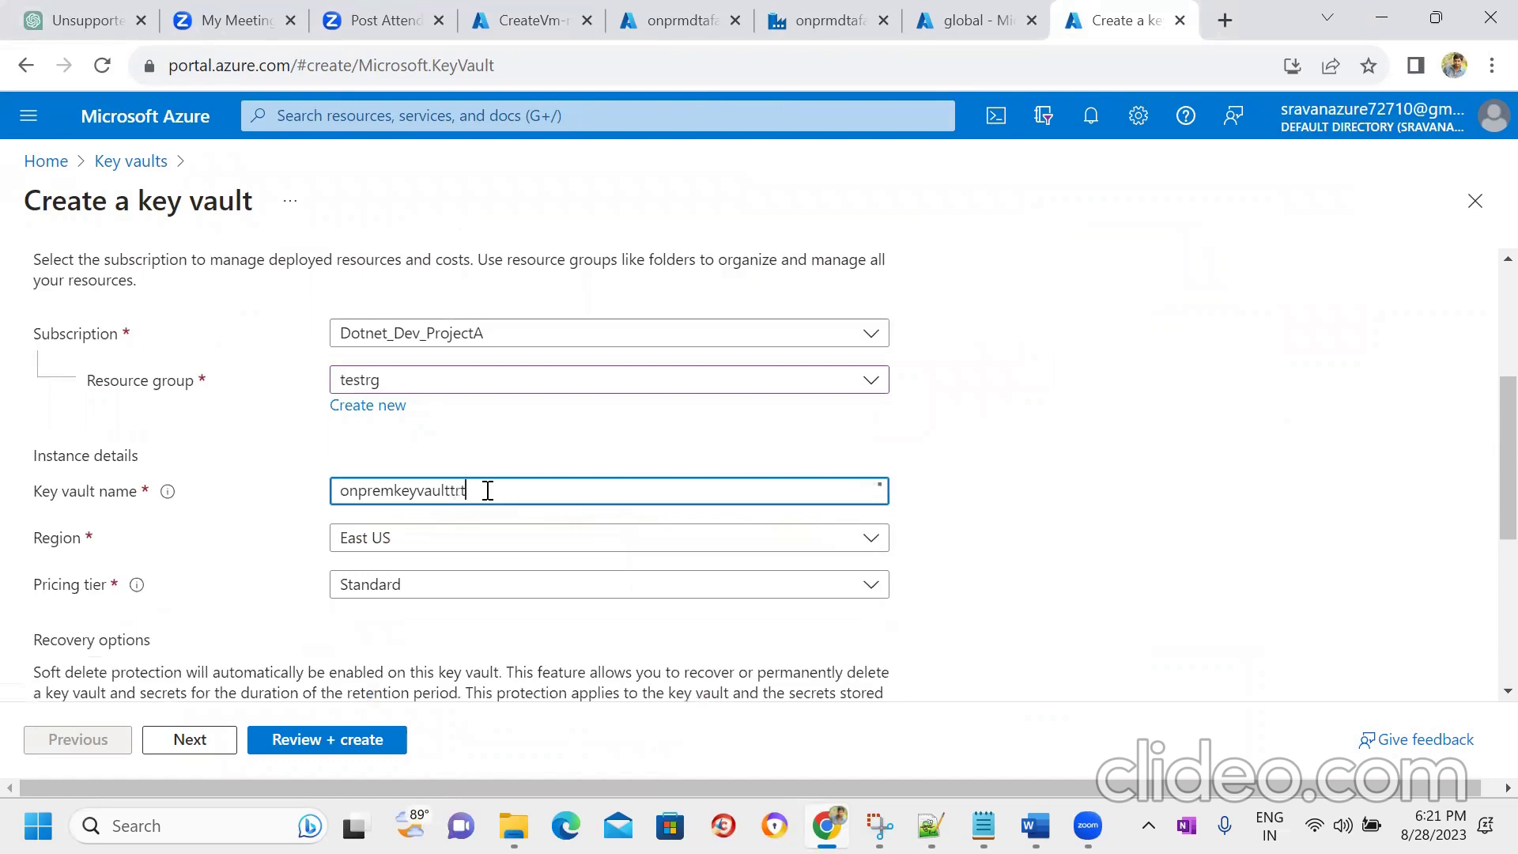
{"action": "key", "text": "Tab"}
{"action": "key", "text": "Tab"}
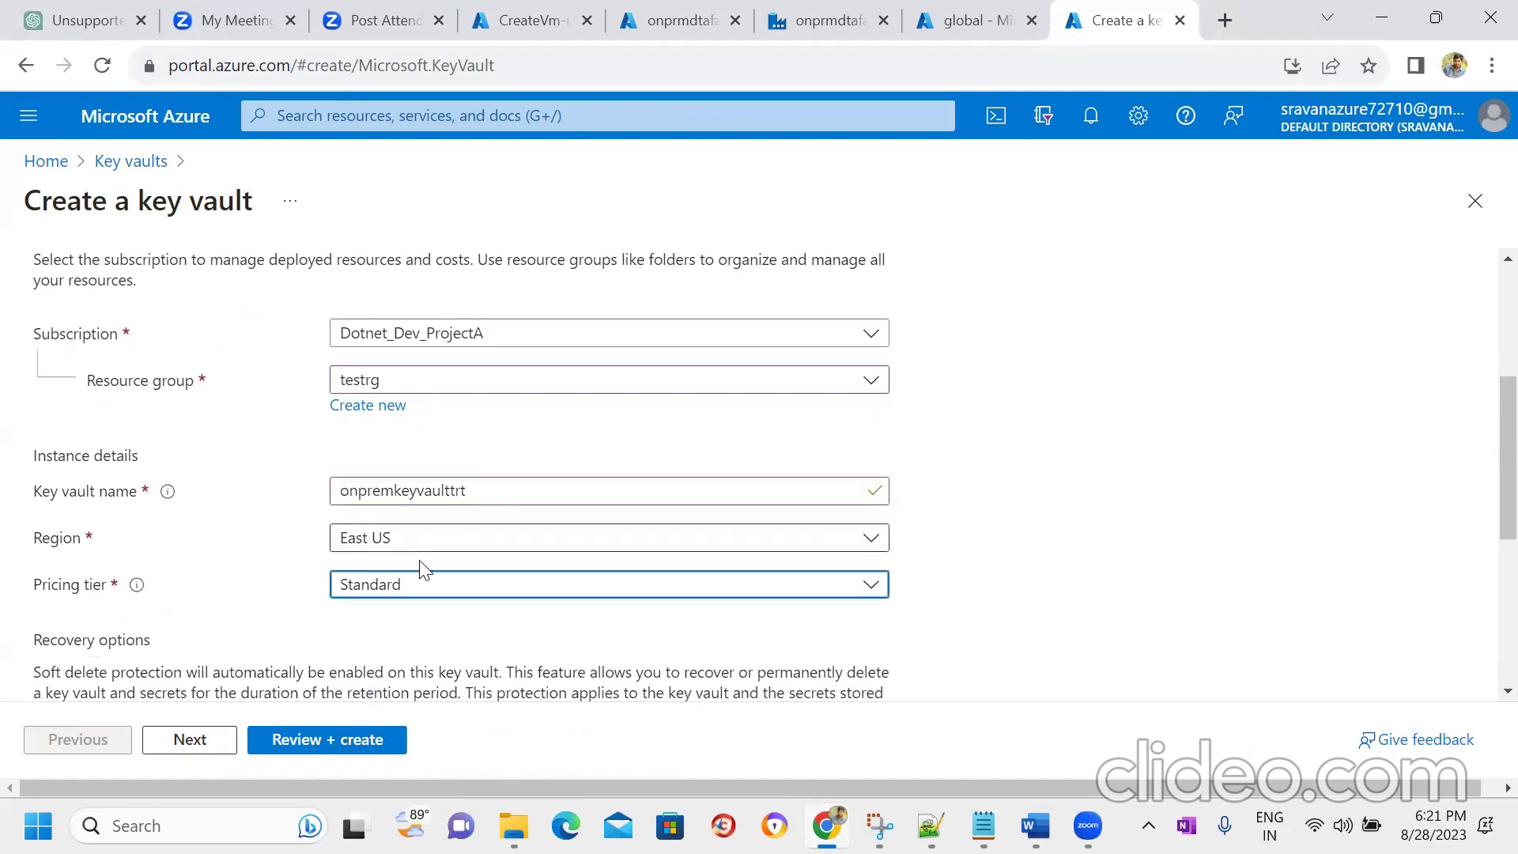
{"action": "left_click", "coordinate": [222, 743]}
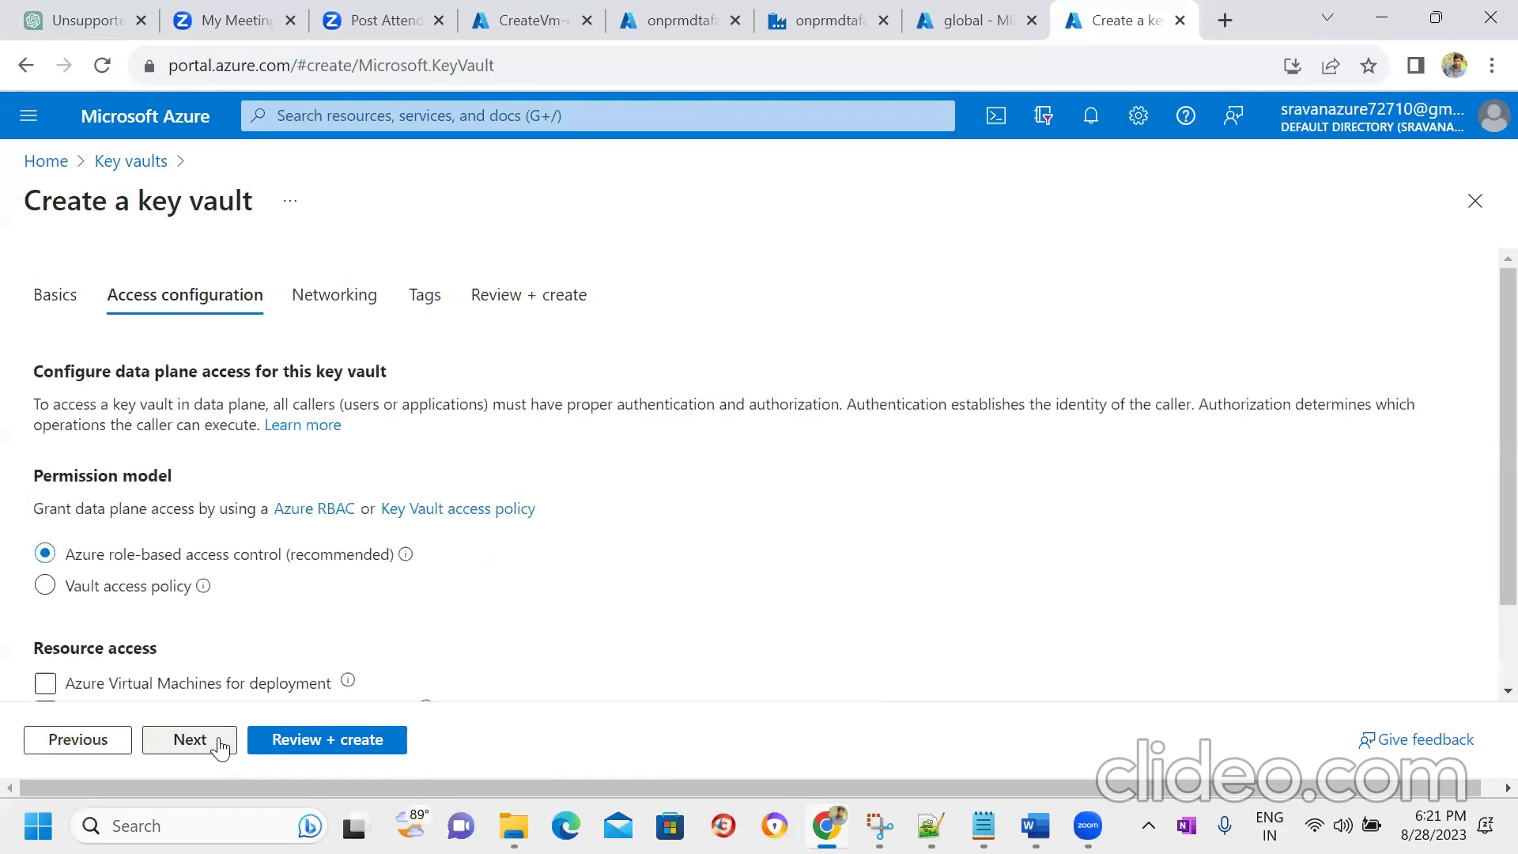
- Switch to vault access policy and add a policy using the Key, Secret, & Certificate Management template
{"action": "left_click", "coordinate": [45, 585]}
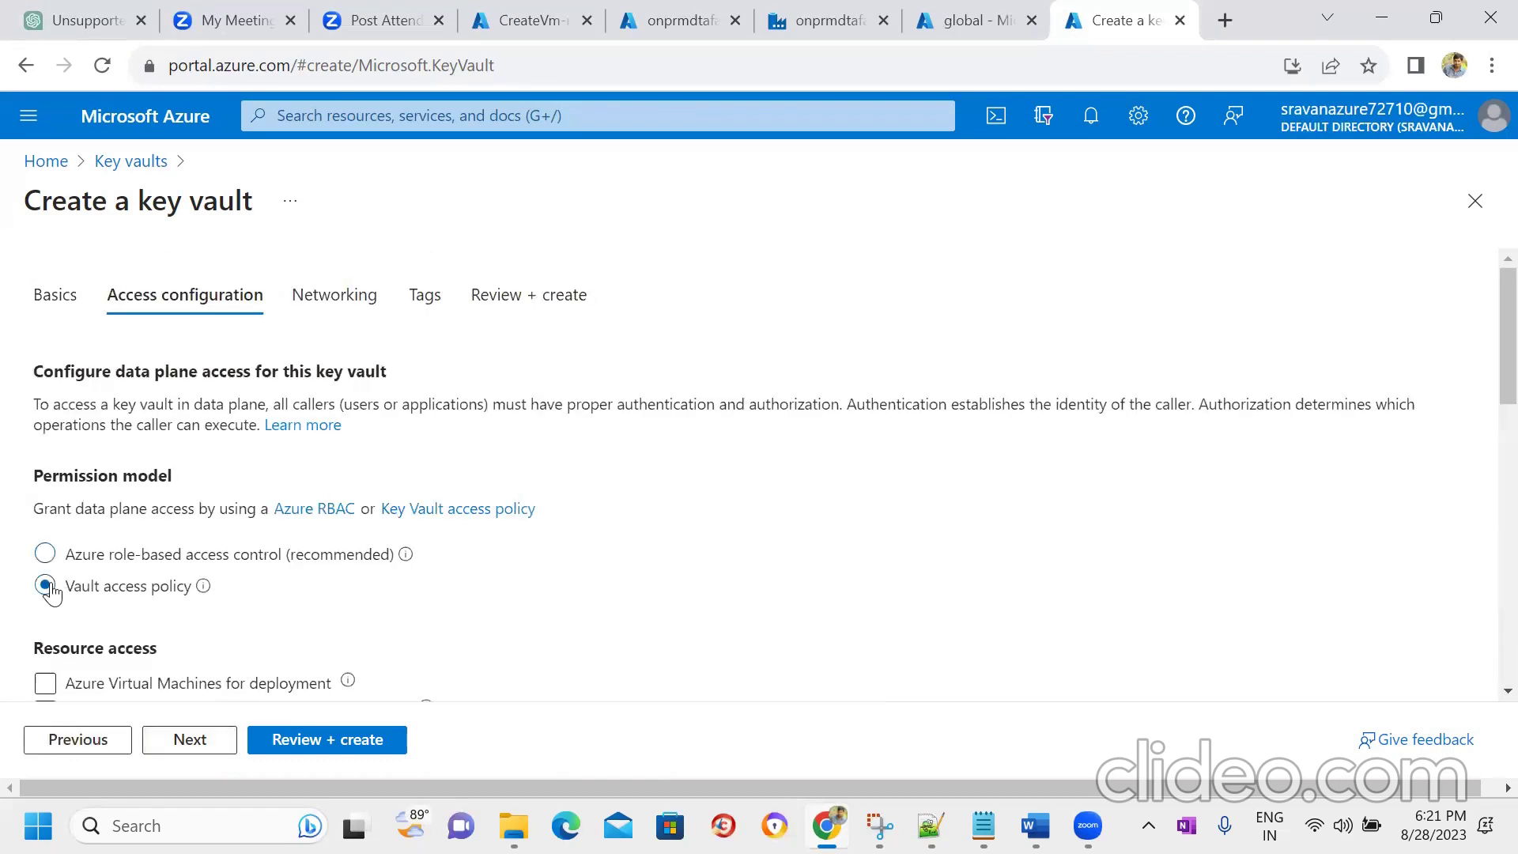
{"action": "scroll", "coordinate": [1481, 400], "scroll_direction": "down", "scroll_amount": 5}
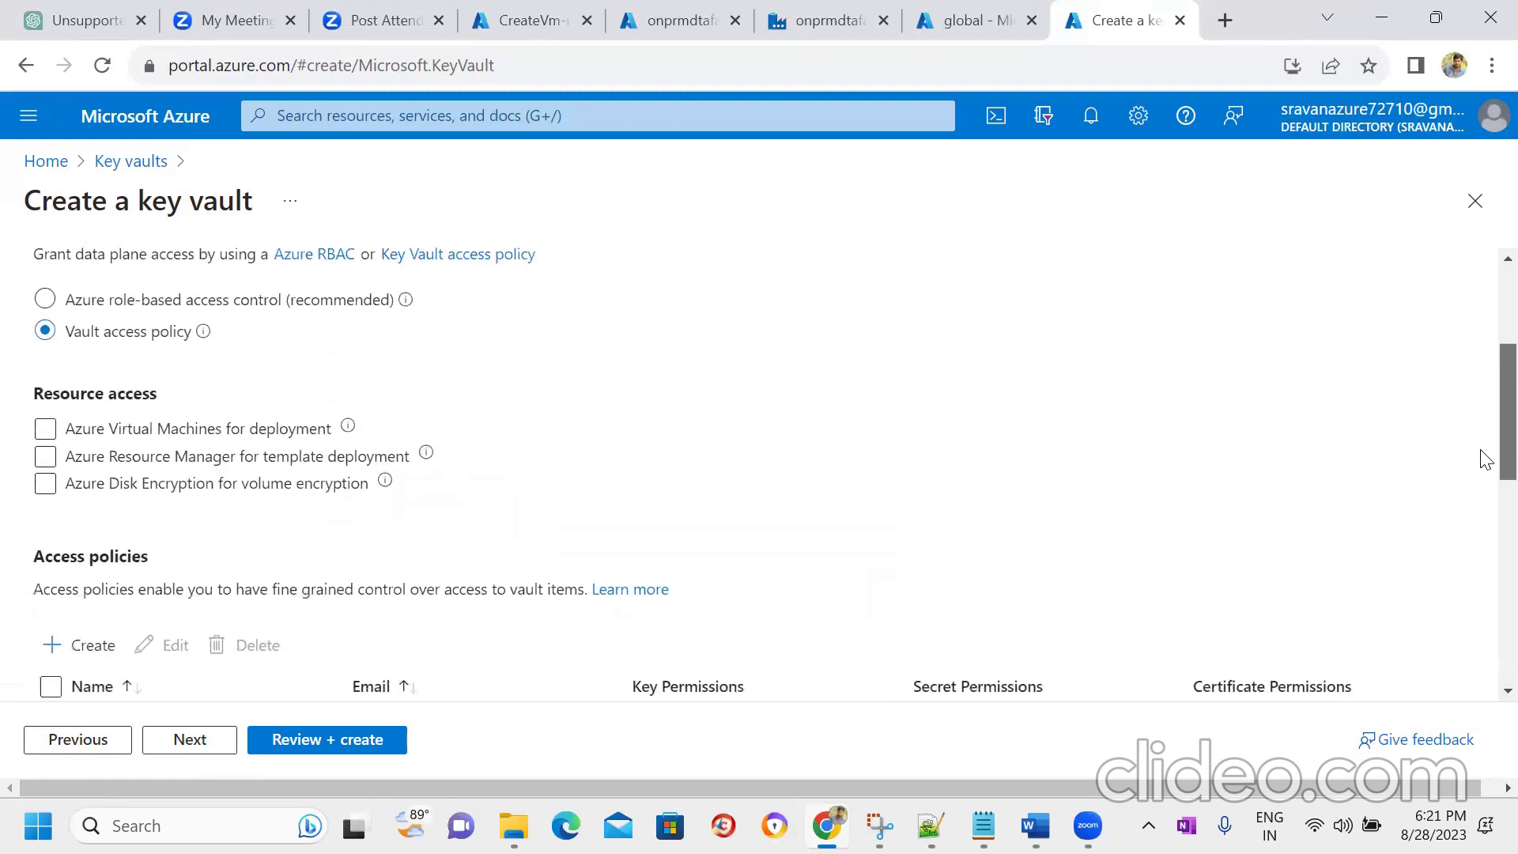
{"action": "left_click", "coordinate": [79, 518]}
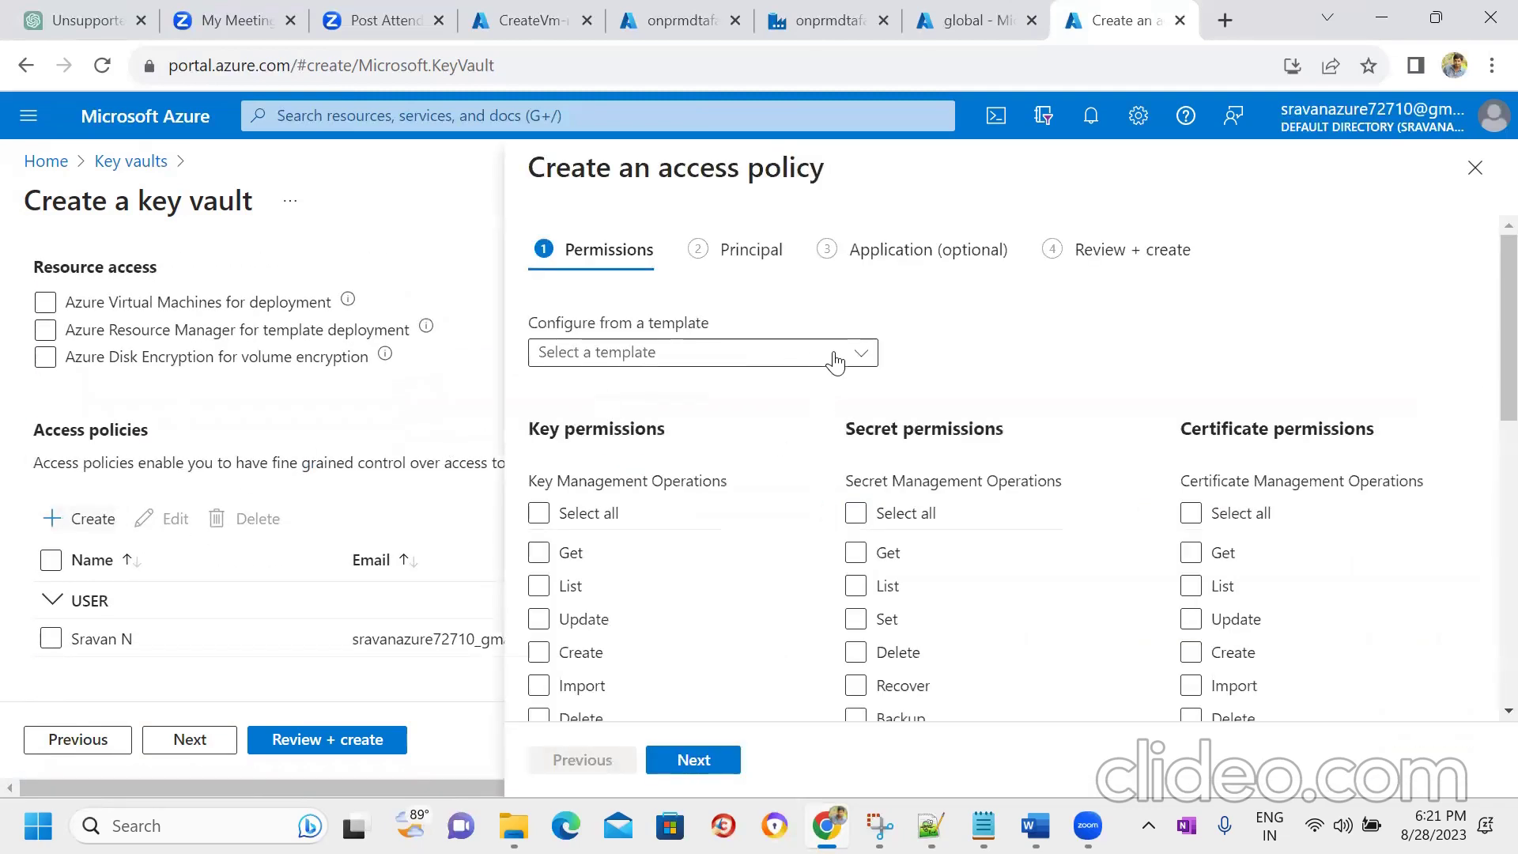
{"action": "left_click", "coordinate": [835, 362]}
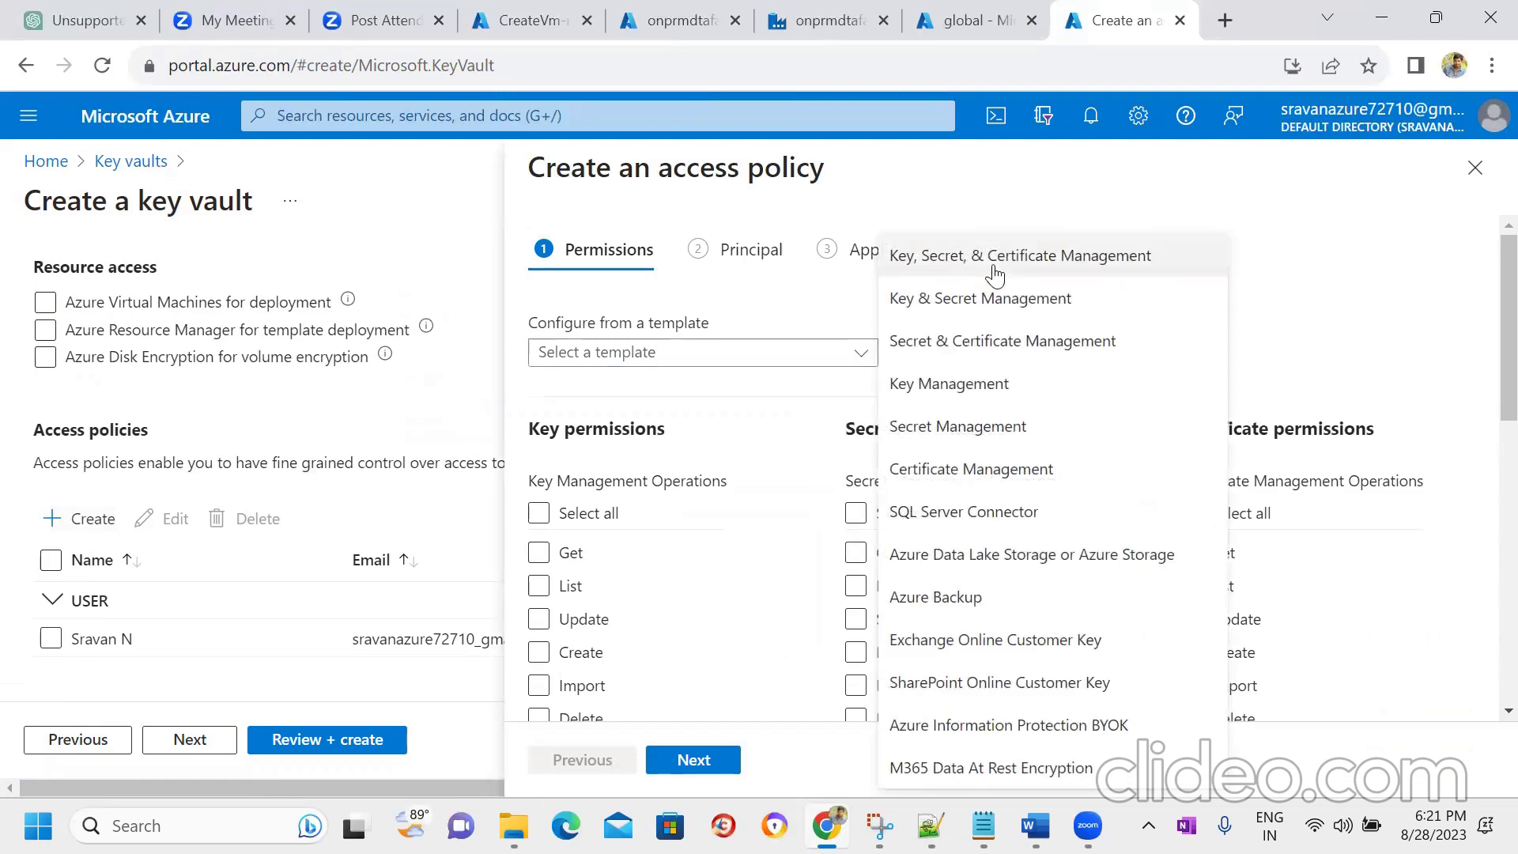
{"action": "left_click", "coordinate": [1063, 264]}
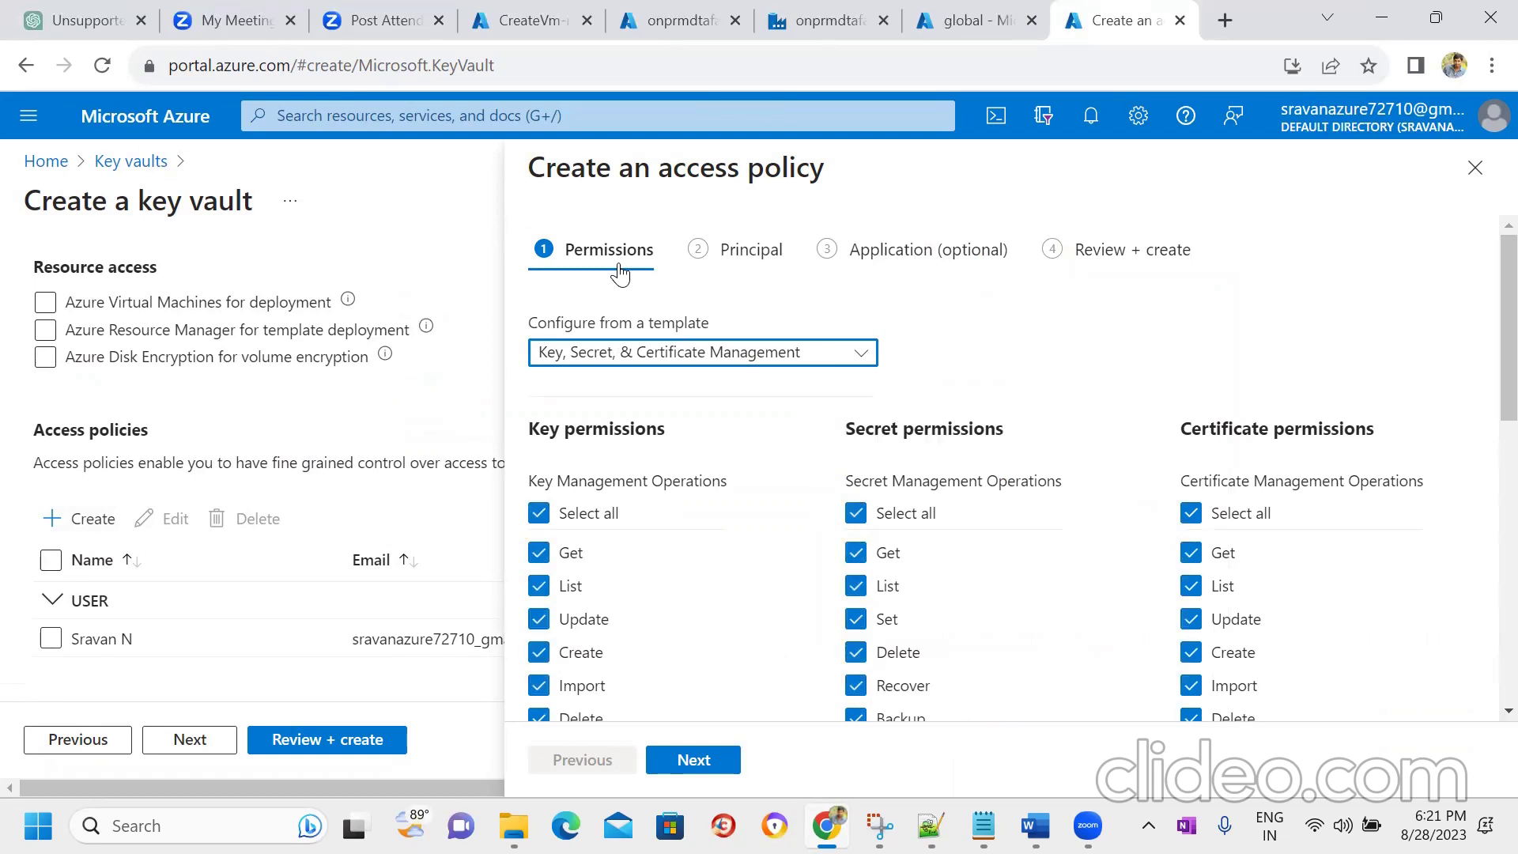
{"action": "left_click", "coordinate": [751, 249]}
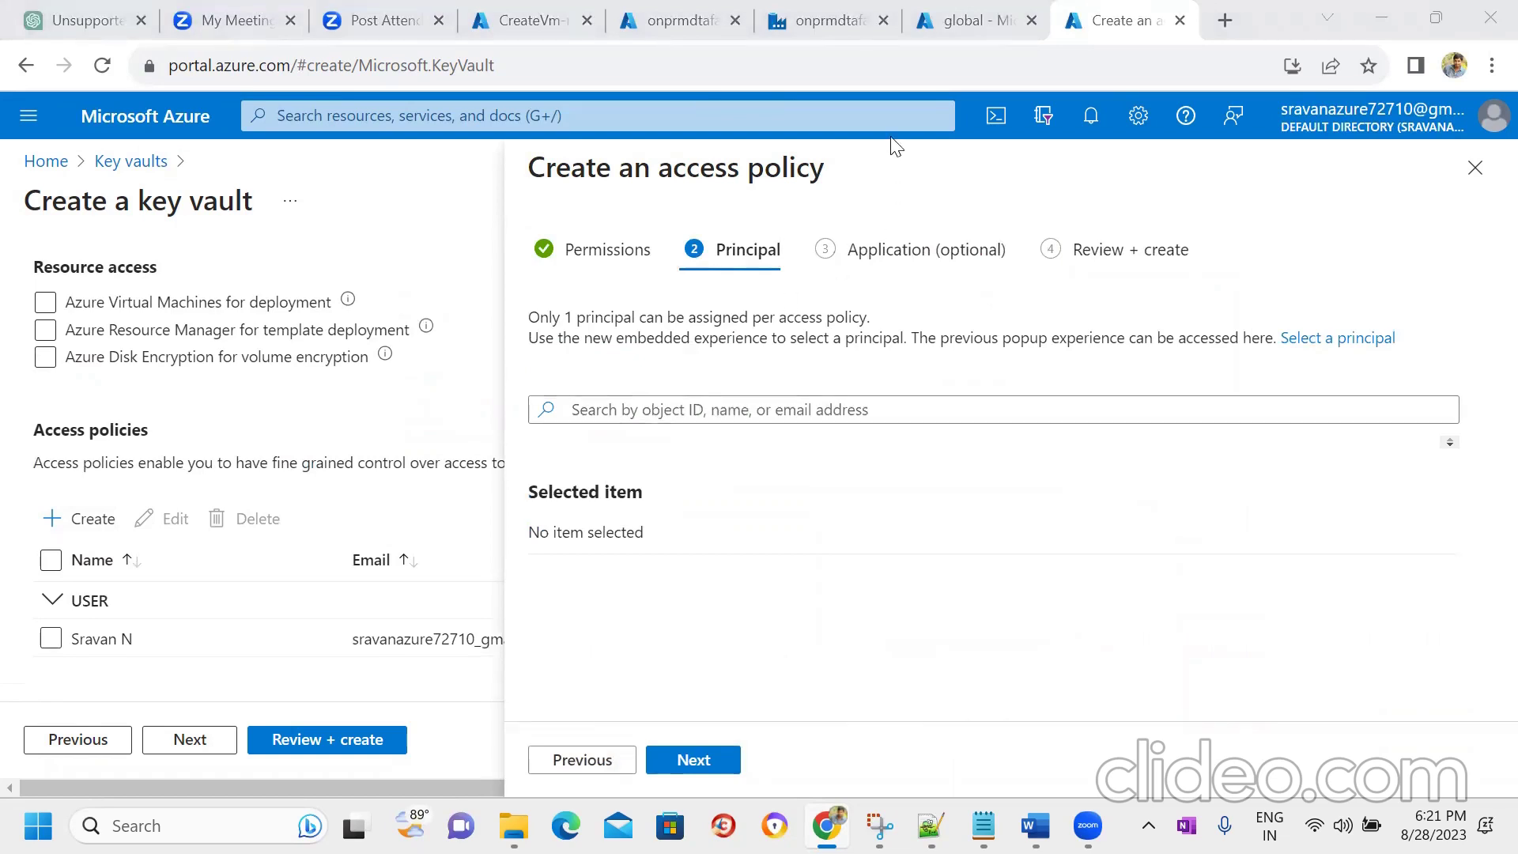
- Copy the data factory name and make onprmdtafactry the policy's principal, then create the policy
{"action": "left_click", "coordinate": [980, 28]}
{"action": "left_click", "coordinate": [832, 26]}
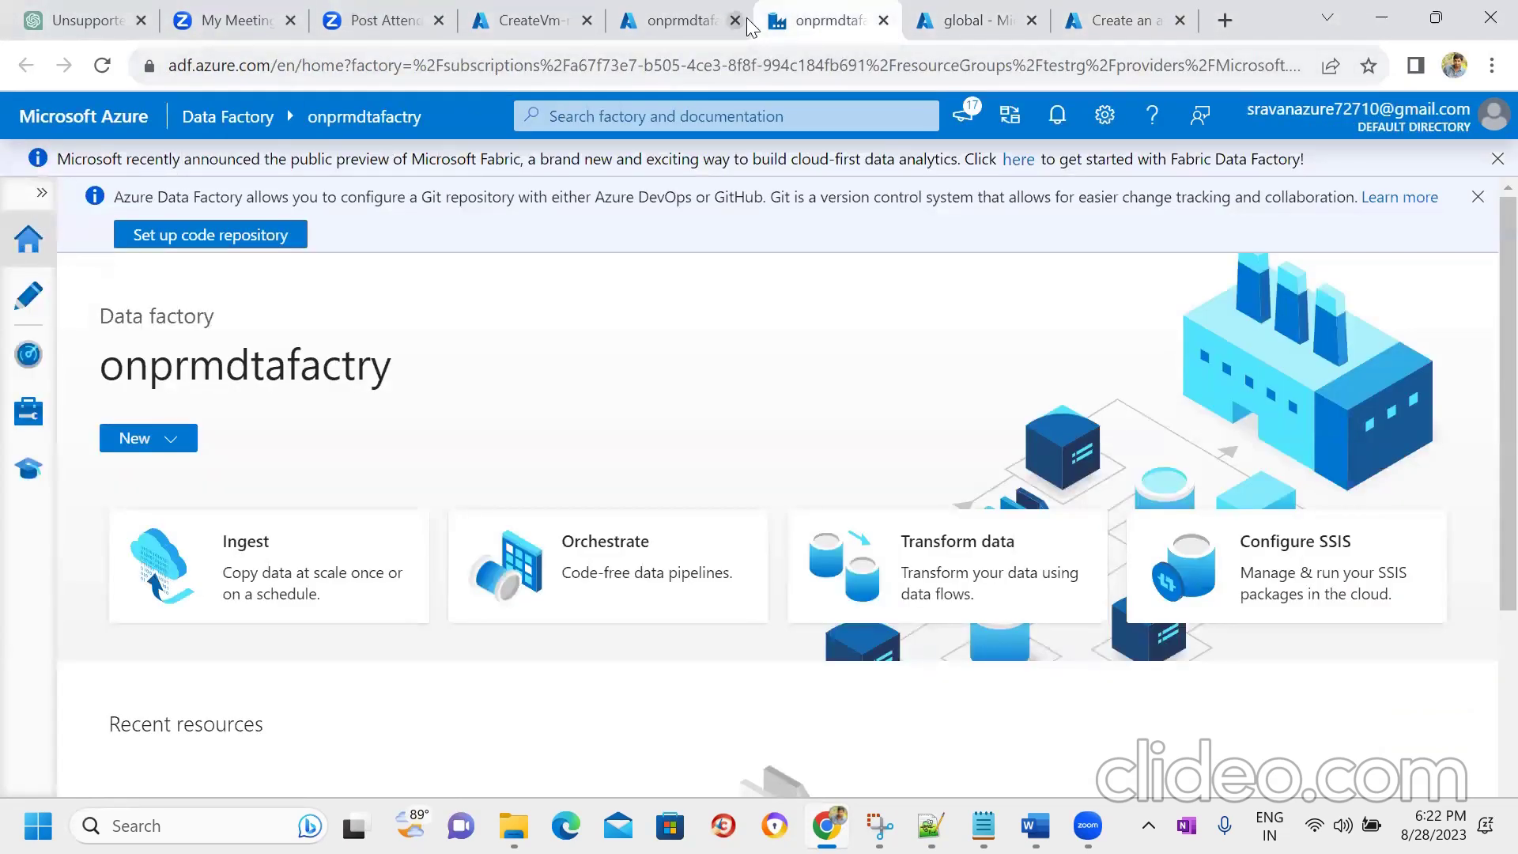
{"action": "left_click", "coordinate": [640, 32]}
{"action": "double_click", "coordinate": [181, 204]}
{"action": "key", "text": "ctrl+c"}
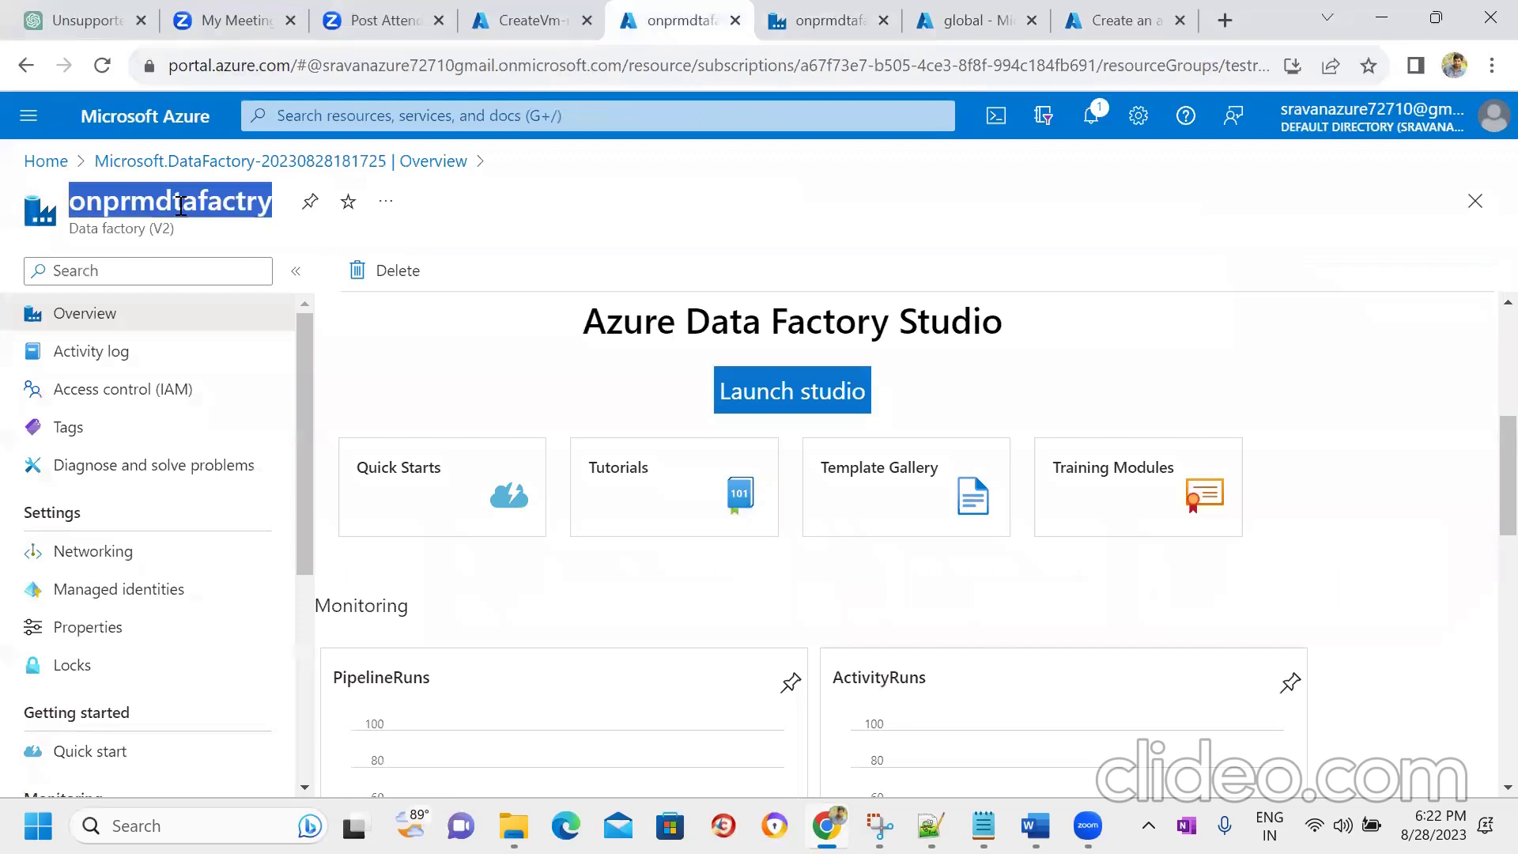
{"action": "left_click", "coordinate": [1110, 20]}
{"action": "left_click", "coordinate": [559, 408]}
{"action": "key", "text": "ctrl+v"}
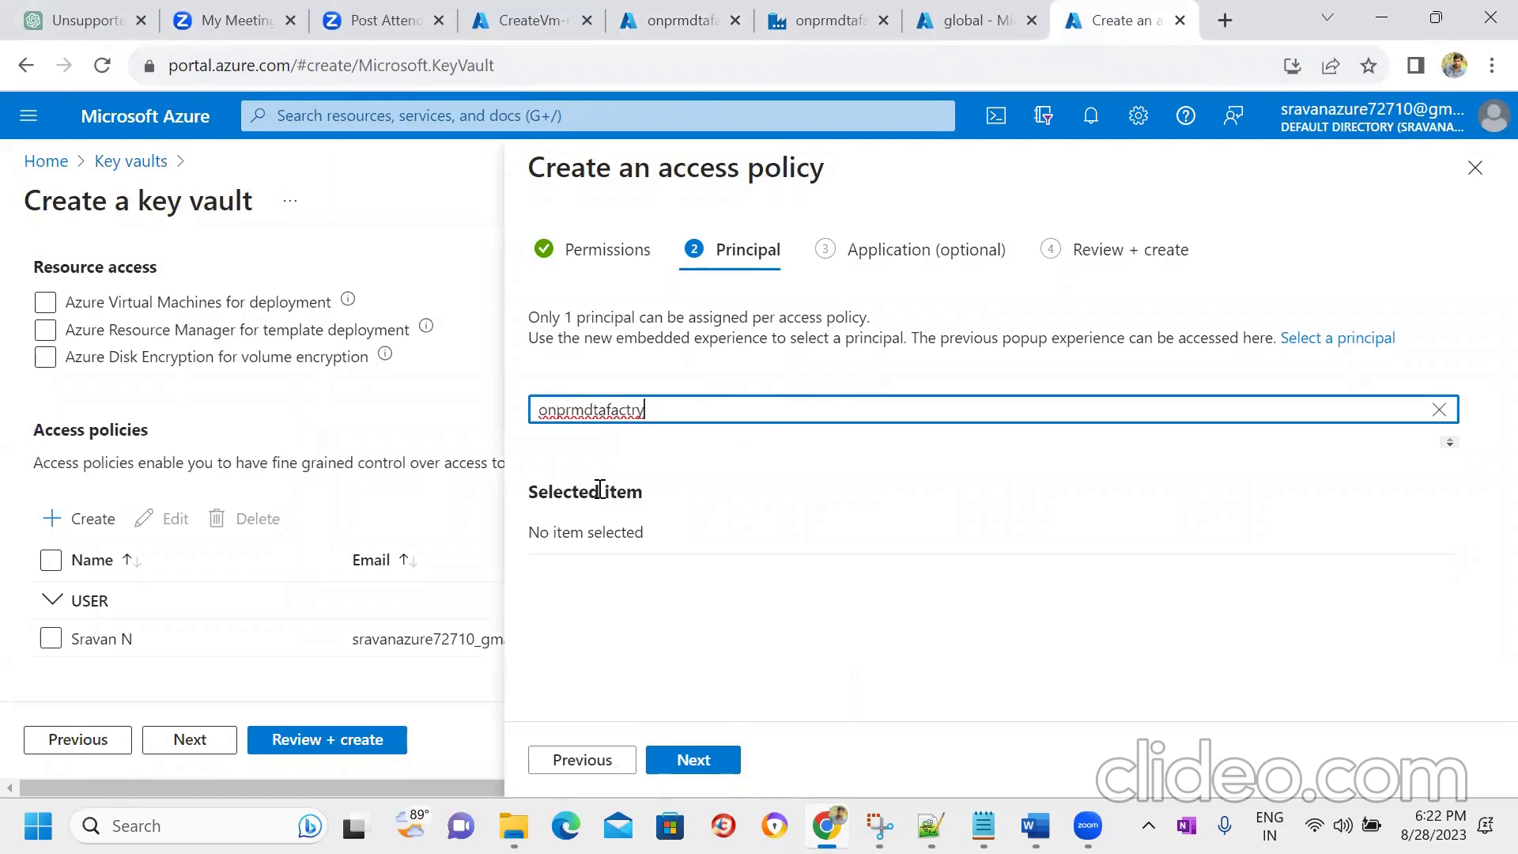
{"action": "left_click", "coordinate": [837, 448]}
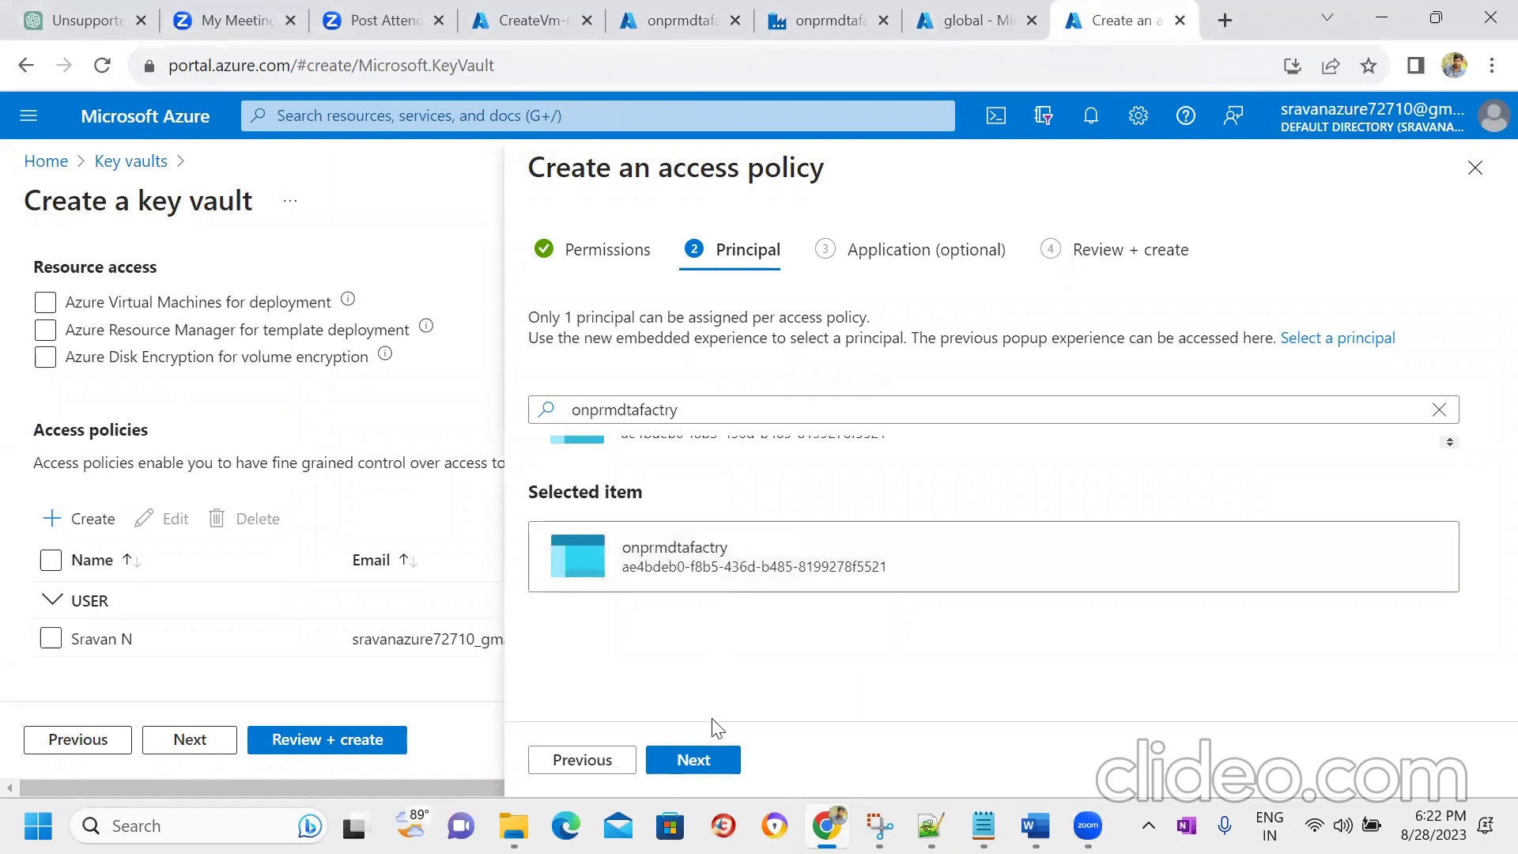
{"action": "left_click", "coordinate": [702, 760]}
{"action": "left_click", "coordinate": [704, 760]}
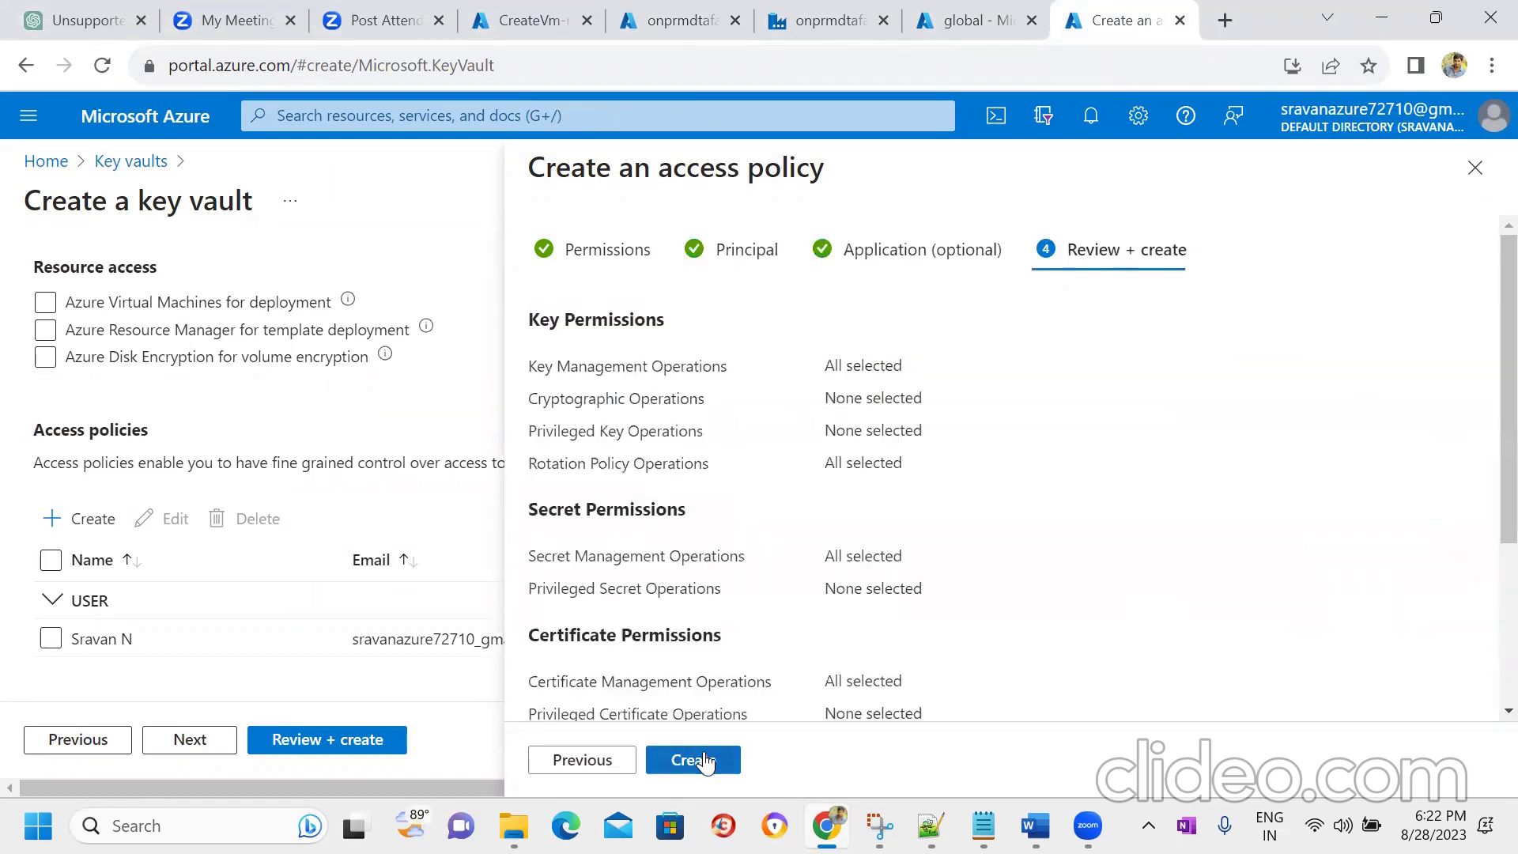
{"action": "left_click", "coordinate": [704, 760]}
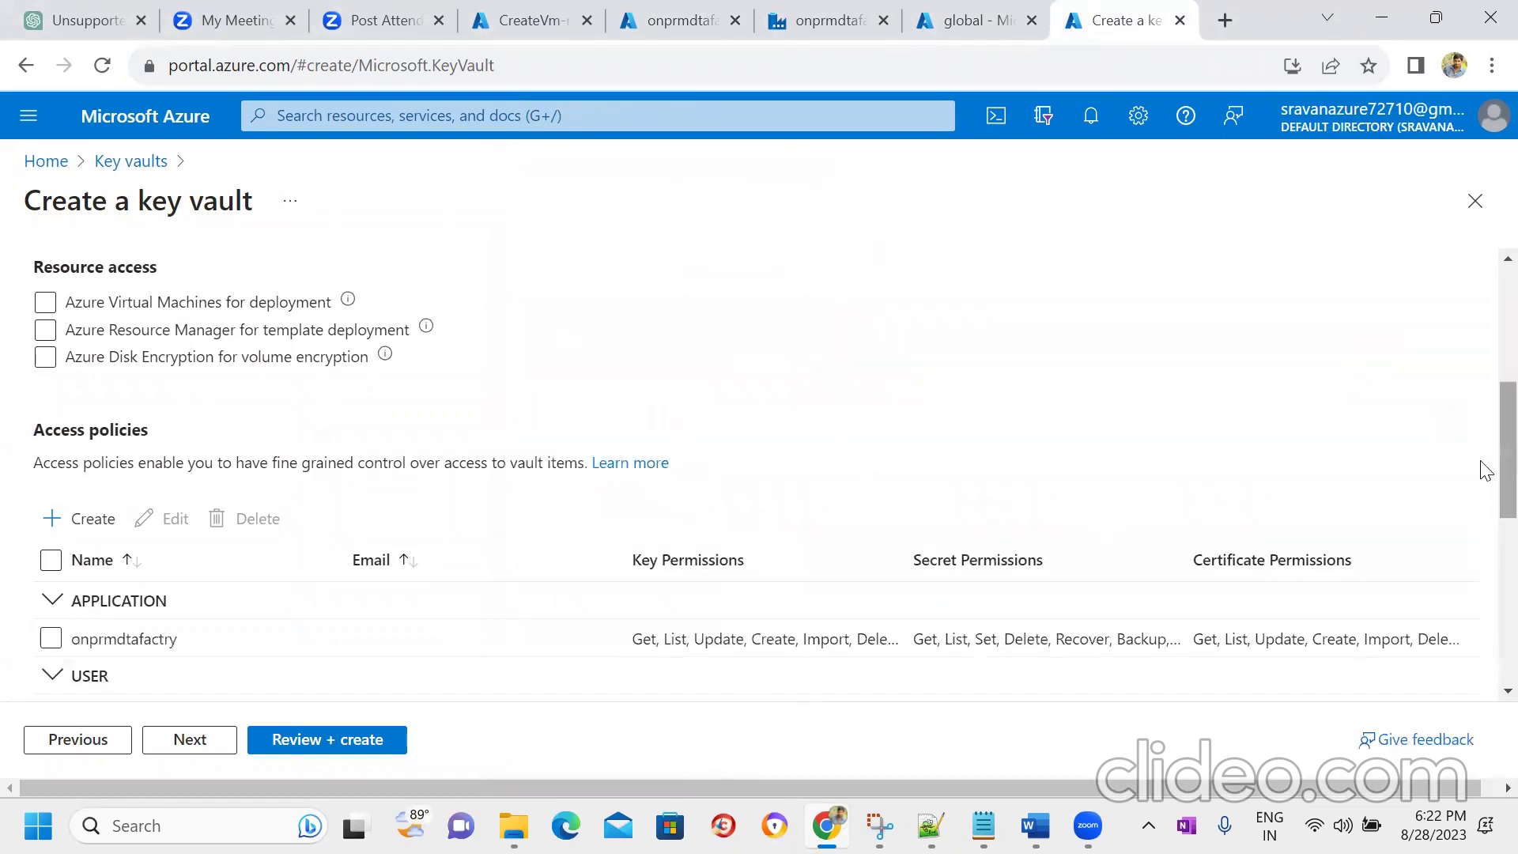
- Validate and create the onpremkeyvaulttrt key vault, then check its deployment progress
{"action": "left_click_drag", "start_coordinate": [1486, 470], "coordinate": [1486, 609]}
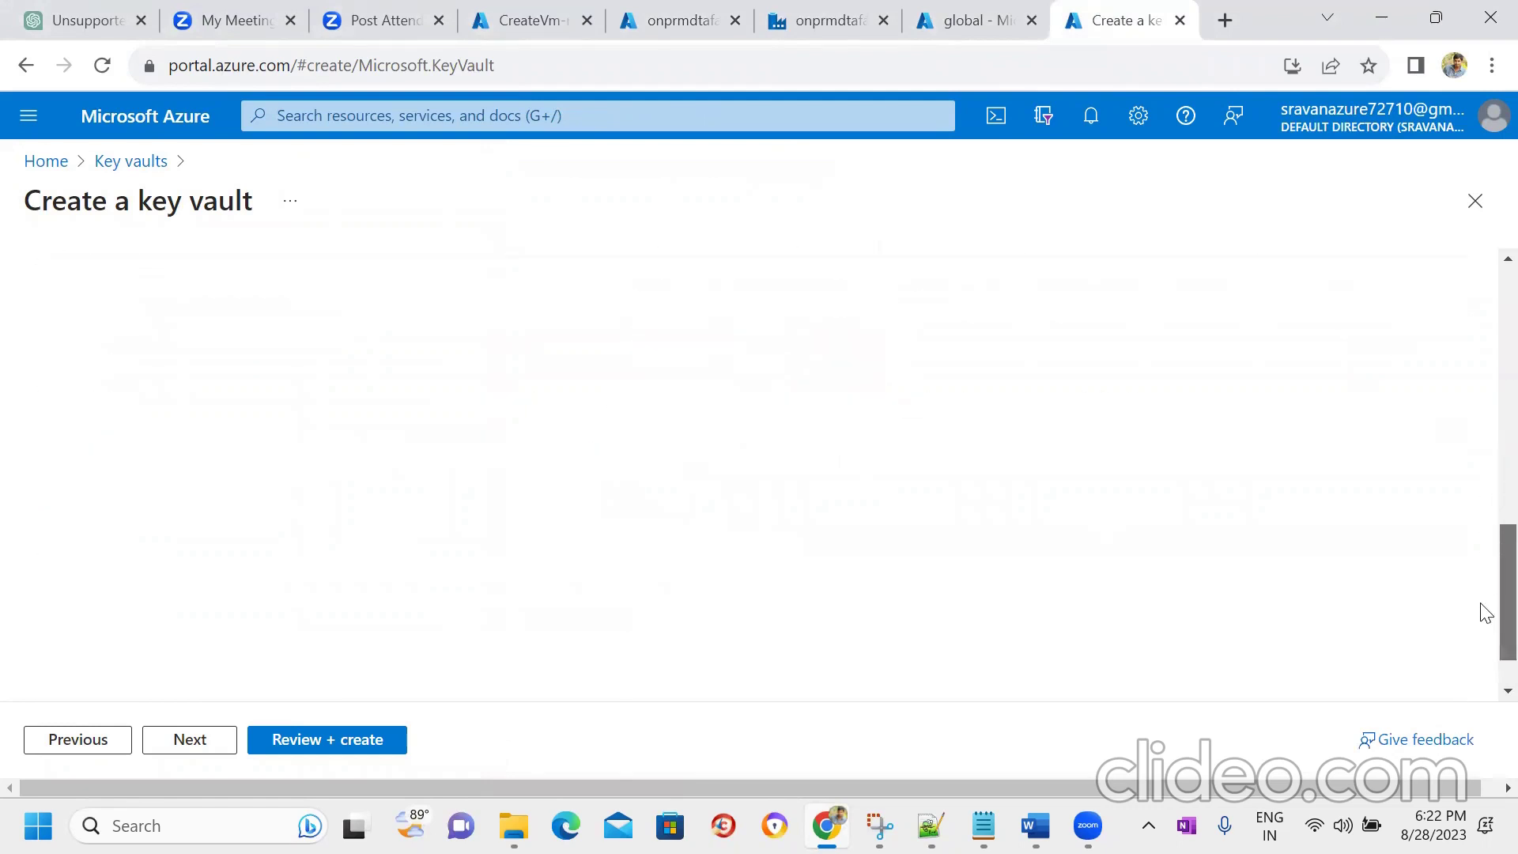
{"action": "left_click", "coordinate": [308, 740]}
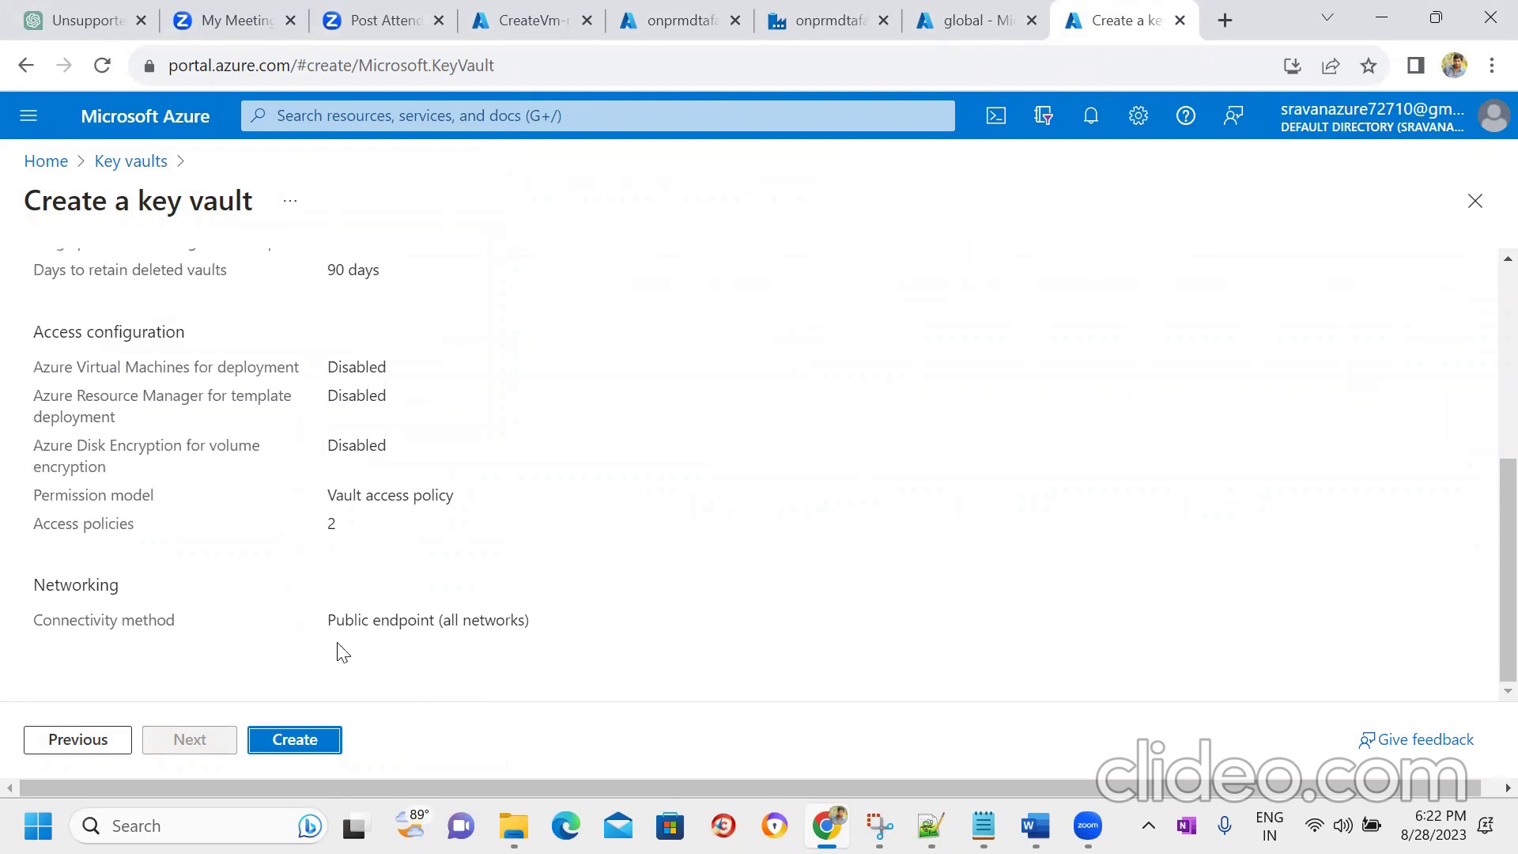
{"action": "left_click", "coordinate": [297, 743]}
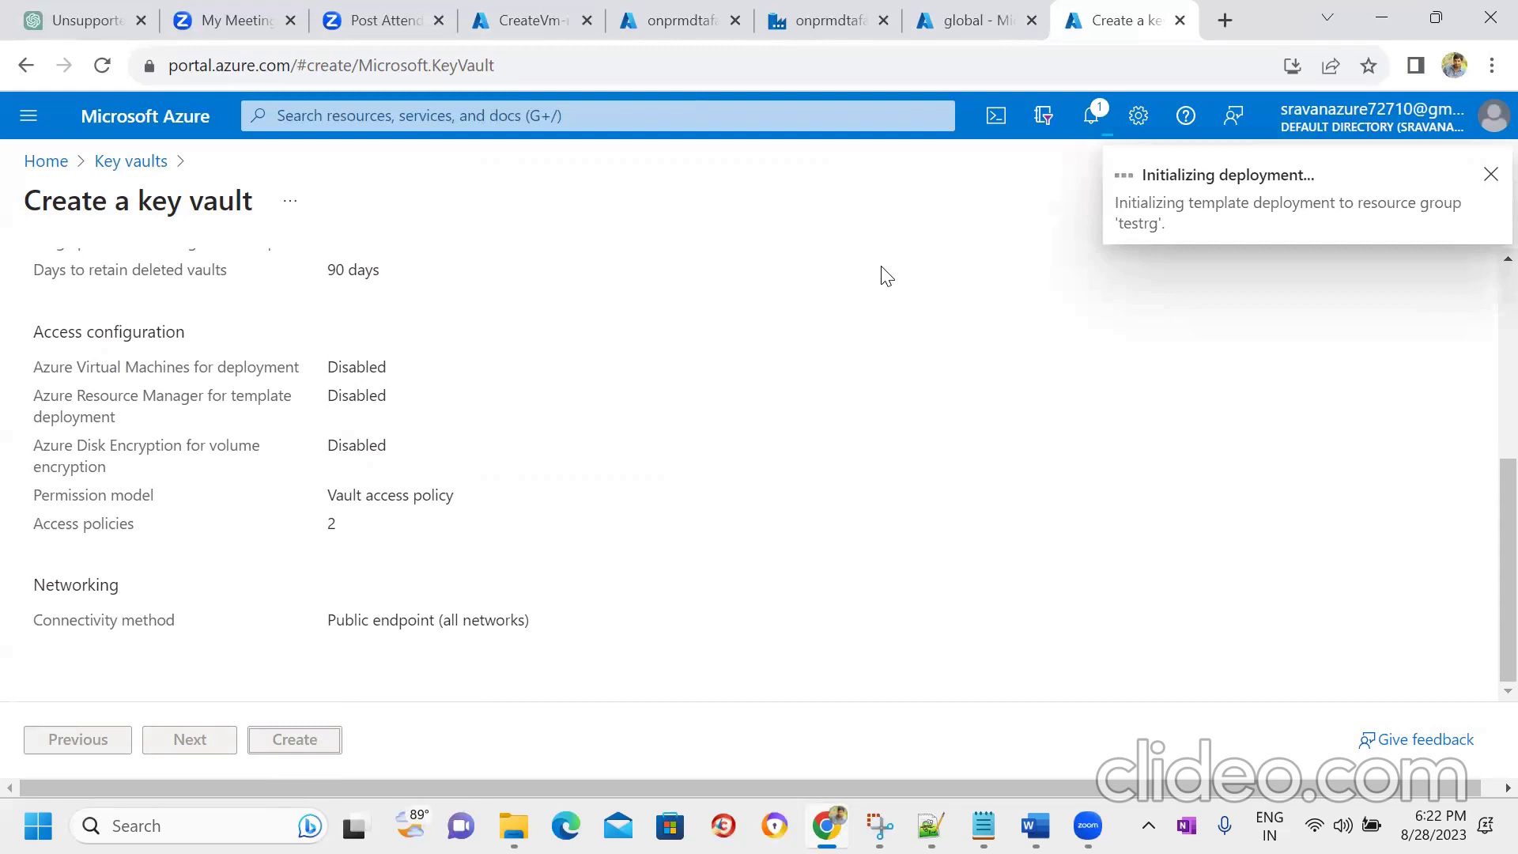
{"action": "left_click", "coordinate": [558, 14]}
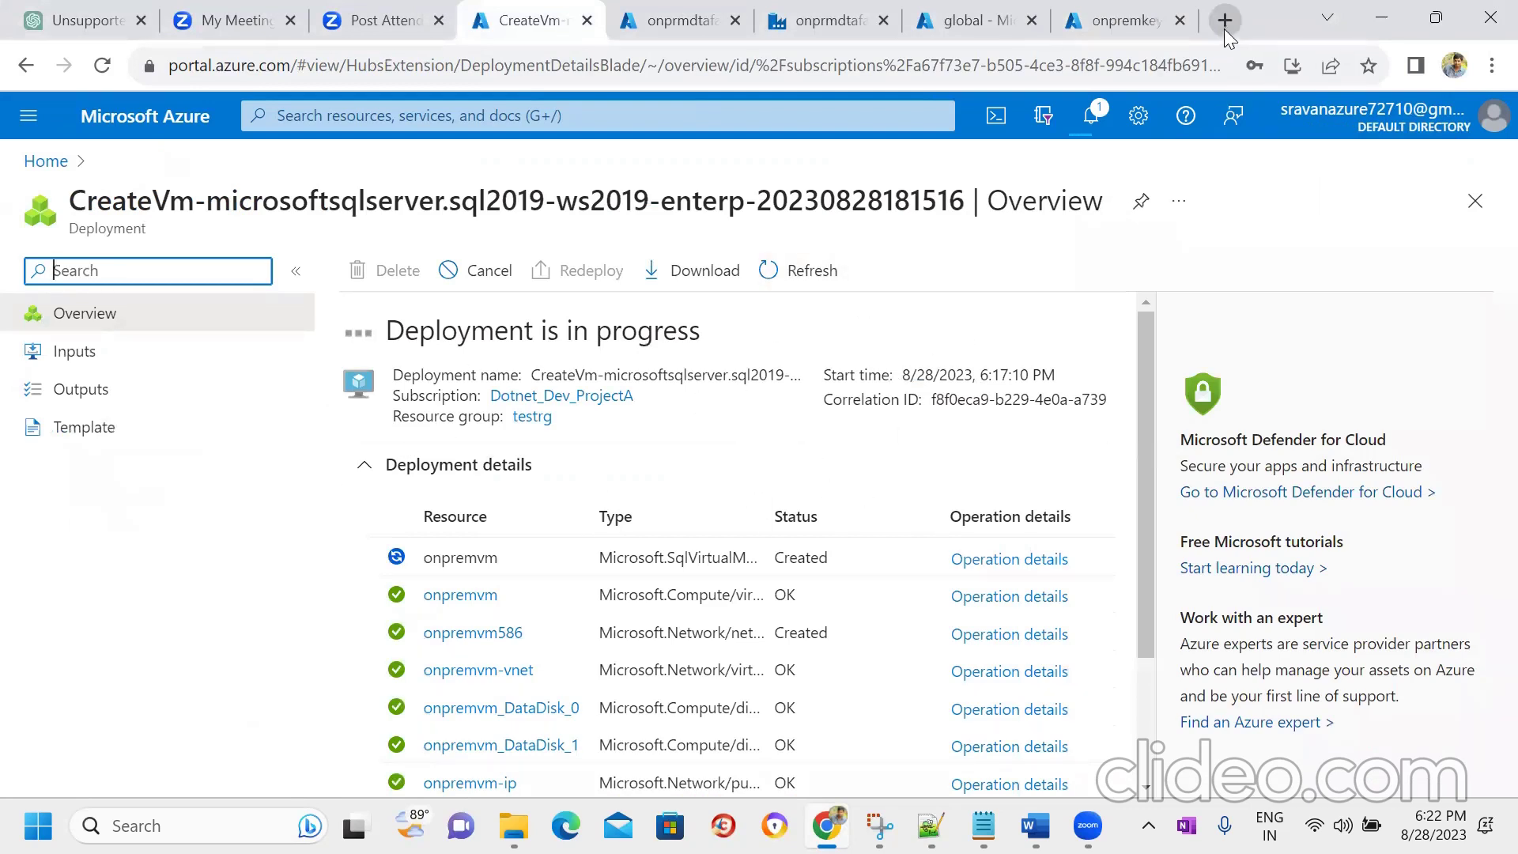
{"action": "left_click", "coordinate": [678, 11]}
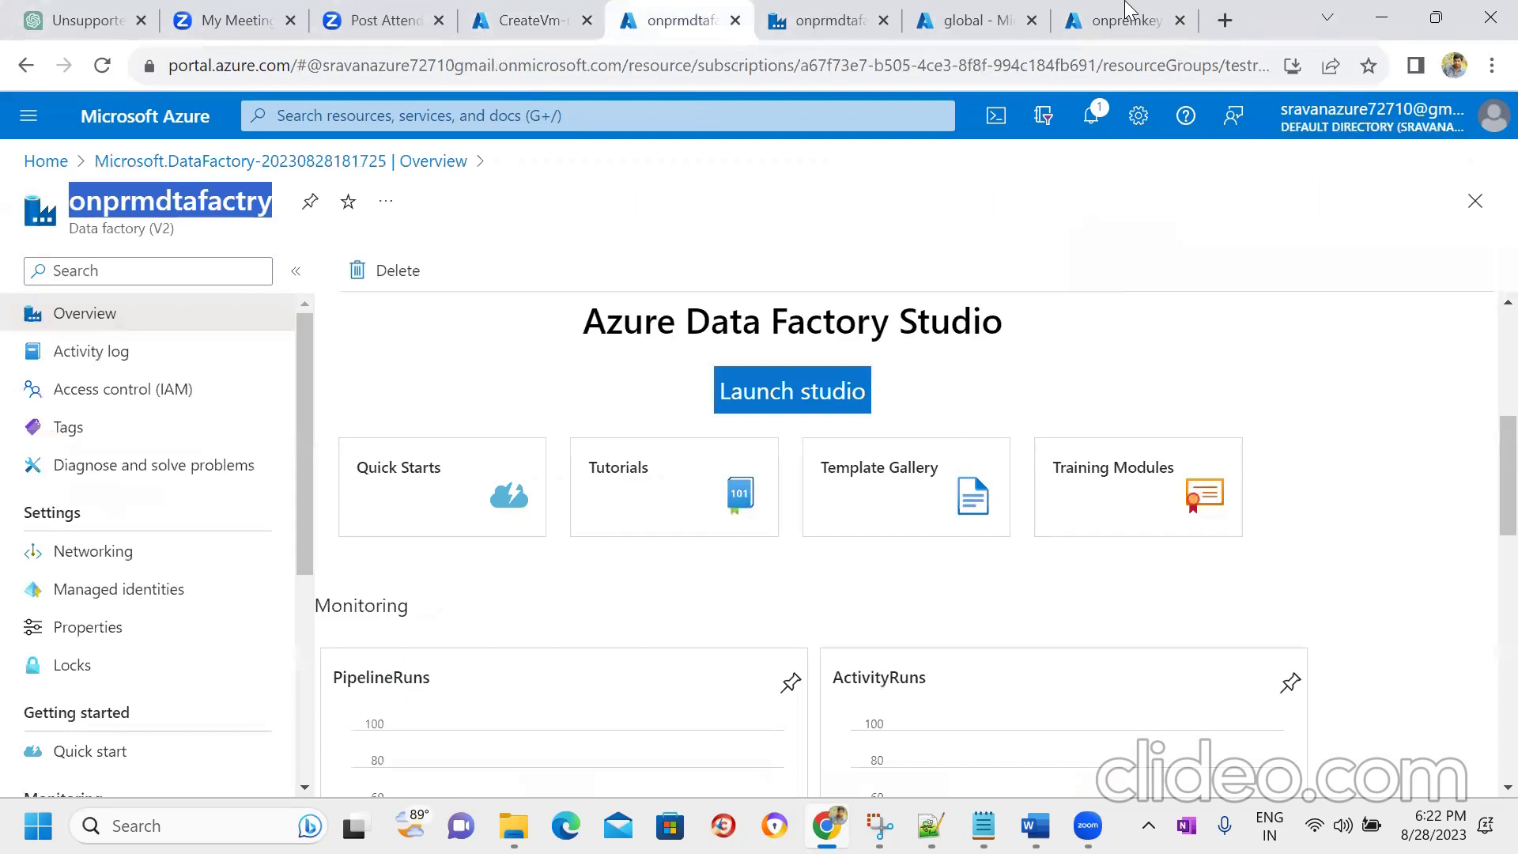
{"action": "left_click", "coordinate": [1130, 11]}
{"action": "right_click", "coordinate": [44, 161]}
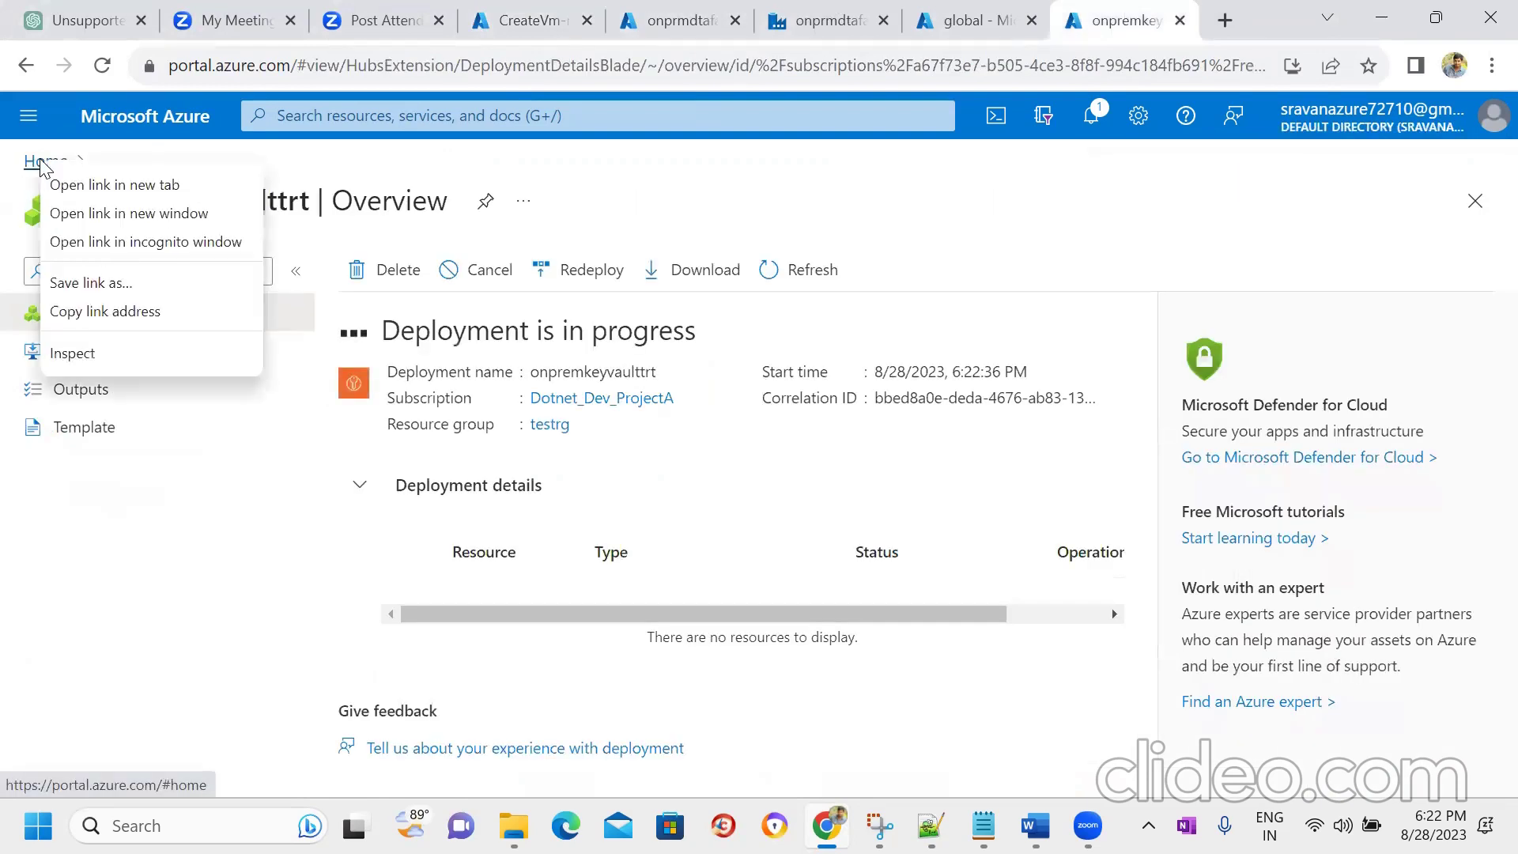
- In a new Home tab, search 'dataware' and open Azure Synapse Analytics
{"action": "left_click", "coordinate": [69, 184]}
{"action": "left_click", "coordinate": [1132, 11]}
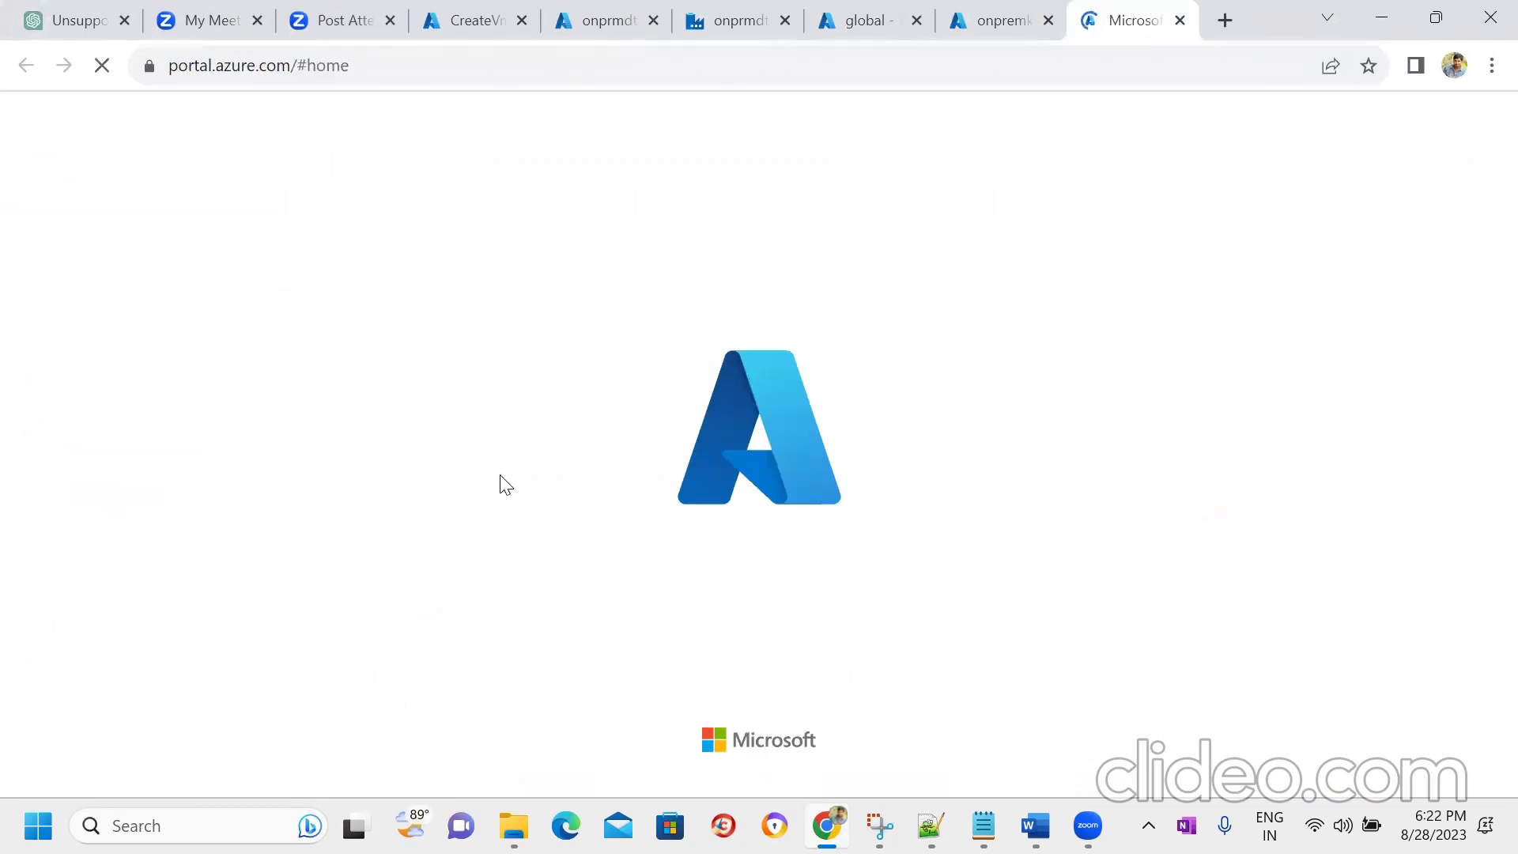
{"action": "left_click", "coordinate": [512, 119]}
{"action": "type", "text": "s"}
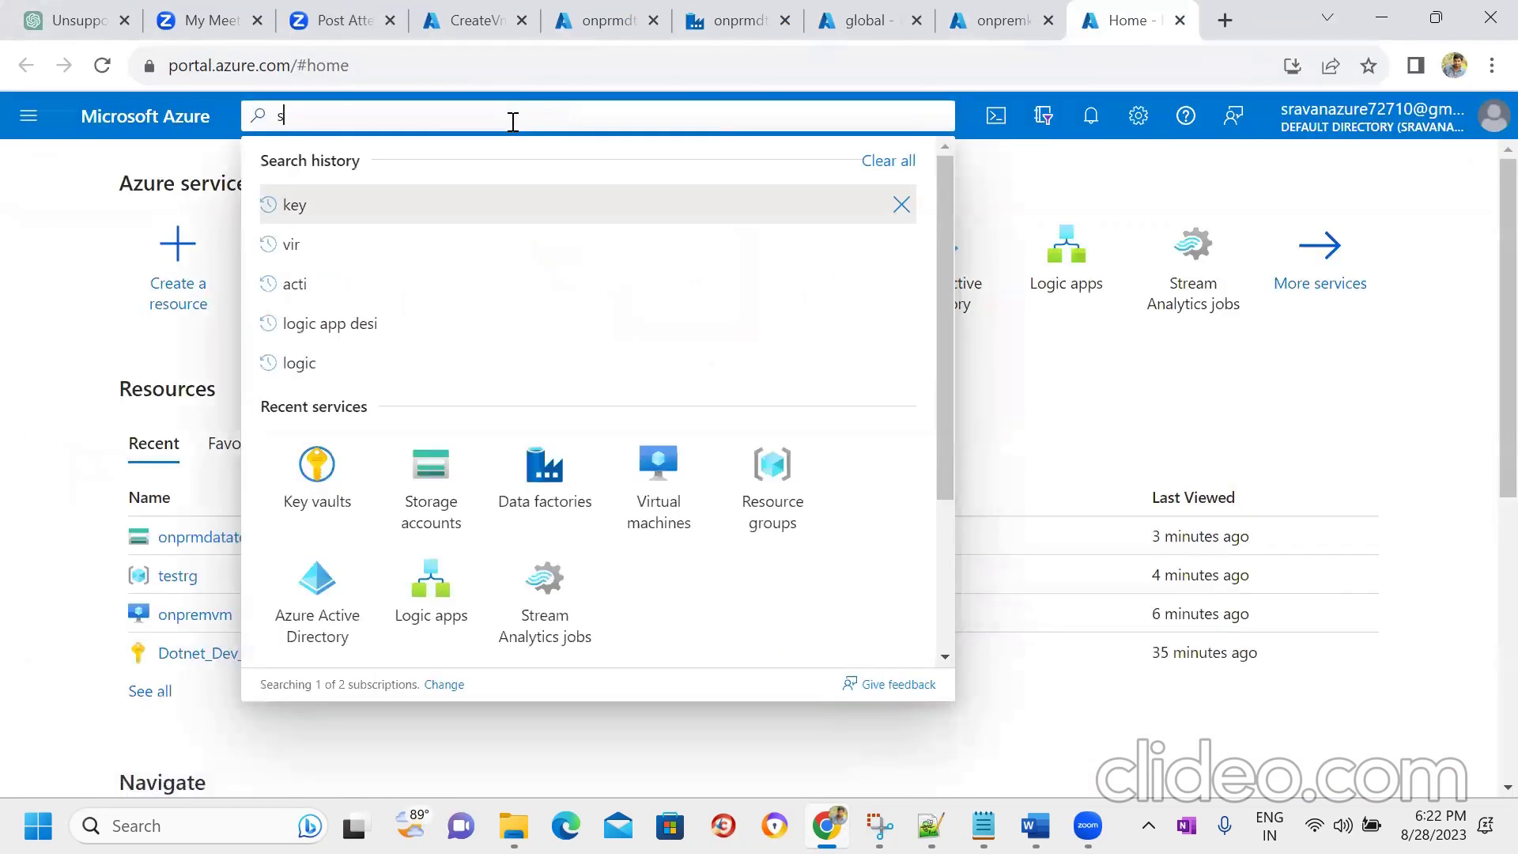
{"action": "key", "text": "BackSpace"}
{"action": "type", "text": "synpase"}
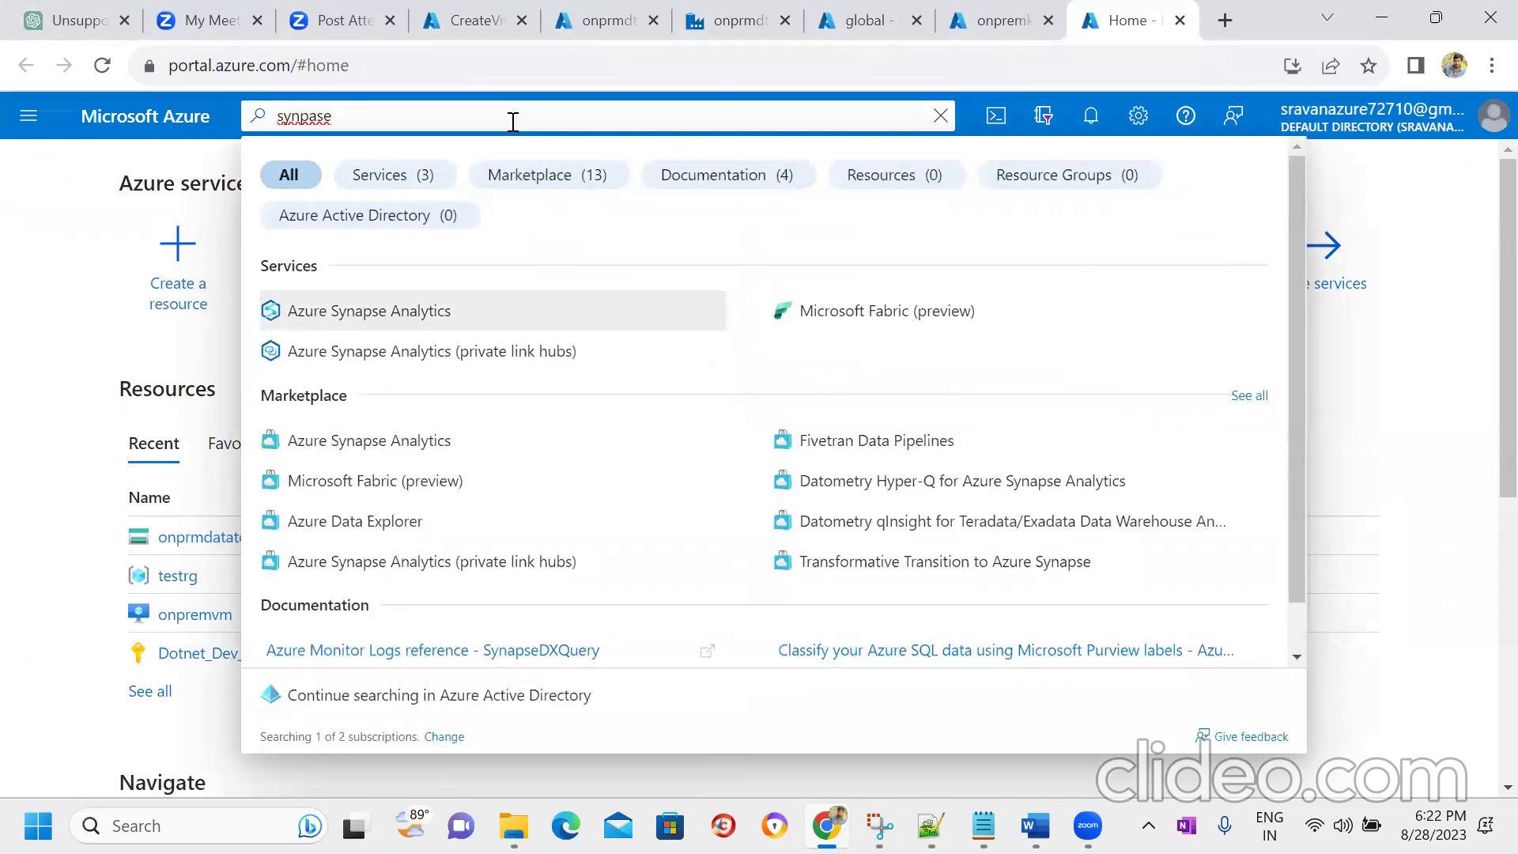
{"action": "key", "text": "BackSpace"}
{"action": "key", "text": "BackSpace"}
{"action": "key", "text": "BackSpace"}
{"action": "key", "text": "BackSpace"}
{"action": "key", "text": "BackSpace"}
{"action": "key", "text": "BackSpace"}
{"action": "key", "text": "BackSpace"}
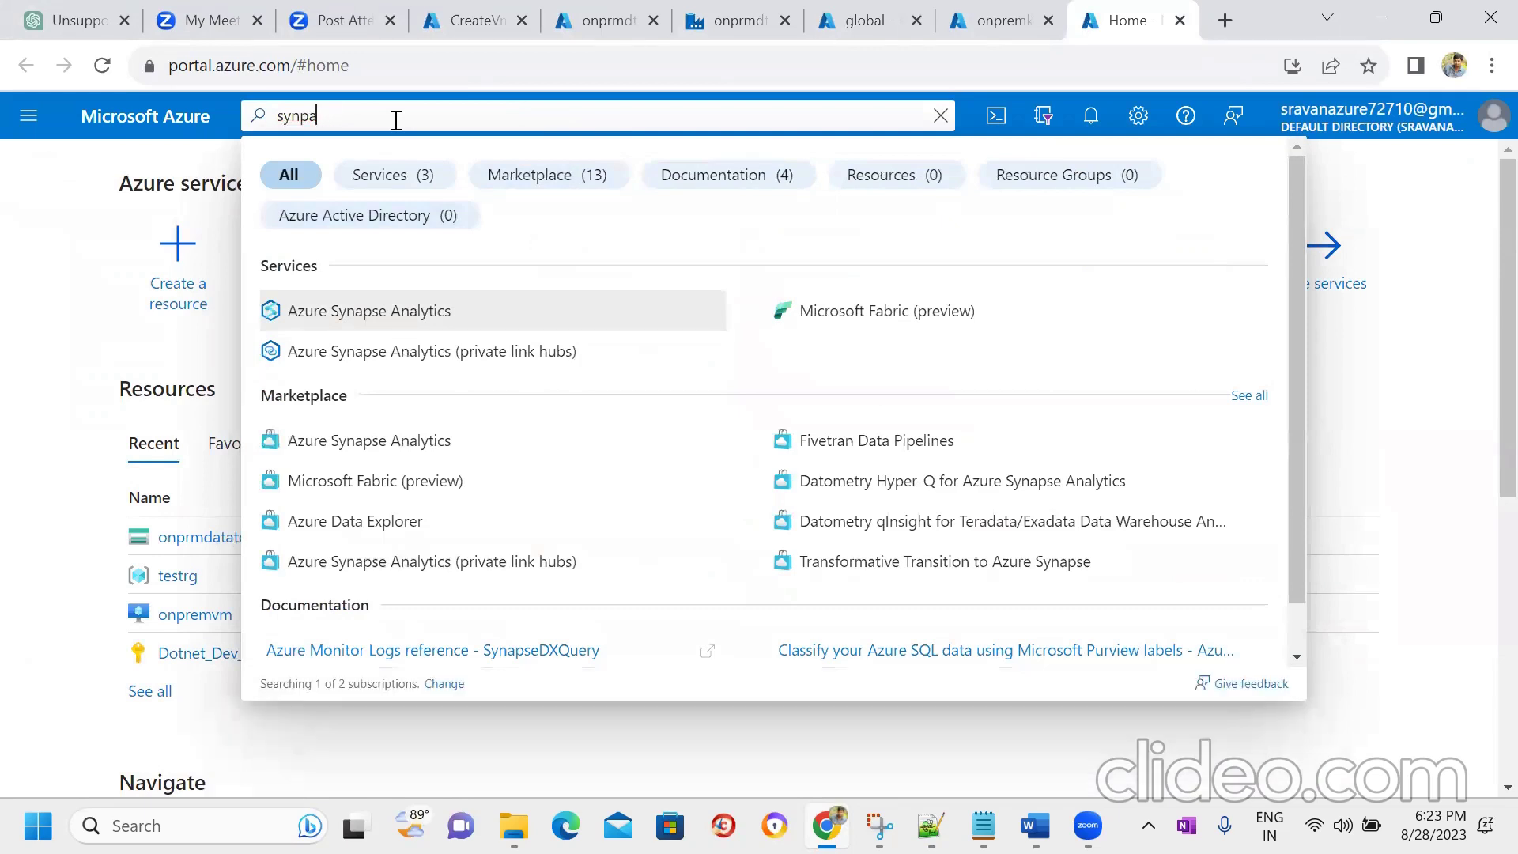
{"action": "type", "text": "data"}
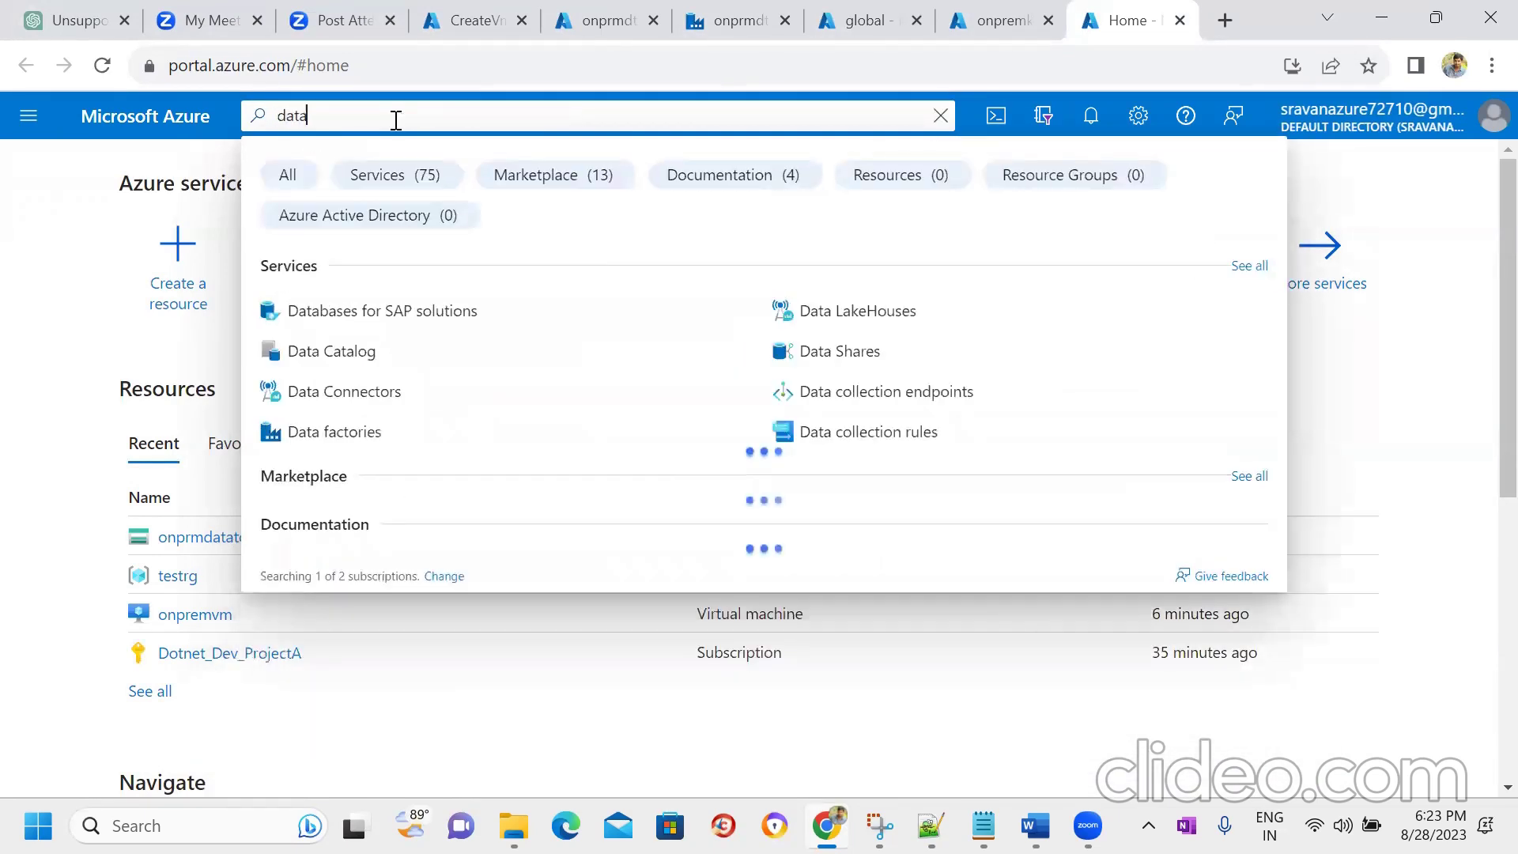
{"action": "type", "text": "w"}
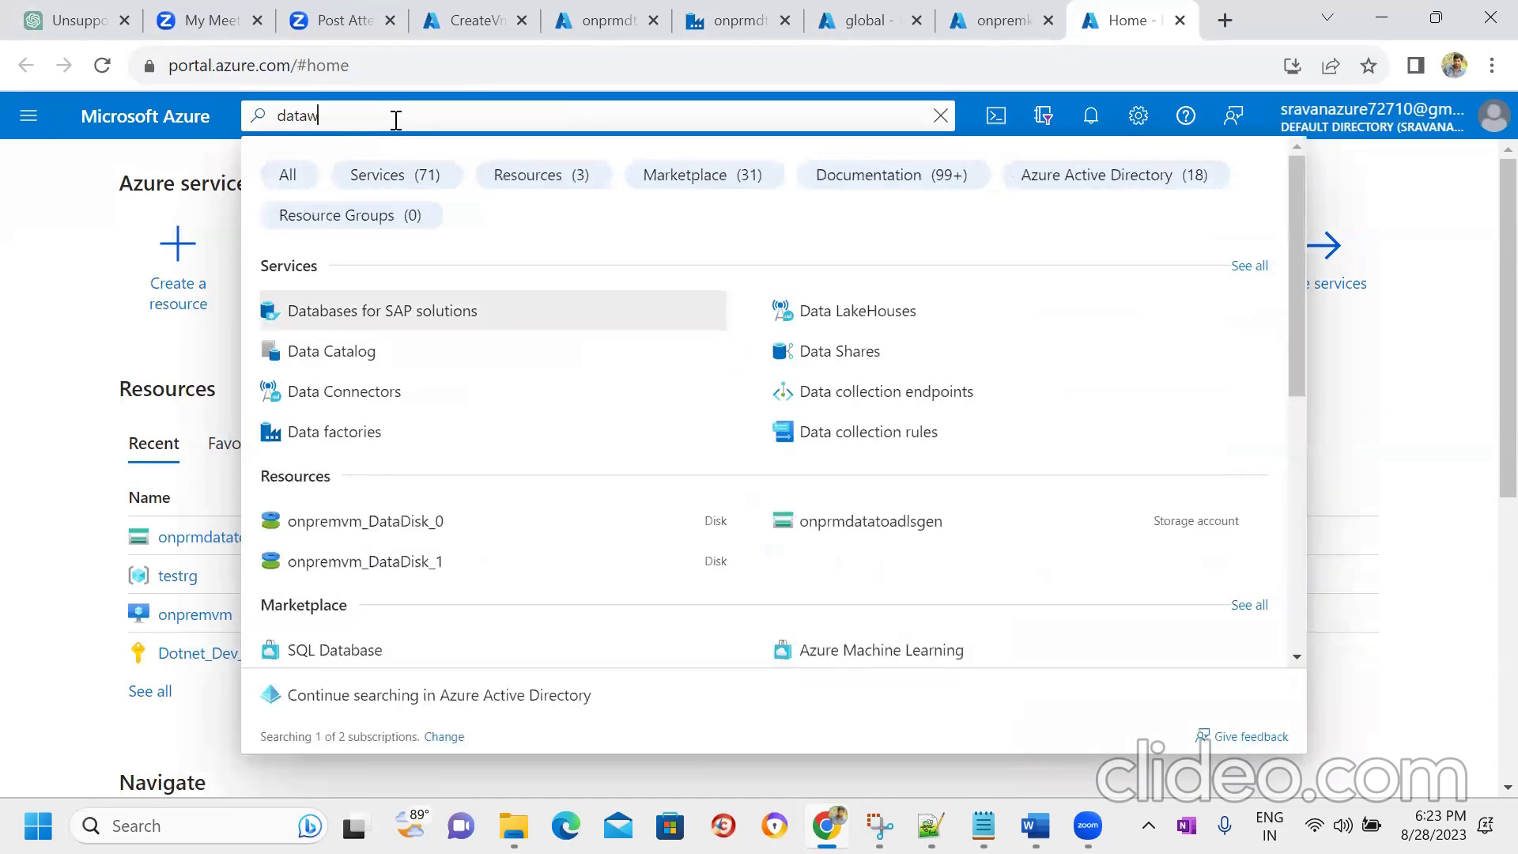
{"action": "type", "text": "are"}
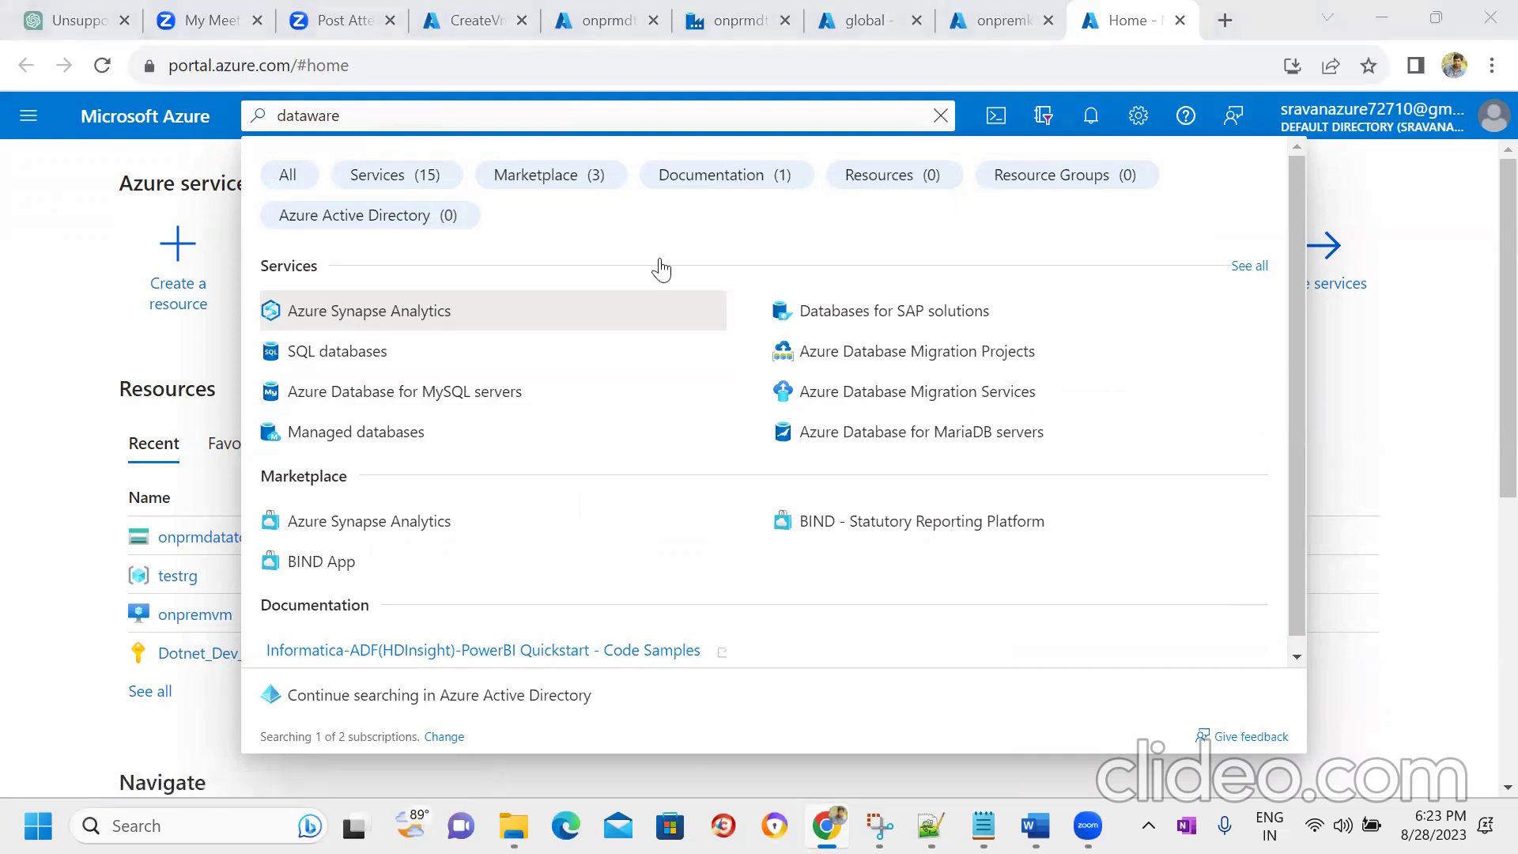
{"action": "left_click", "coordinate": [357, 310]}
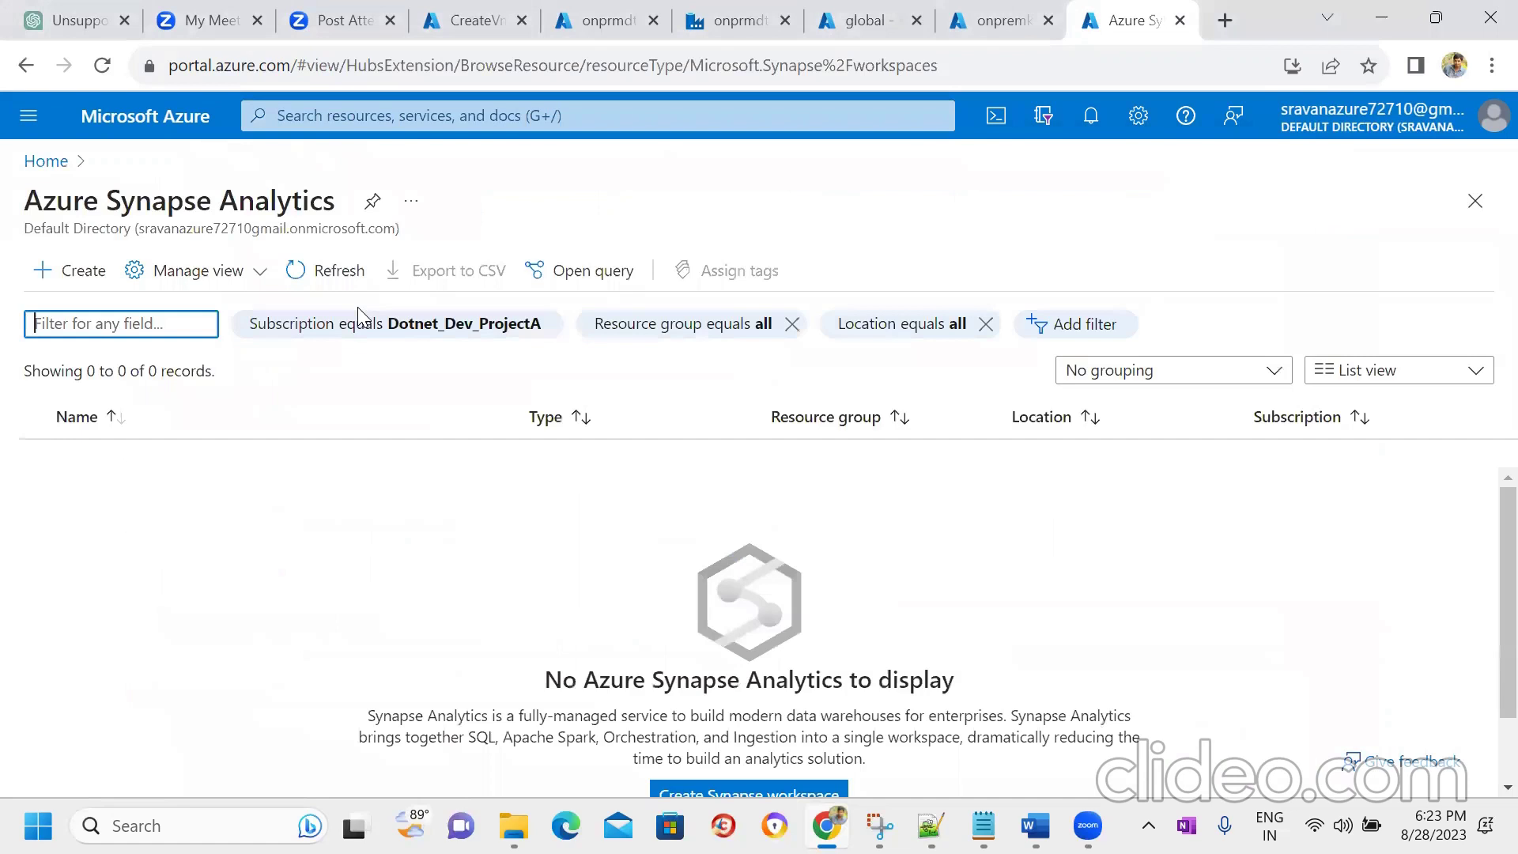
- Search 'sql dedi', open Dedicated SQL pools (formerly SQL DW), and start a new pool
{"action": "left_click", "coordinate": [363, 115]}
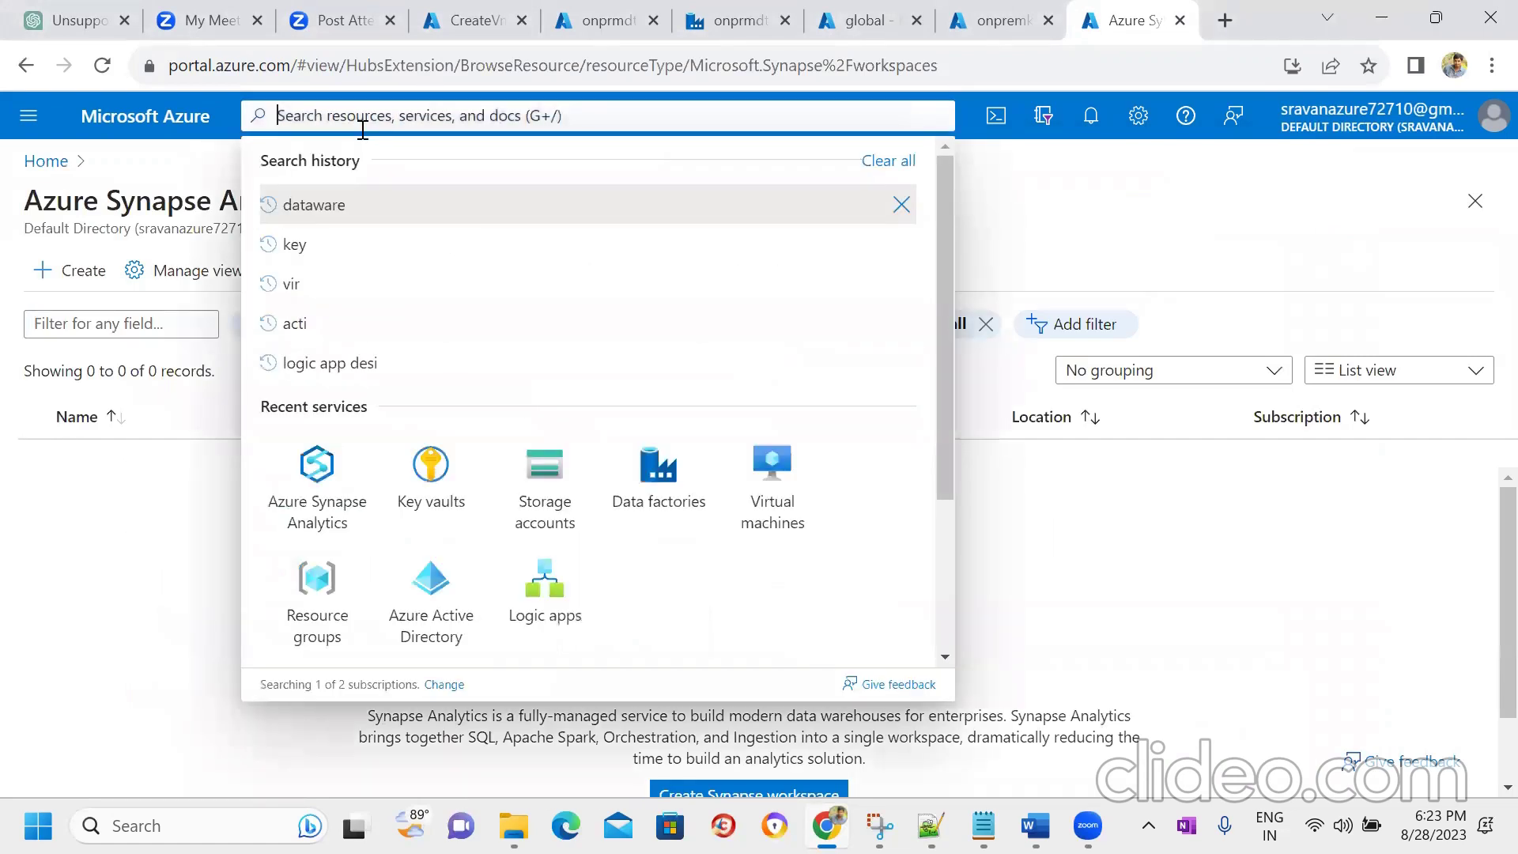
{"action": "type", "text": "sql ded"}
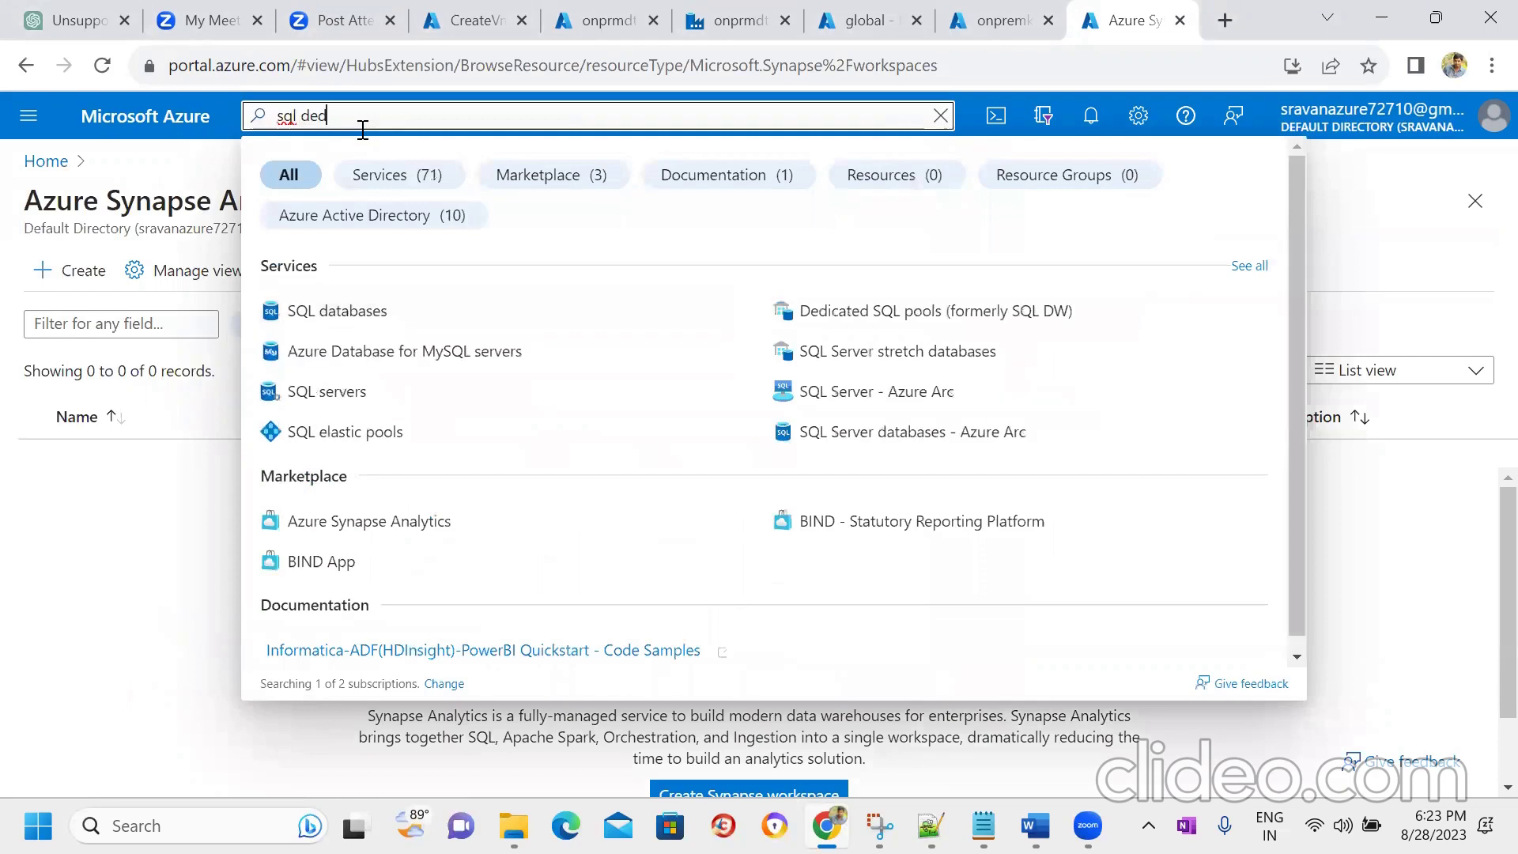
{"action": "type", "text": "i"}
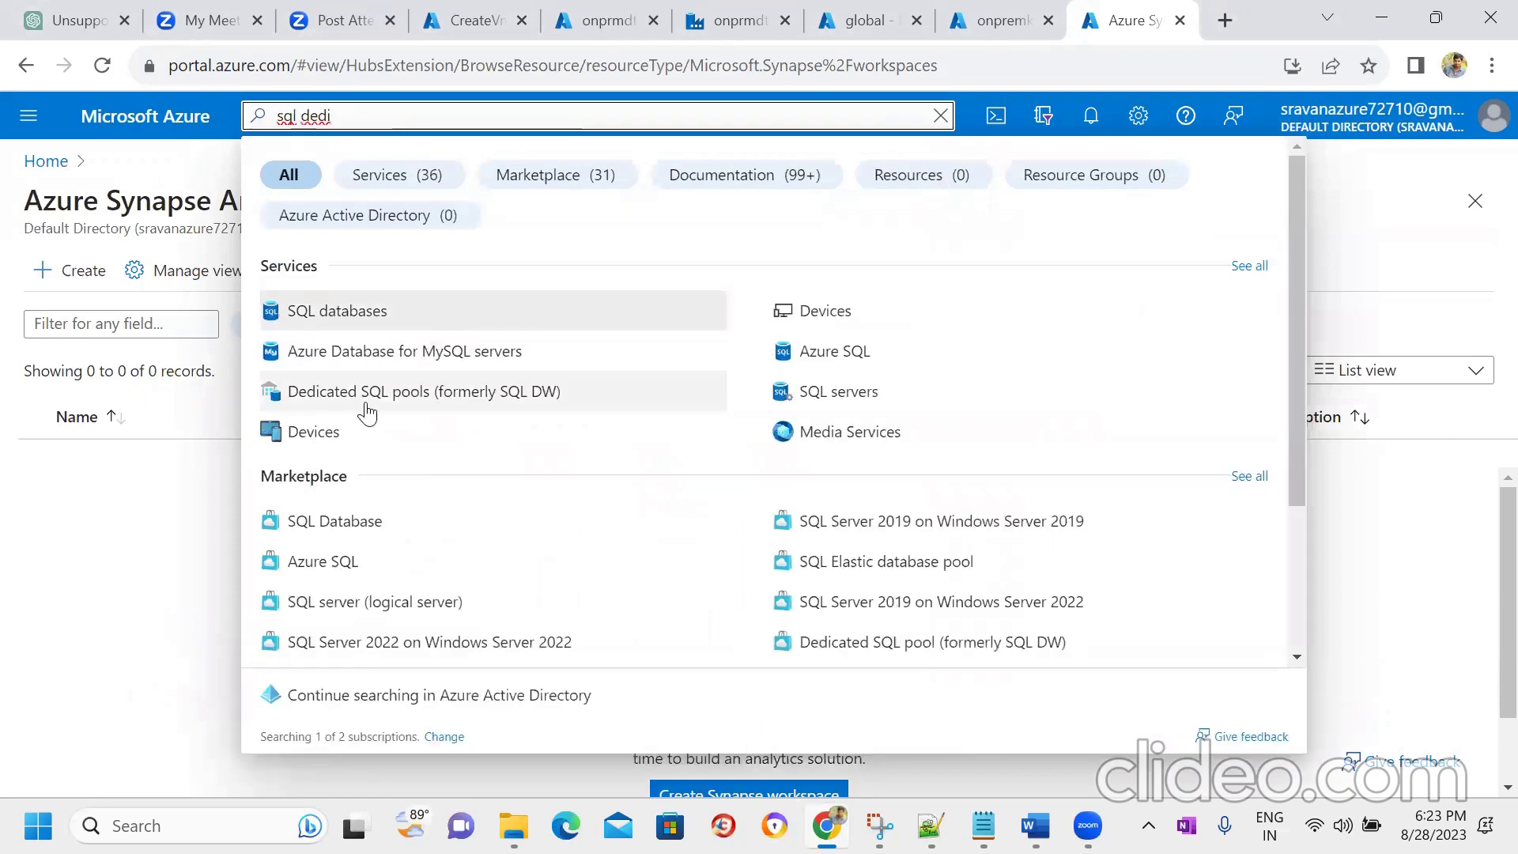
{"action": "left_click", "coordinate": [366, 392]}
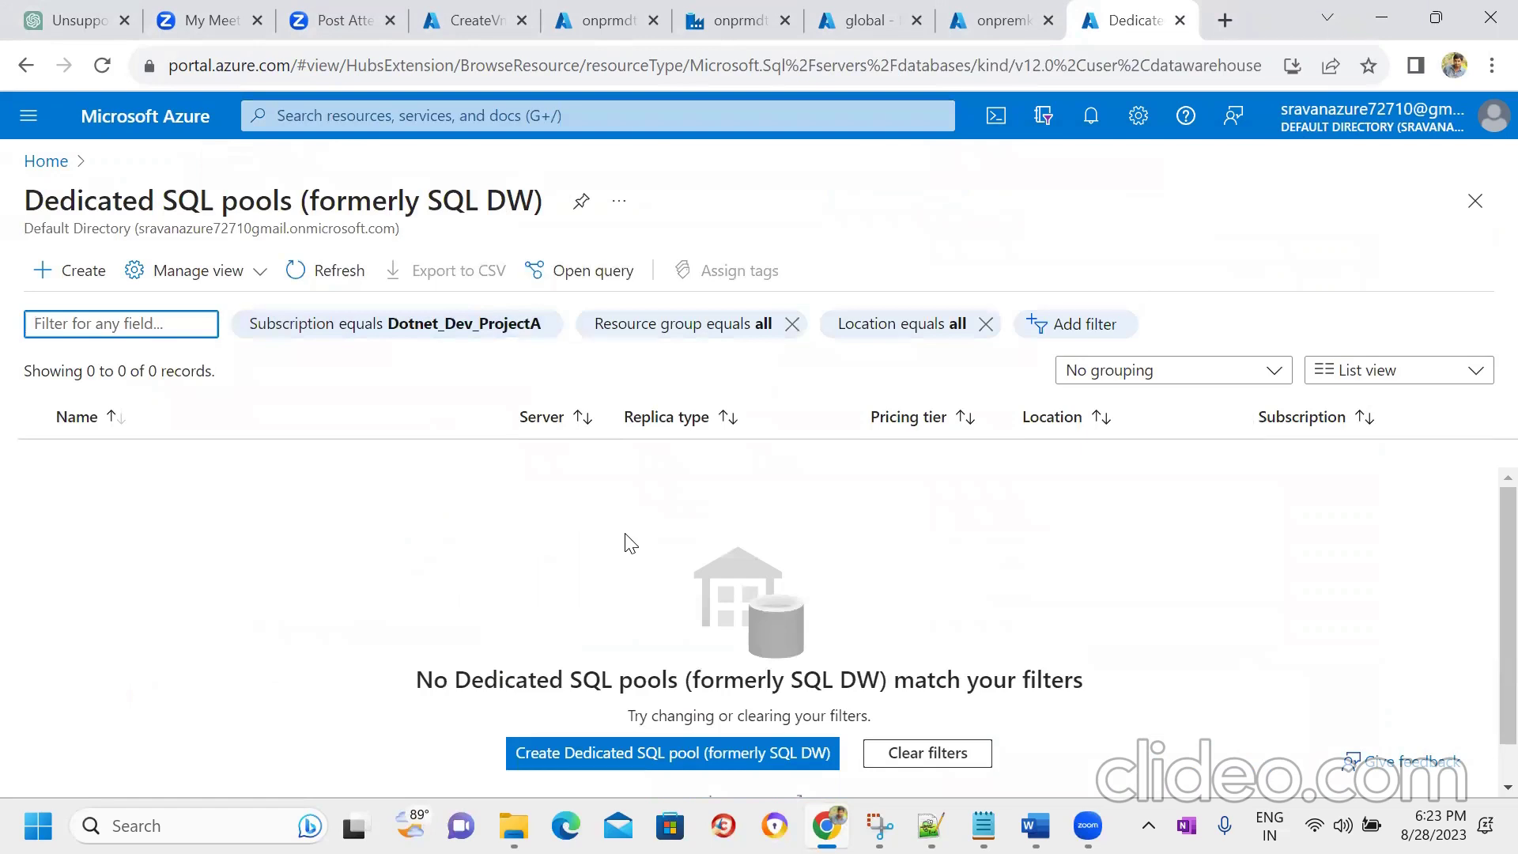
{"action": "left_click", "coordinate": [79, 277]}
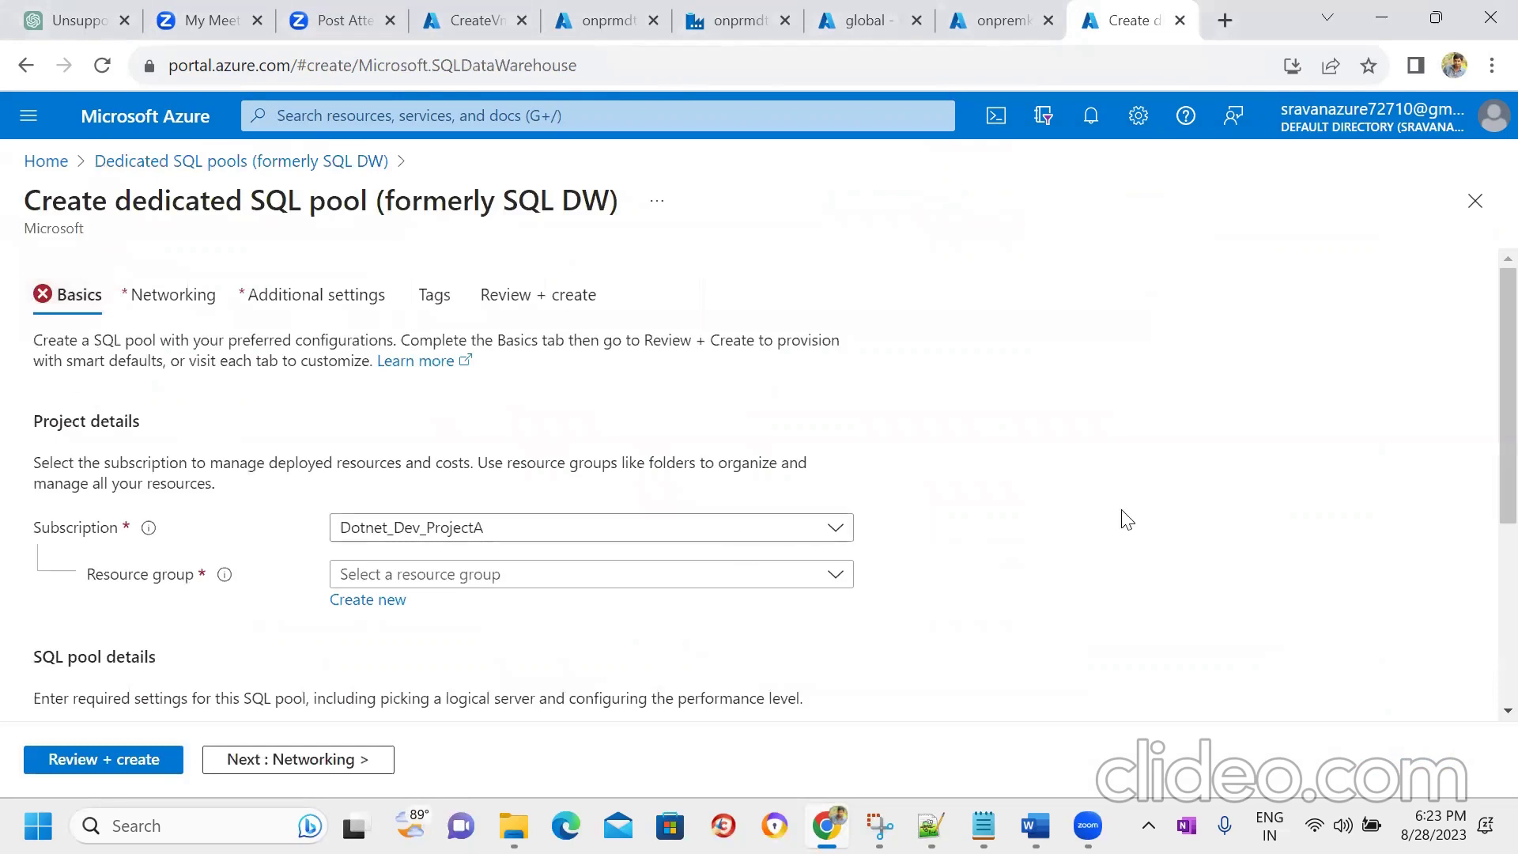
- Place the dedicated SQL pool in testrg, name it testpool, and start a new server for it
{"action": "scroll", "coordinate": [1130, 522], "scroll_direction": "down", "scroll_amount": 2}
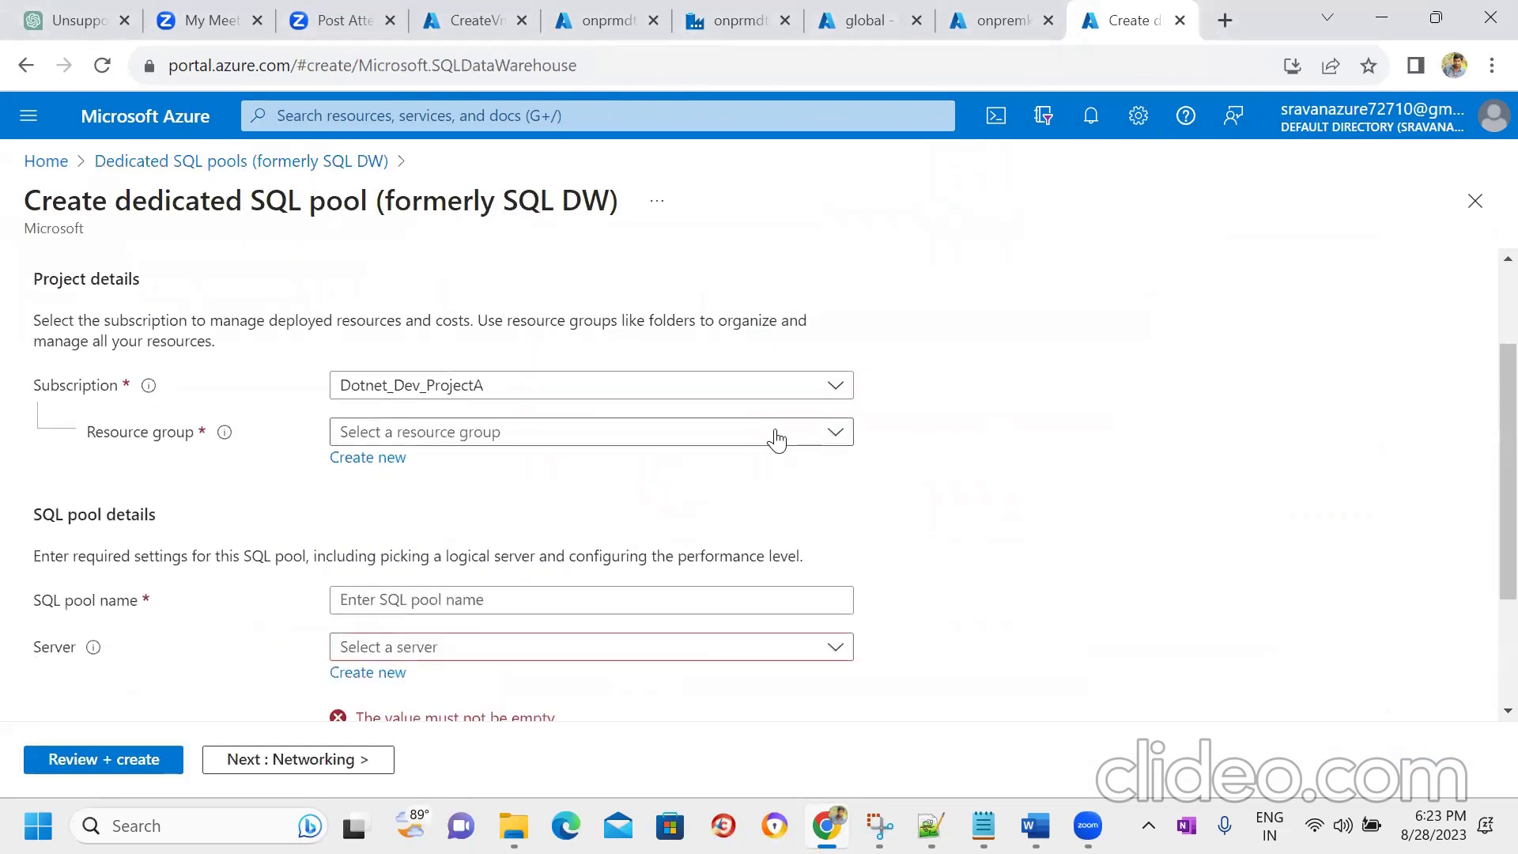
{"action": "left_click", "coordinate": [775, 433]}
{"action": "left_click", "coordinate": [434, 549]}
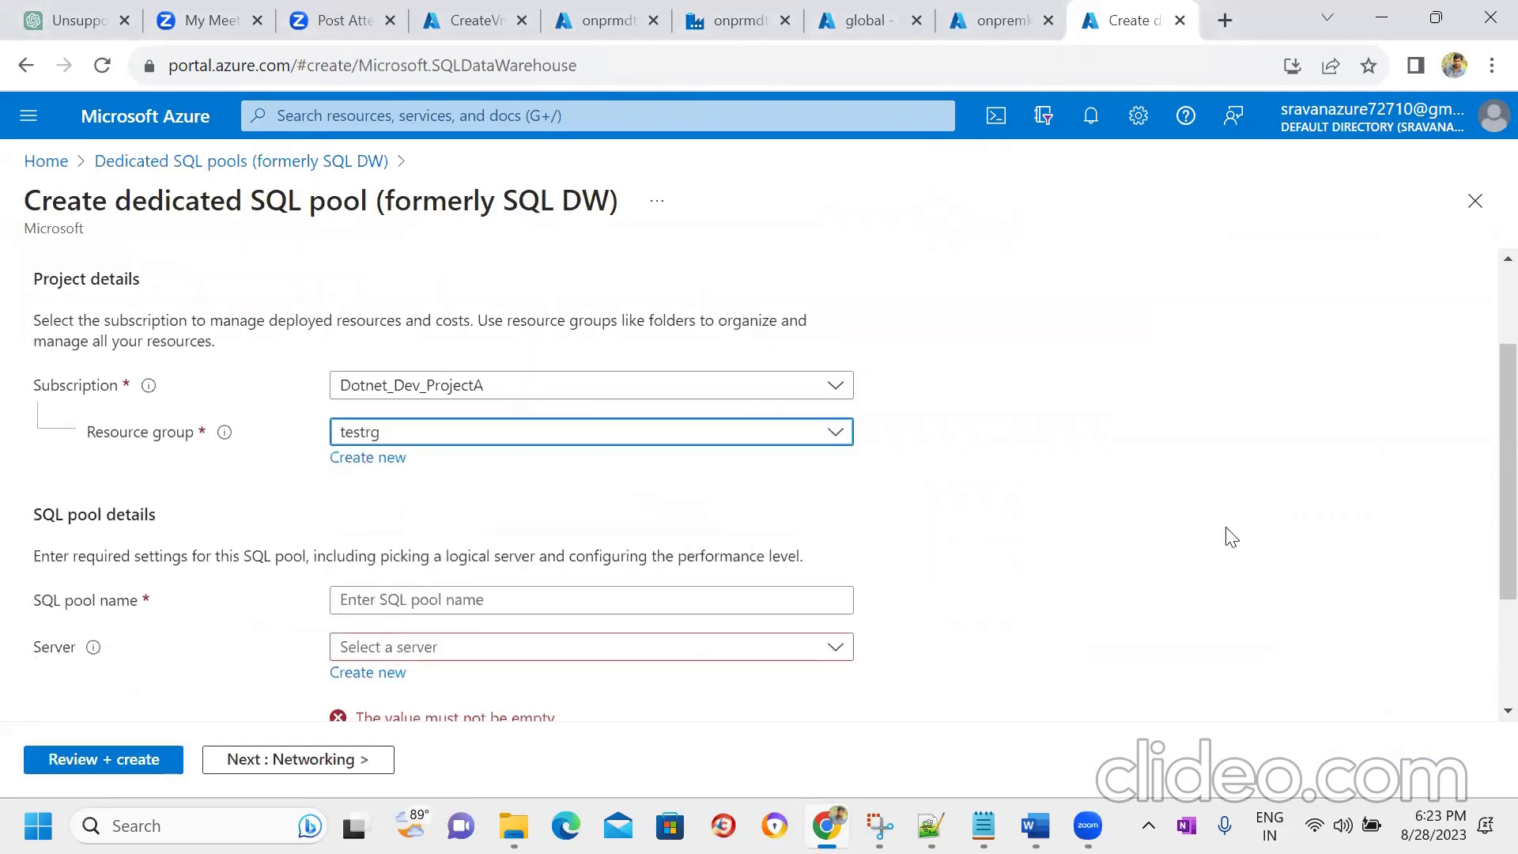
{"action": "scroll", "coordinate": [1481, 490], "scroll_direction": "down", "scroll_amount": 3}
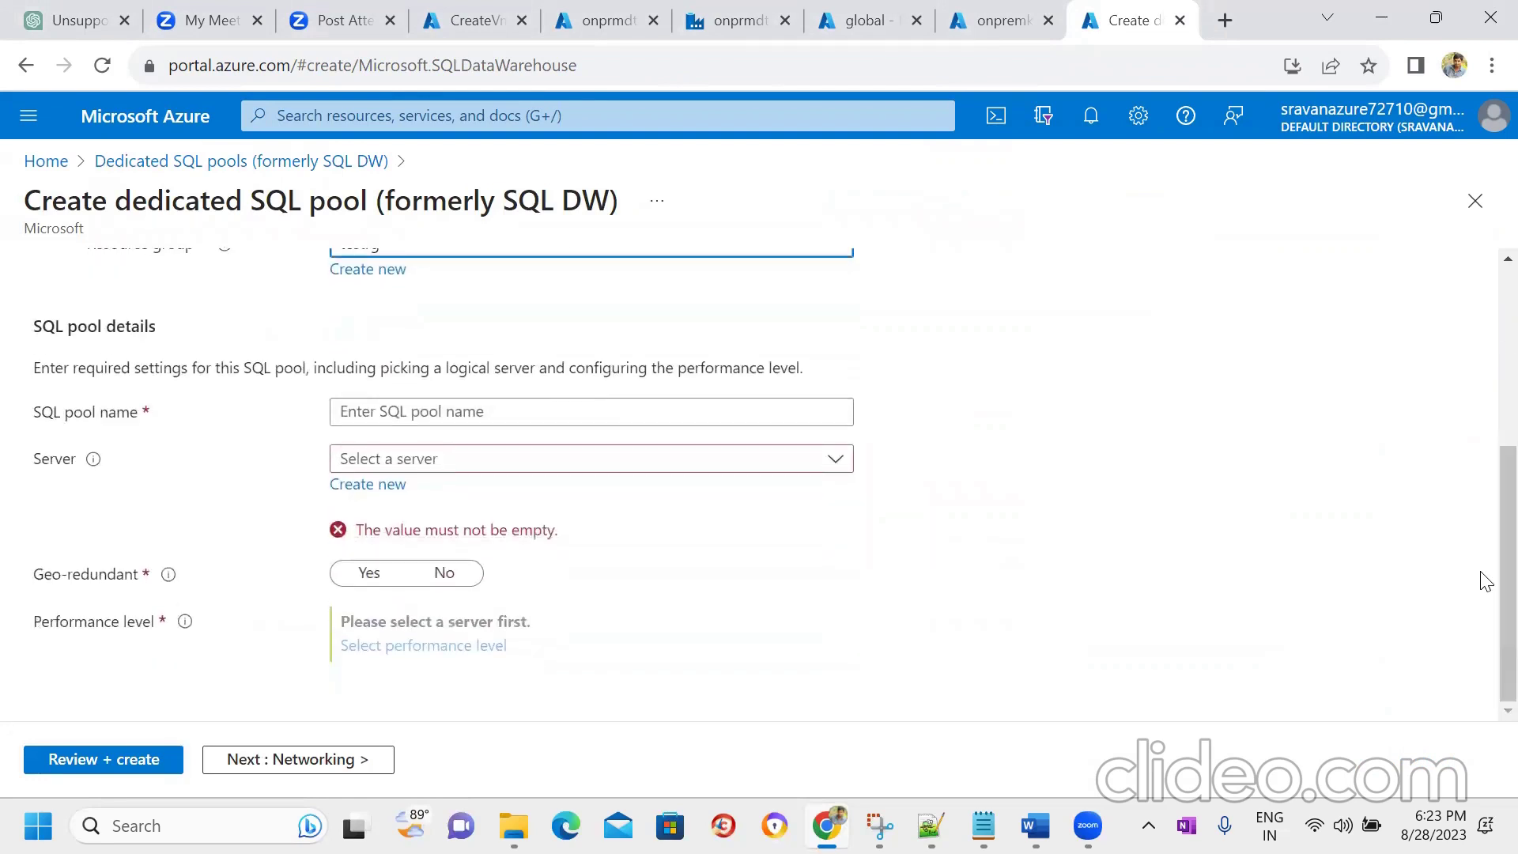
{"action": "left_click", "coordinate": [557, 413]}
{"action": "type", "text": "testpool"}
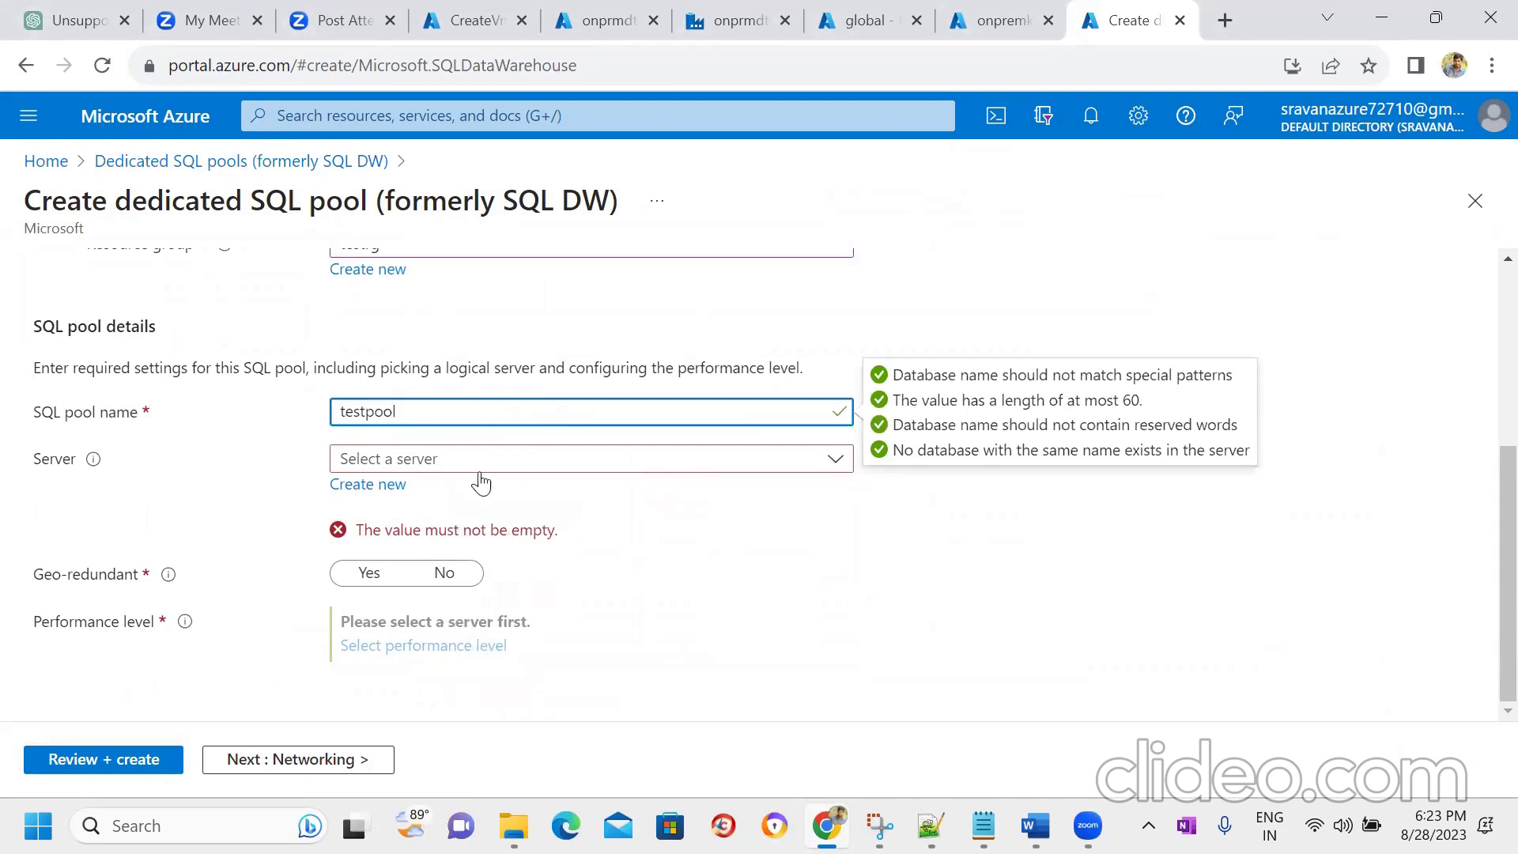
{"action": "left_click", "coordinate": [367, 485]}
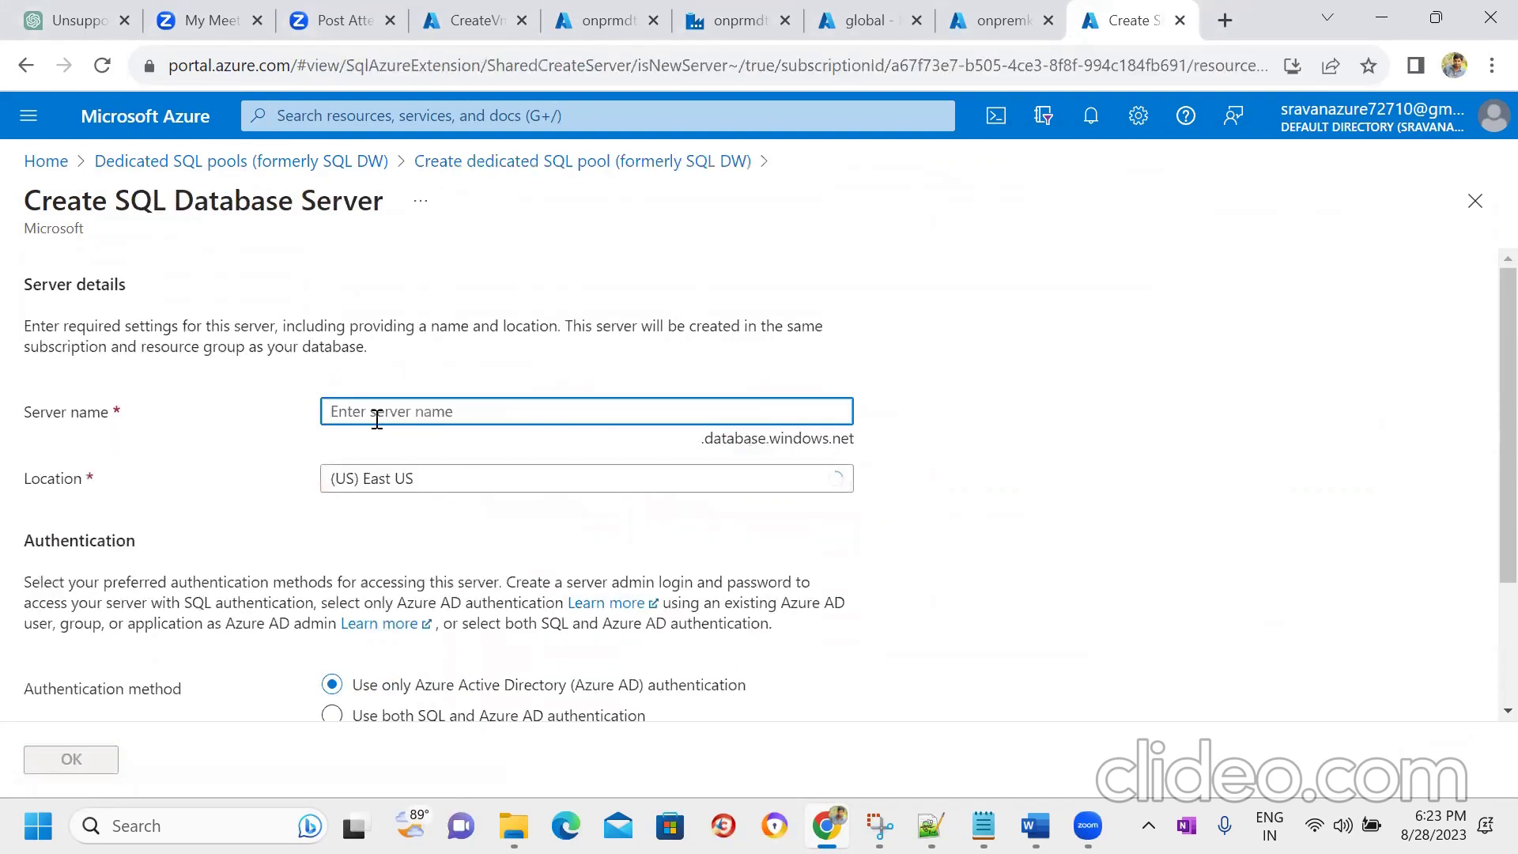
- Name the new SQL server destinaserver, shortening it until the name is available
{"action": "left_click", "coordinate": [374, 417]}
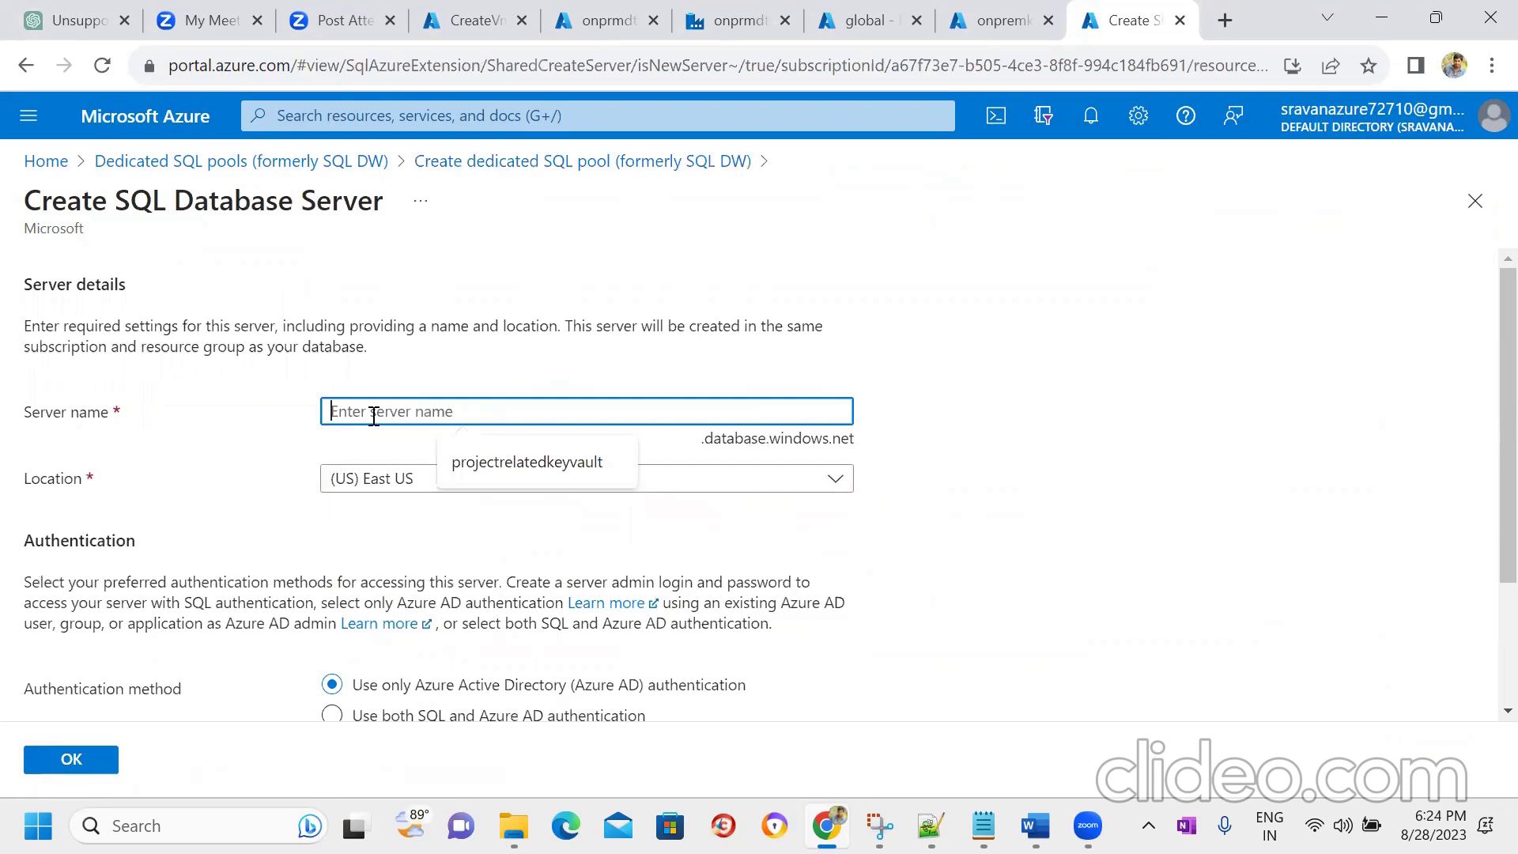
{"action": "type", "text": "onpremser"}
{"action": "key", "text": "ctrl+a"}
{"action": "type", "text": "d"}
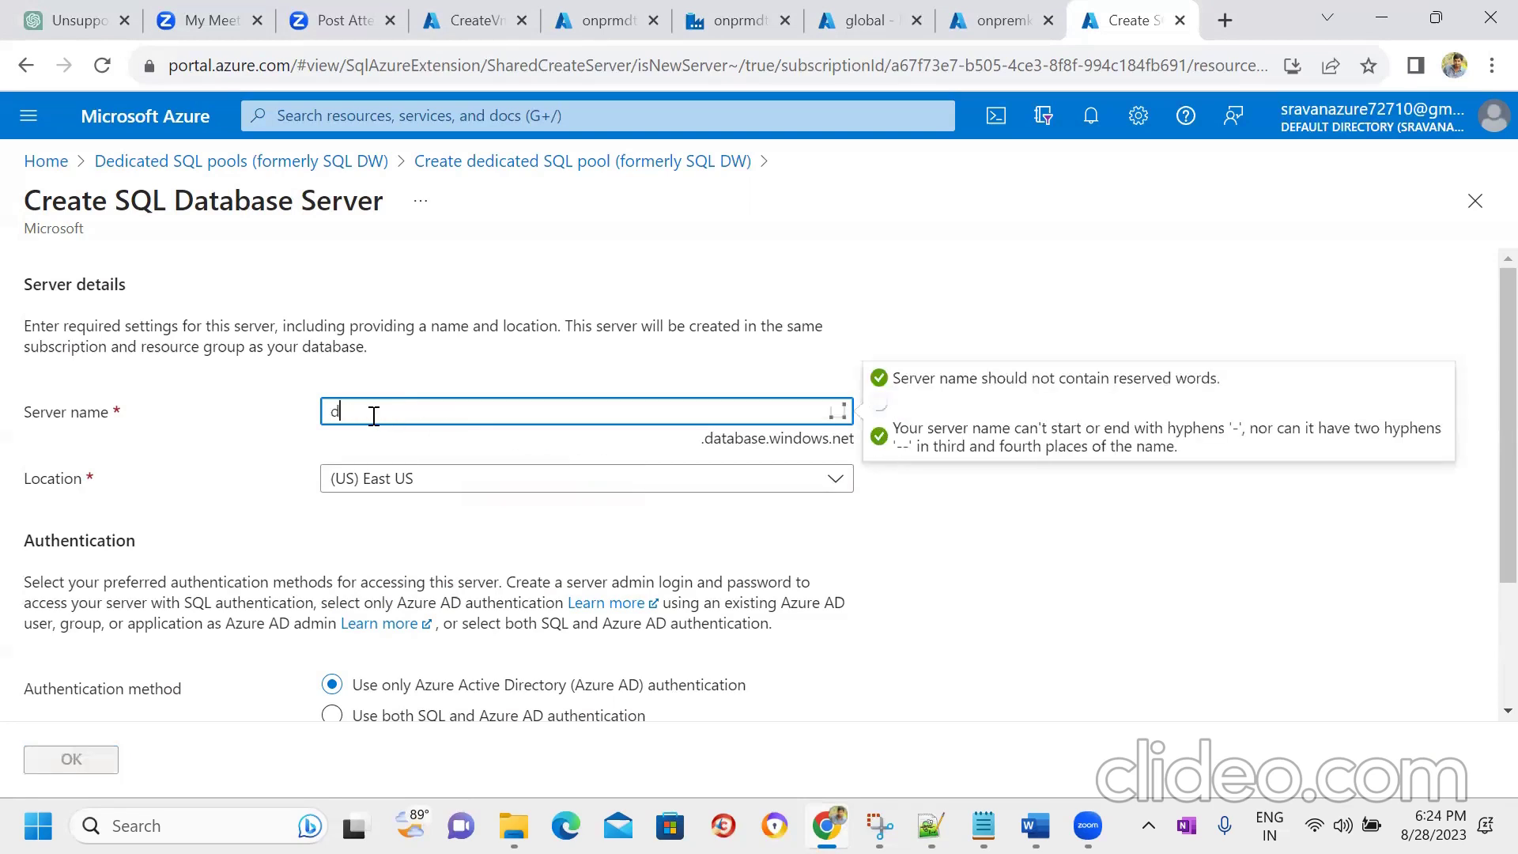
{"action": "type", "text": "estinationserver"}
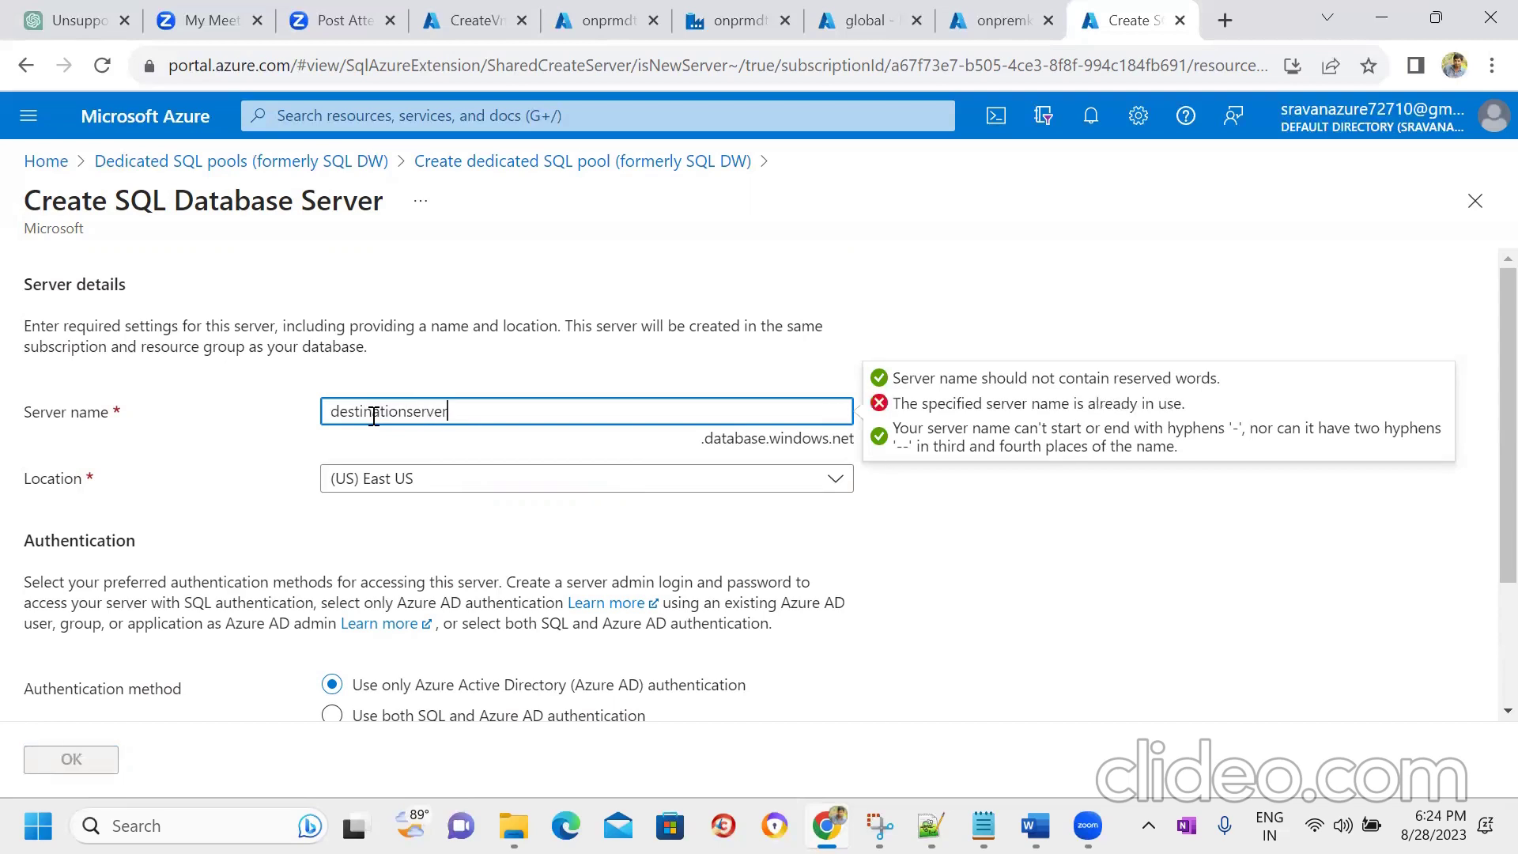
{"action": "key", "text": "Tab"}
{"action": "left_click", "coordinate": [484, 416]}
{"action": "left_click", "coordinate": [400, 411]}
{"action": "key", "text": "BackSpace"}
{"action": "key", "text": "BackSpace"}
{"action": "key", "text": "BackSpace"}
{"action": "key", "text": "BackSpace"}
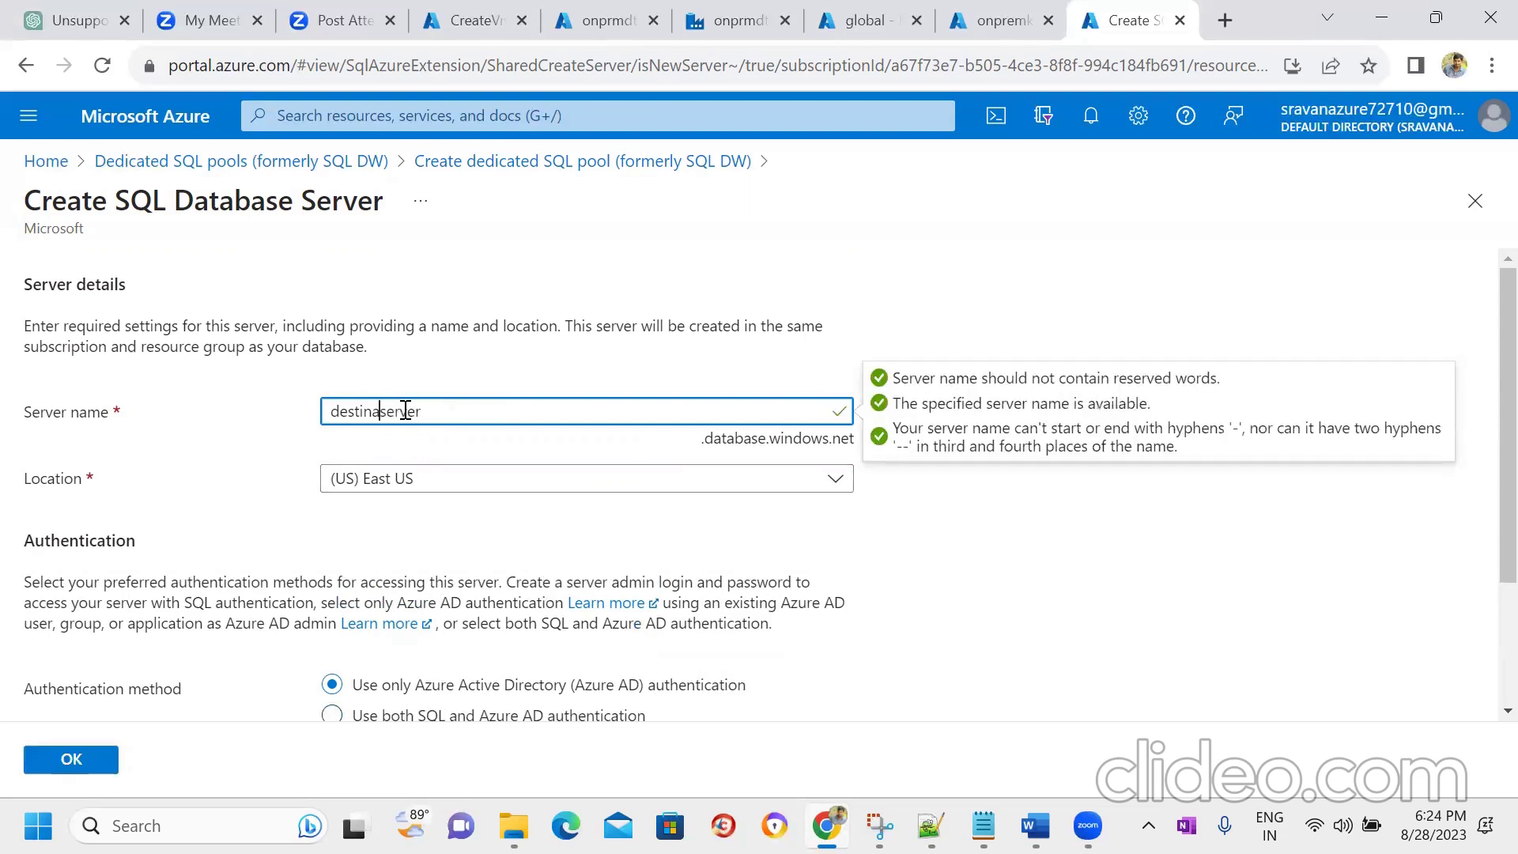
- Use SQL authentication with a server admin login and matching password, and accept the server
{"action": "scroll", "coordinate": [1486, 431], "scroll_direction": "down", "scroll_amount": 2}
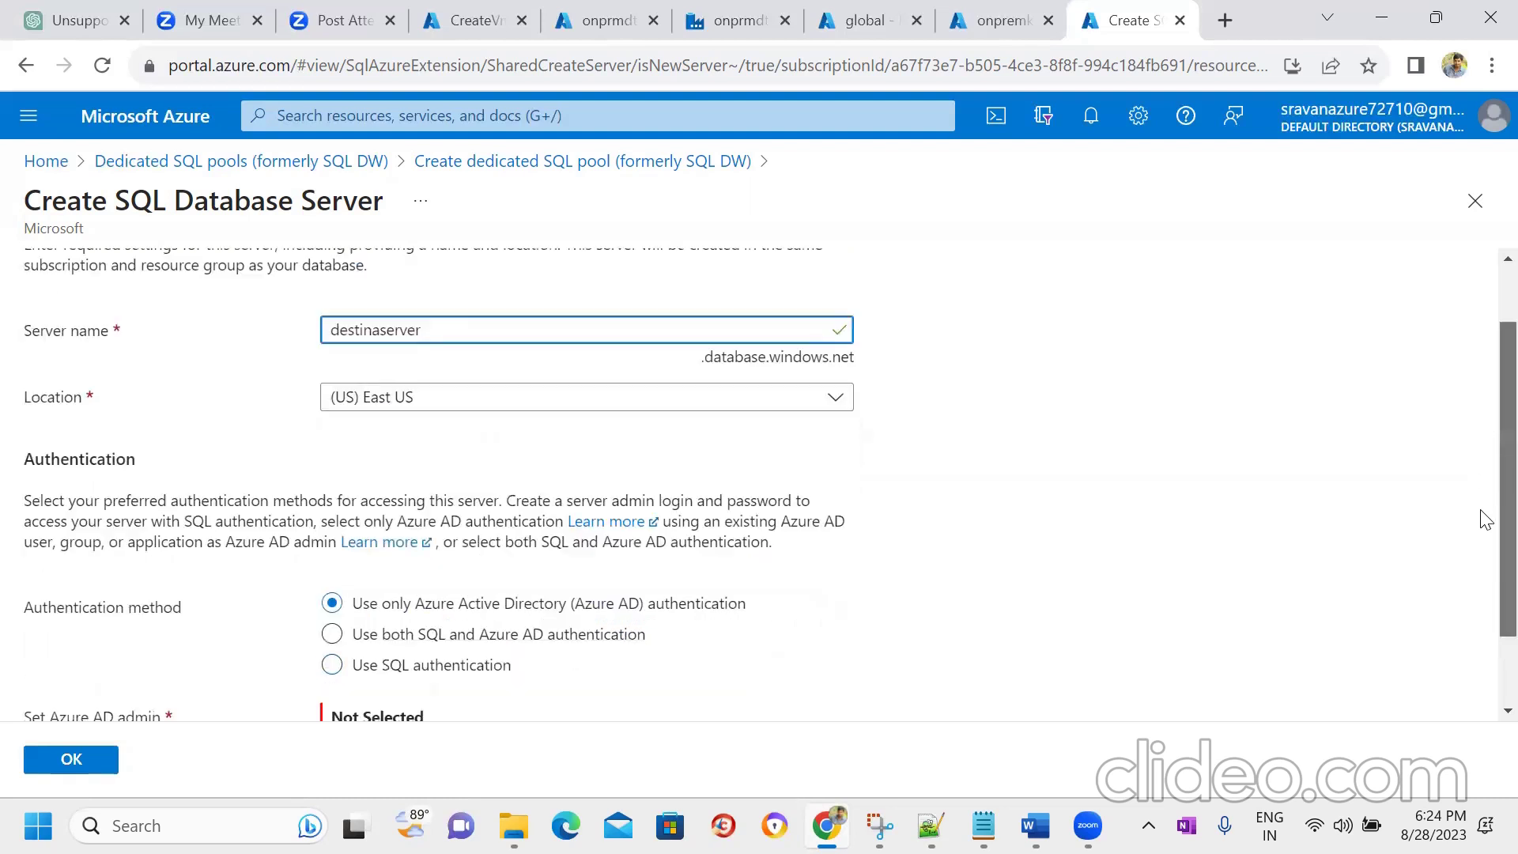
{"action": "left_click", "coordinate": [413, 571]}
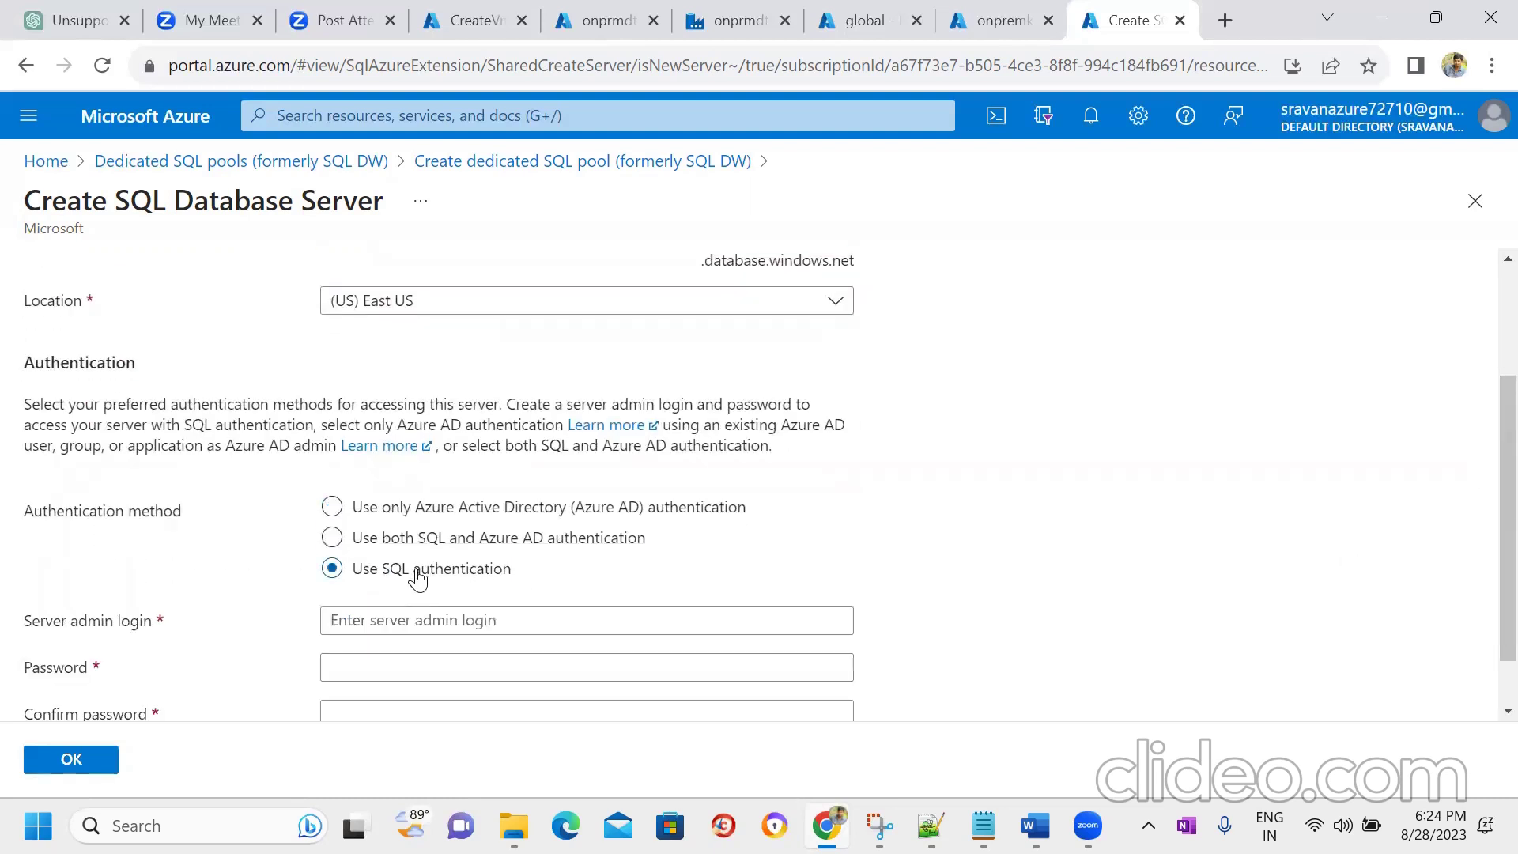
{"action": "scroll", "coordinate": [1485, 554], "scroll_direction": "down", "scroll_amount": 1}
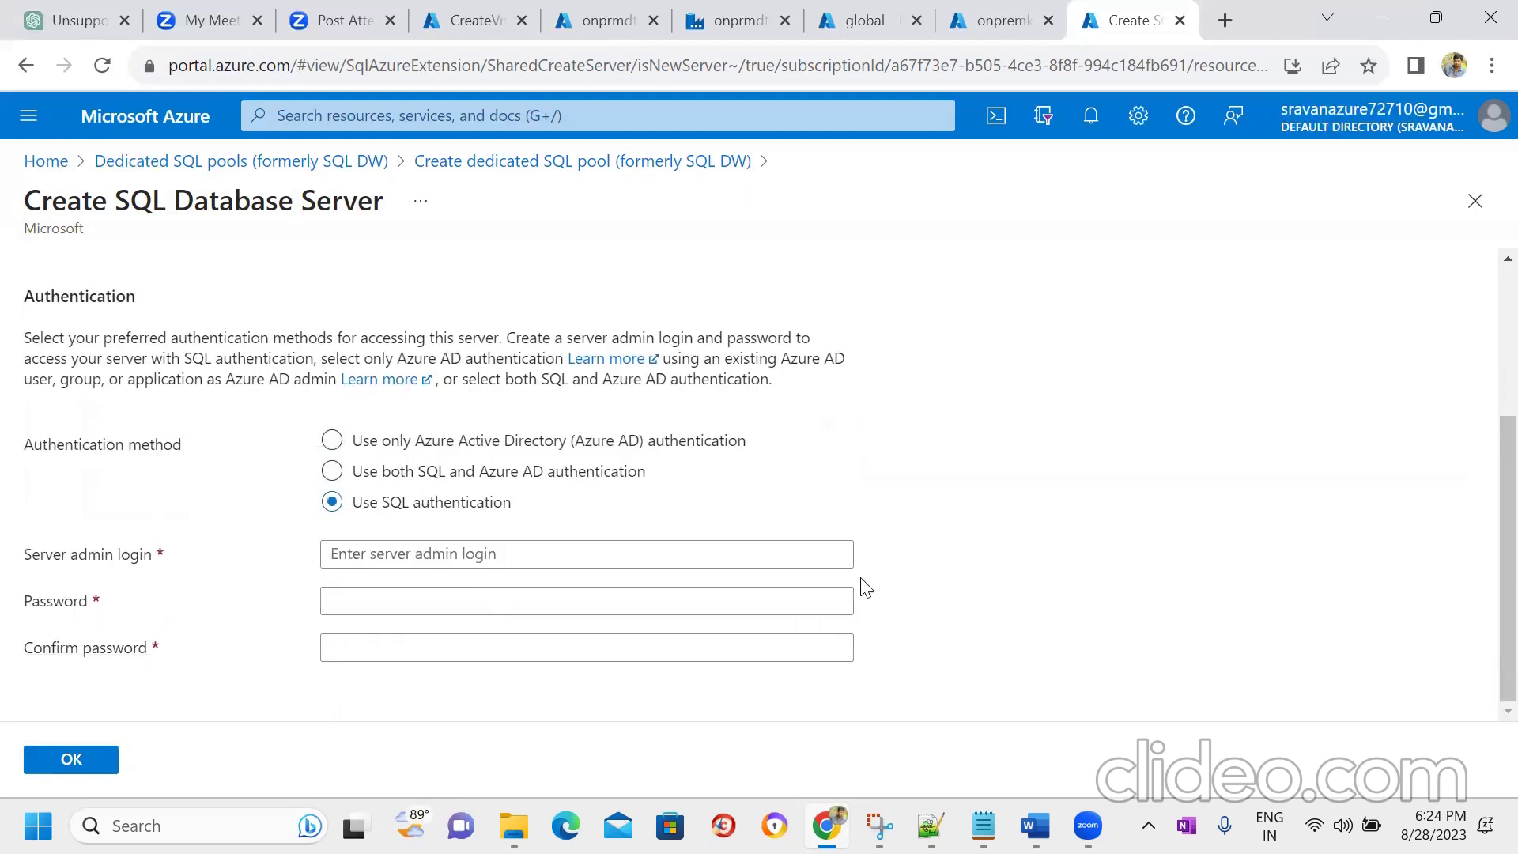
{"action": "left_click", "coordinate": [817, 553]}
{"action": "type", "text": "sravan"}
{"action": "key", "text": "Tab"}
{"action": "type", "text": "••"}
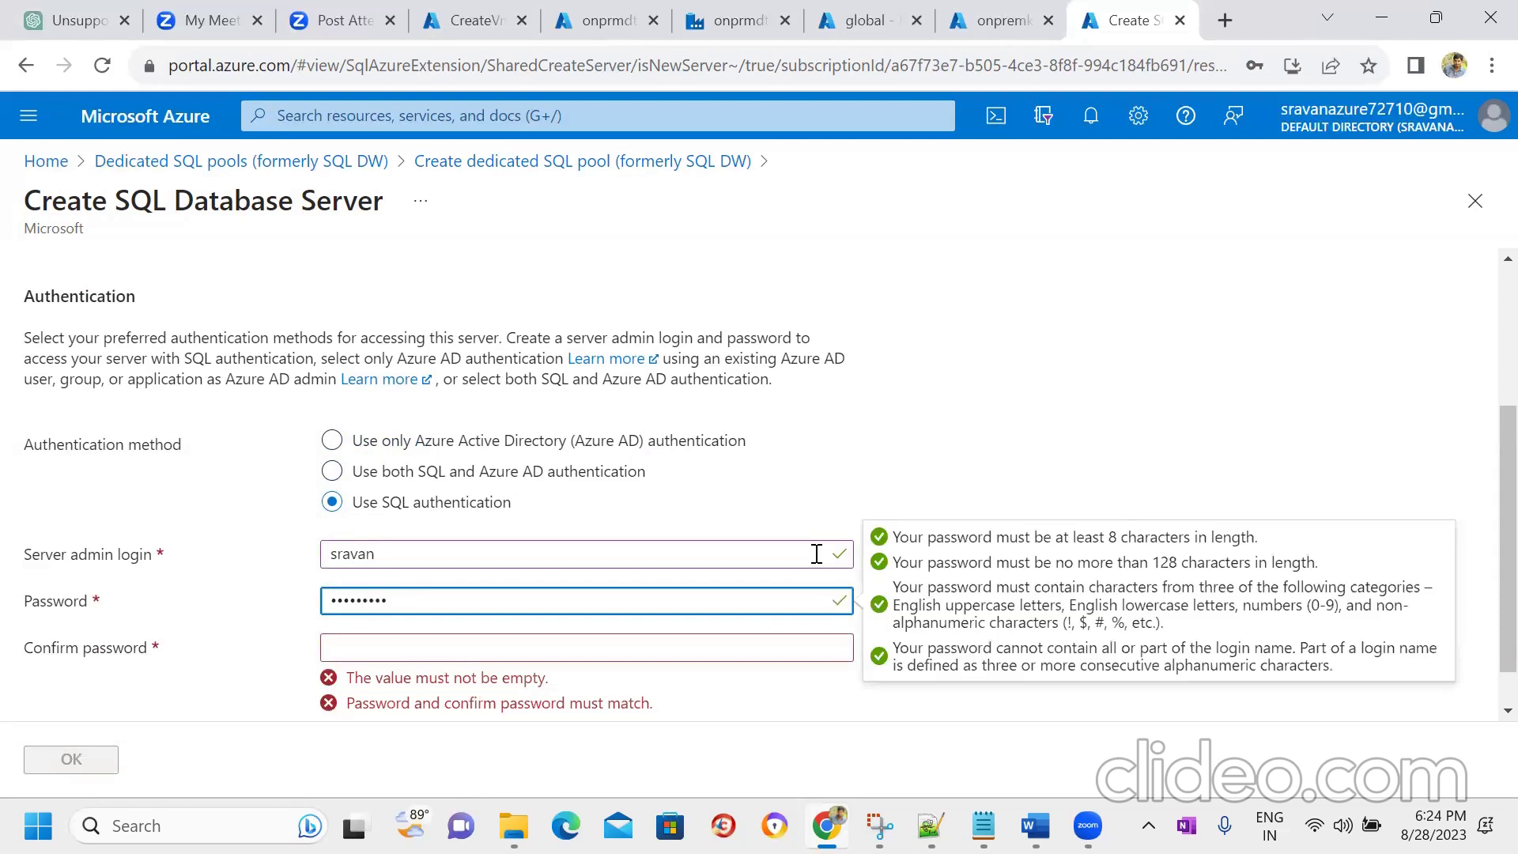
{"action": "key", "text": "Tab"}
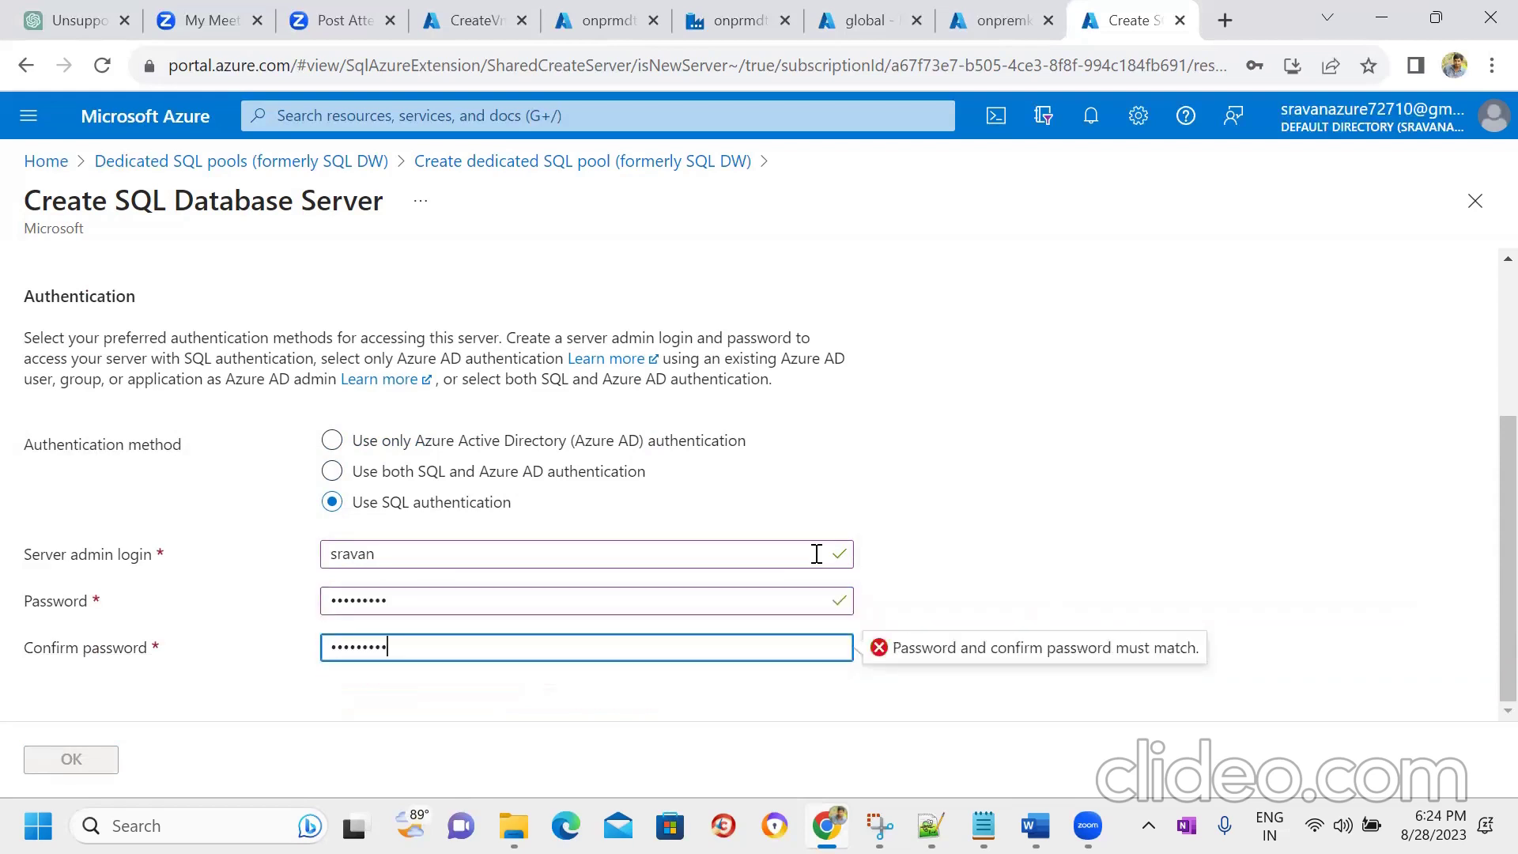
{"action": "left_click", "coordinate": [92, 763]}
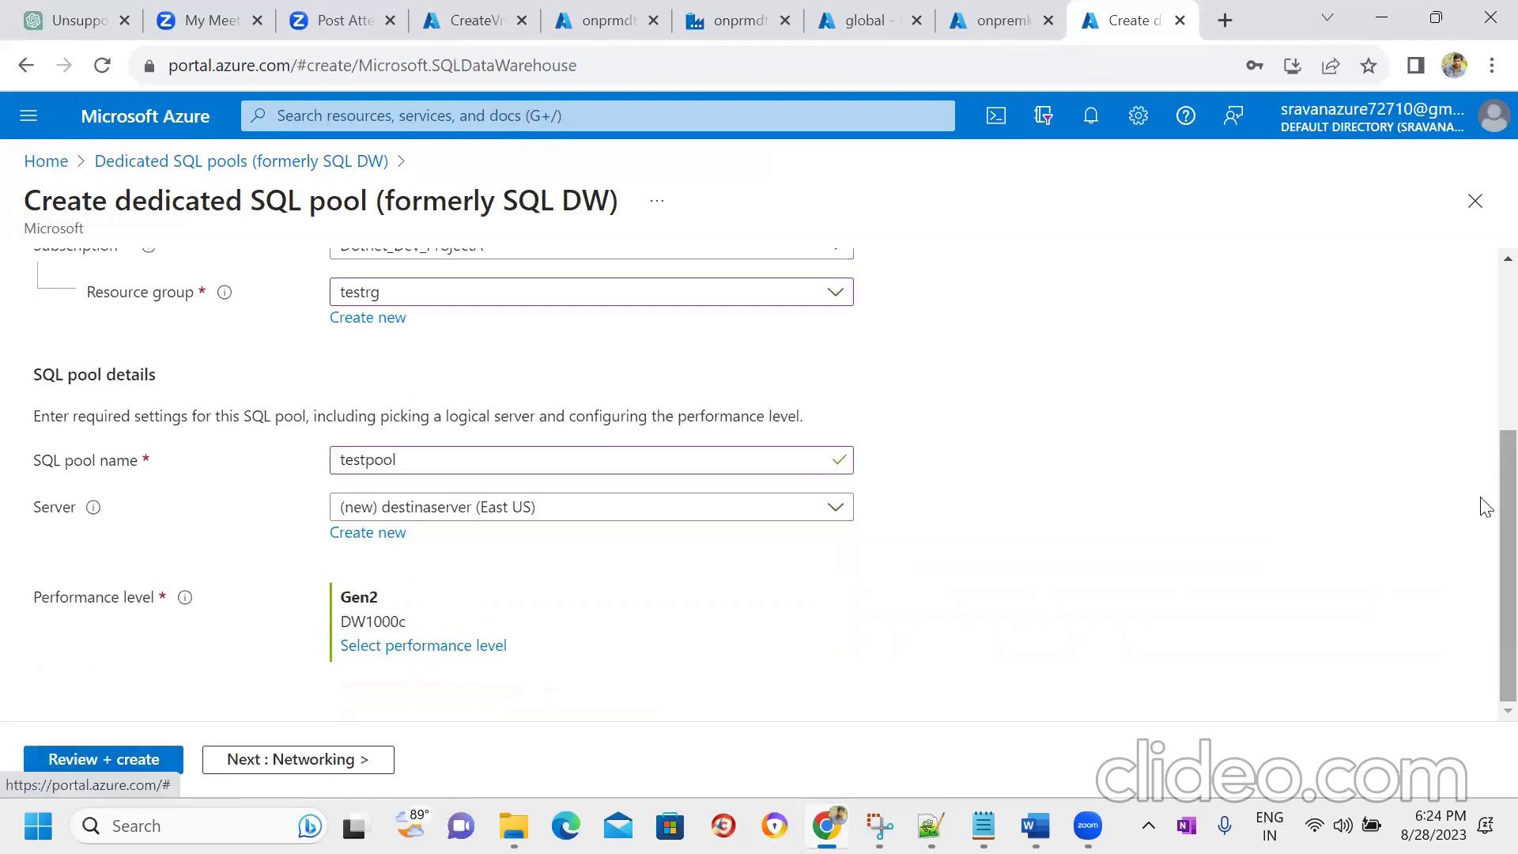
- Scale testpool's performance level from DW1000c down to Gen2 DW100c and apply it
{"action": "scroll", "coordinate": [1484, 474], "scroll_direction": "up", "scroll_amount": 1}
{"action": "scroll", "coordinate": [1482, 514], "scroll_direction": "down", "scroll_amount": 1}
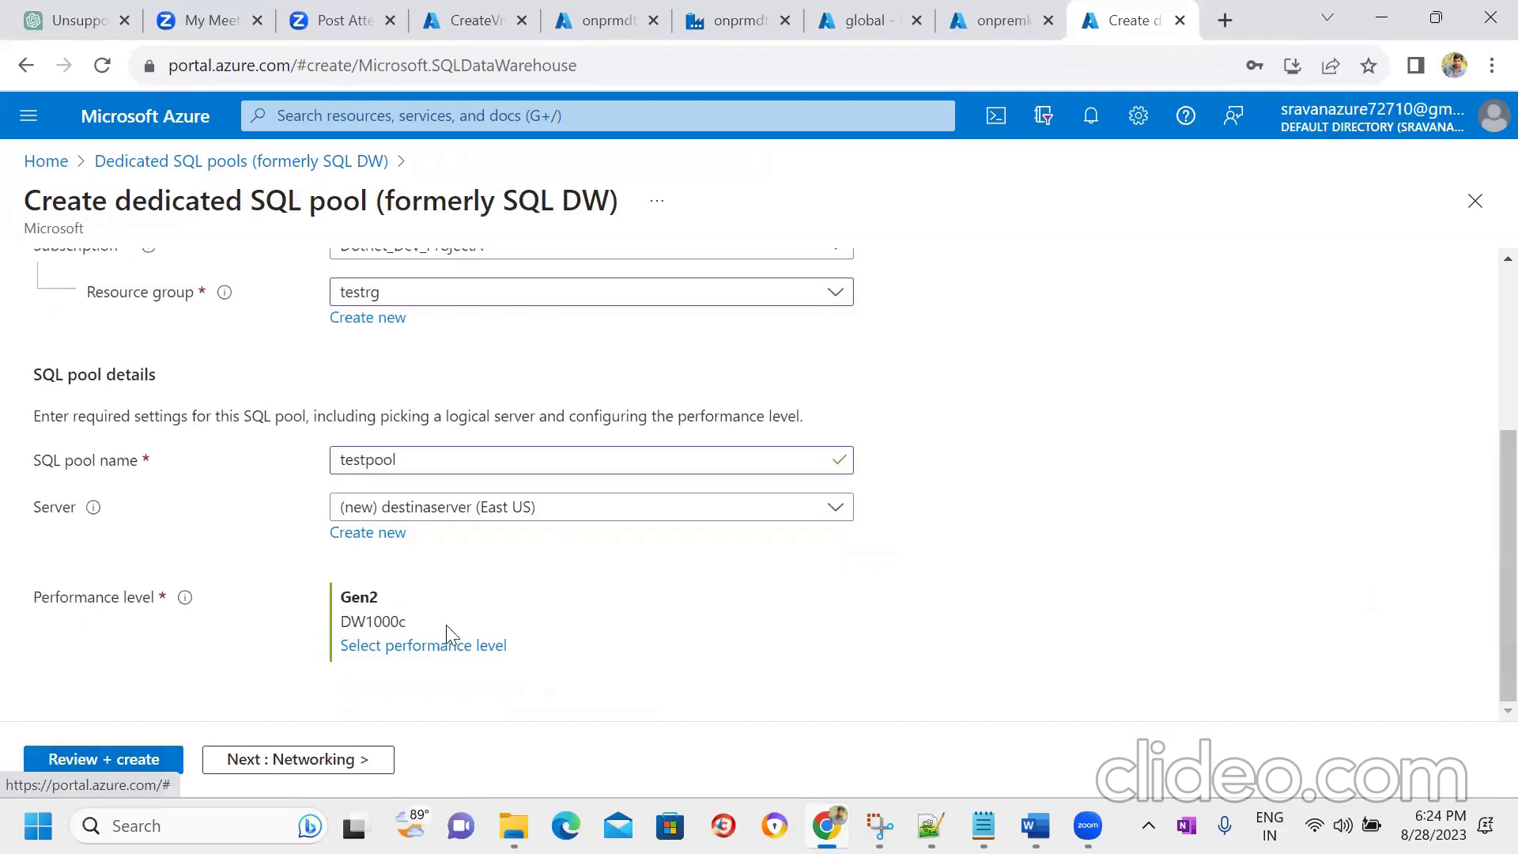
{"action": "left_click", "coordinate": [410, 648]}
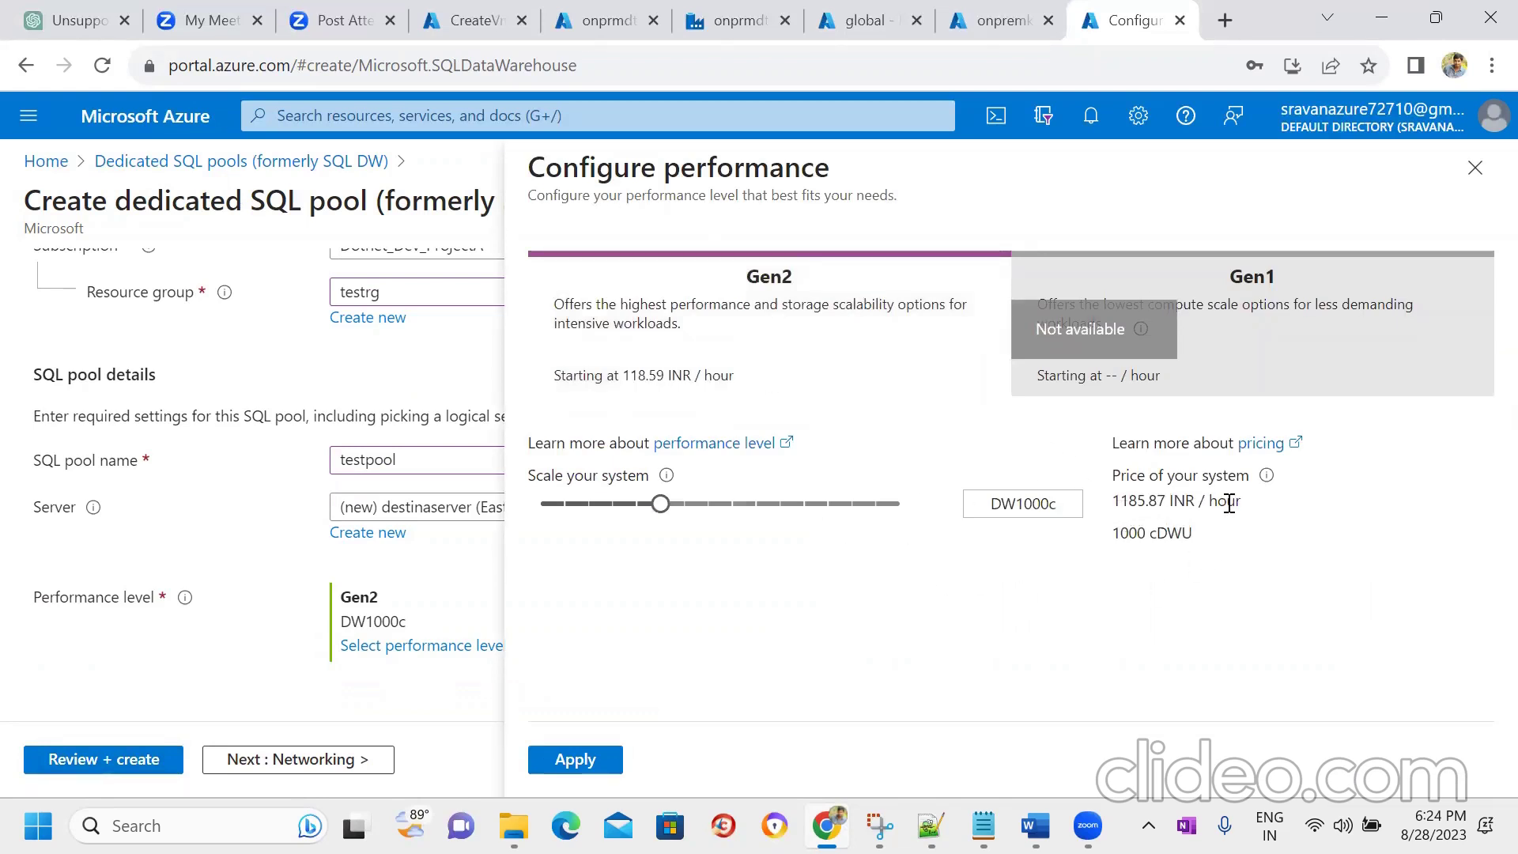
{"action": "double_click", "coordinate": [1124, 499]}
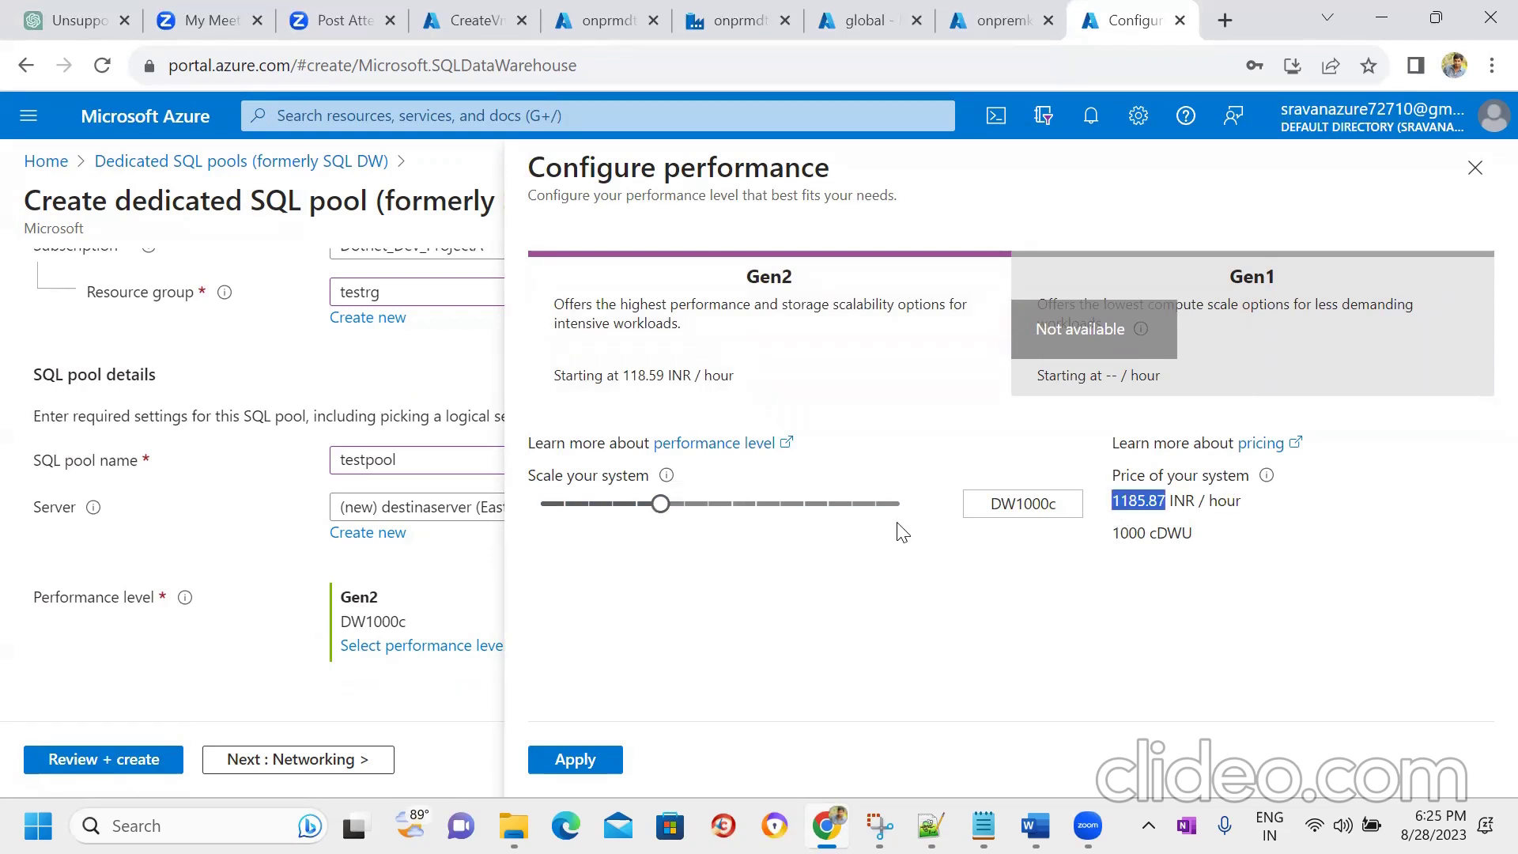
{"action": "left_click_drag", "start_coordinate": [606, 523], "coordinate": [789, 583]}
{"action": "left_click", "coordinate": [538, 510]}
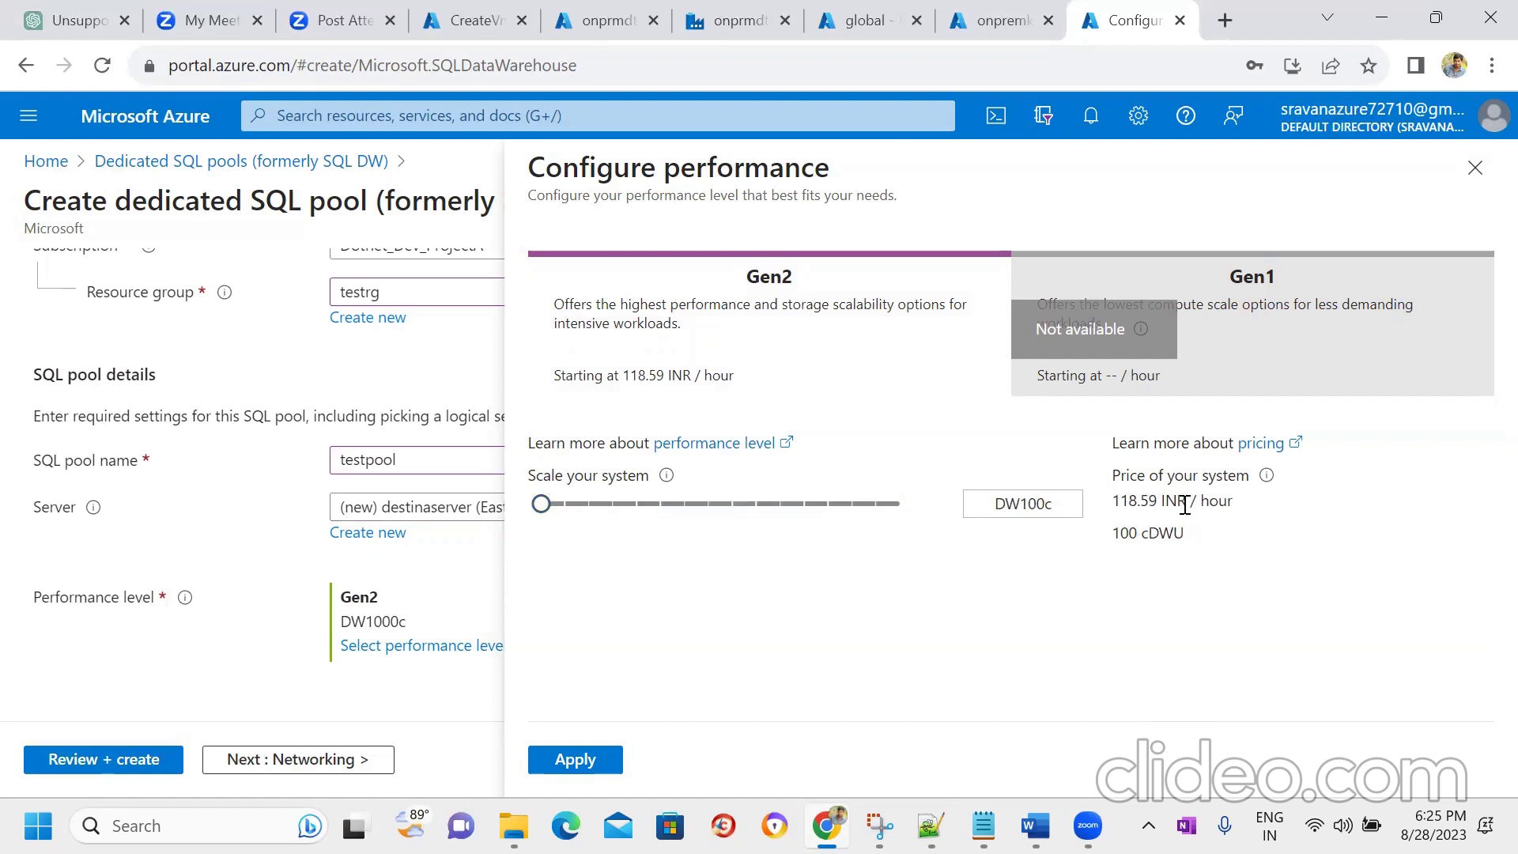
{"action": "left_click", "coordinate": [571, 761]}
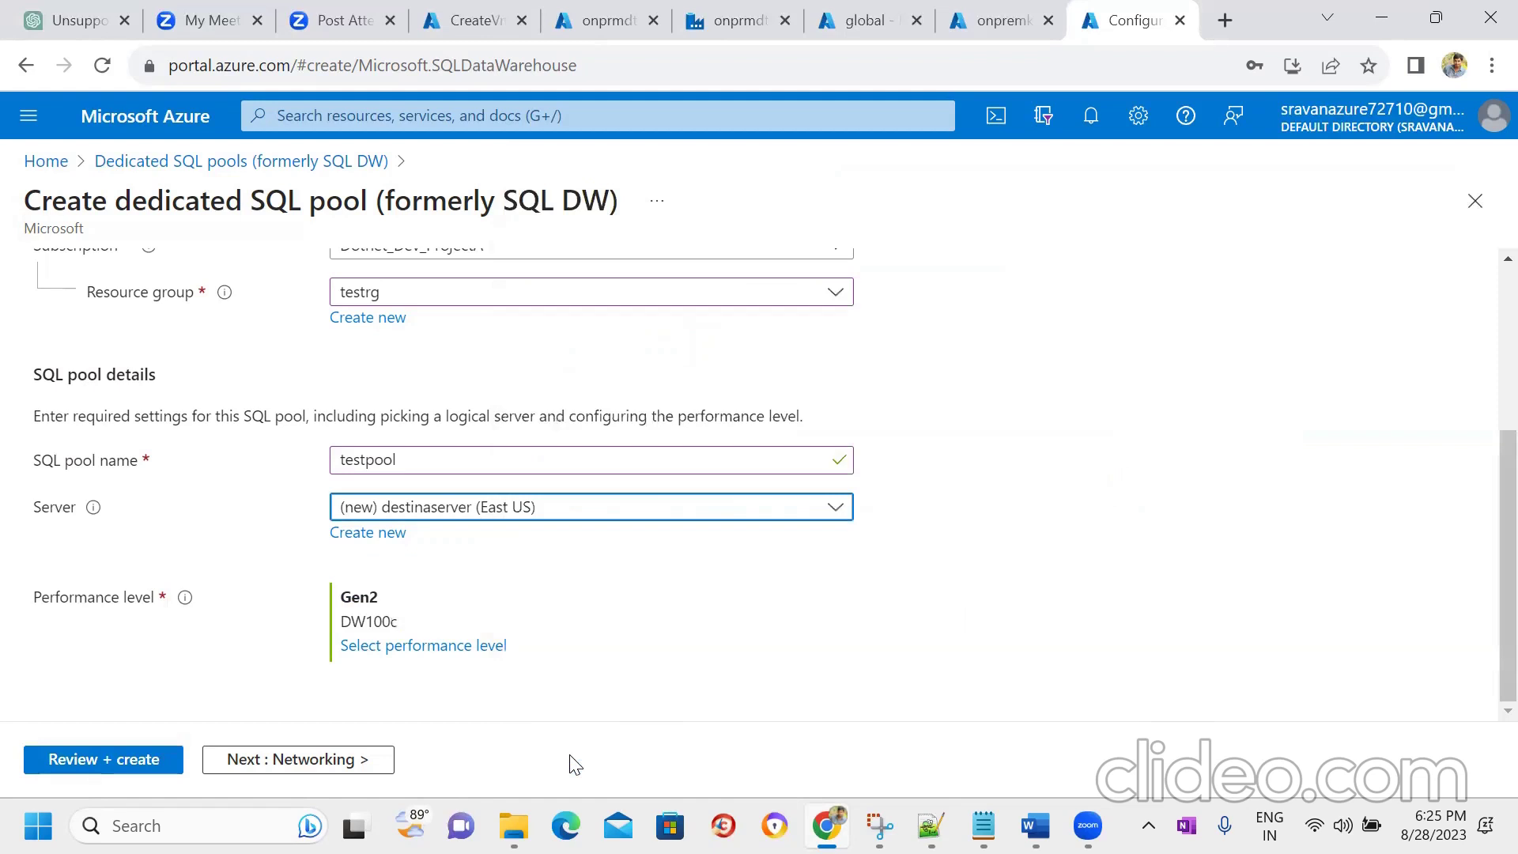
- Advance the testpool setup through Networking and Additional settings, keeping the defaults
{"action": "left_click", "coordinate": [285, 761]}
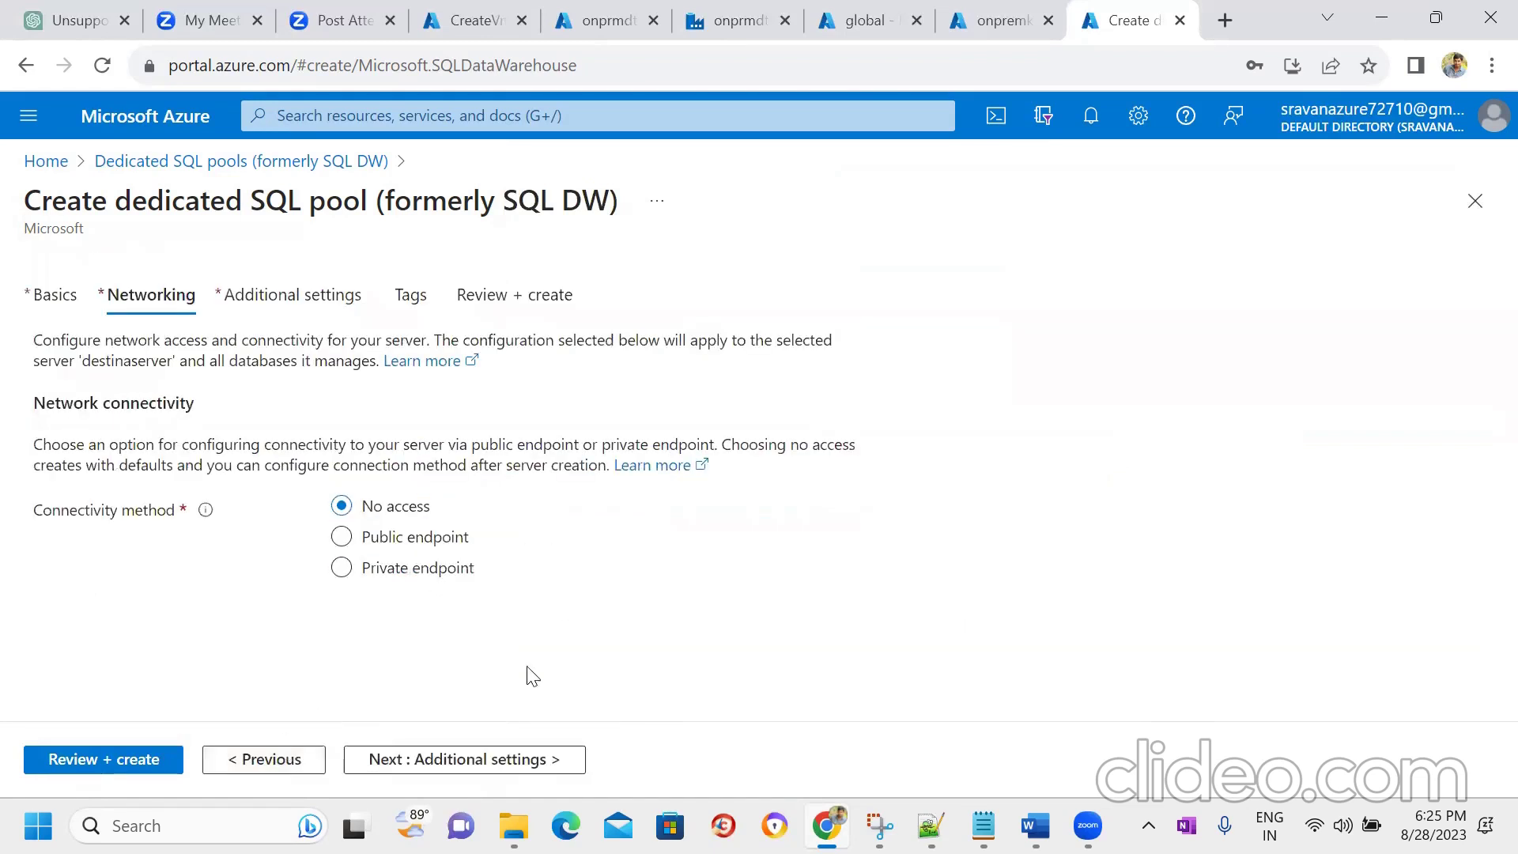
{"action": "left_click", "coordinate": [427, 757]}
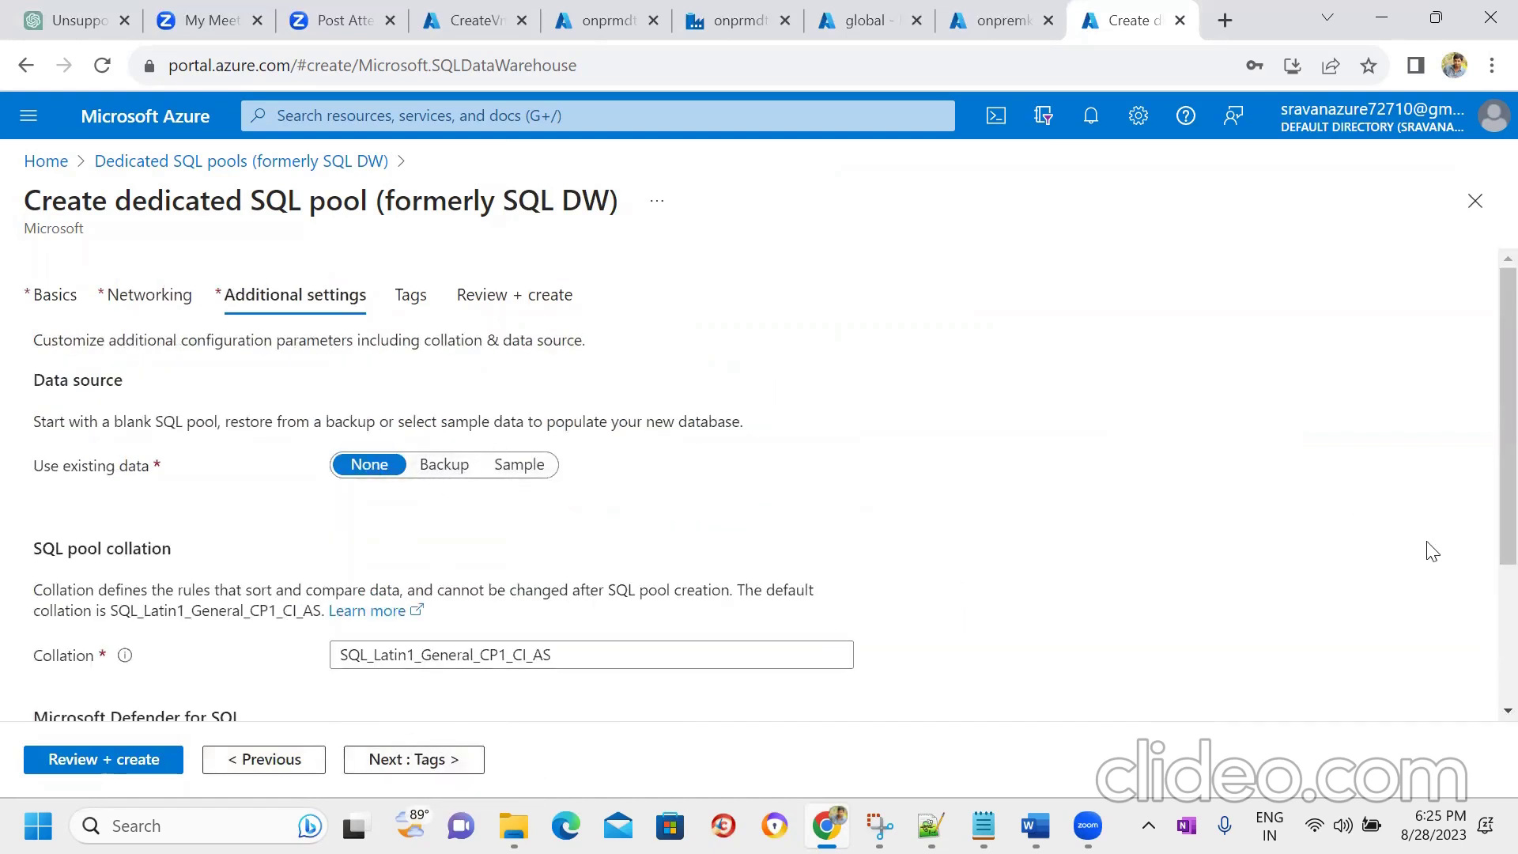
{"action": "scroll", "coordinate": [1482, 458], "scroll_direction": "down", "scroll_amount": 2}
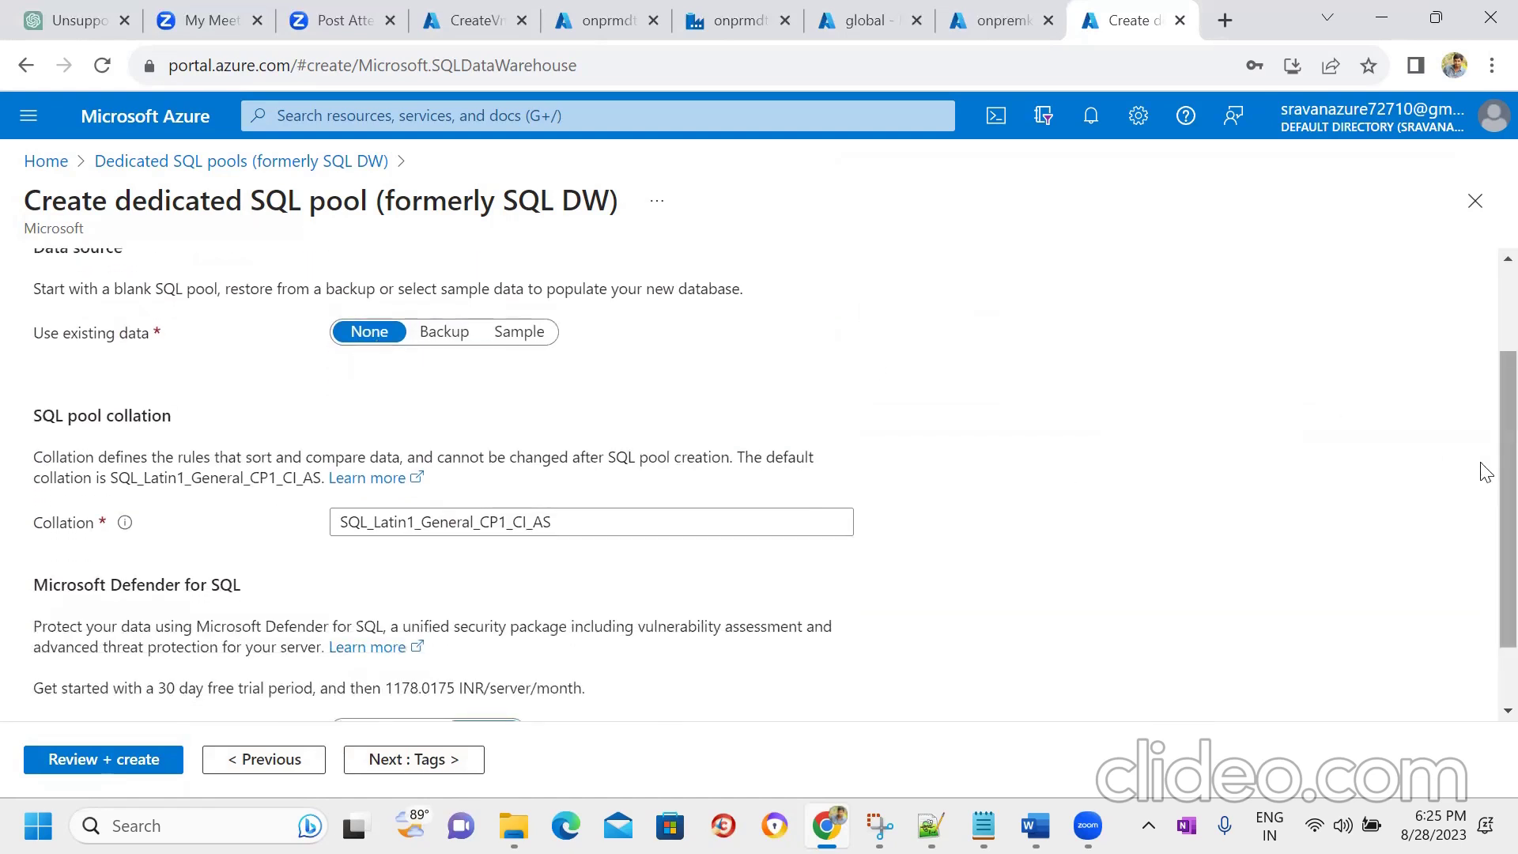
{"action": "scroll", "coordinate": [1483, 505], "scroll_direction": "down", "scroll_amount": 1}
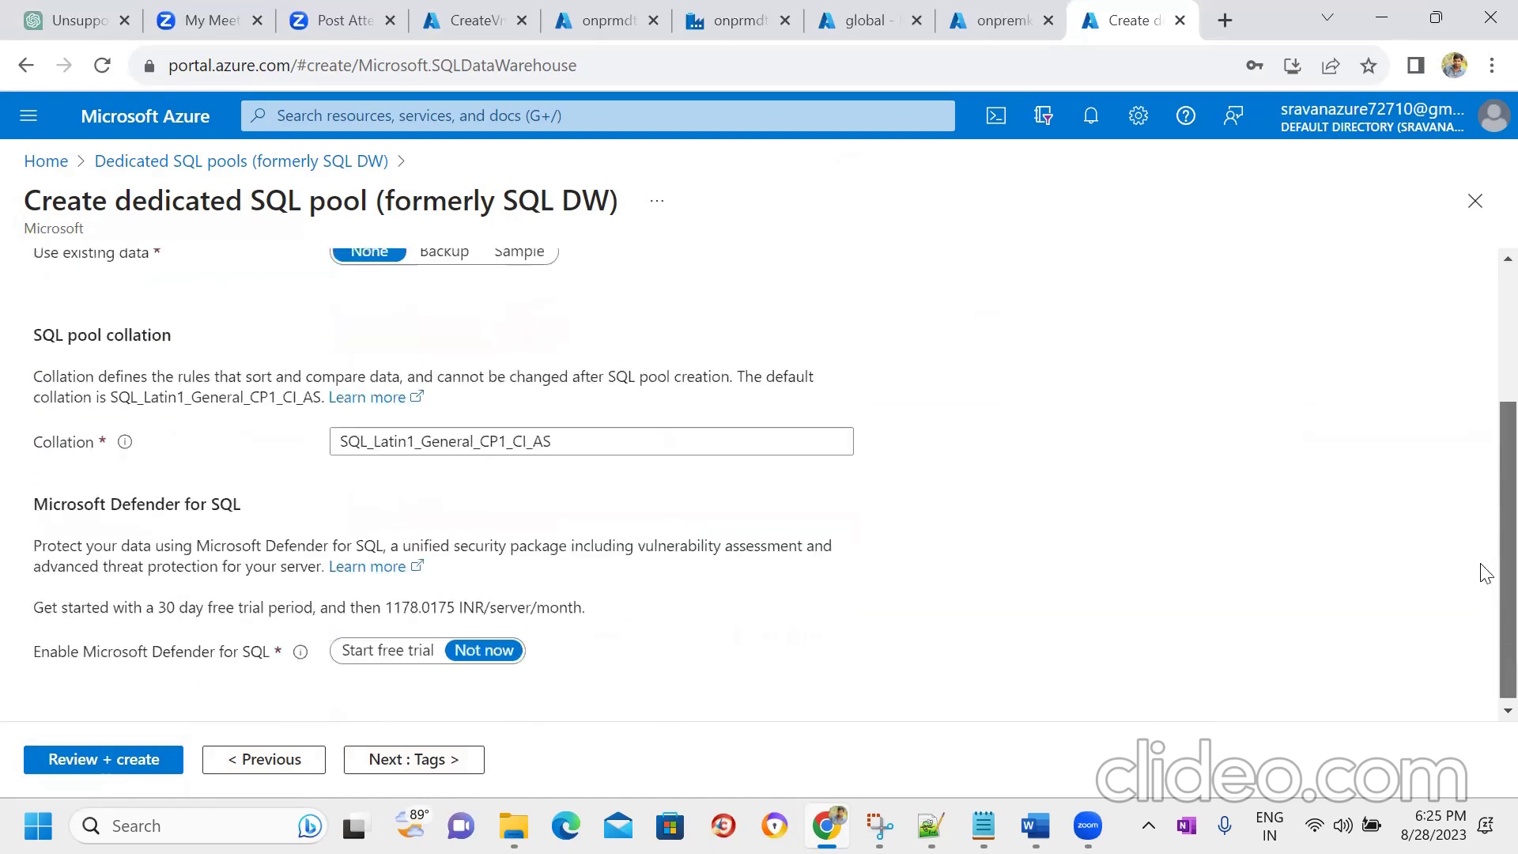
- Pass Tags, create testpool on Review + create, and return to the CreateVm deployment
{"action": "left_click", "coordinate": [419, 760]}
{"action": "left_click", "coordinate": [490, 759]}
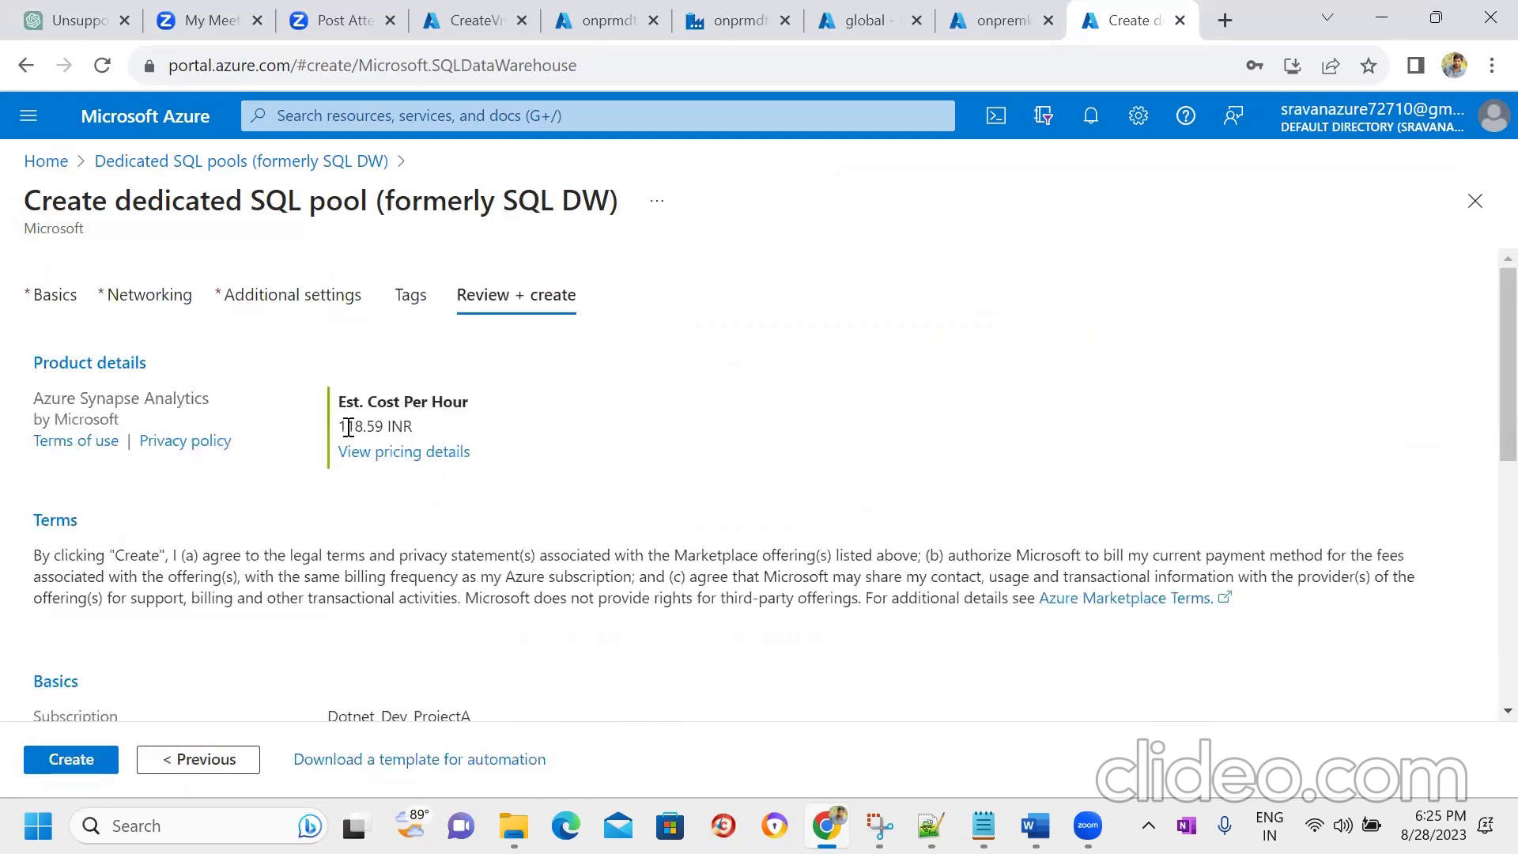
{"action": "left_click", "coordinate": [70, 772]}
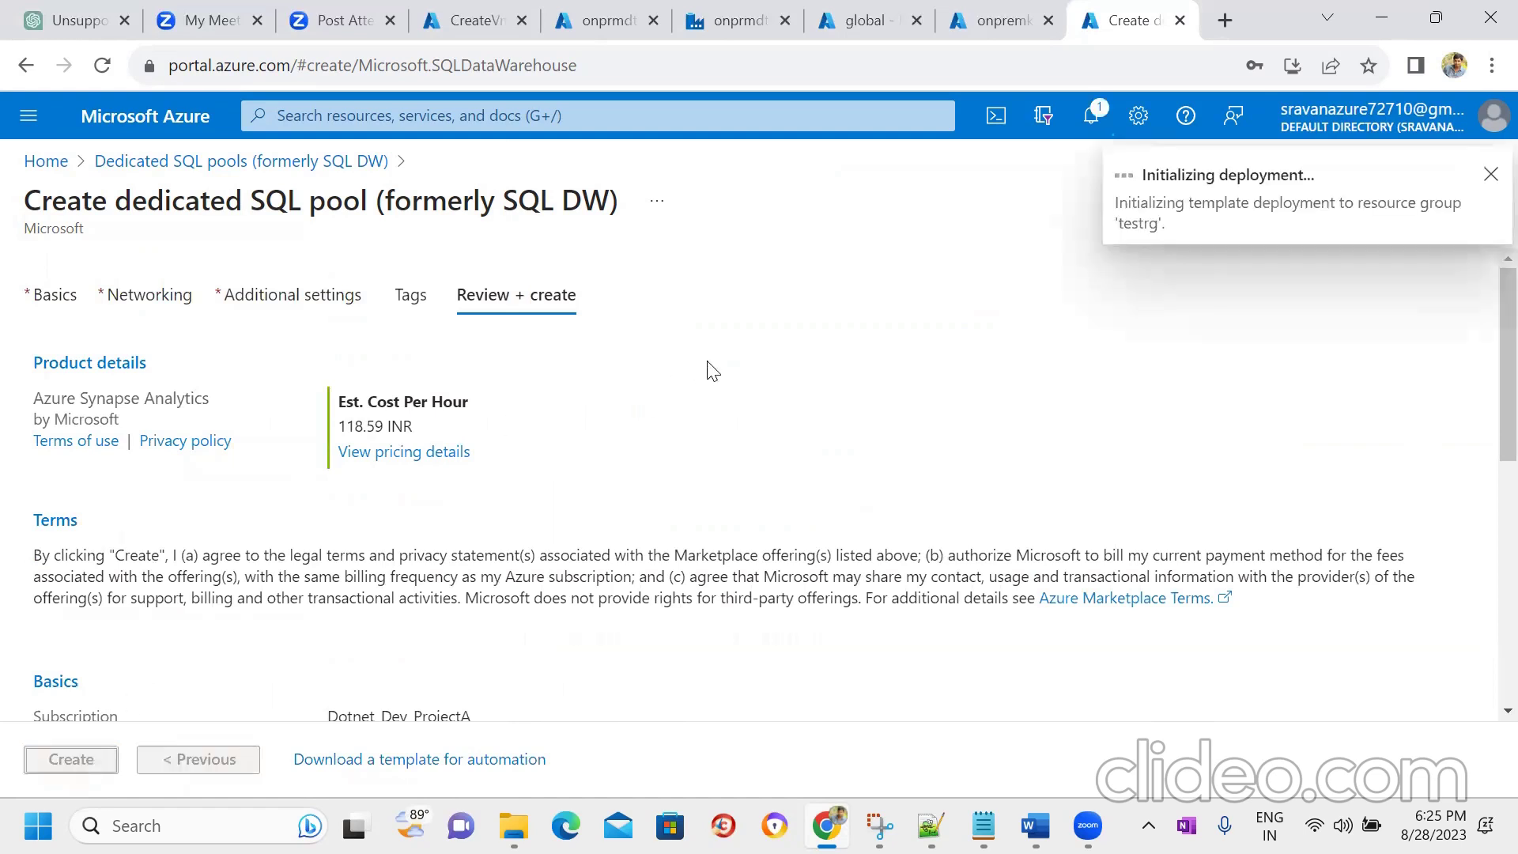
{"action": "left_click", "coordinate": [488, 11]}
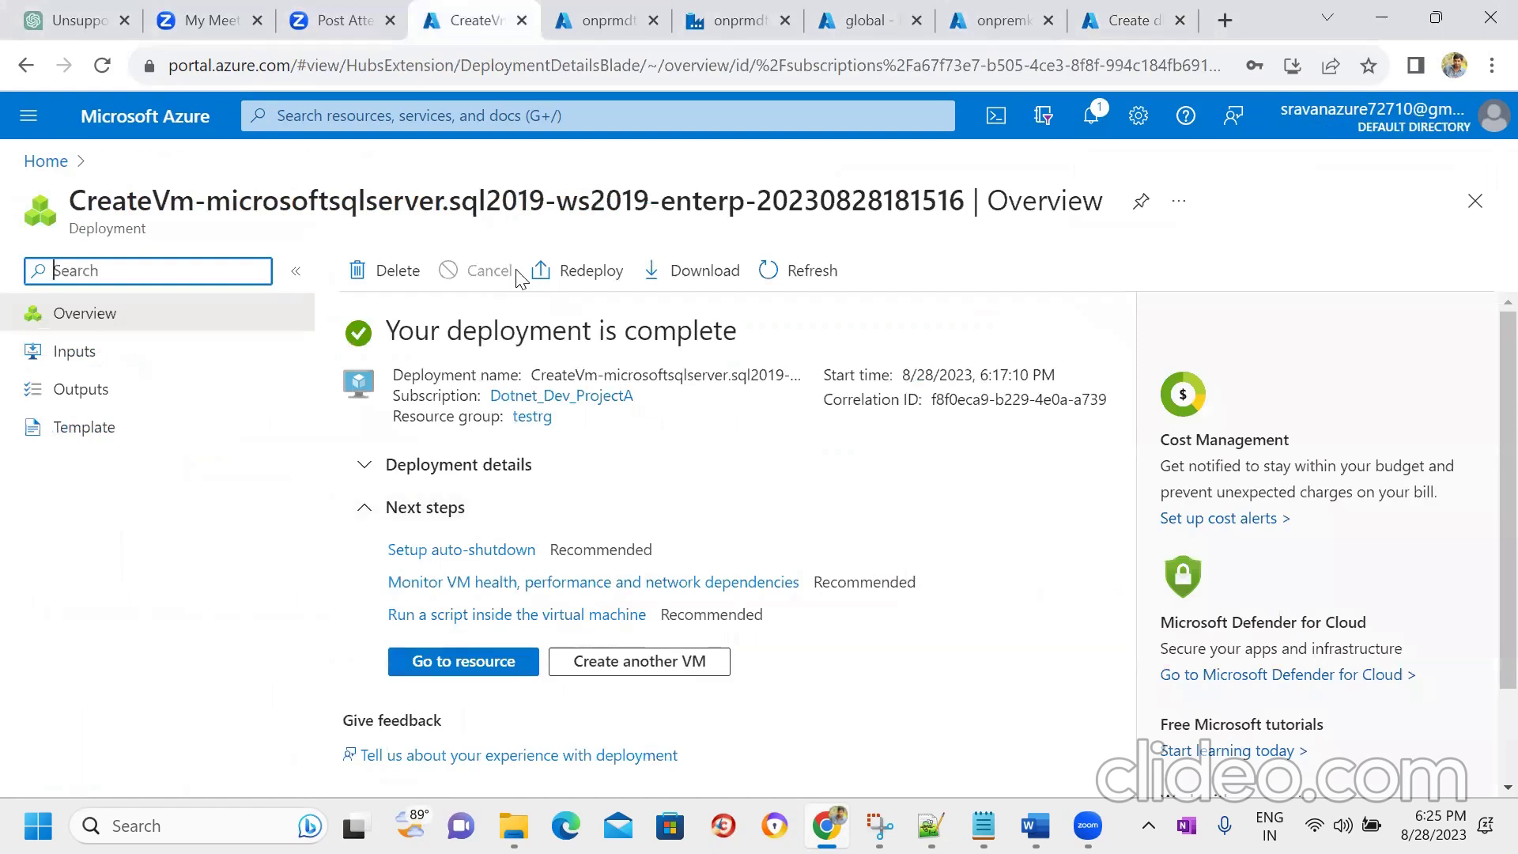
- Copy onpremvm's public IP 172.173.243.25 from the VM's Connect page
{"action": "left_click", "coordinate": [474, 547]}
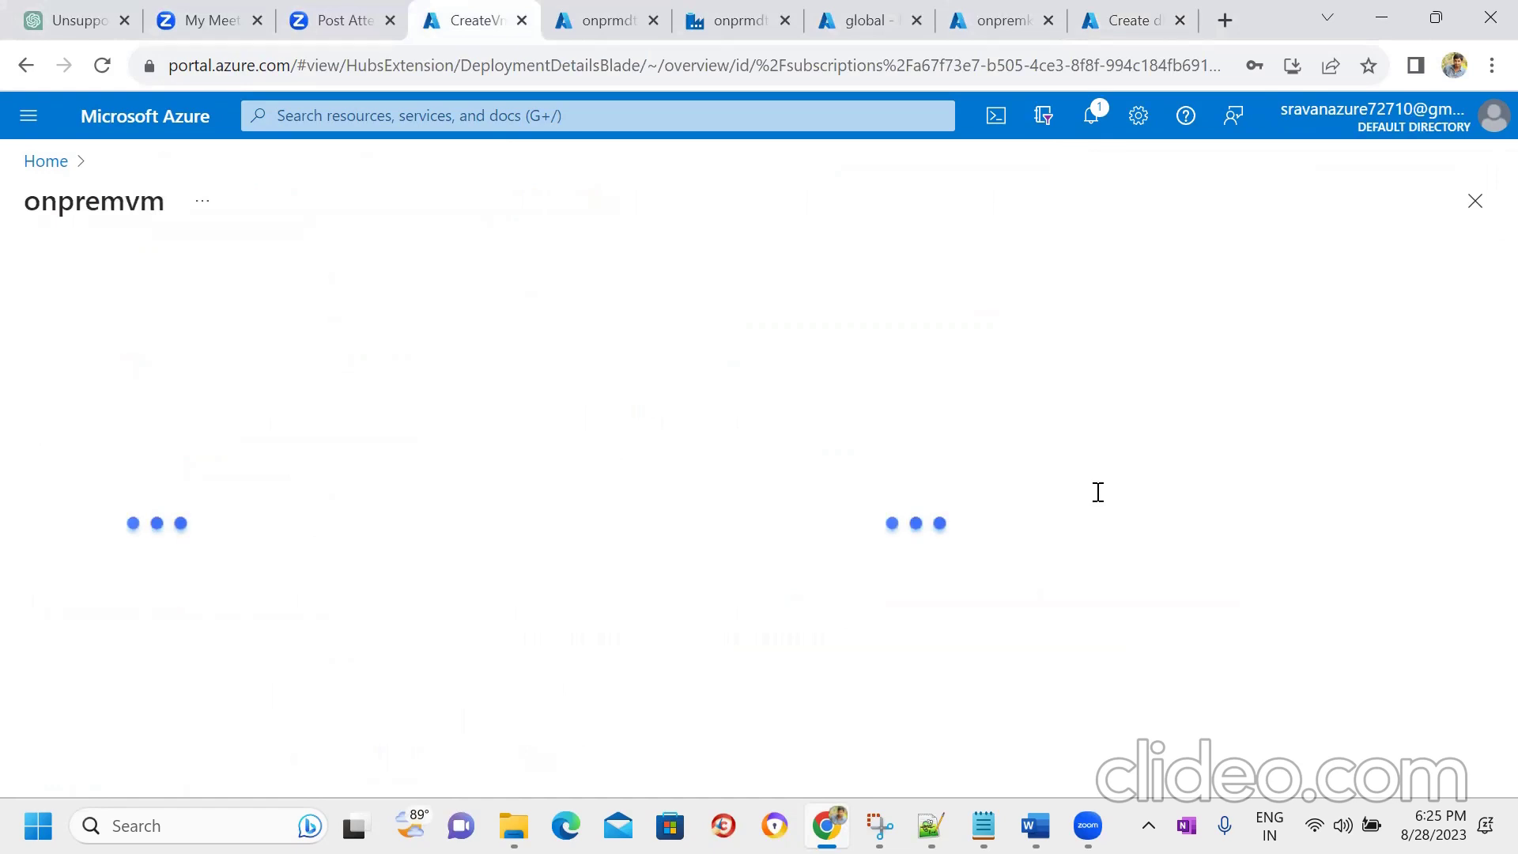
{"action": "left_click", "coordinate": [415, 272]}
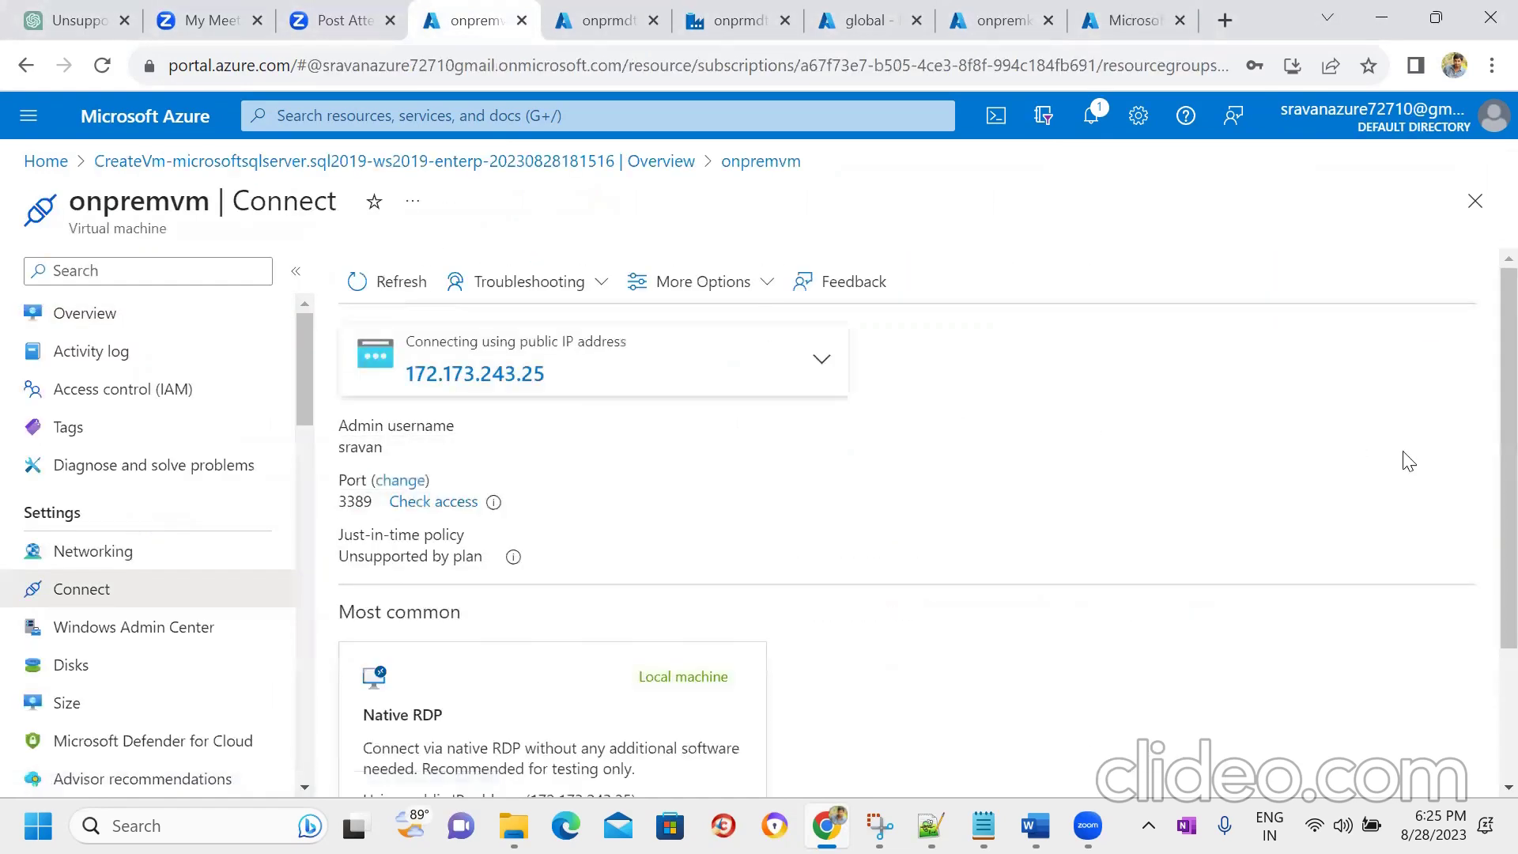
{"action": "left_click", "coordinate": [822, 359]}
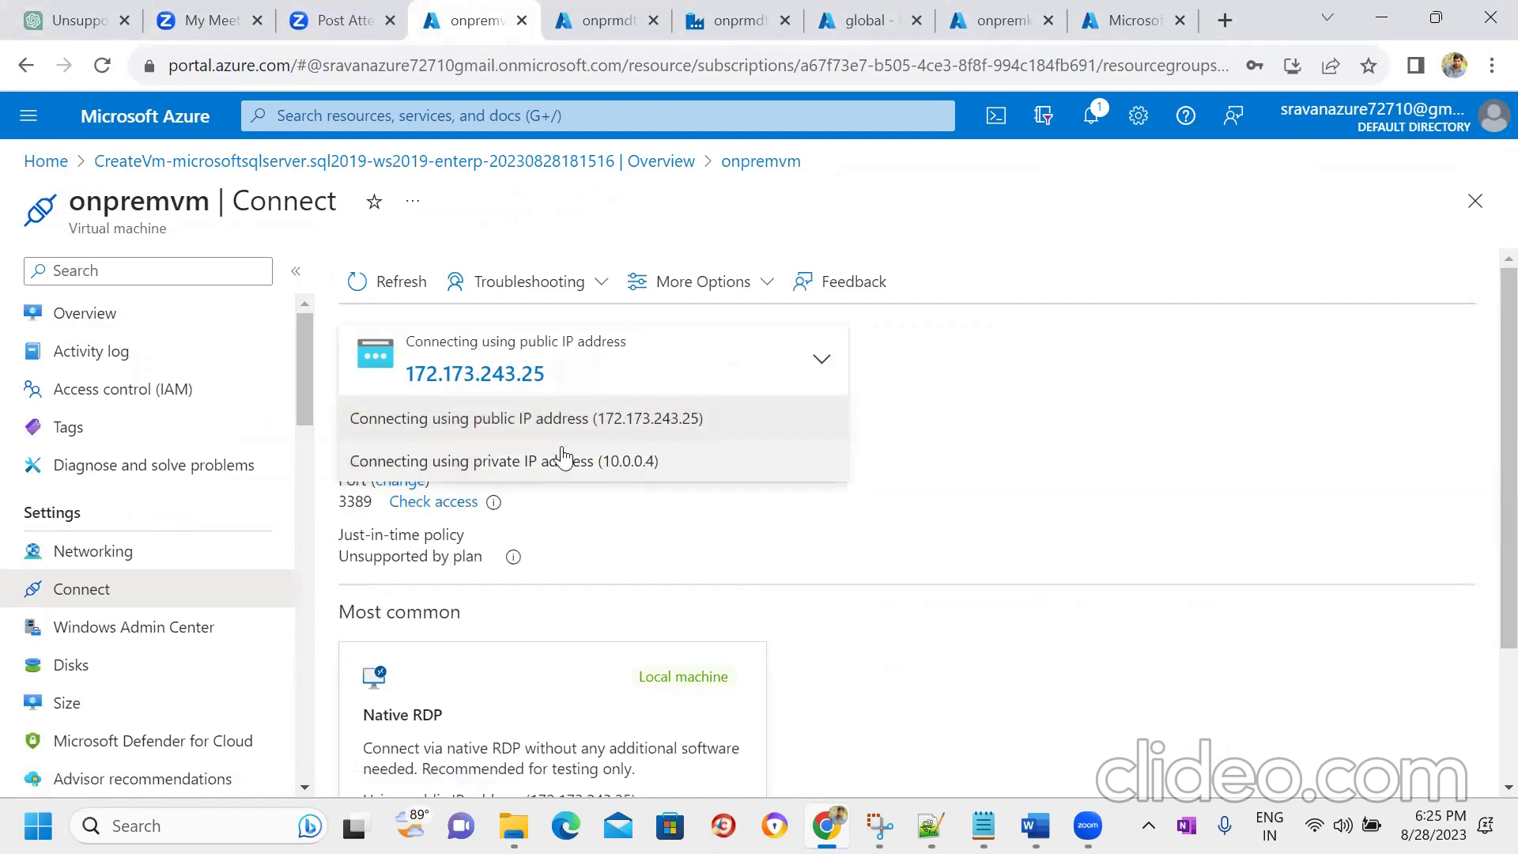
{"action": "left_click", "coordinate": [564, 374]}
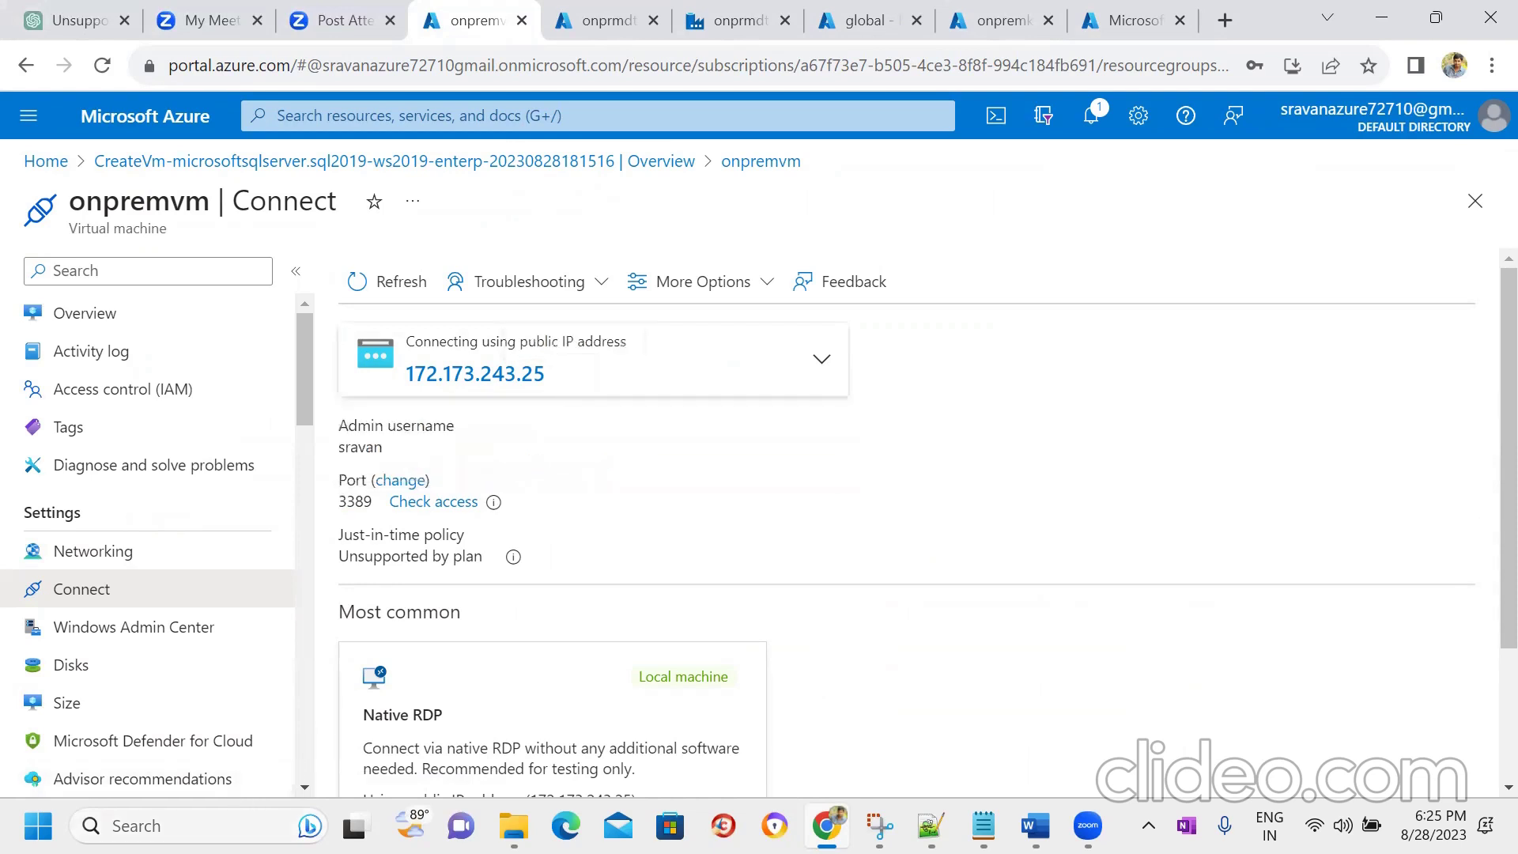
{"action": "left_click", "coordinate": [166, 825]}
- Launch Remote Desktop Connection with 'rdp' and connect to the pasted IP 172.173.243.25
{"action": "type", "text": "rdp"}
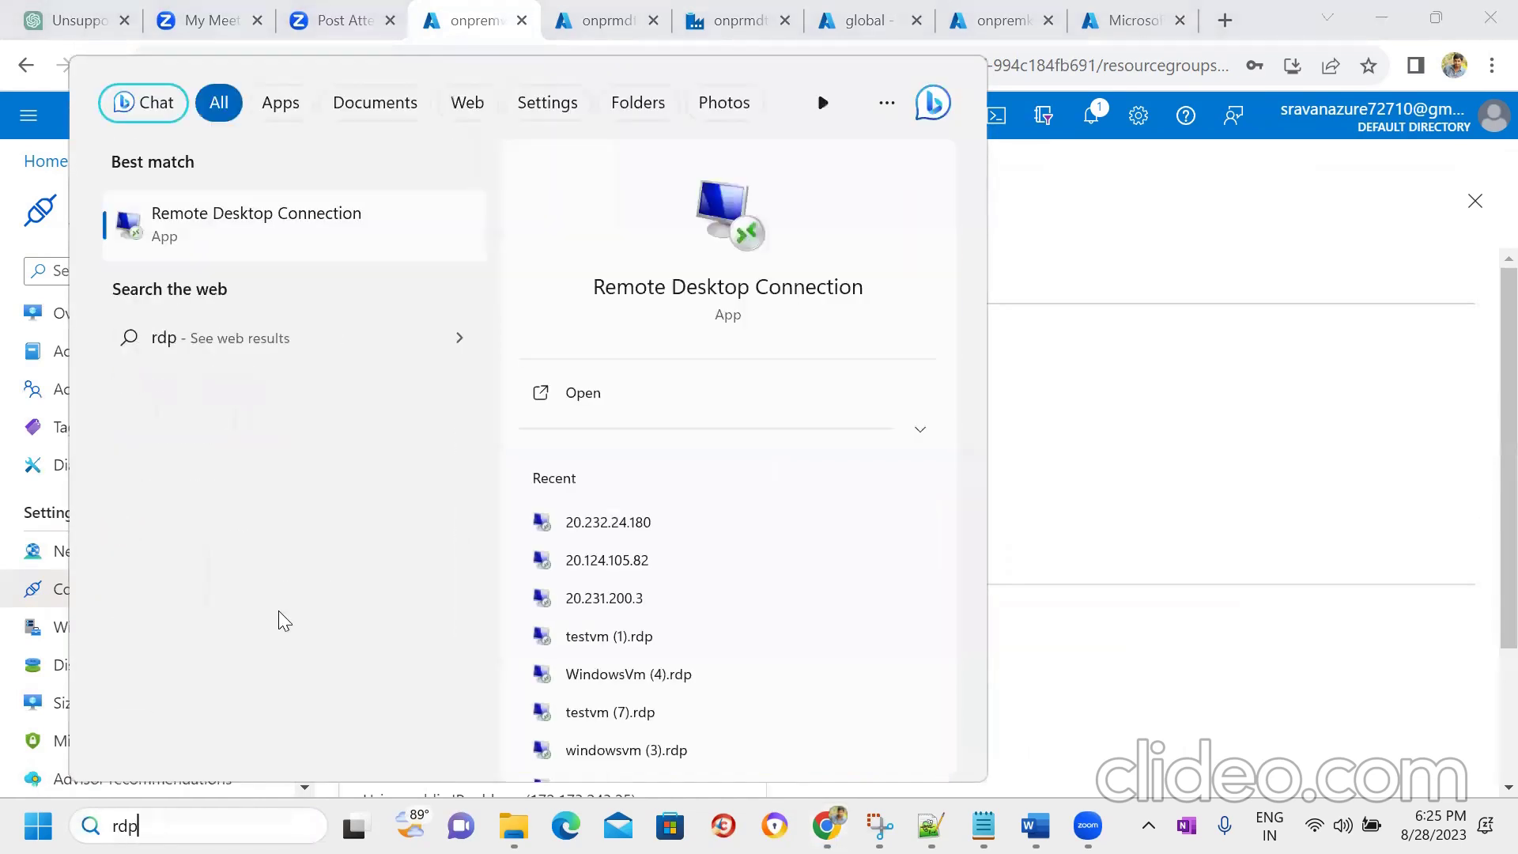
{"action": "key", "text": "Return"}
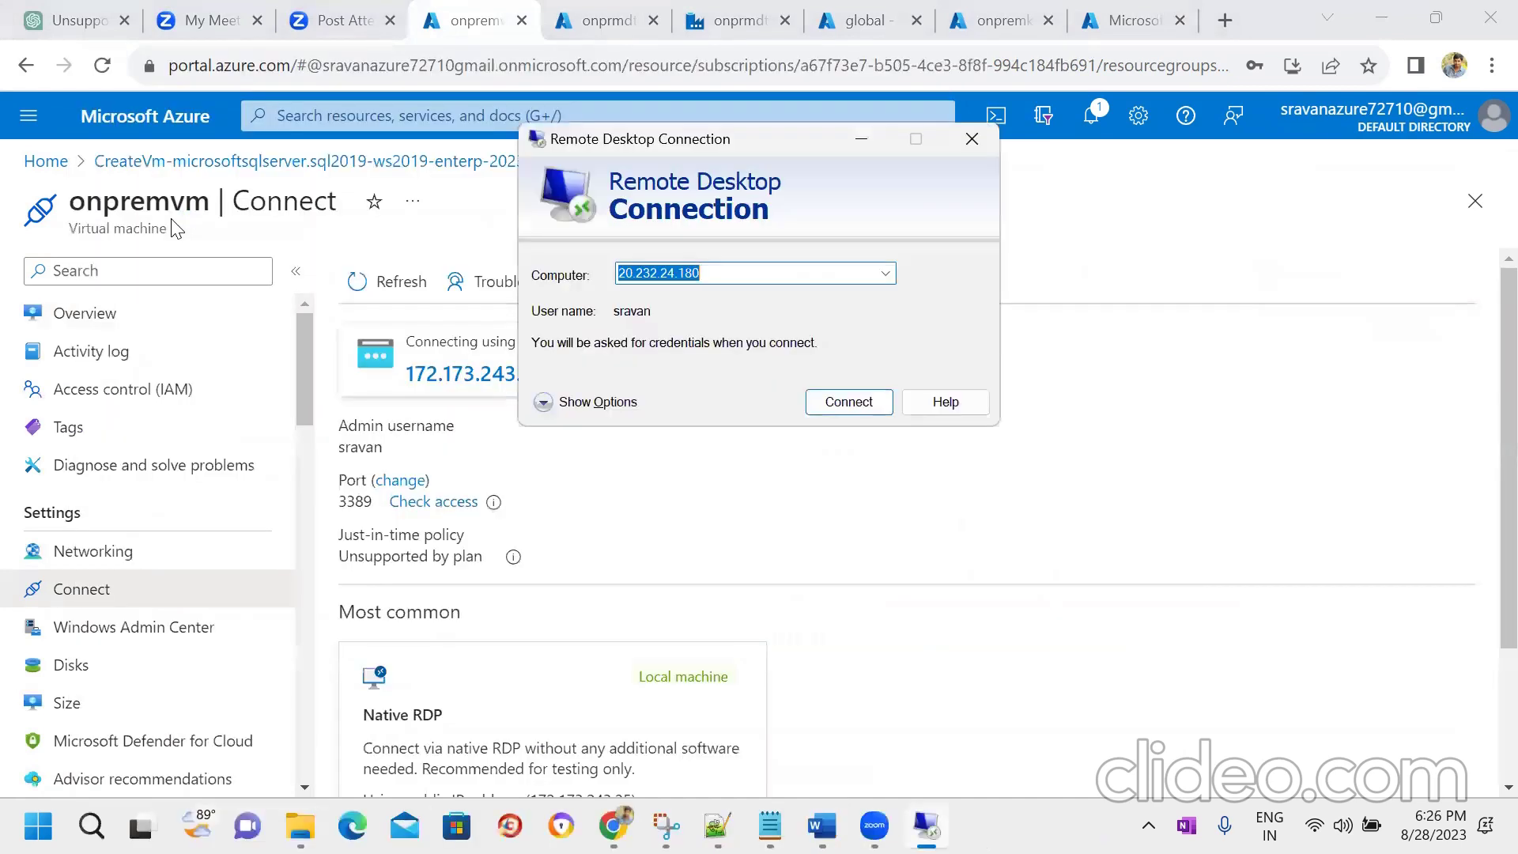
{"action": "key", "text": "BackSpace"}
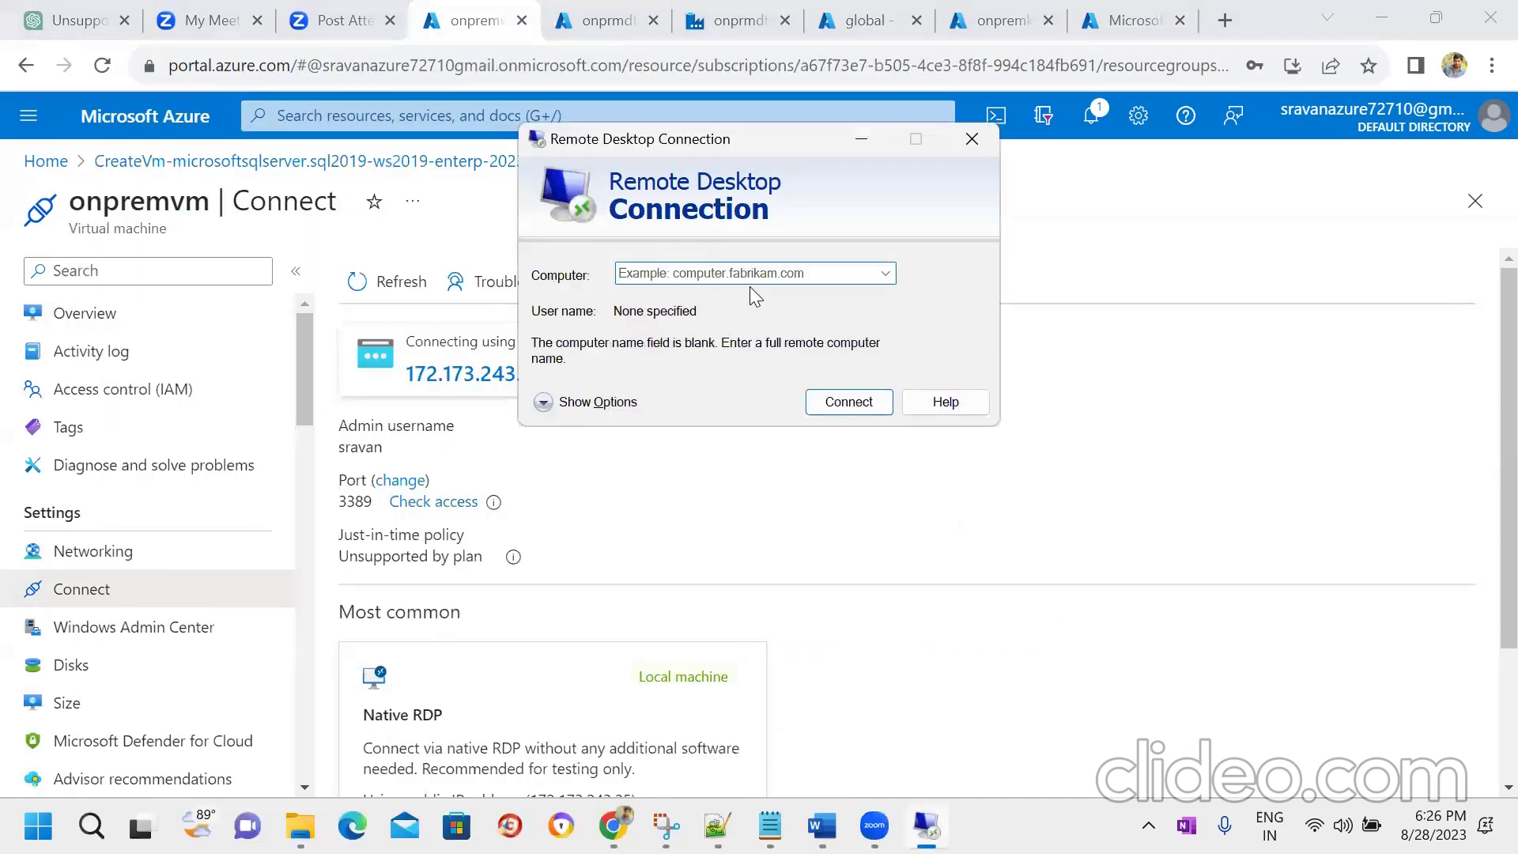
{"action": "key", "text": "ctrl+v"}
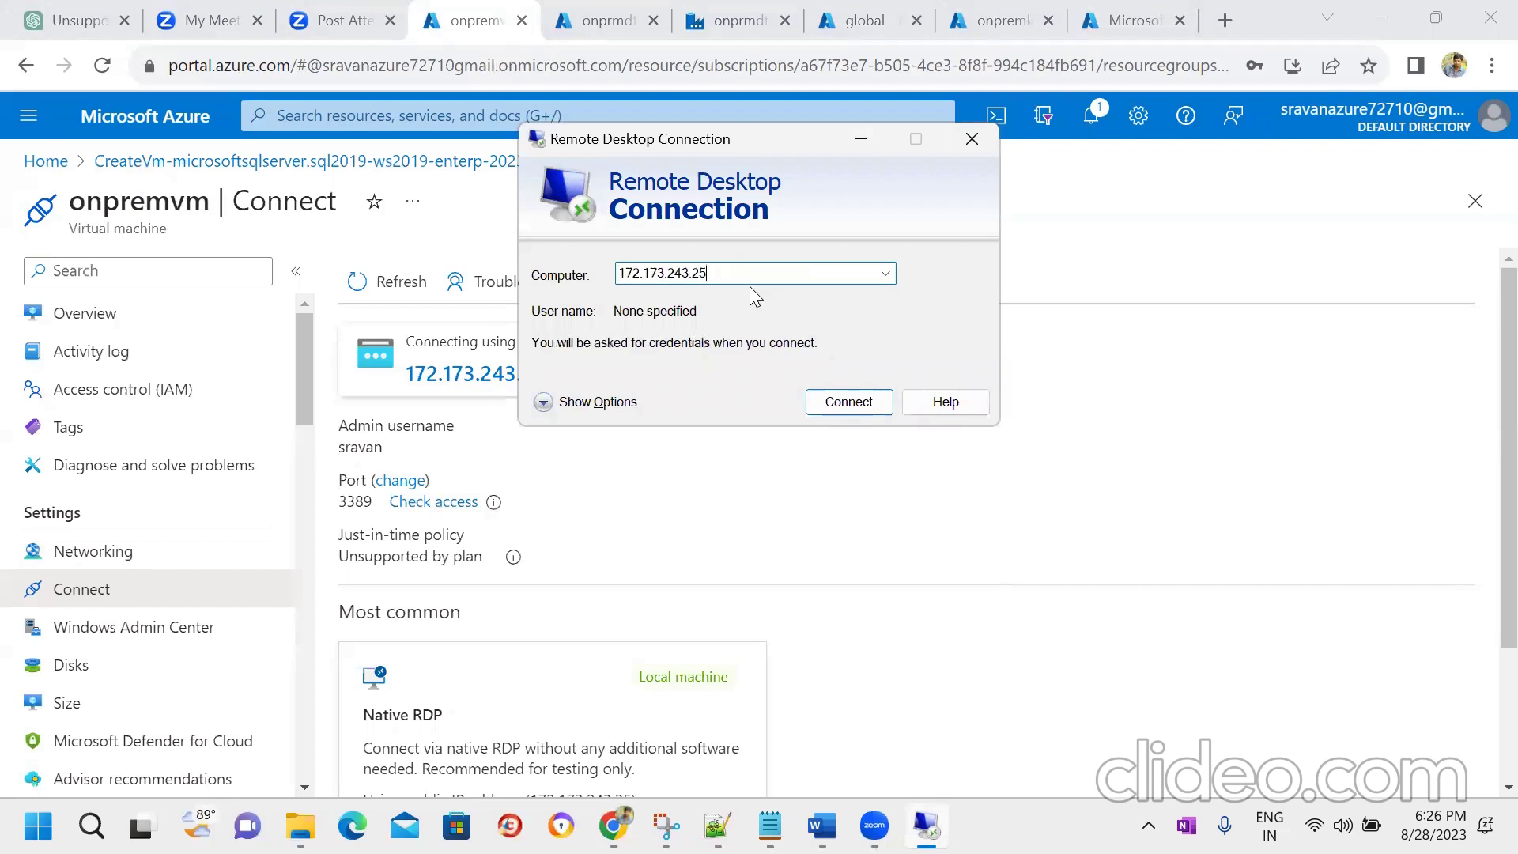
{"action": "left_click", "coordinate": [848, 402]}
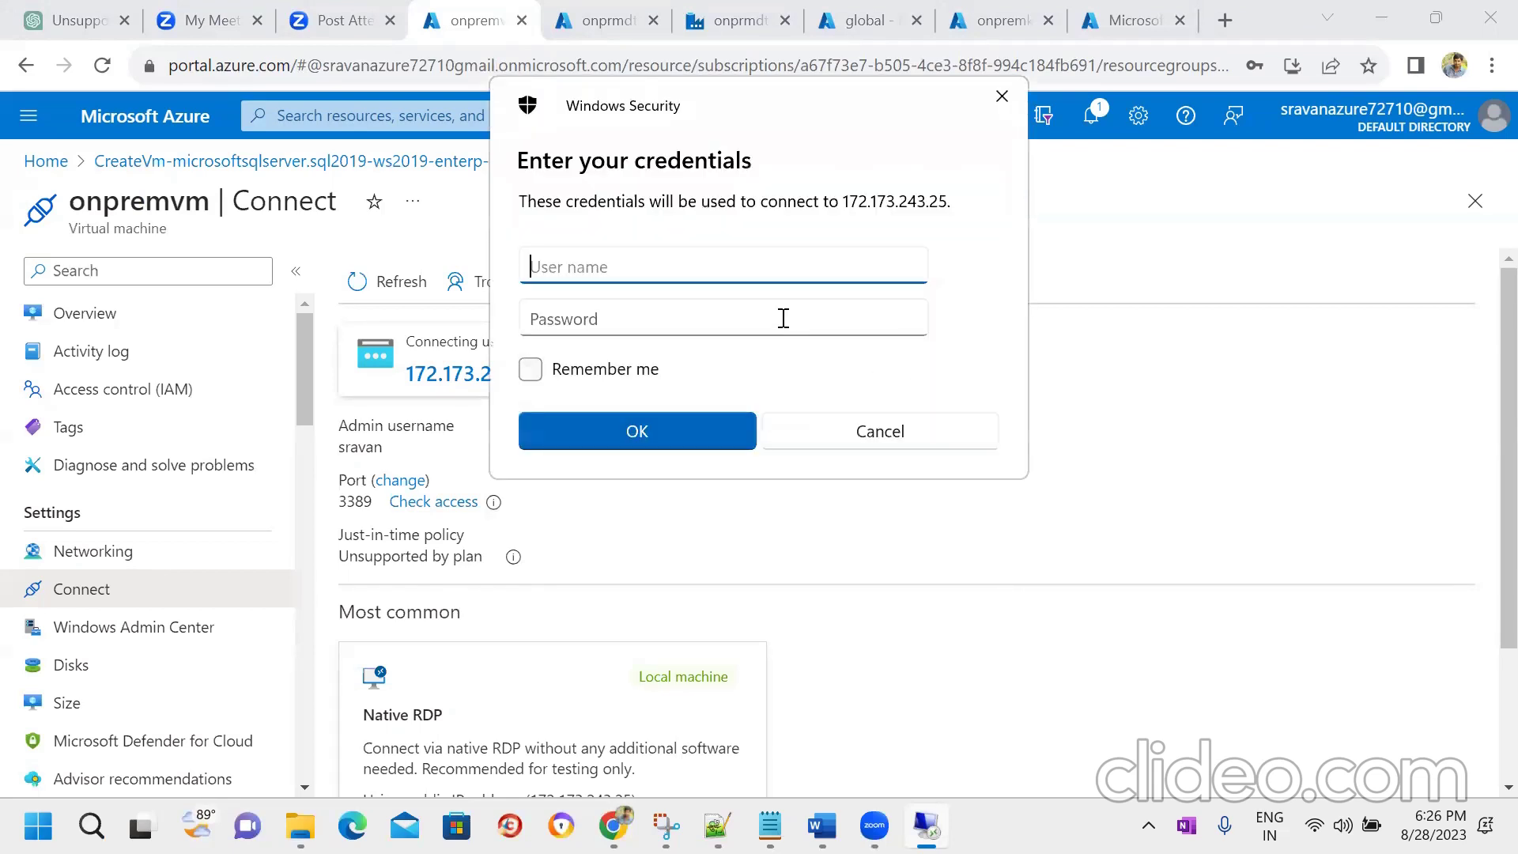
- Sign in with the admin user name and password, accept the certificate, and minimize the session
{"action": "type", "text": "sravan"}
{"action": "key", "text": "Tab"}
{"action": "type", "text": "*****"}
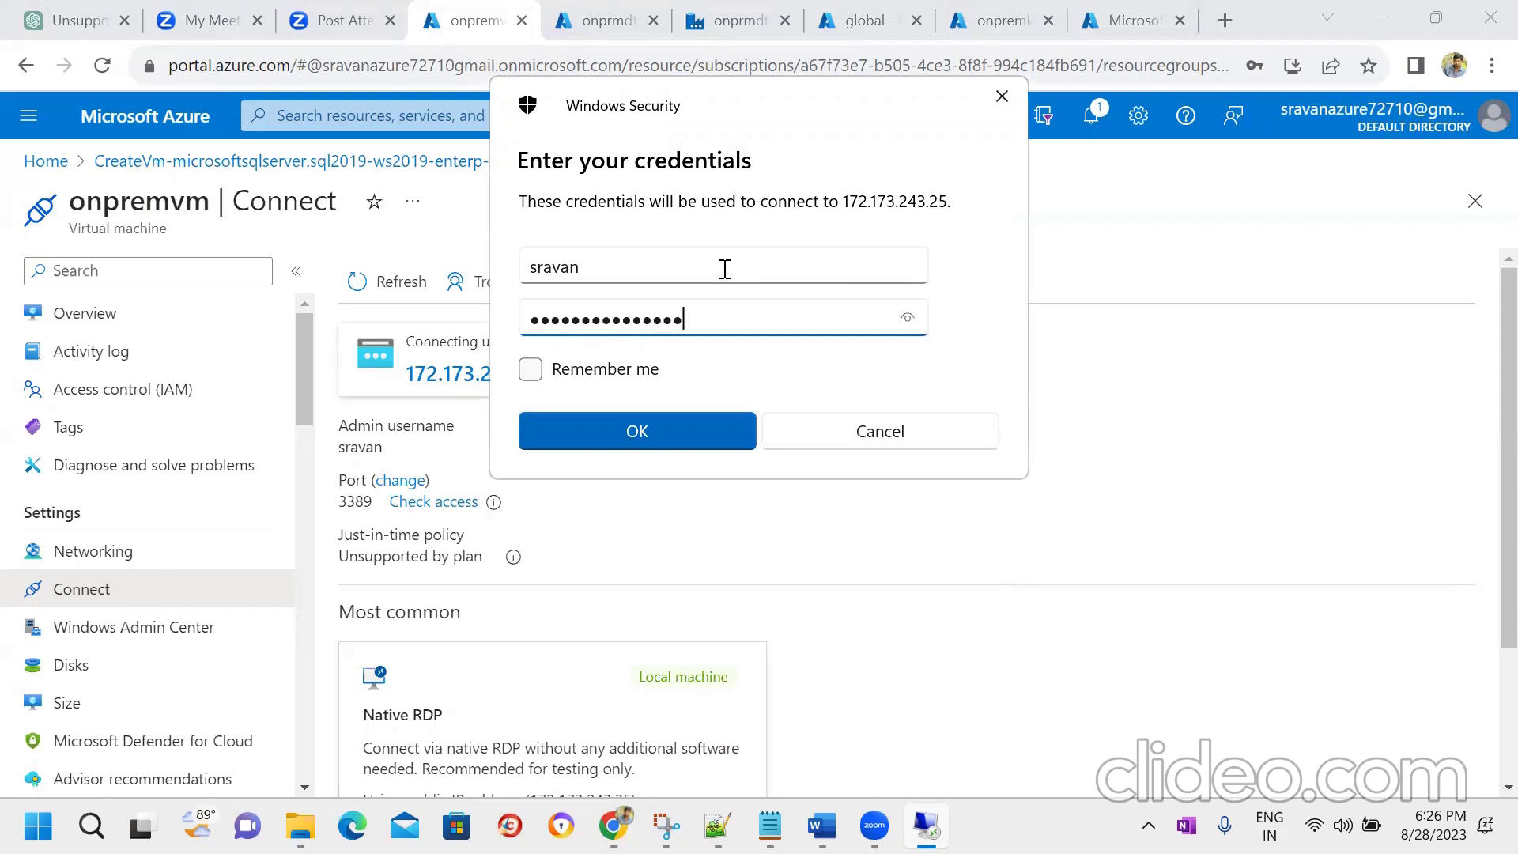
{"action": "left_click", "coordinate": [686, 423]}
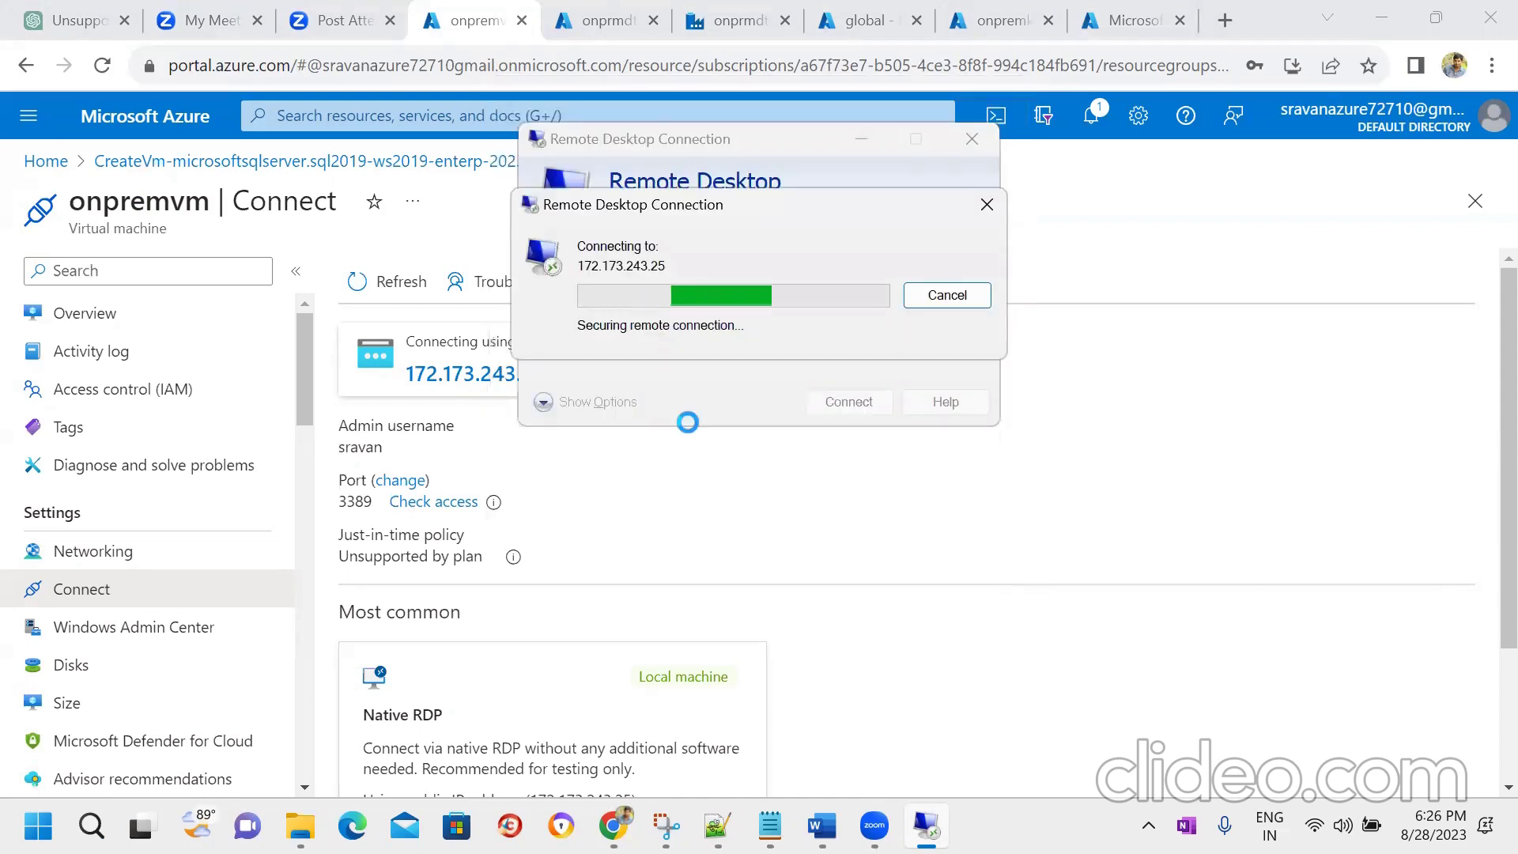
{"action": "left_click", "coordinate": [852, 493]}
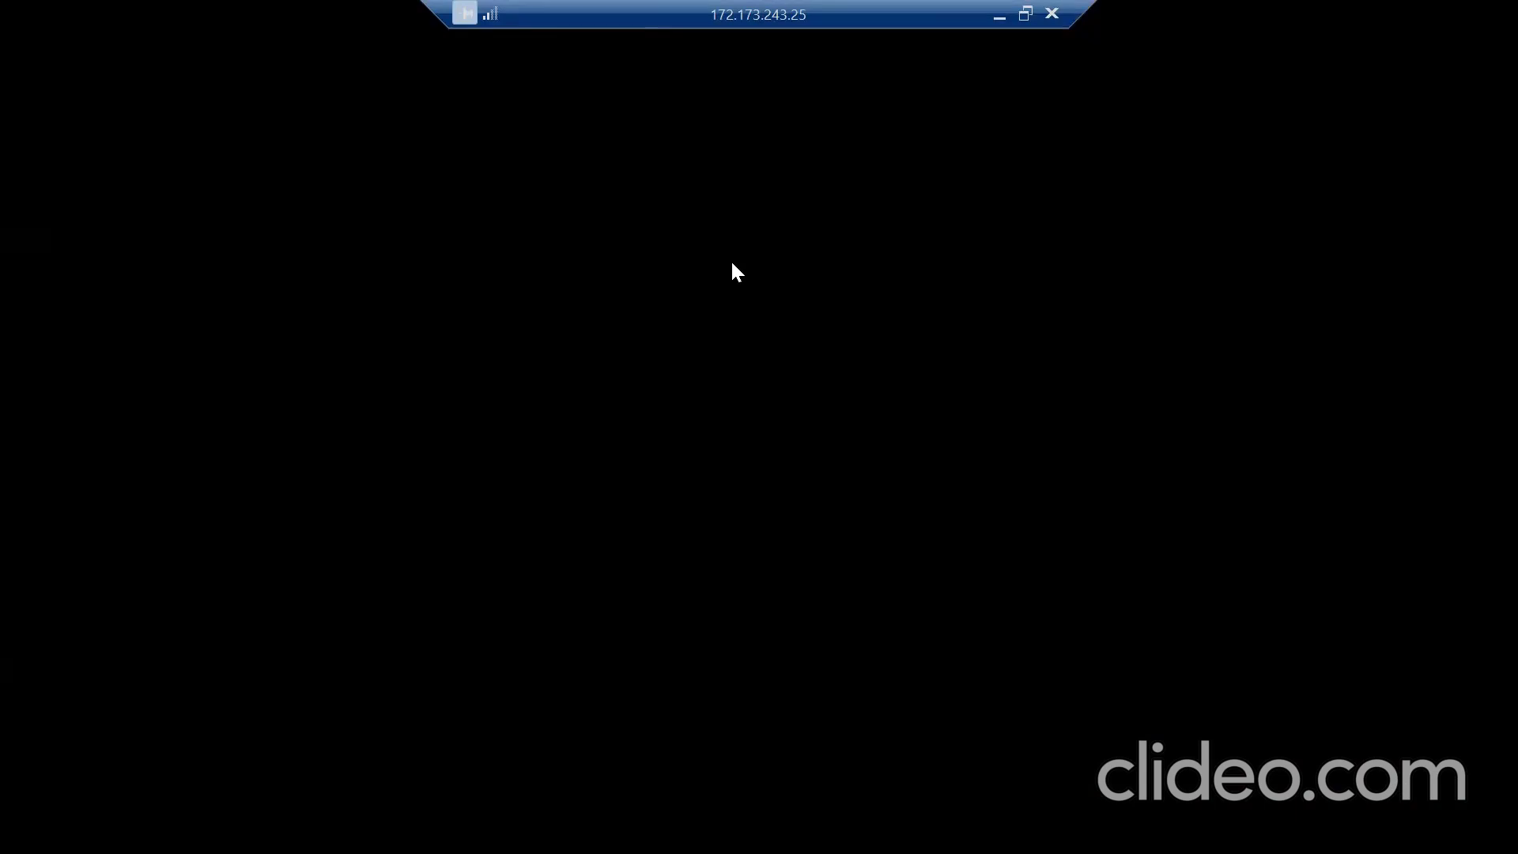
{"action": "left_click", "coordinate": [998, 15]}
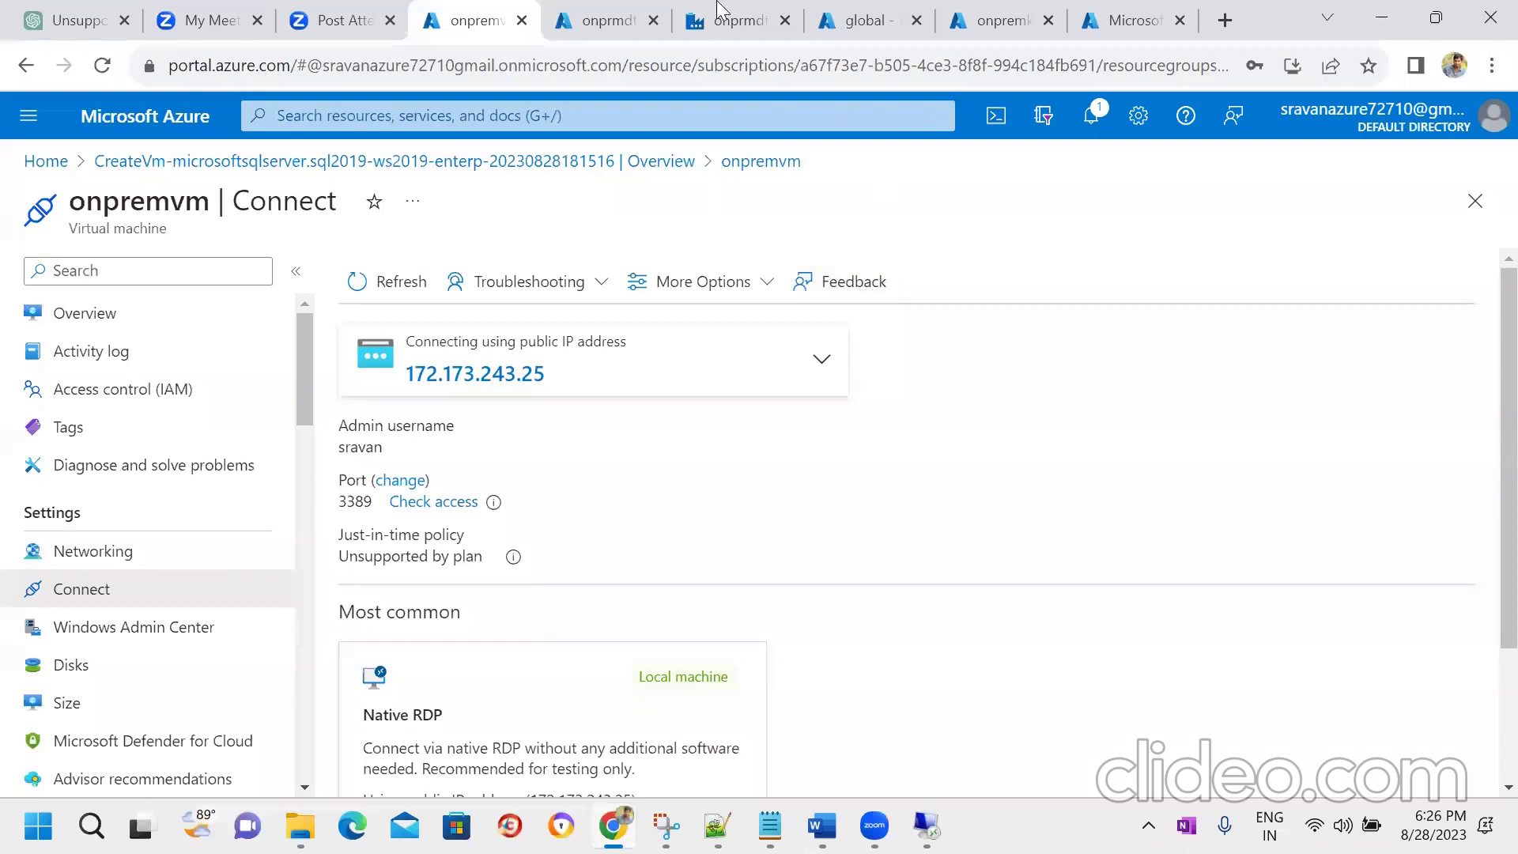
- Open Data Factory Studio for onprmdtafactry and go to Manage > Integration runtimes
{"action": "left_click", "coordinate": [632, 14]}
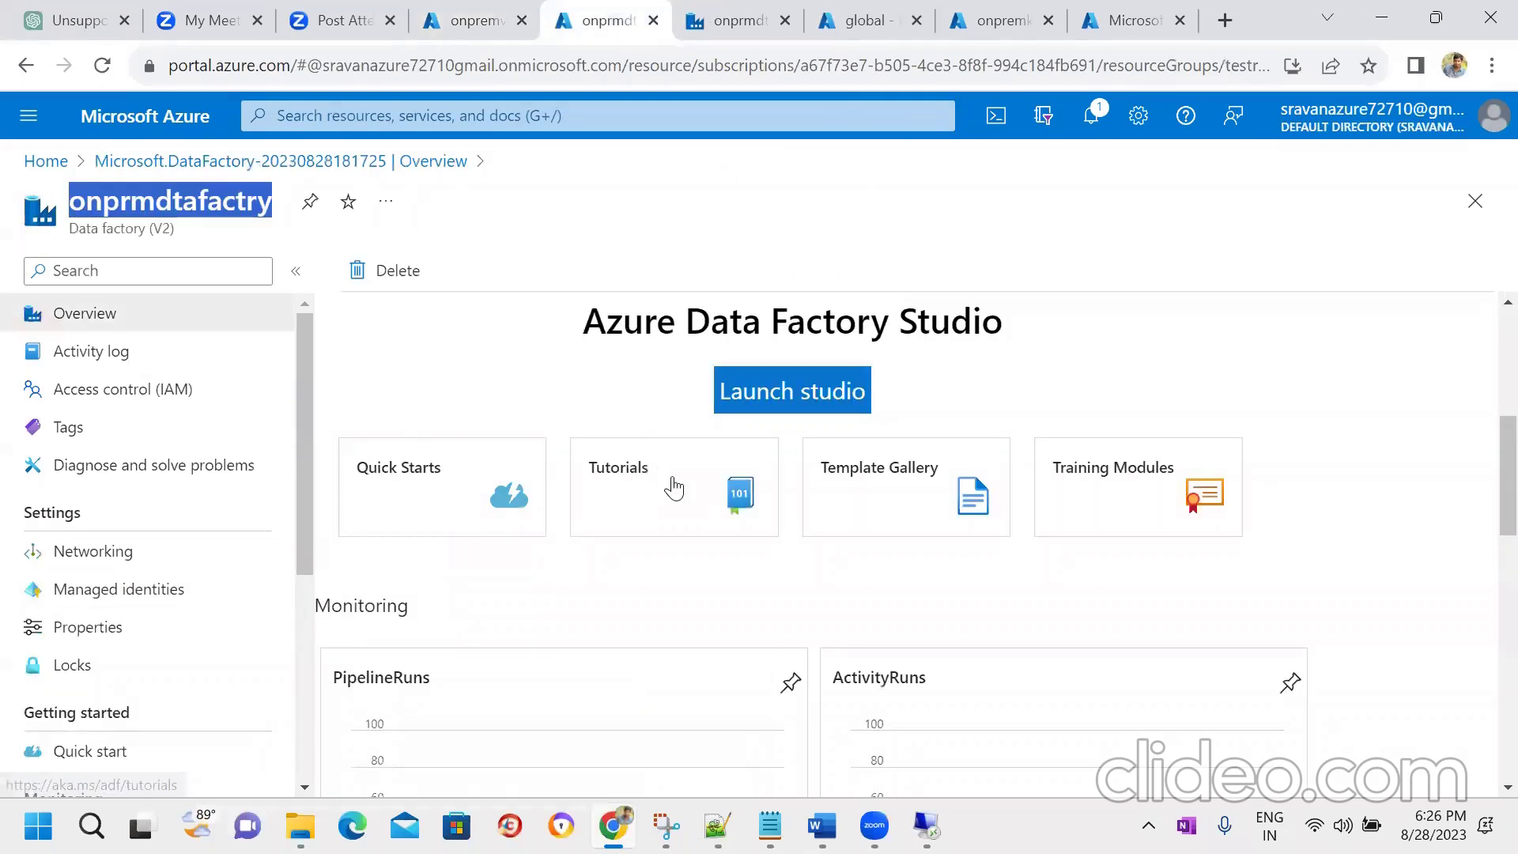
{"action": "left_click", "coordinate": [792, 391]}
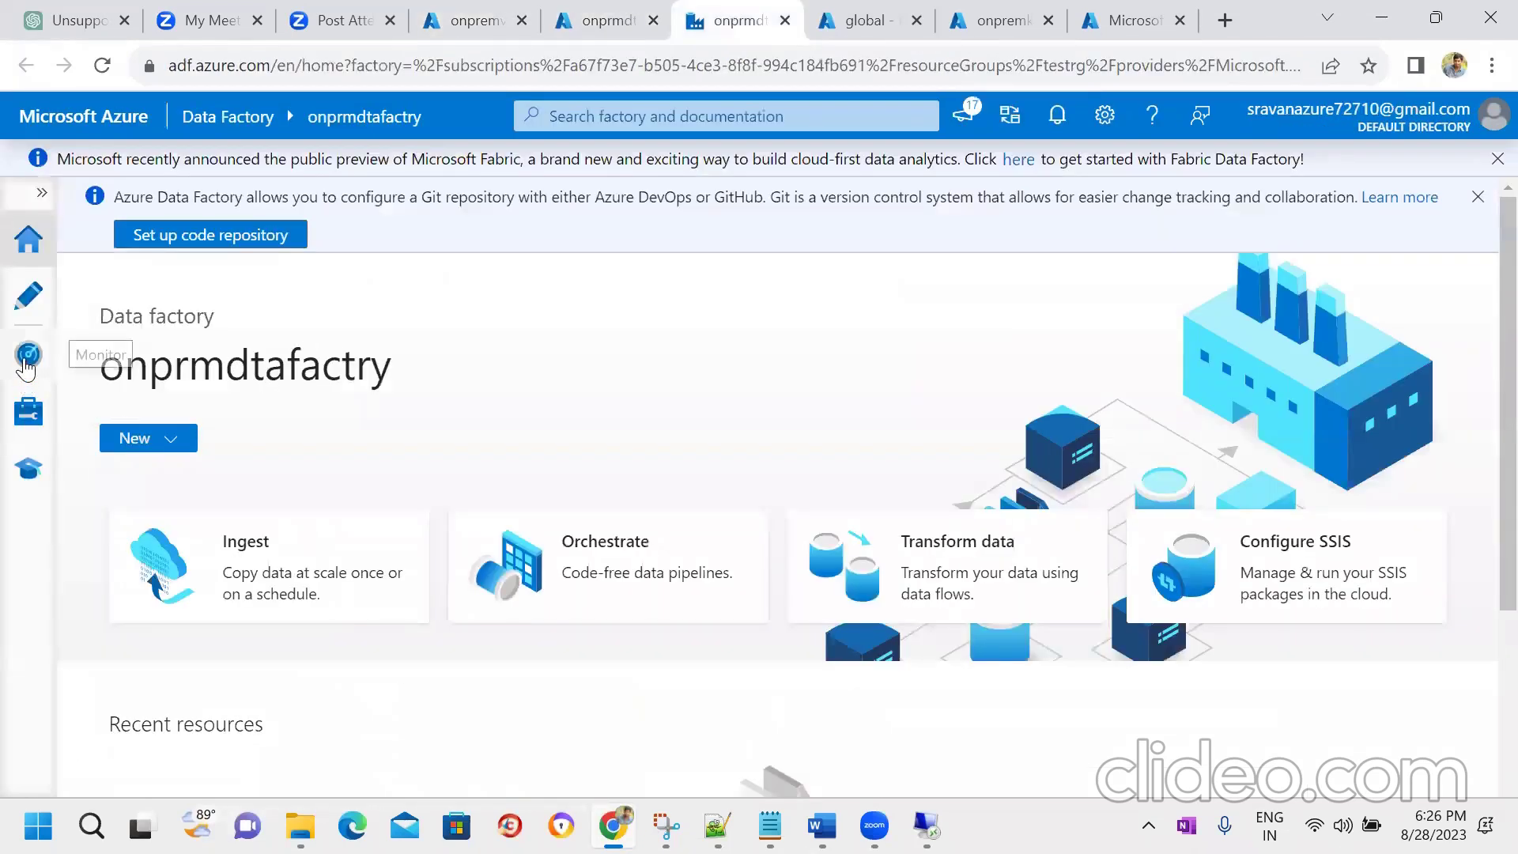
{"action": "left_click", "coordinate": [28, 408]}
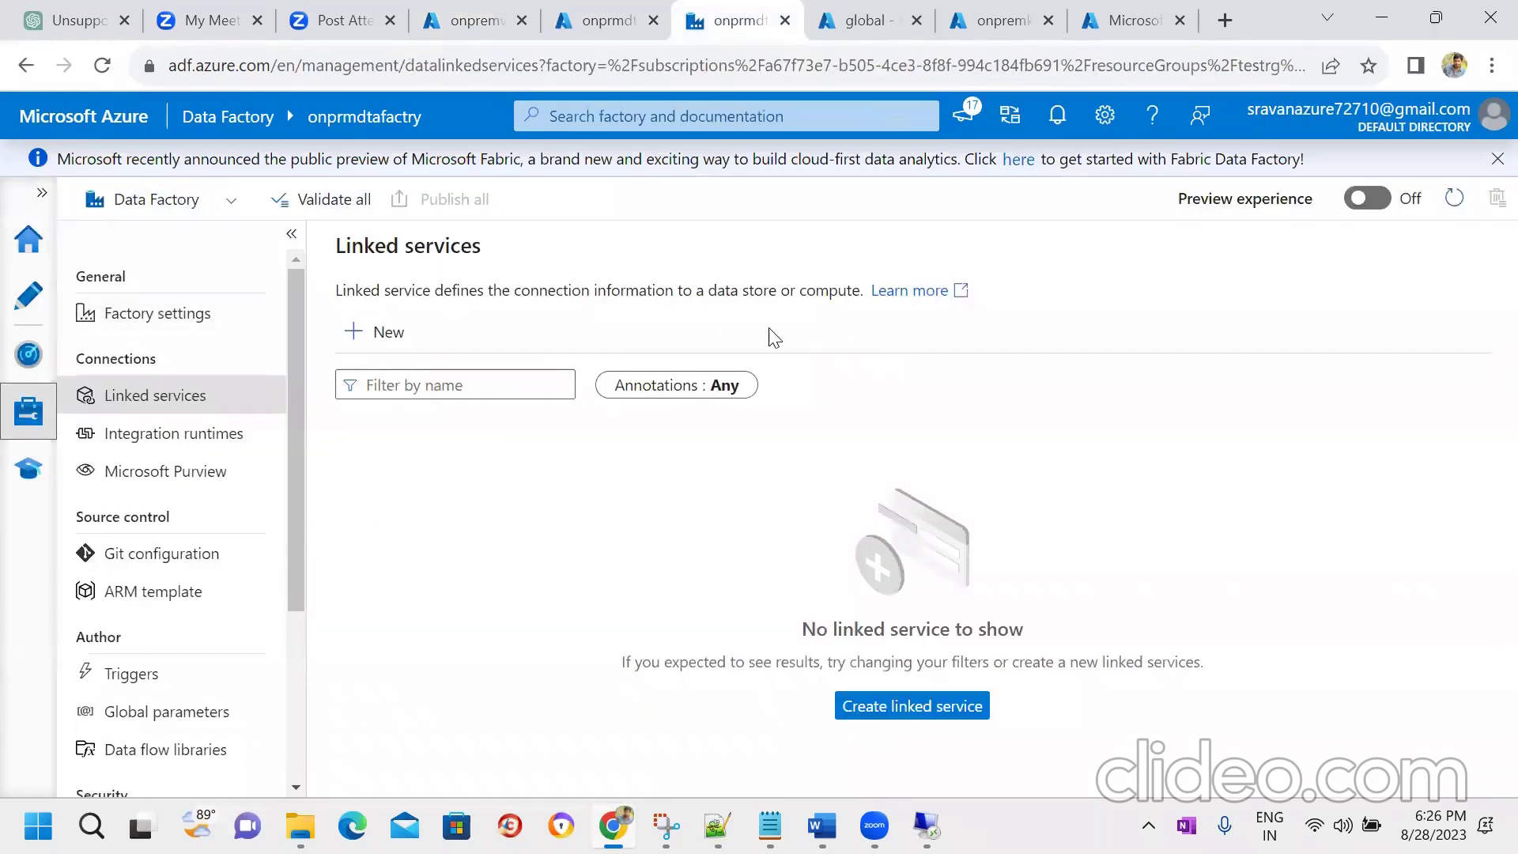
{"action": "left_click", "coordinate": [177, 431]}
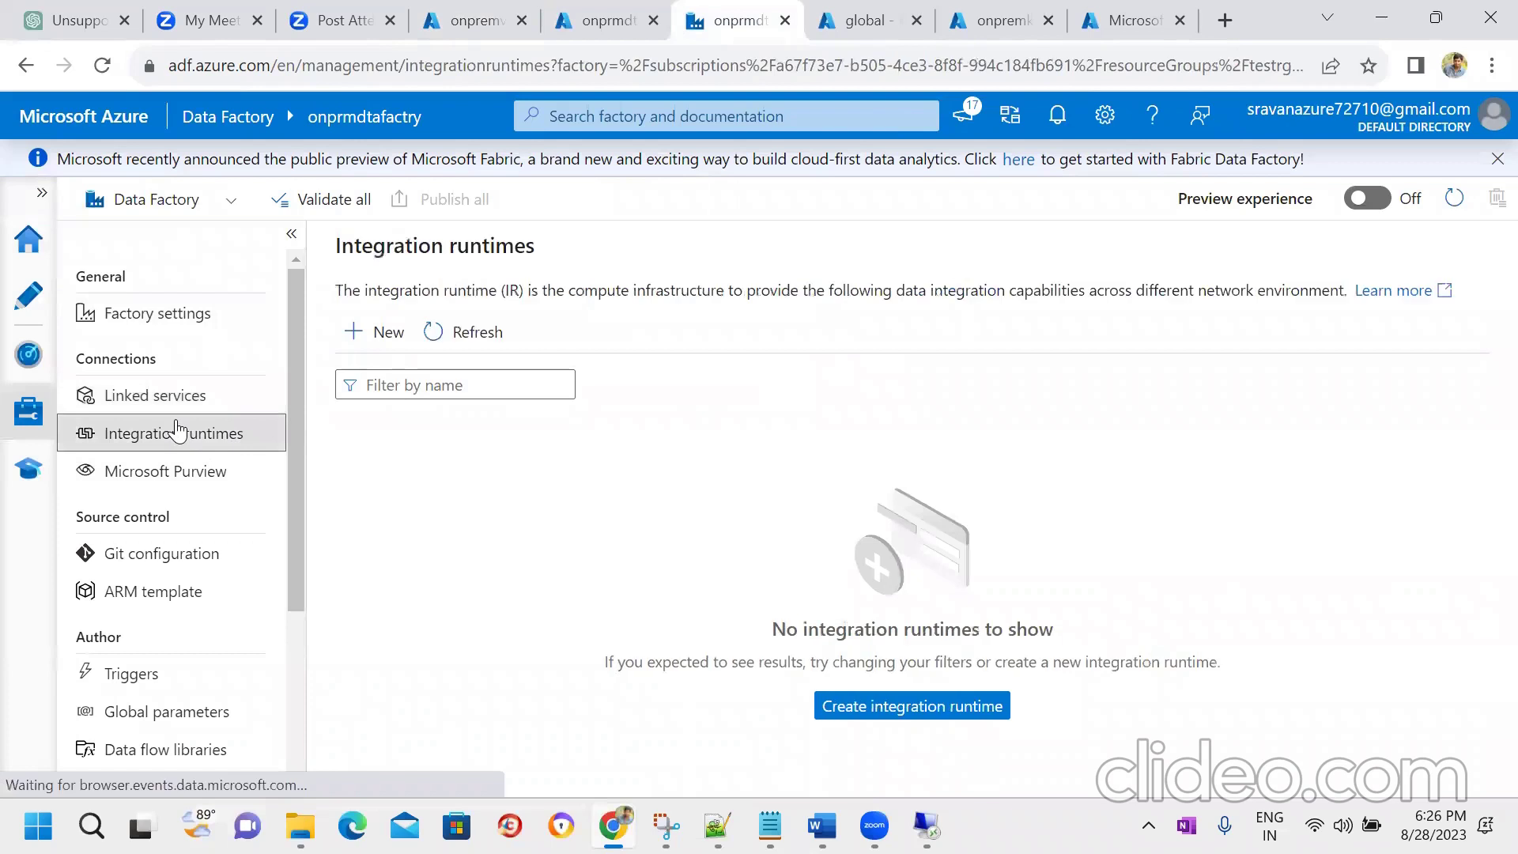
- Create a new Azure, Self-Hosted integration runtime of Self-Hosted network type named SelfhostedIR
{"action": "left_click", "coordinate": [381, 335]}
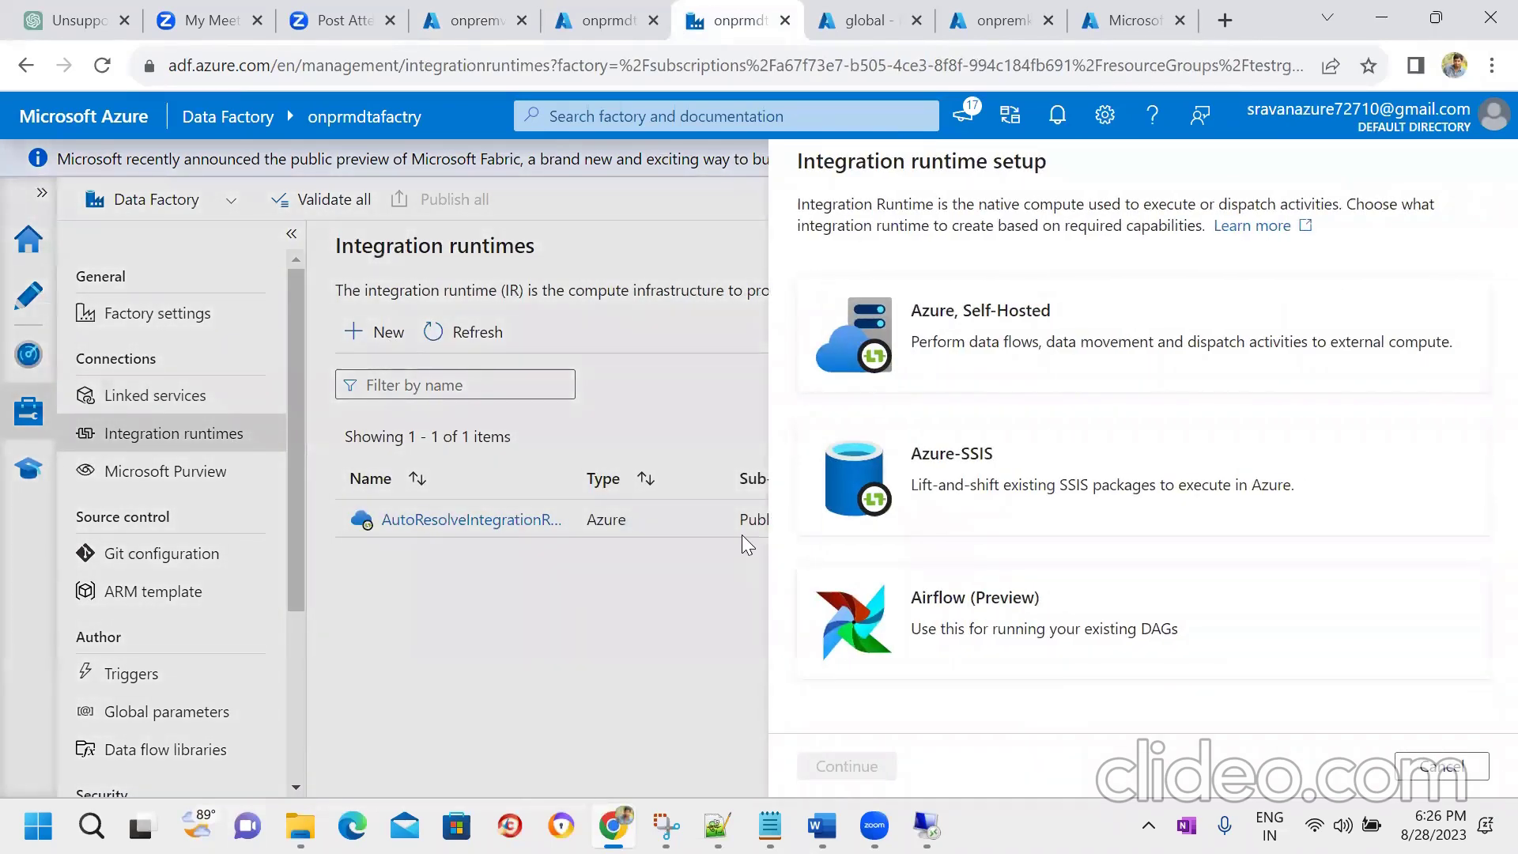
{"action": "left_click", "coordinate": [1065, 346]}
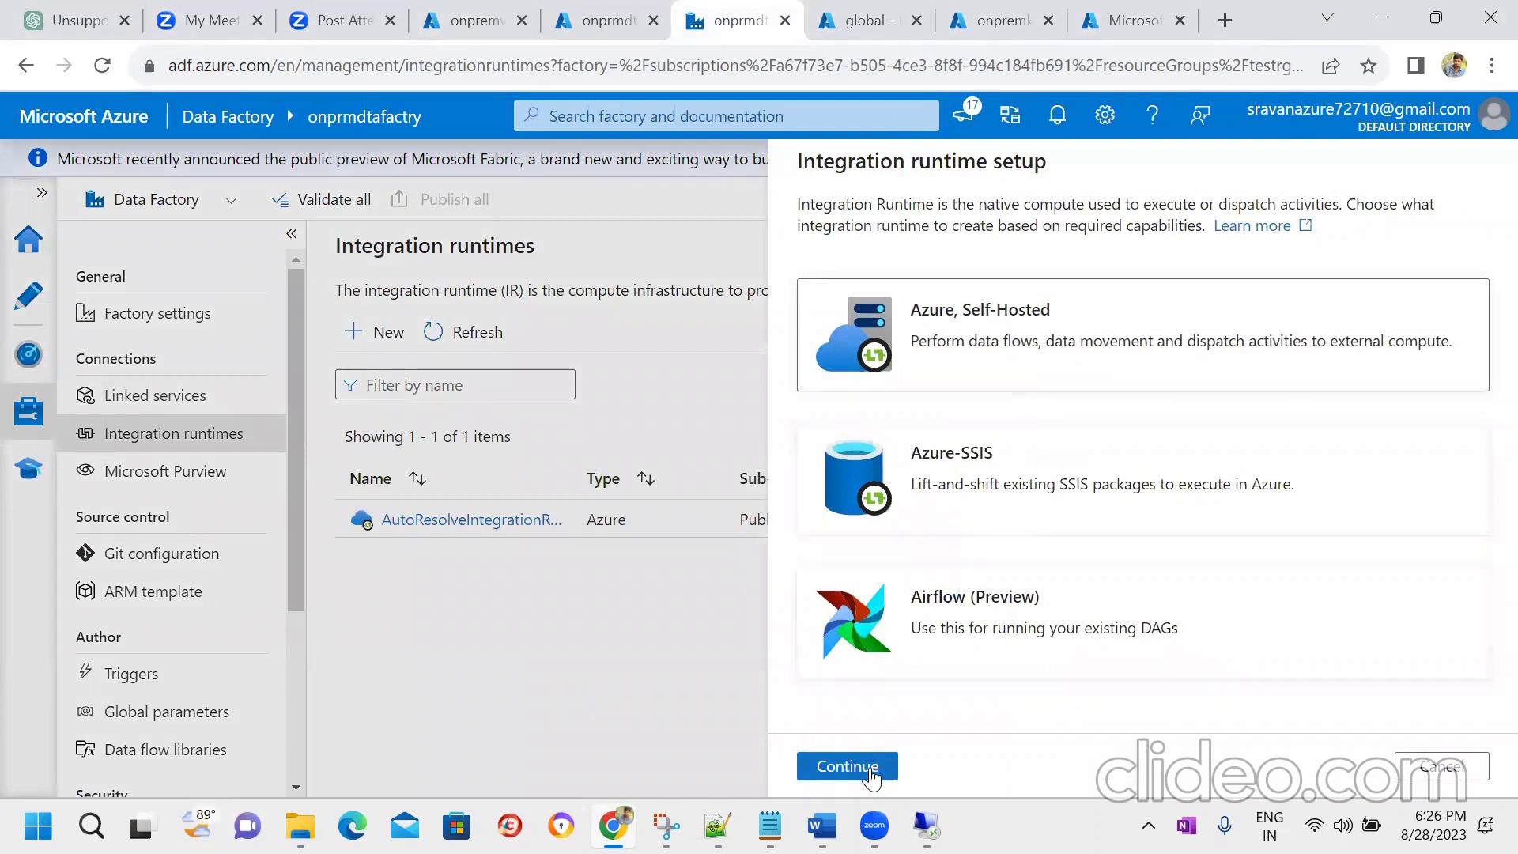
{"action": "left_click", "coordinate": [840, 767]}
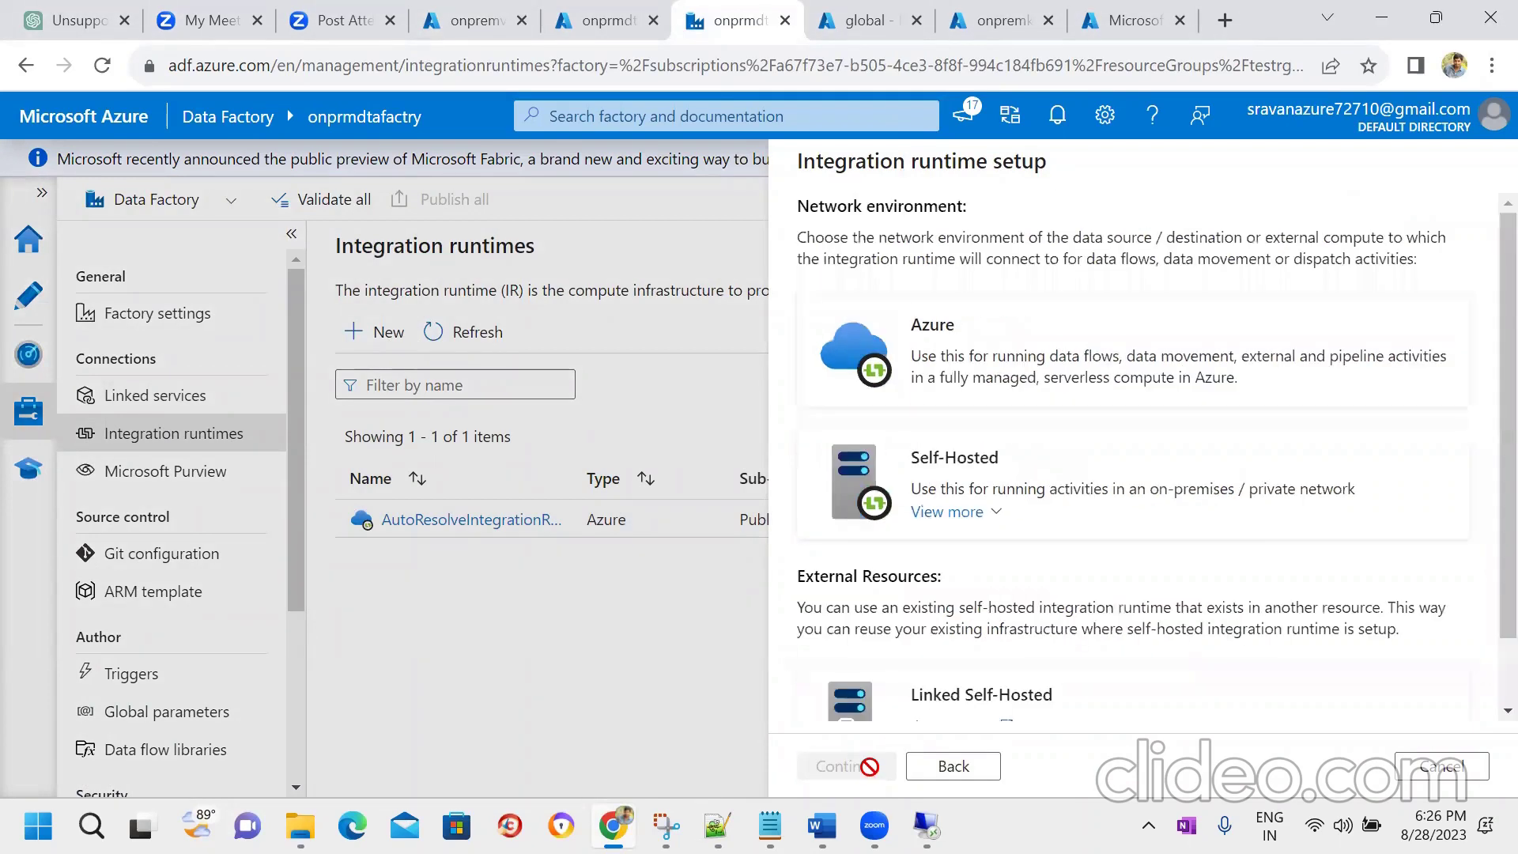
{"action": "left_click", "coordinate": [1052, 478]}
{"action": "left_click", "coordinate": [849, 768]}
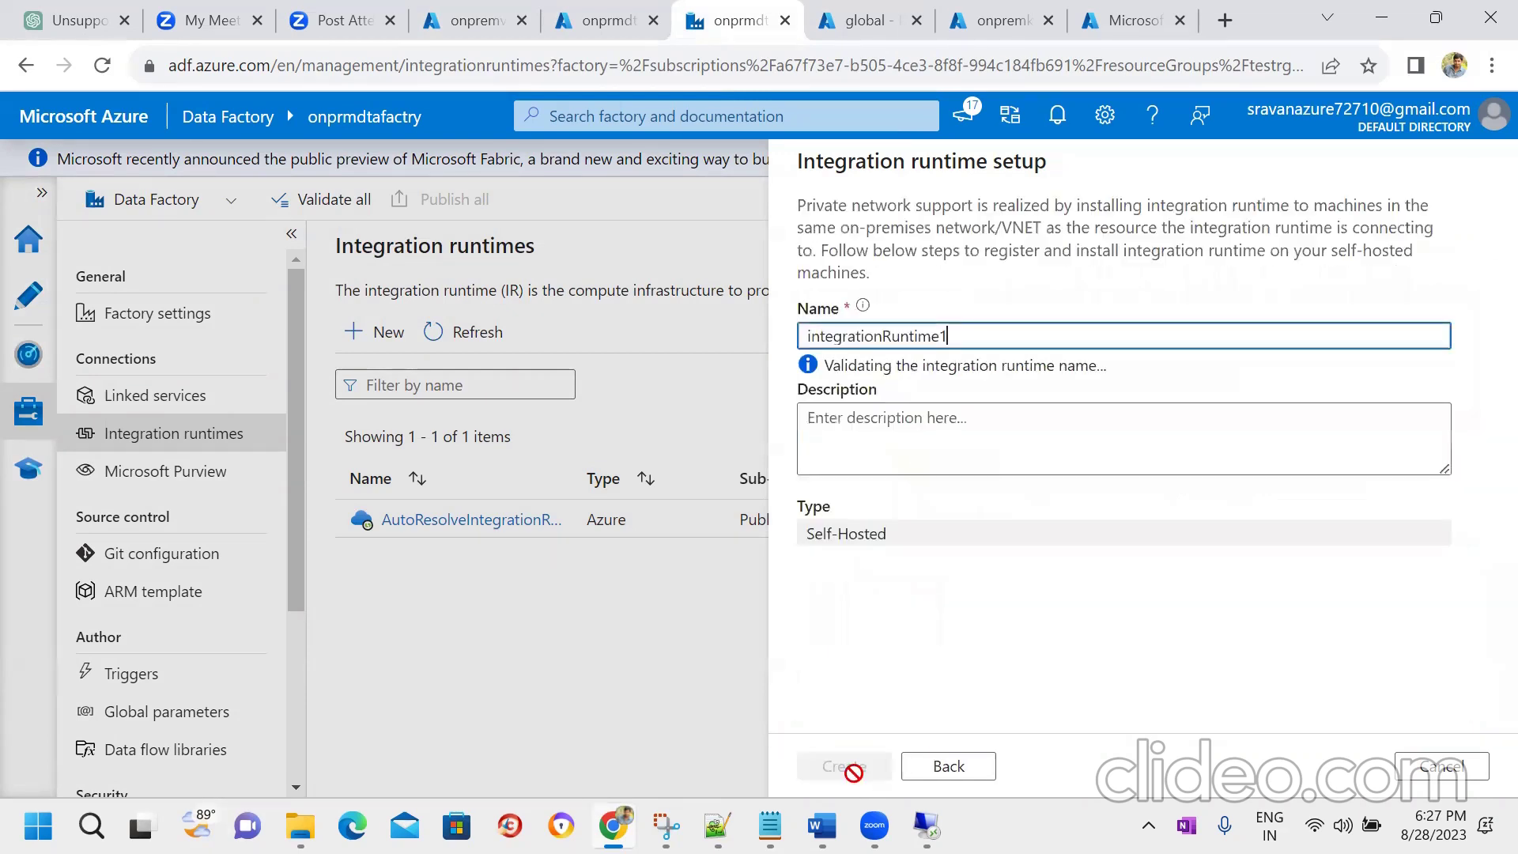
{"action": "double_click", "coordinate": [988, 338]}
{"action": "key", "text": "BackSpace"}
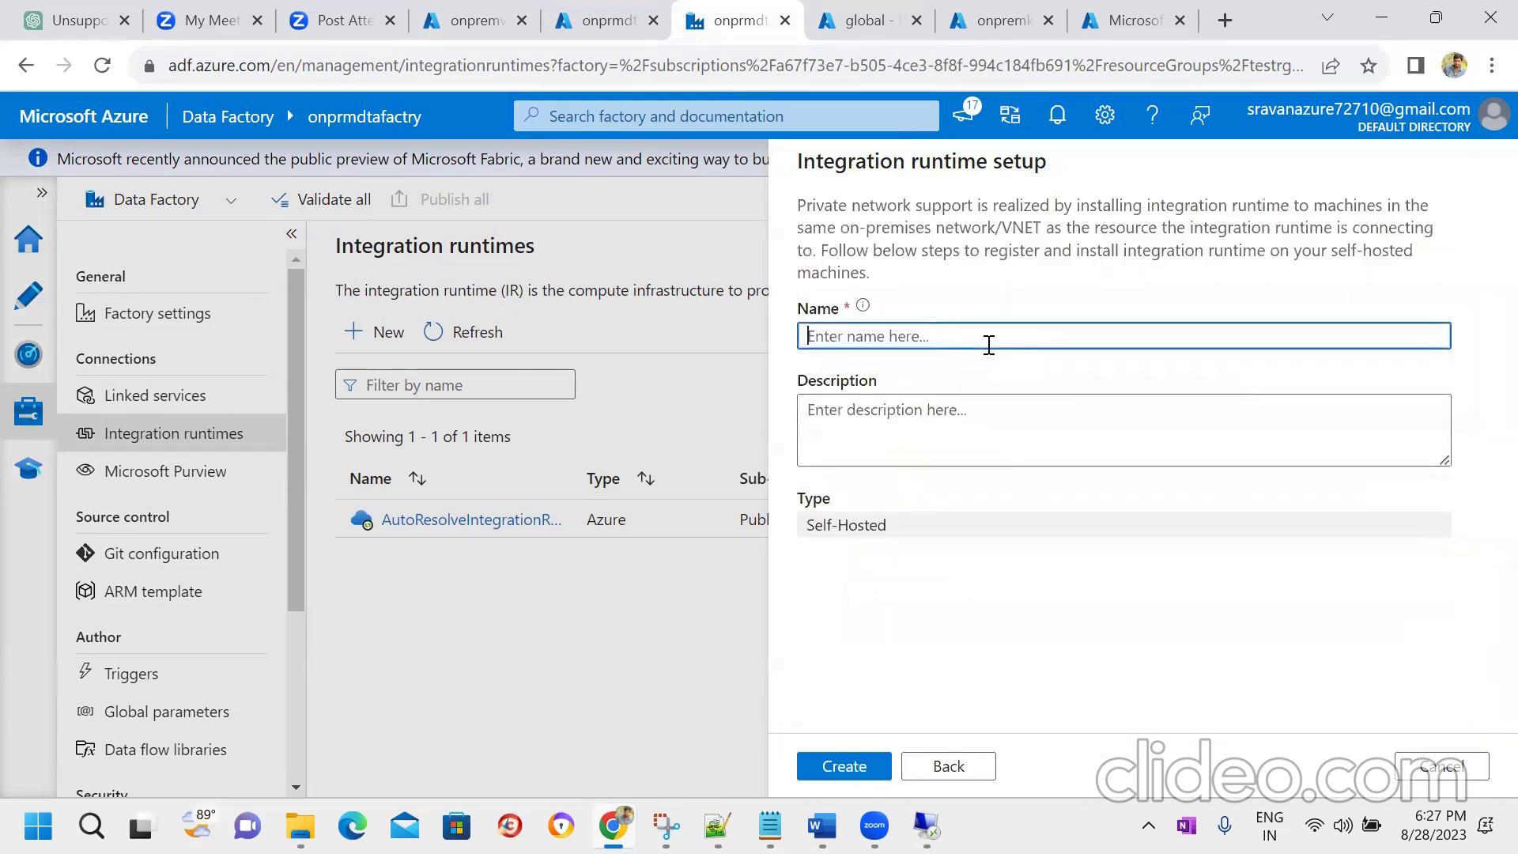
{"action": "type", "text": "SelfhostedIR"}
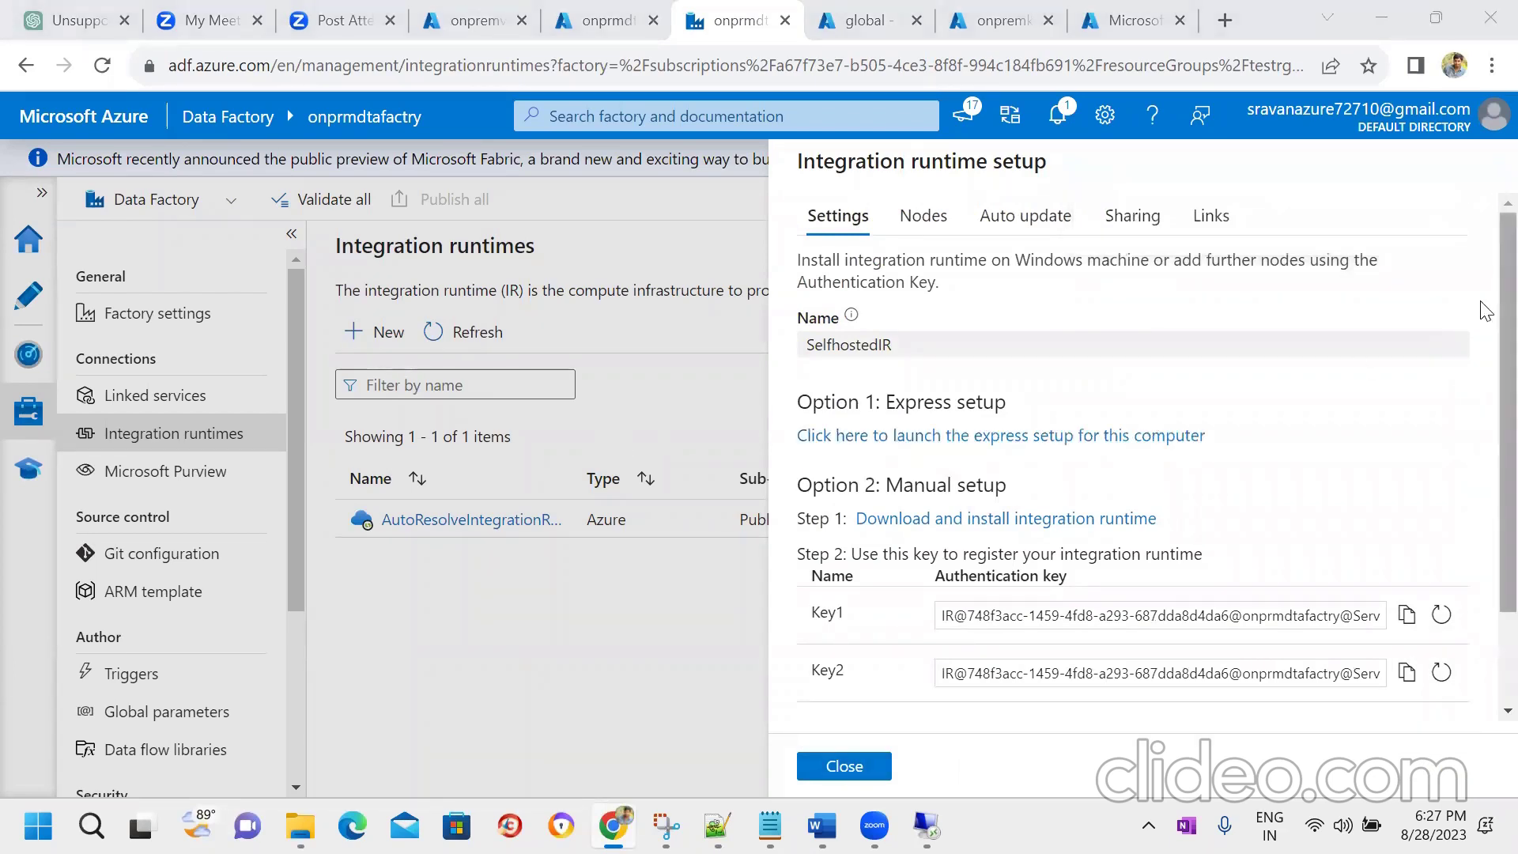
{"action": "scroll", "coordinate": [1484, 399], "scroll_direction": "down", "scroll_amount": 2}
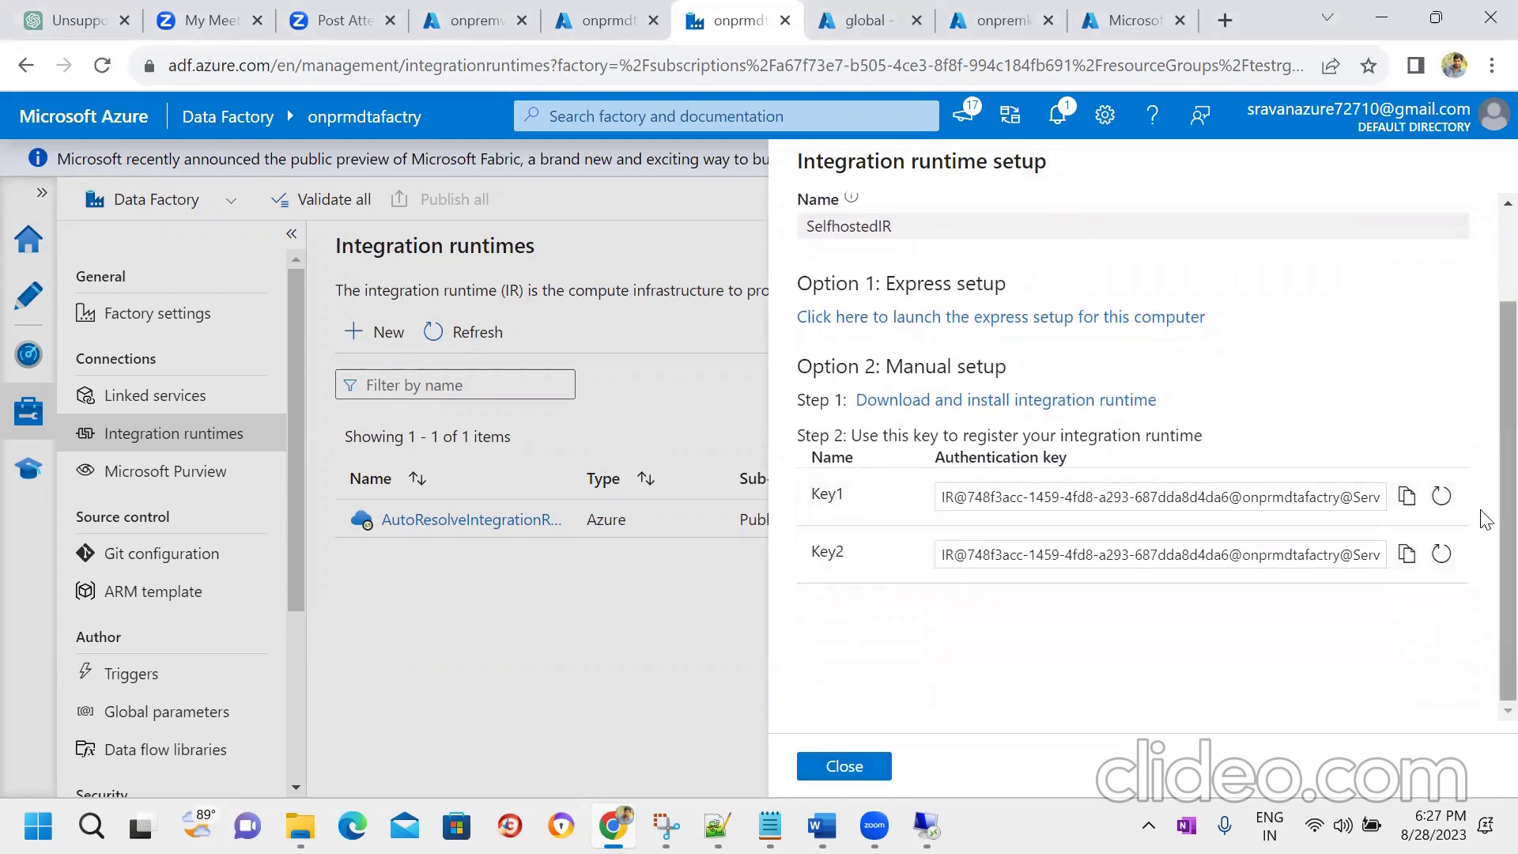
{"action": "scroll", "coordinate": [1482, 459], "scroll_direction": "up", "scroll_amount": 2}
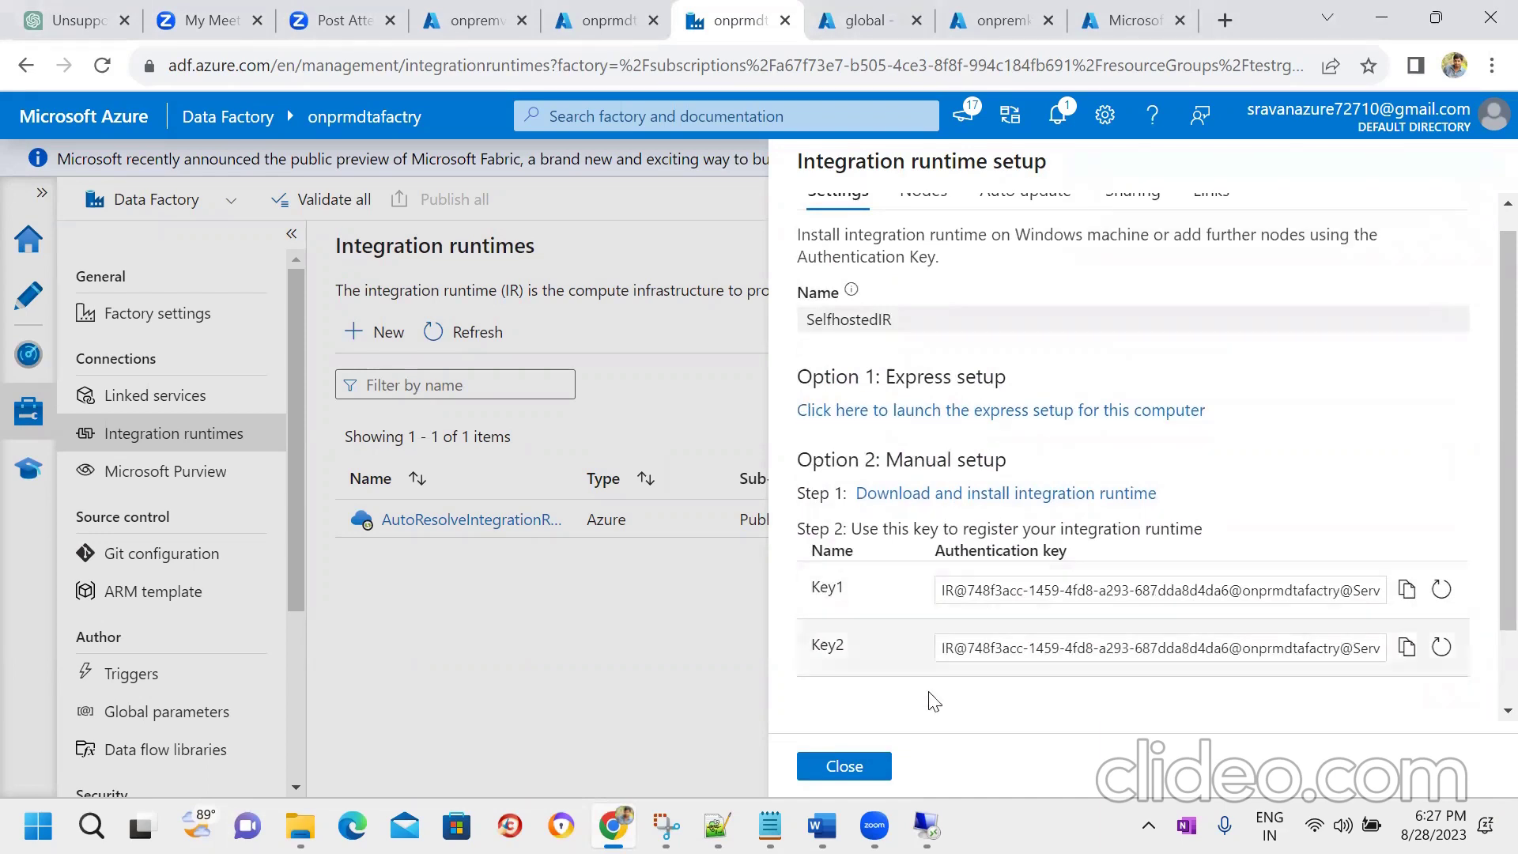
{"action": "left_click", "coordinate": [924, 826]}
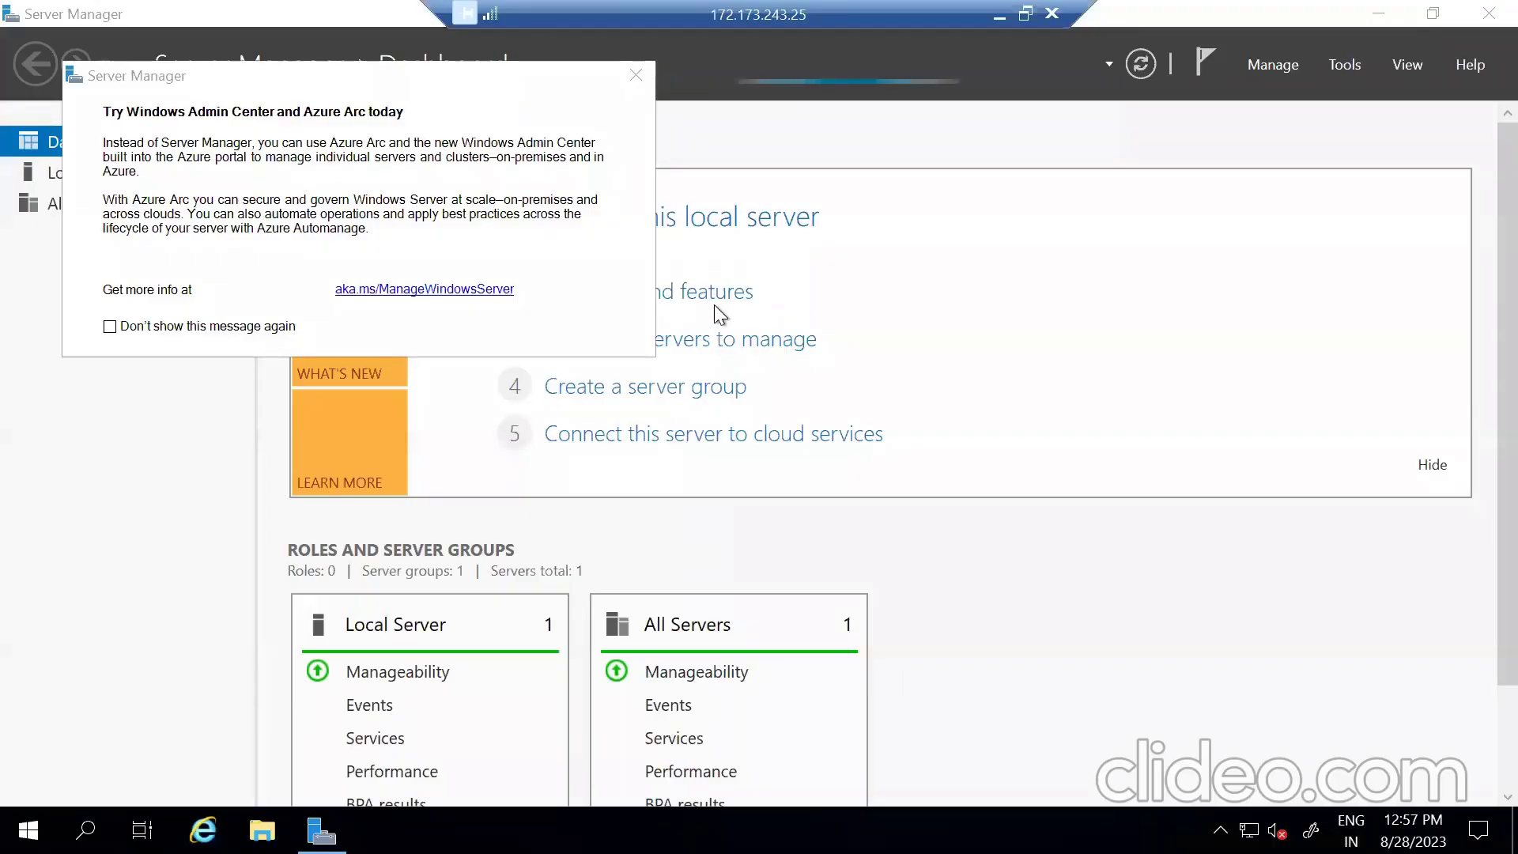
- Set IE Enhanced Security Configuration Off for administrators and users in Local Server, then launch Internet Explorer
{"action": "left_click", "coordinate": [641, 75]}
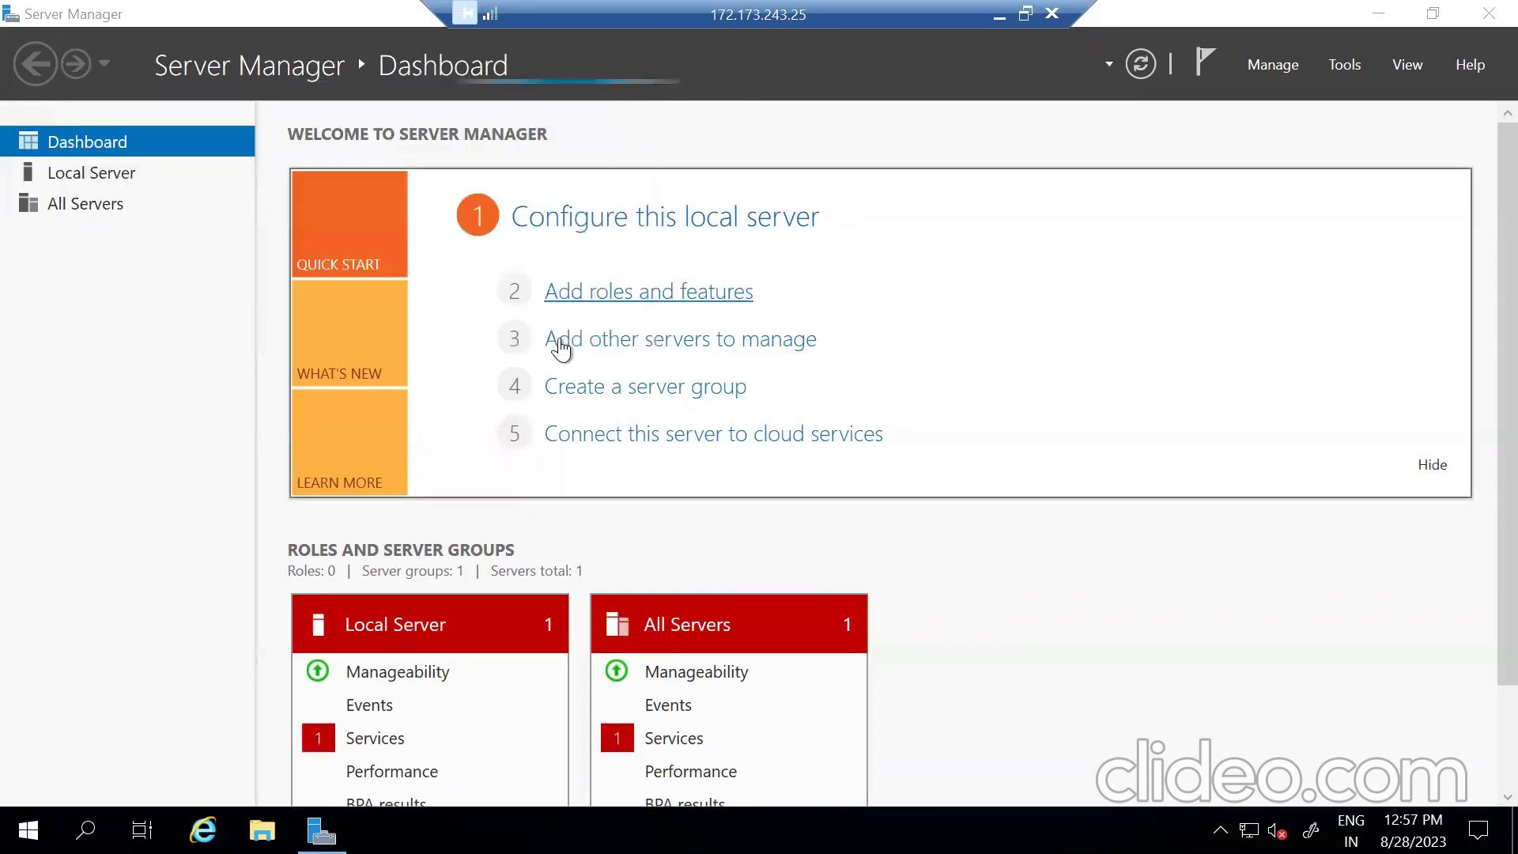
{"action": "left_click", "coordinate": [92, 174]}
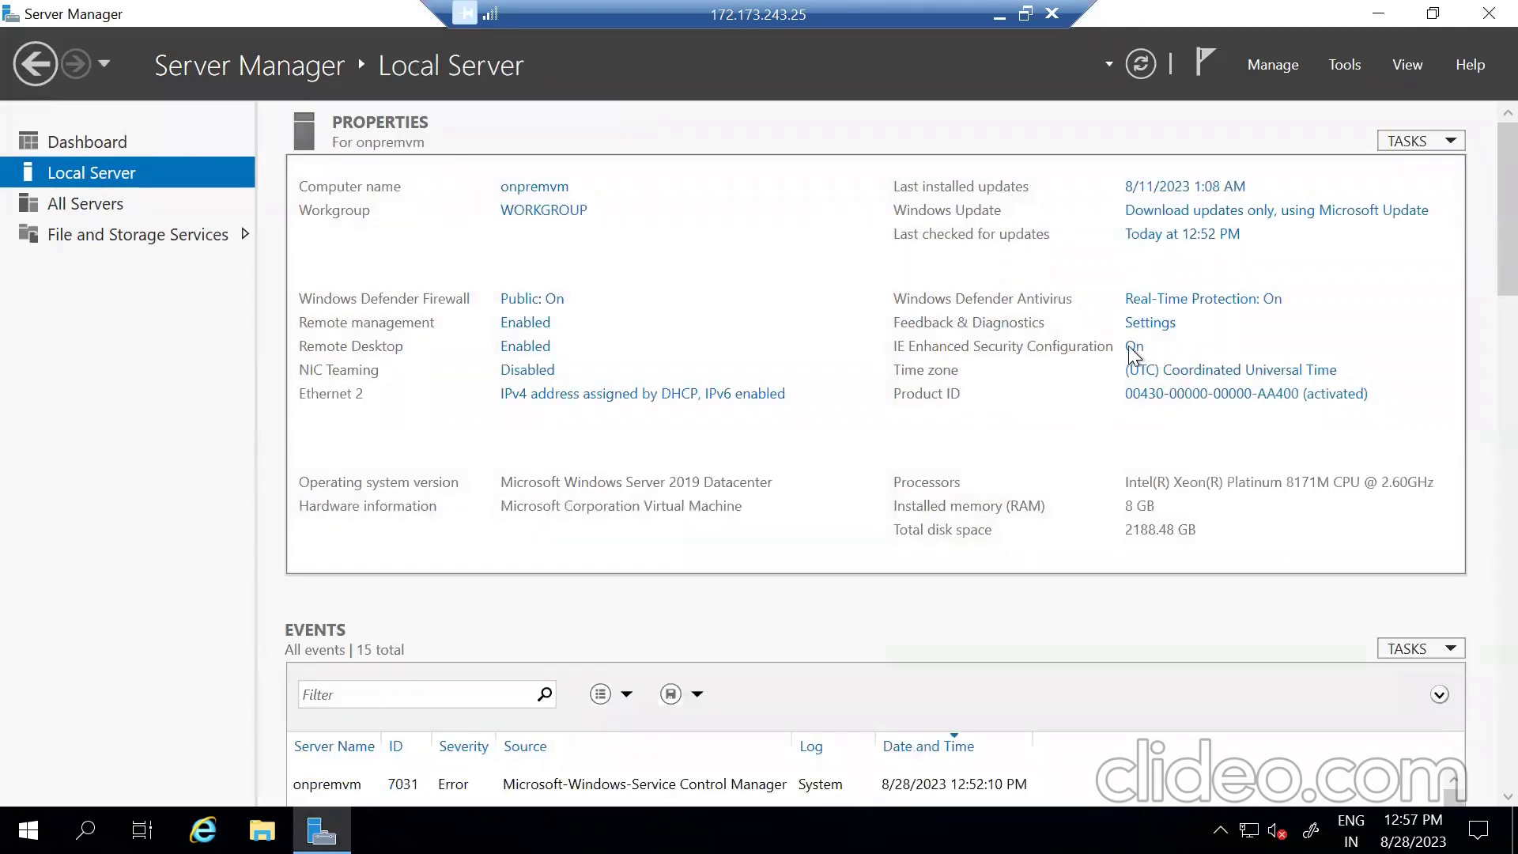
{"action": "left_click", "coordinate": [1132, 351]}
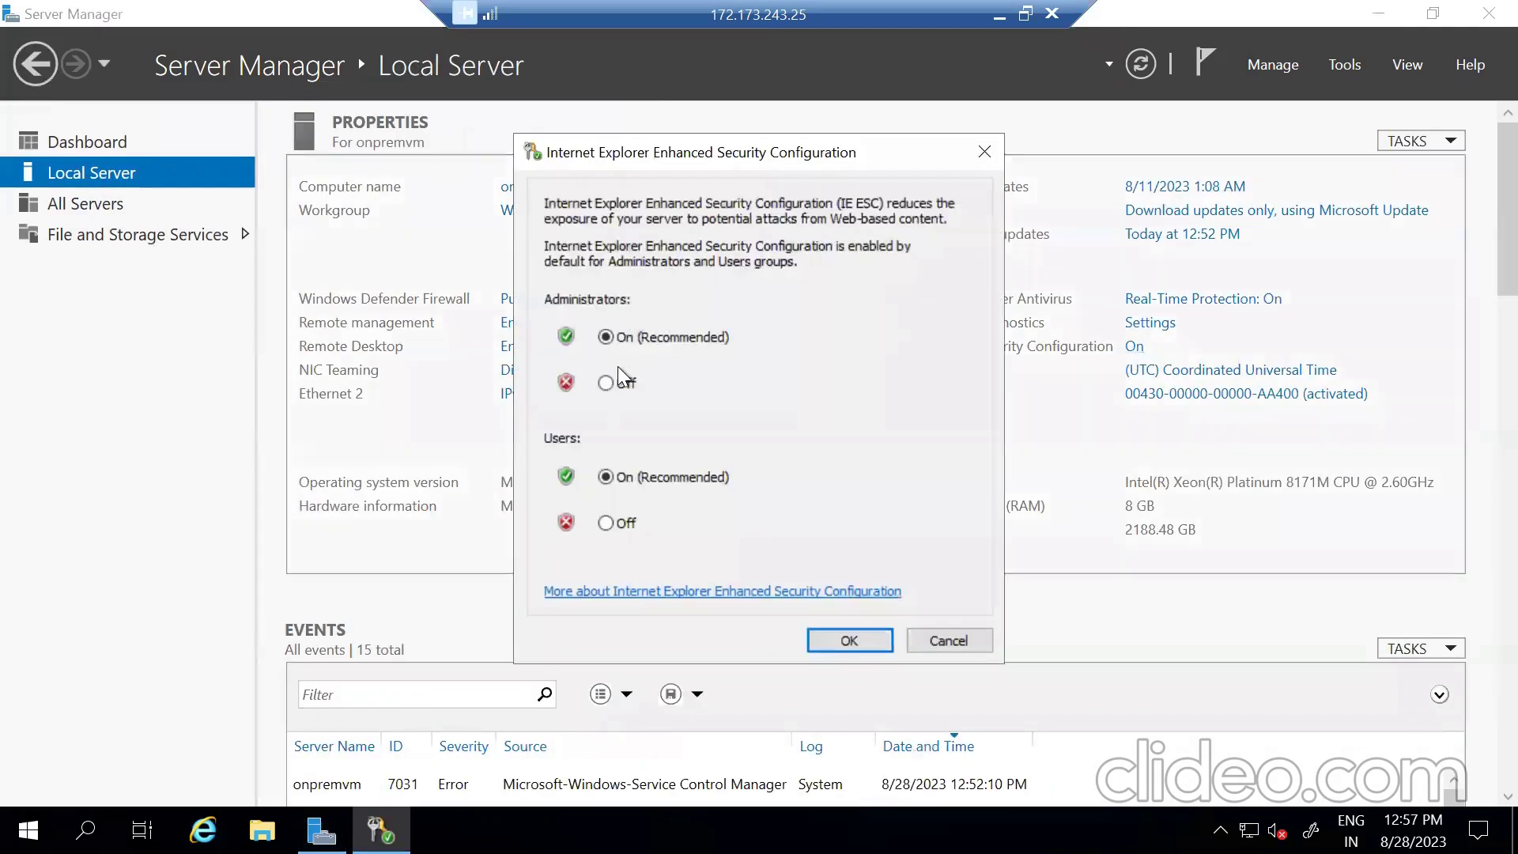
{"action": "left_click", "coordinate": [618, 385]}
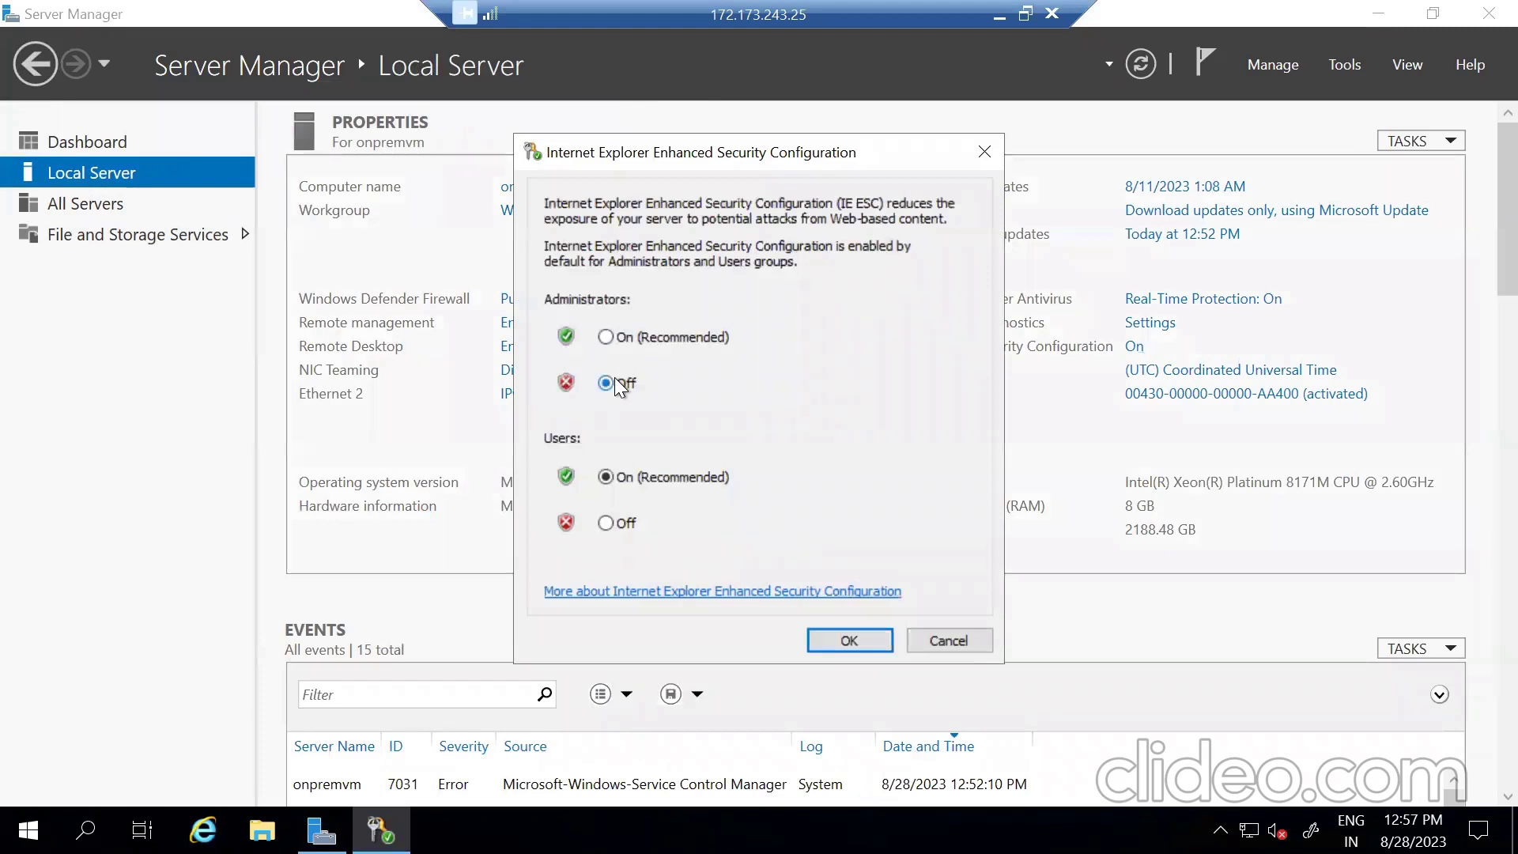
{"action": "left_click", "coordinate": [609, 522]}
{"action": "left_click", "coordinate": [861, 638]}
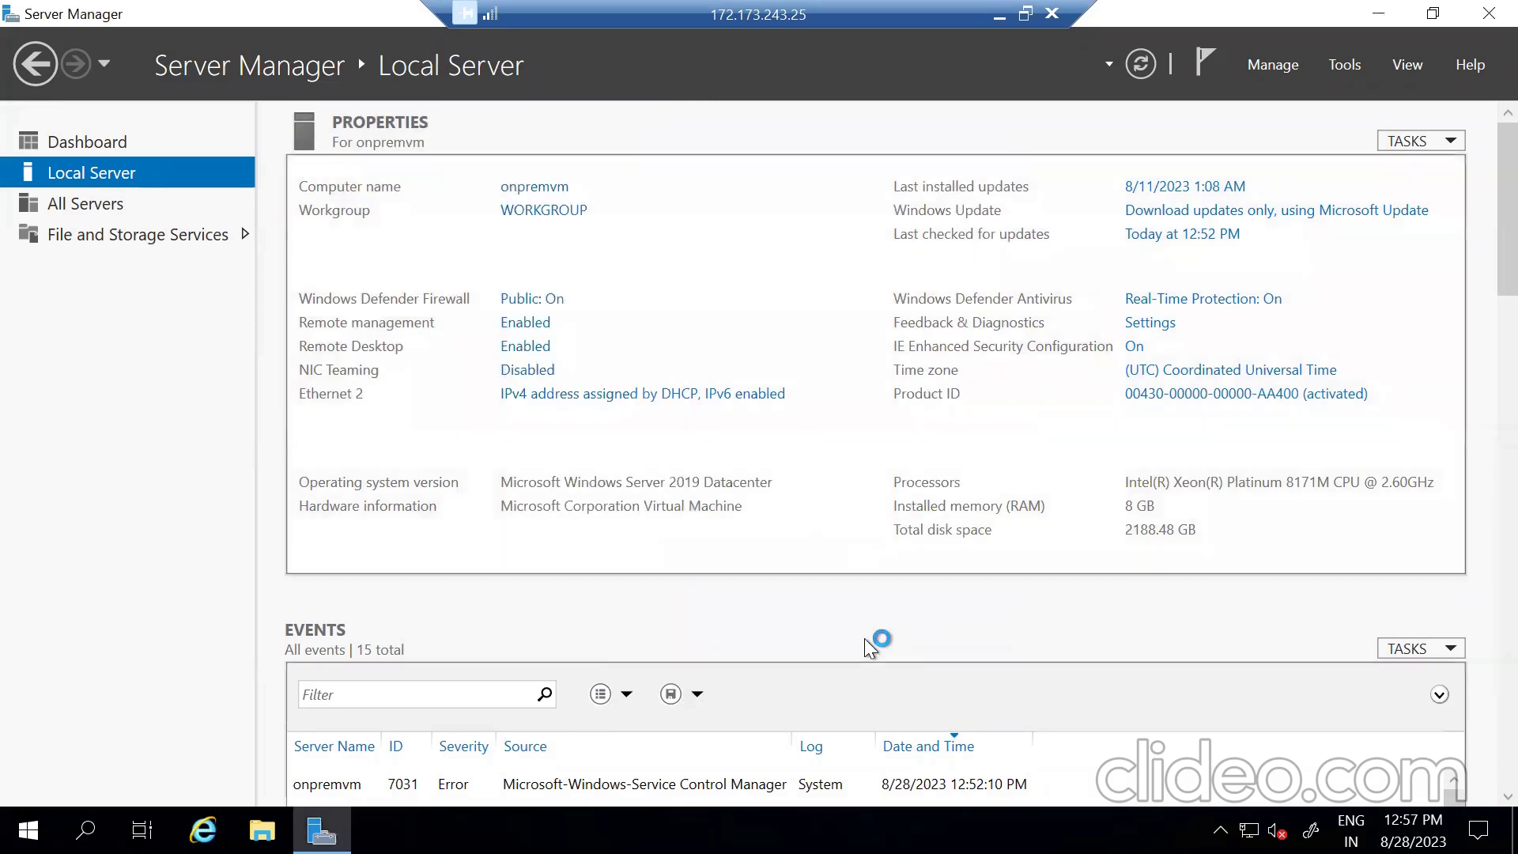
{"action": "left_click", "coordinate": [203, 829]}
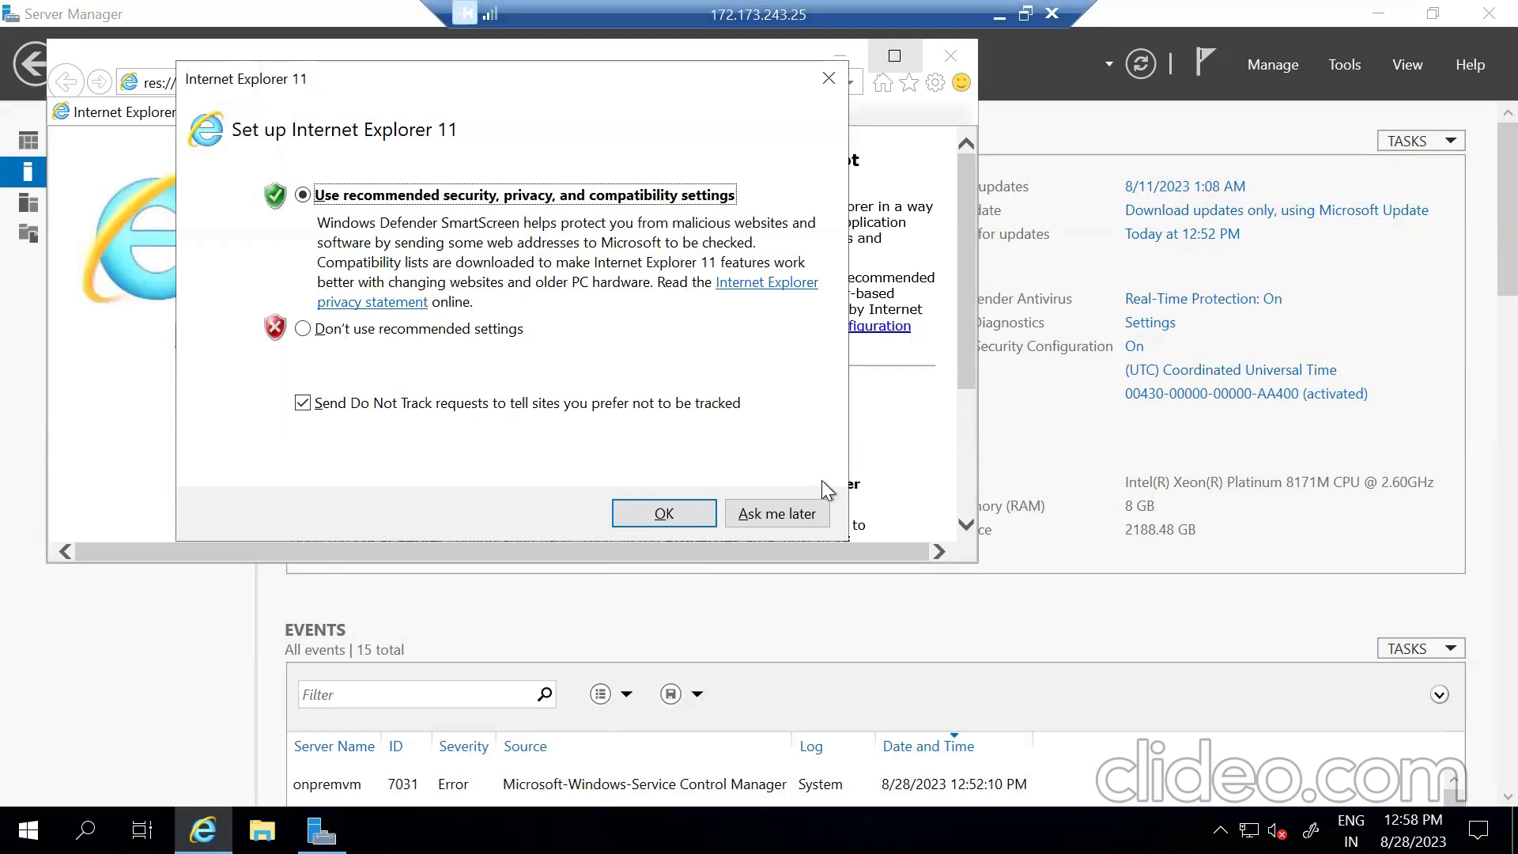
{"action": "left_click", "coordinate": [671, 510]}
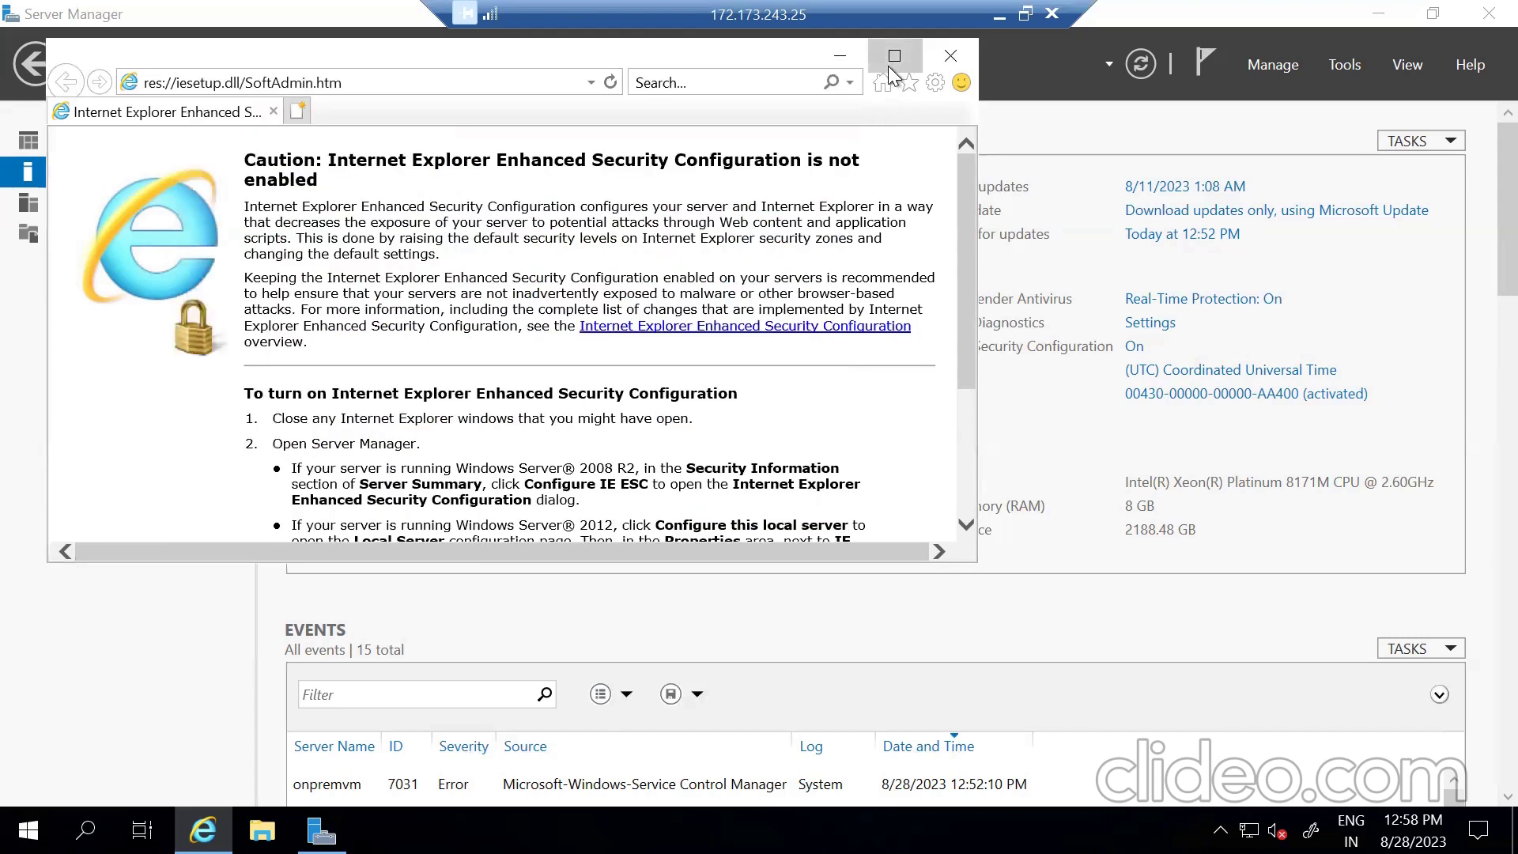
{"action": "left_click", "coordinate": [893, 57]}
{"action": "left_click", "coordinate": [297, 37]}
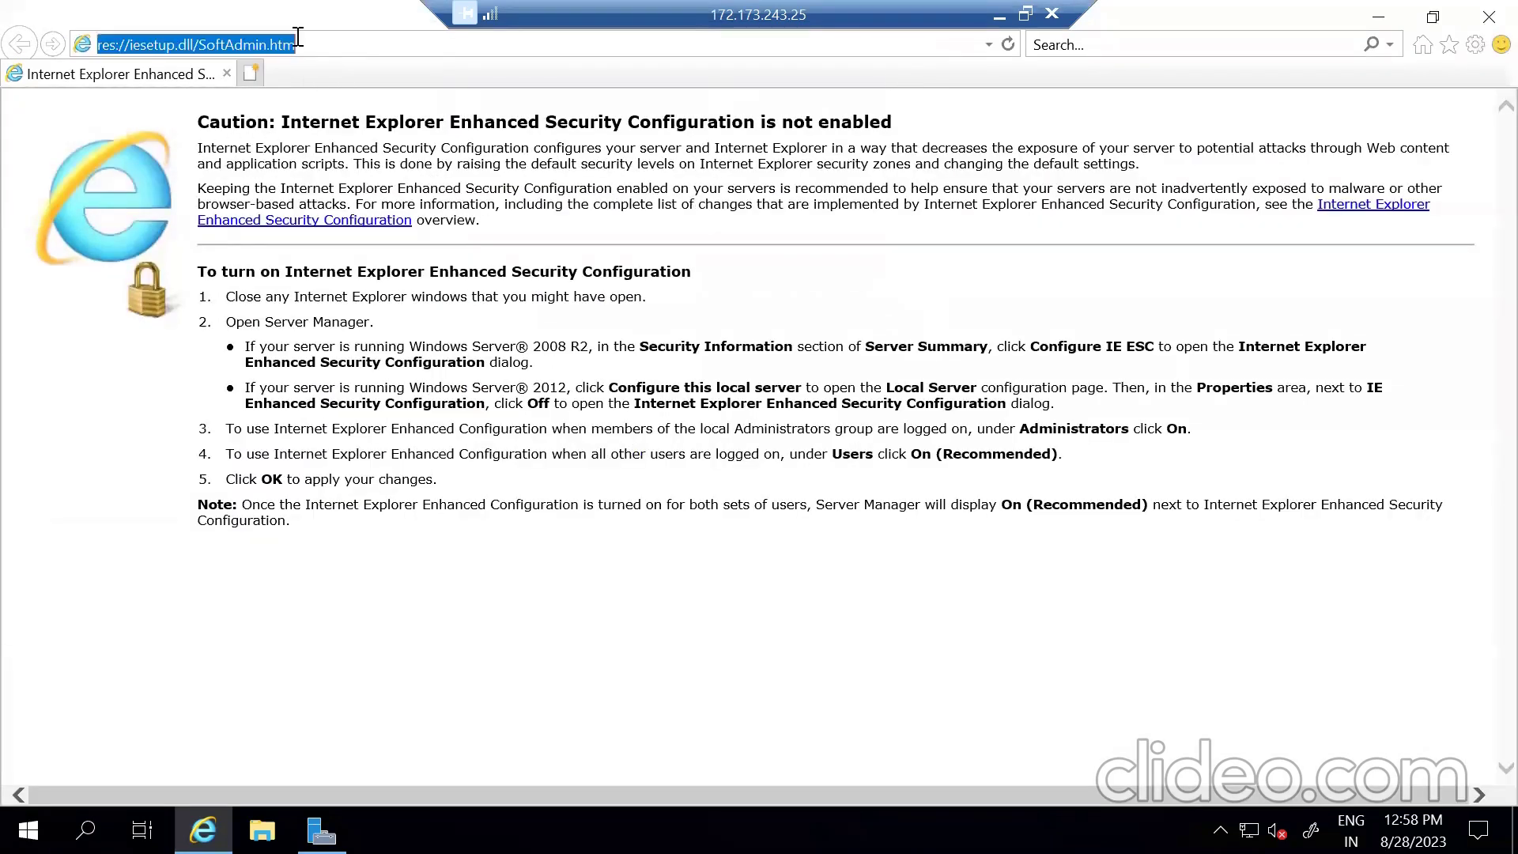
{"action": "type", "text": "www.google.com"}
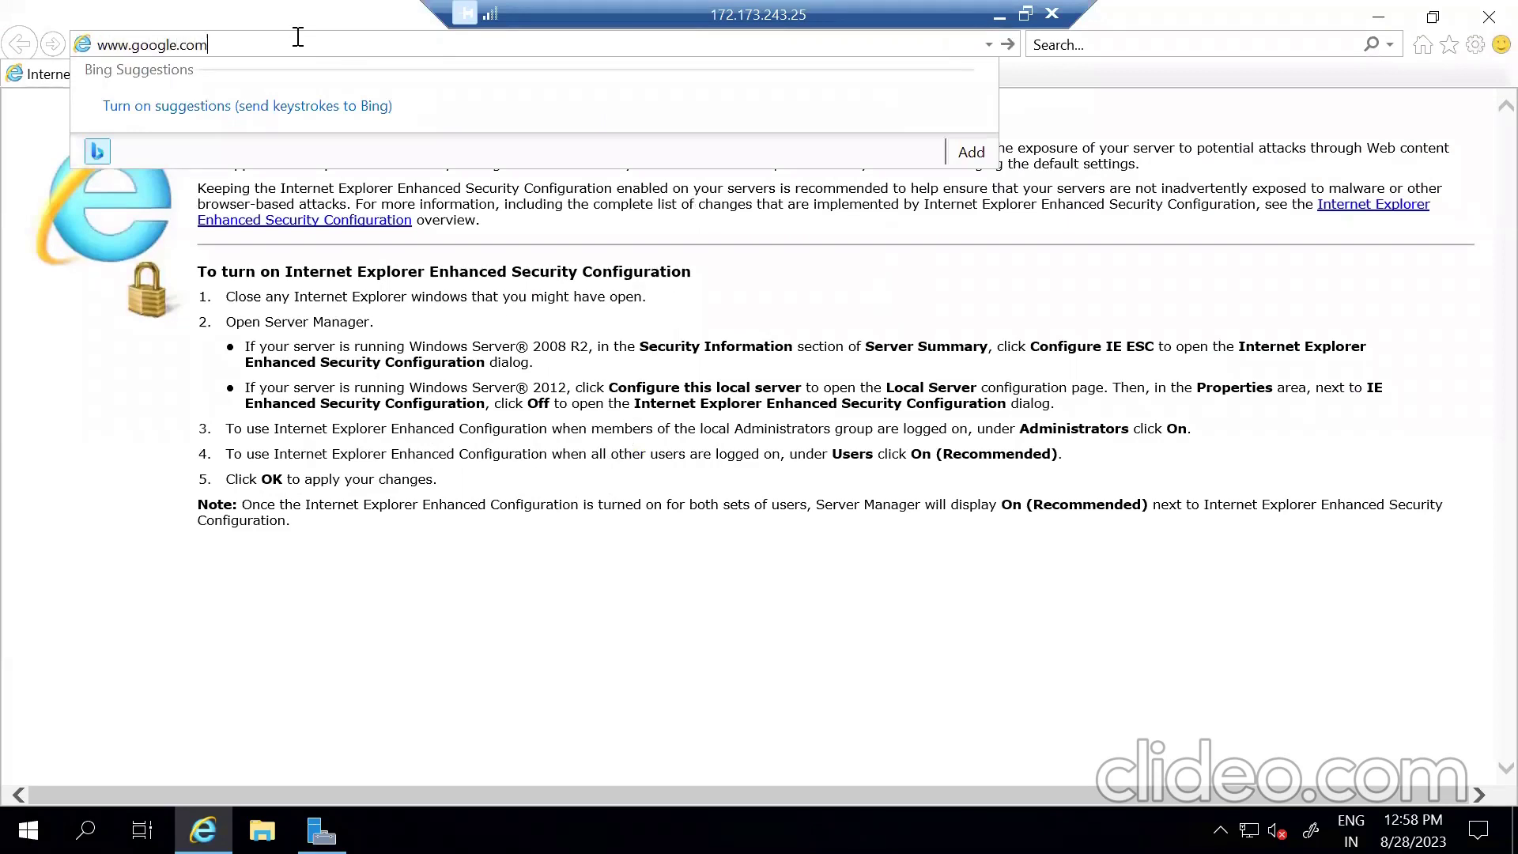
{"action": "key", "text": "Return"}
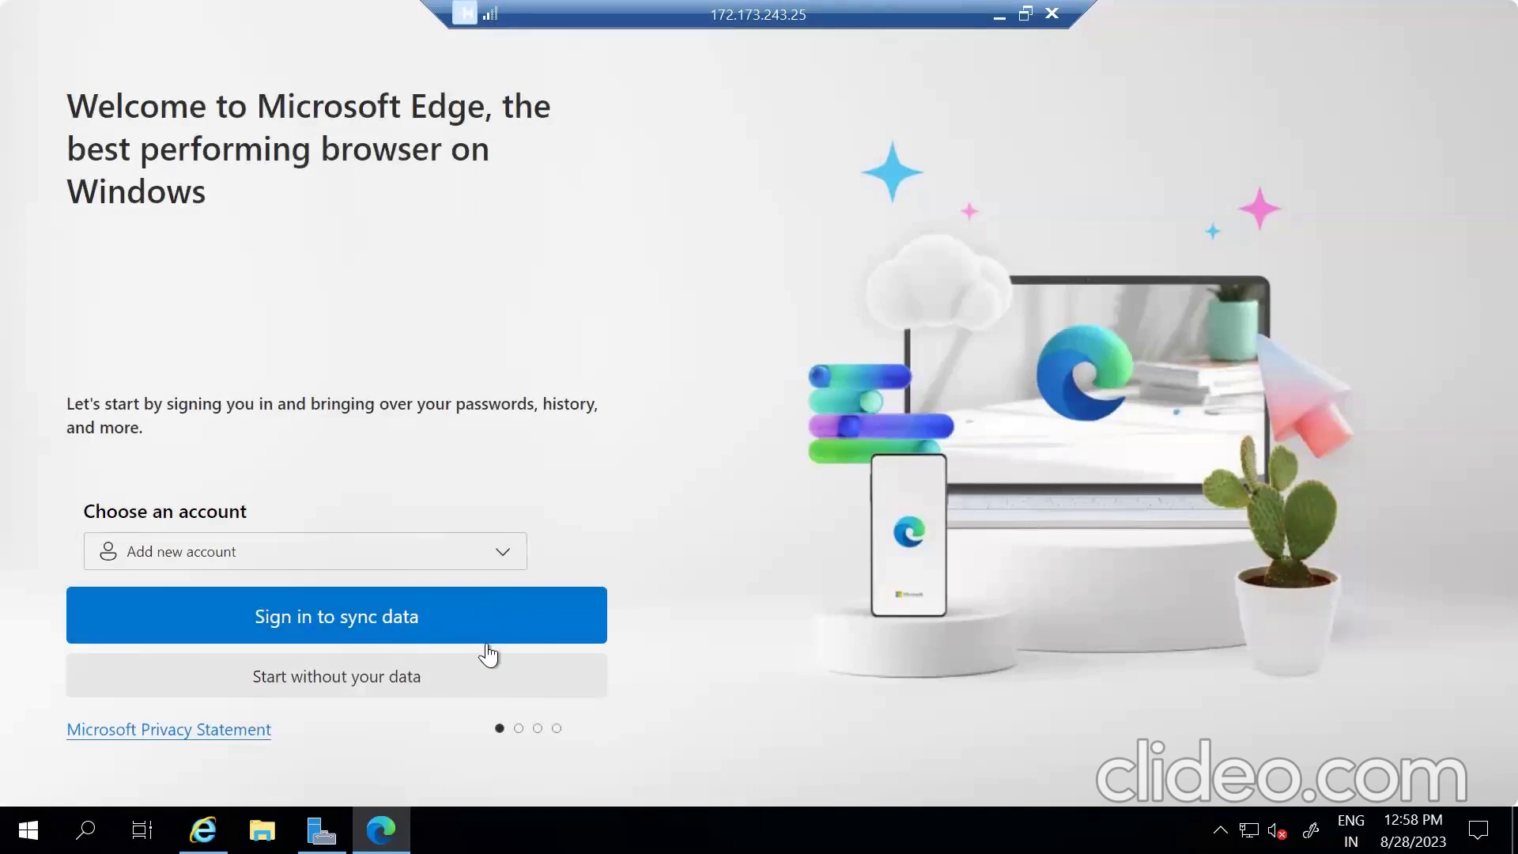
- Skip Edge sign-in and the Google data import, confirming the rest of Edge's first-run setup
{"action": "left_click", "coordinate": [461, 690]}
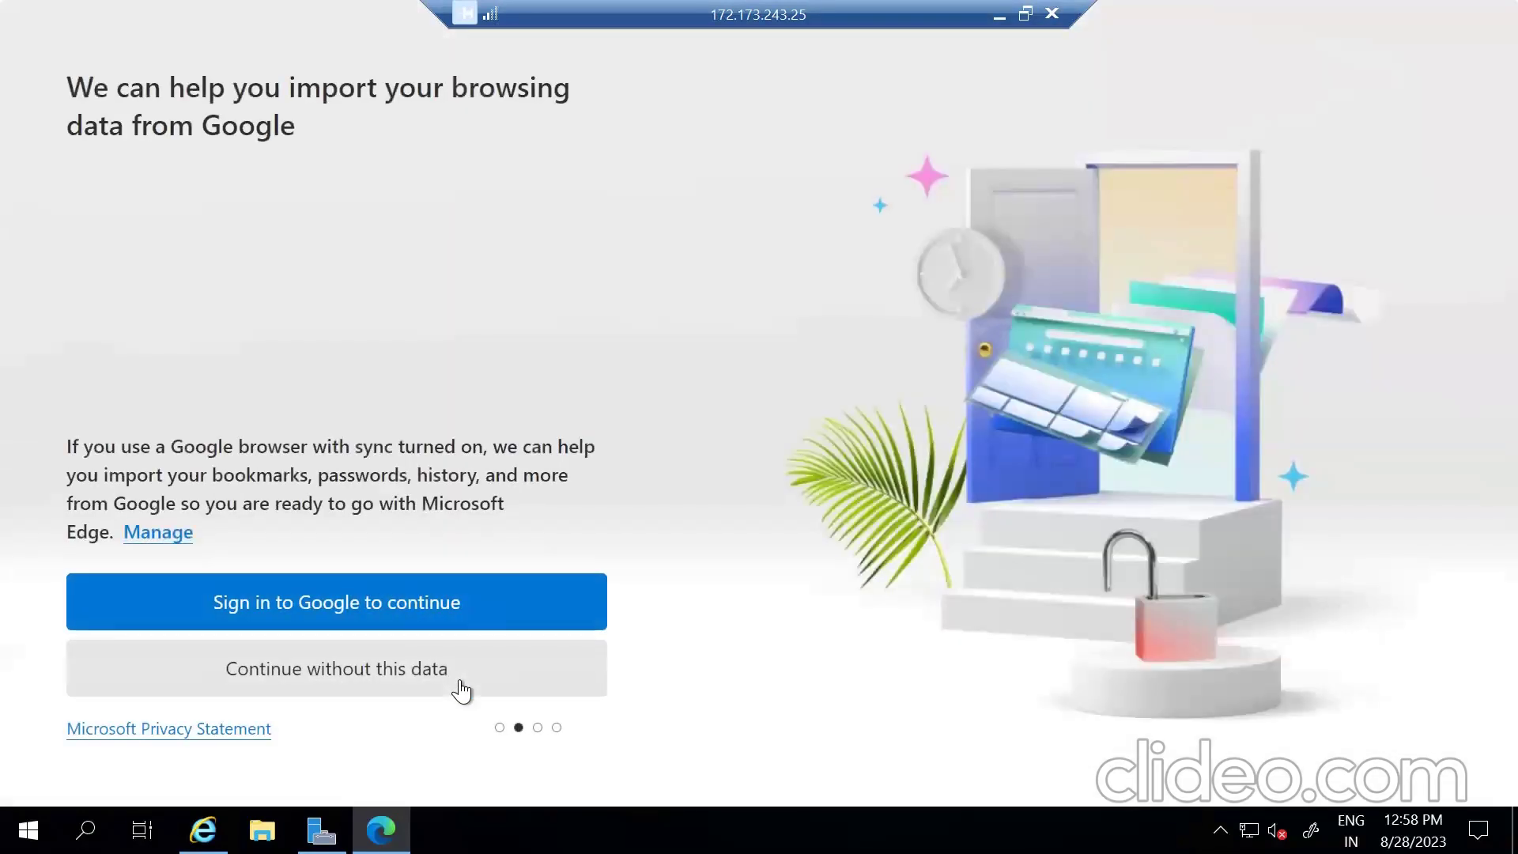
{"action": "left_click", "coordinate": [386, 681]}
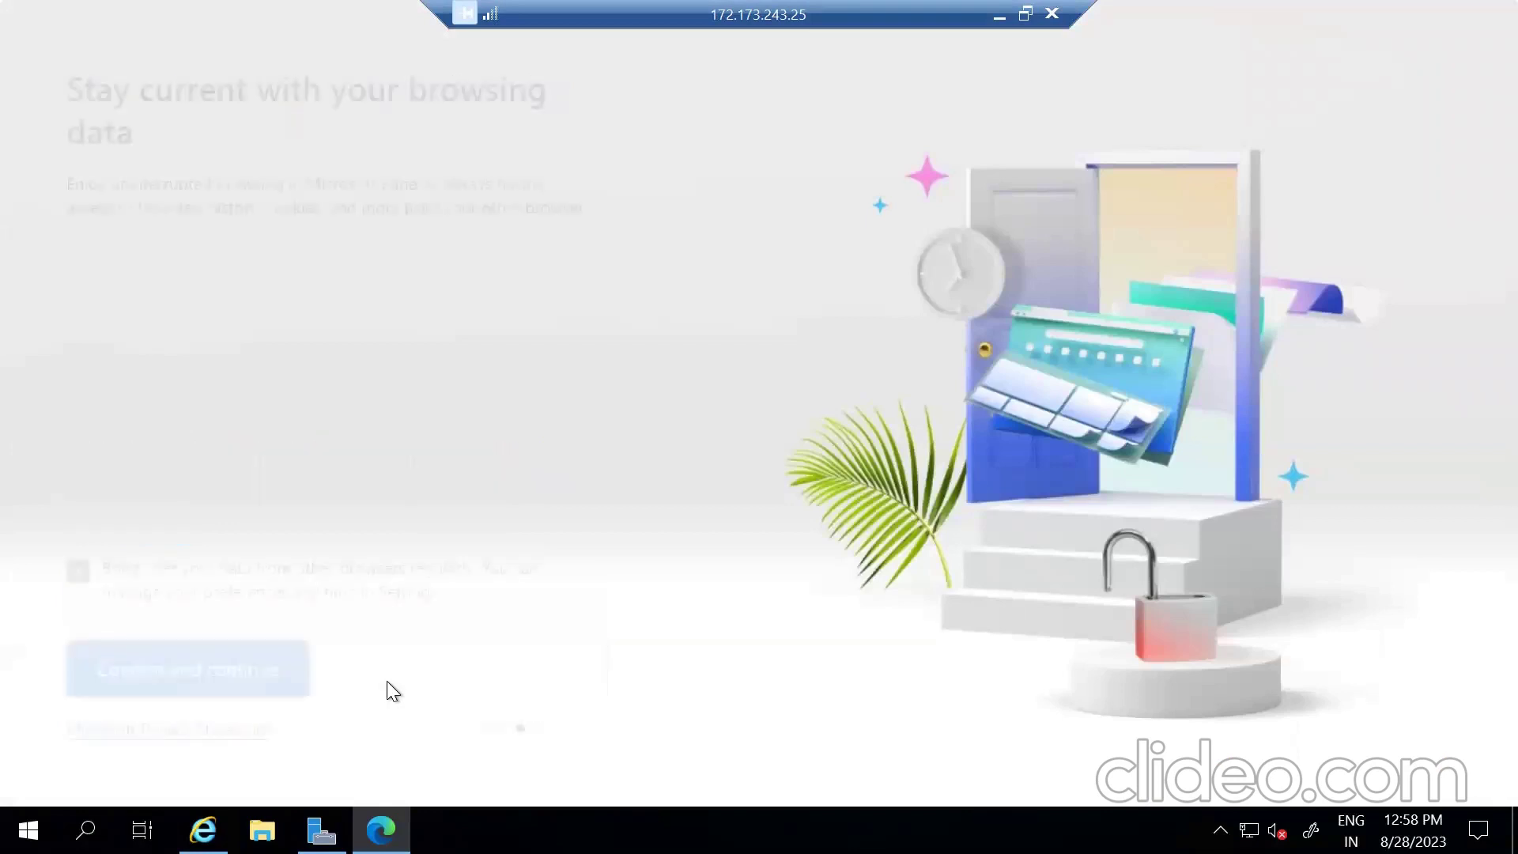
{"action": "left_click", "coordinate": [260, 671]}
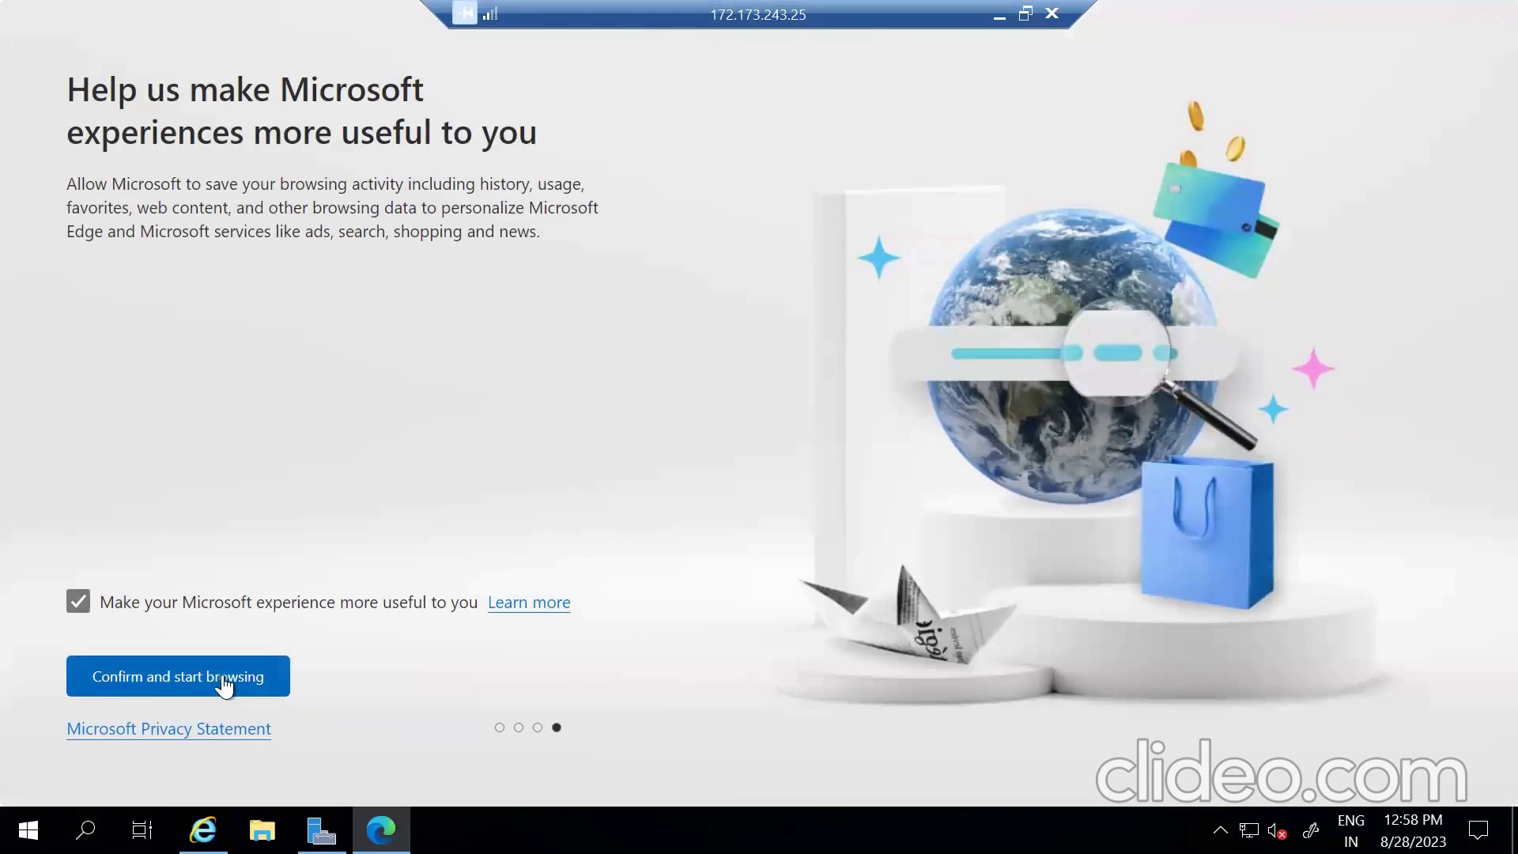
{"action": "left_click", "coordinate": [225, 684]}
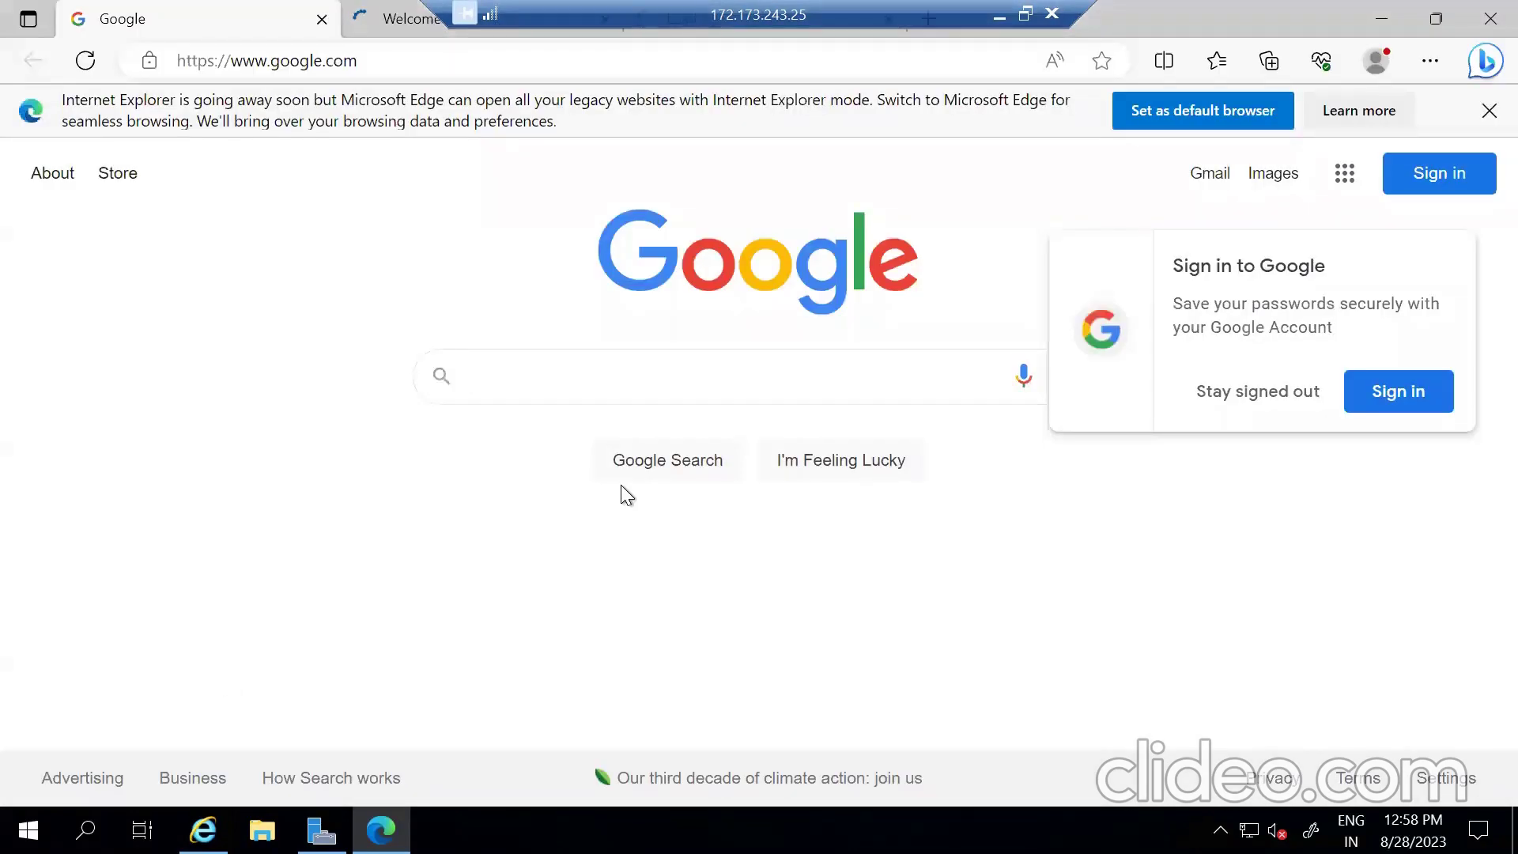
- Search Google for 'azure intergation runtime download' and open Microsoft's Integration Runtime download page
{"action": "left_click", "coordinate": [559, 365]}
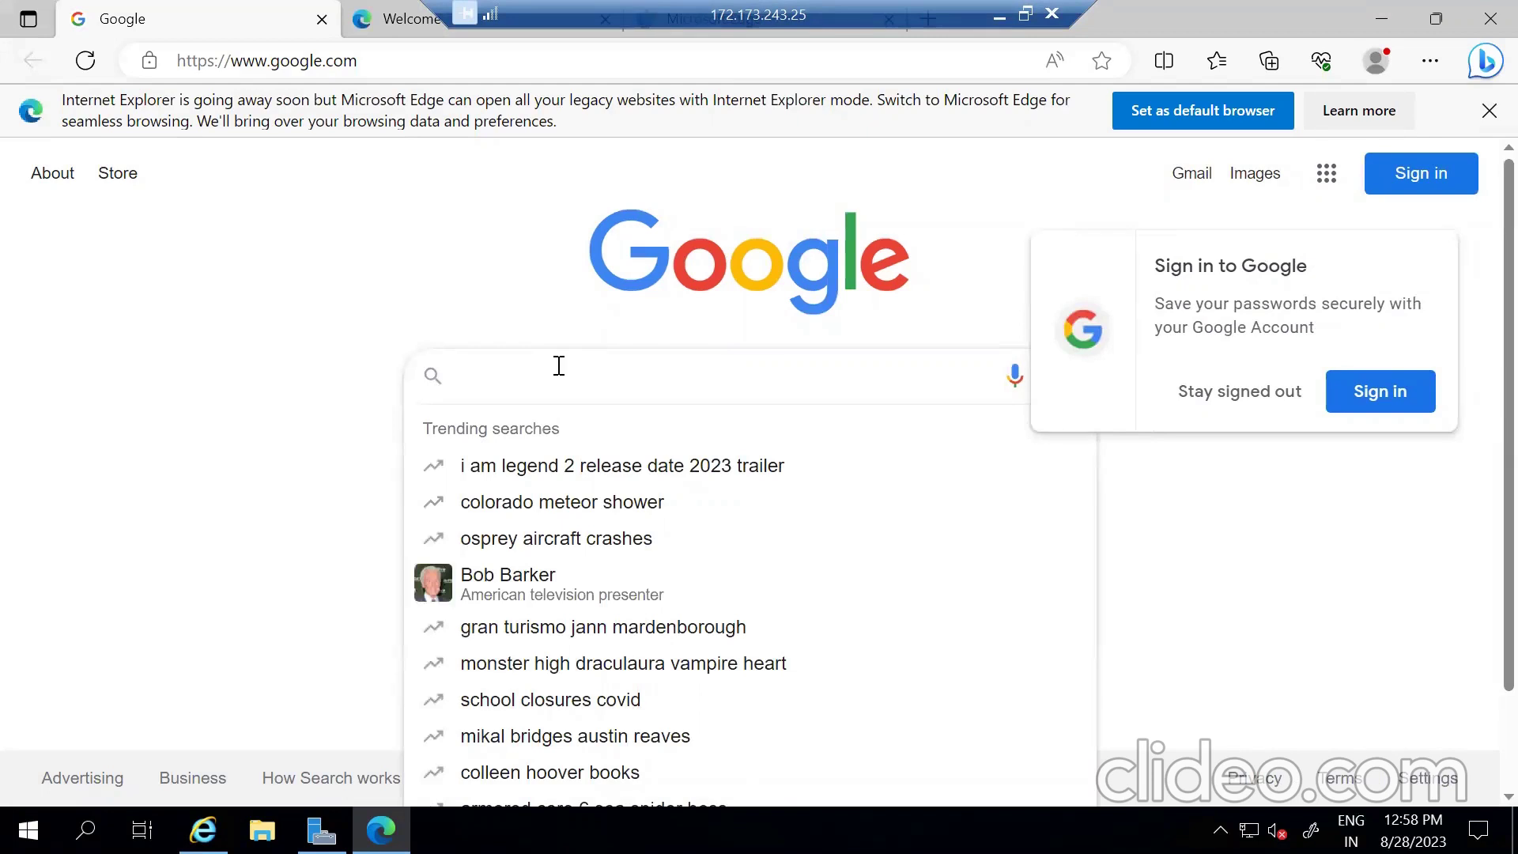
{"action": "type", "text": "self ho"}
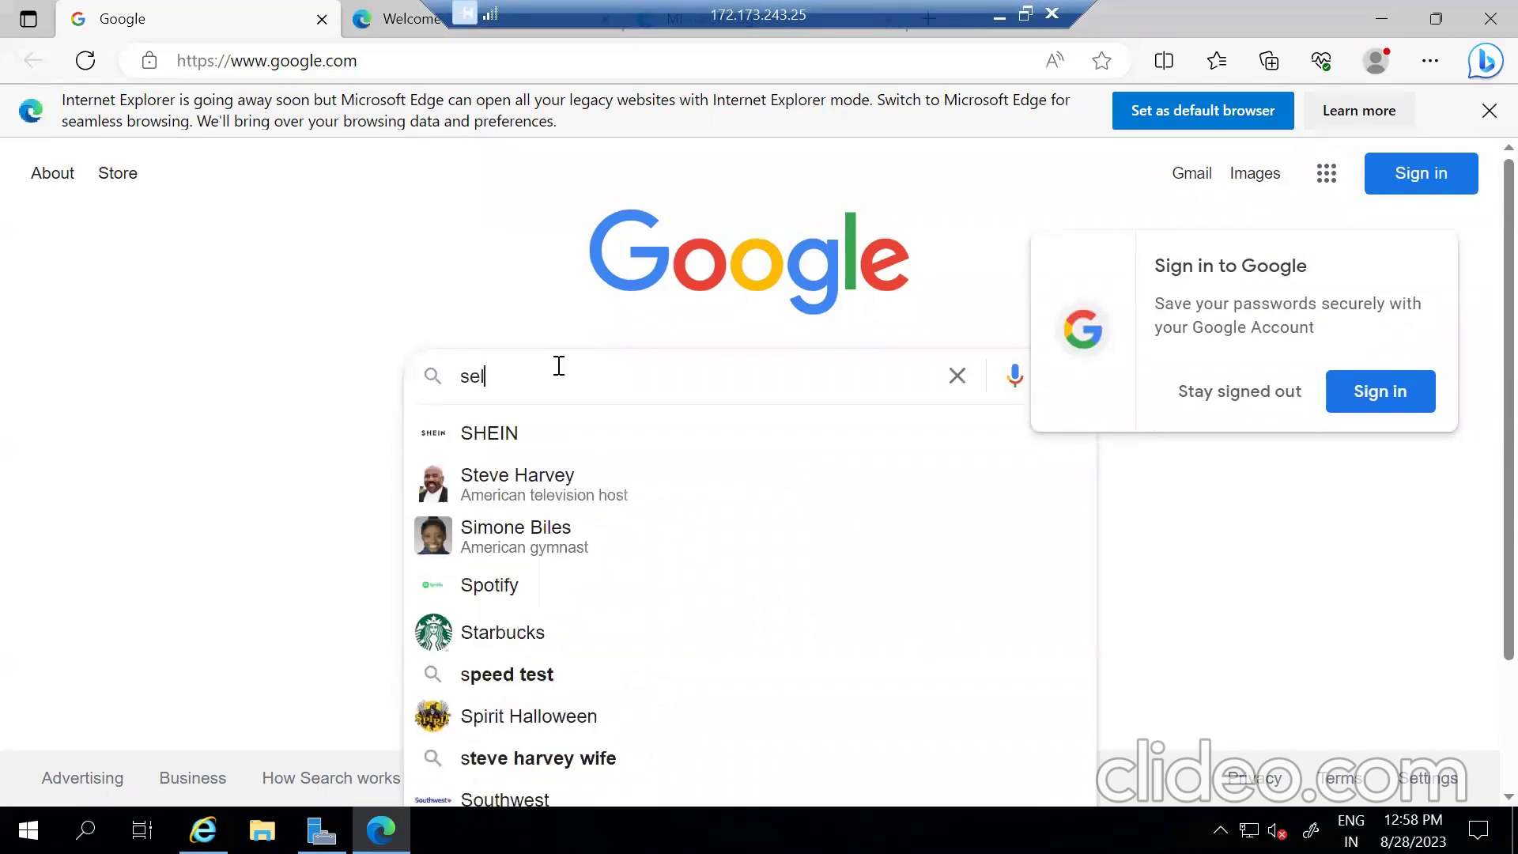
{"action": "key", "text": "BackSpace"}
{"action": "key", "text": "BackSpace"}
{"action": "key", "text": "BackSpace"}
{"action": "key", "text": "BackSpace"}
{"action": "key", "text": "BackSpace"}
{"action": "key", "text": "BackSpace"}
{"action": "key", "text": "BackSpace"}
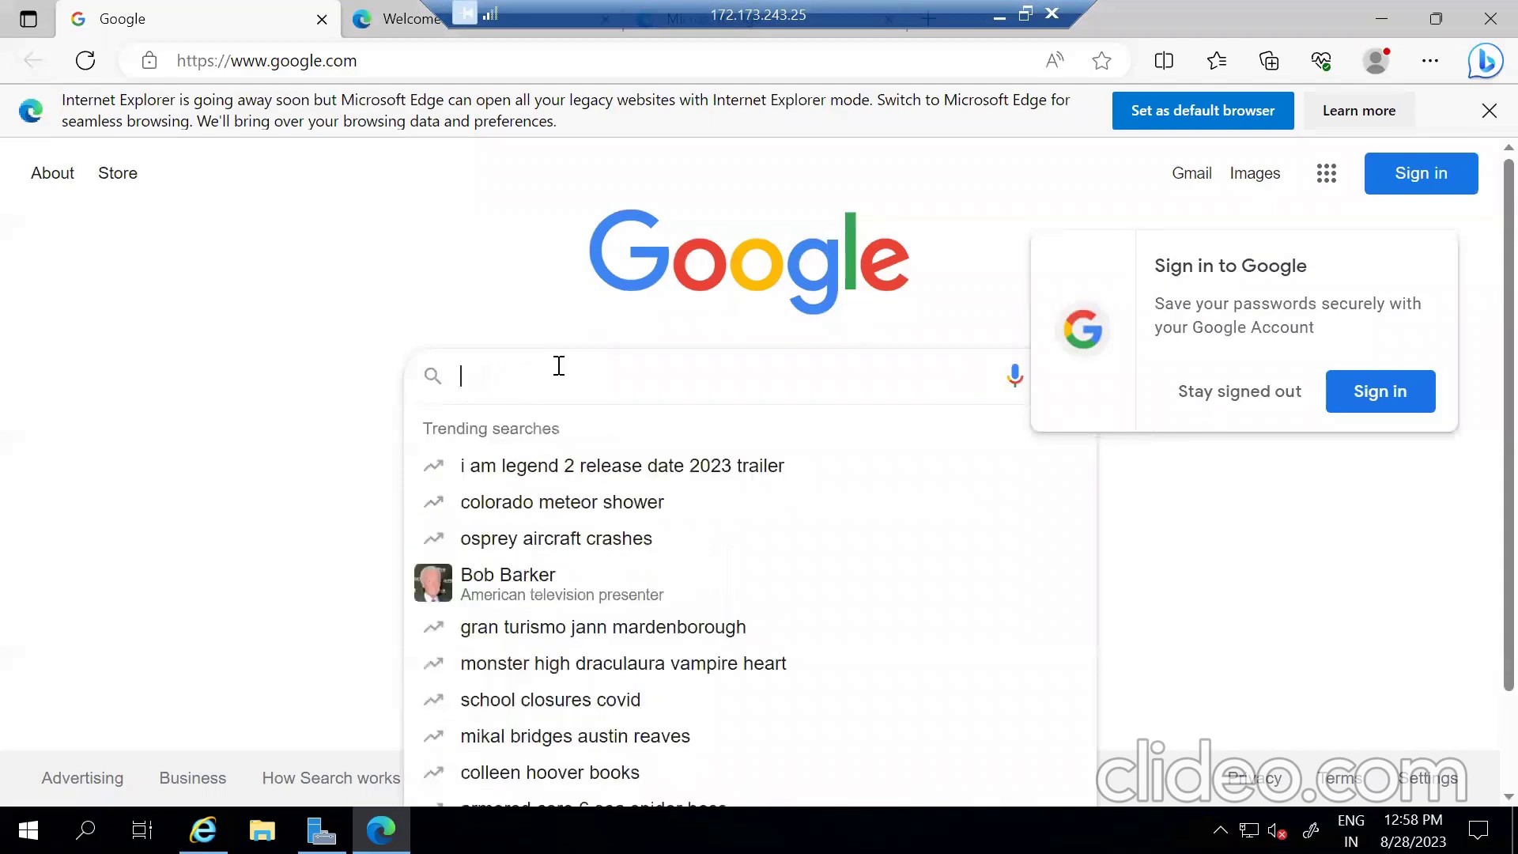
{"action": "type", "text": "azu"}
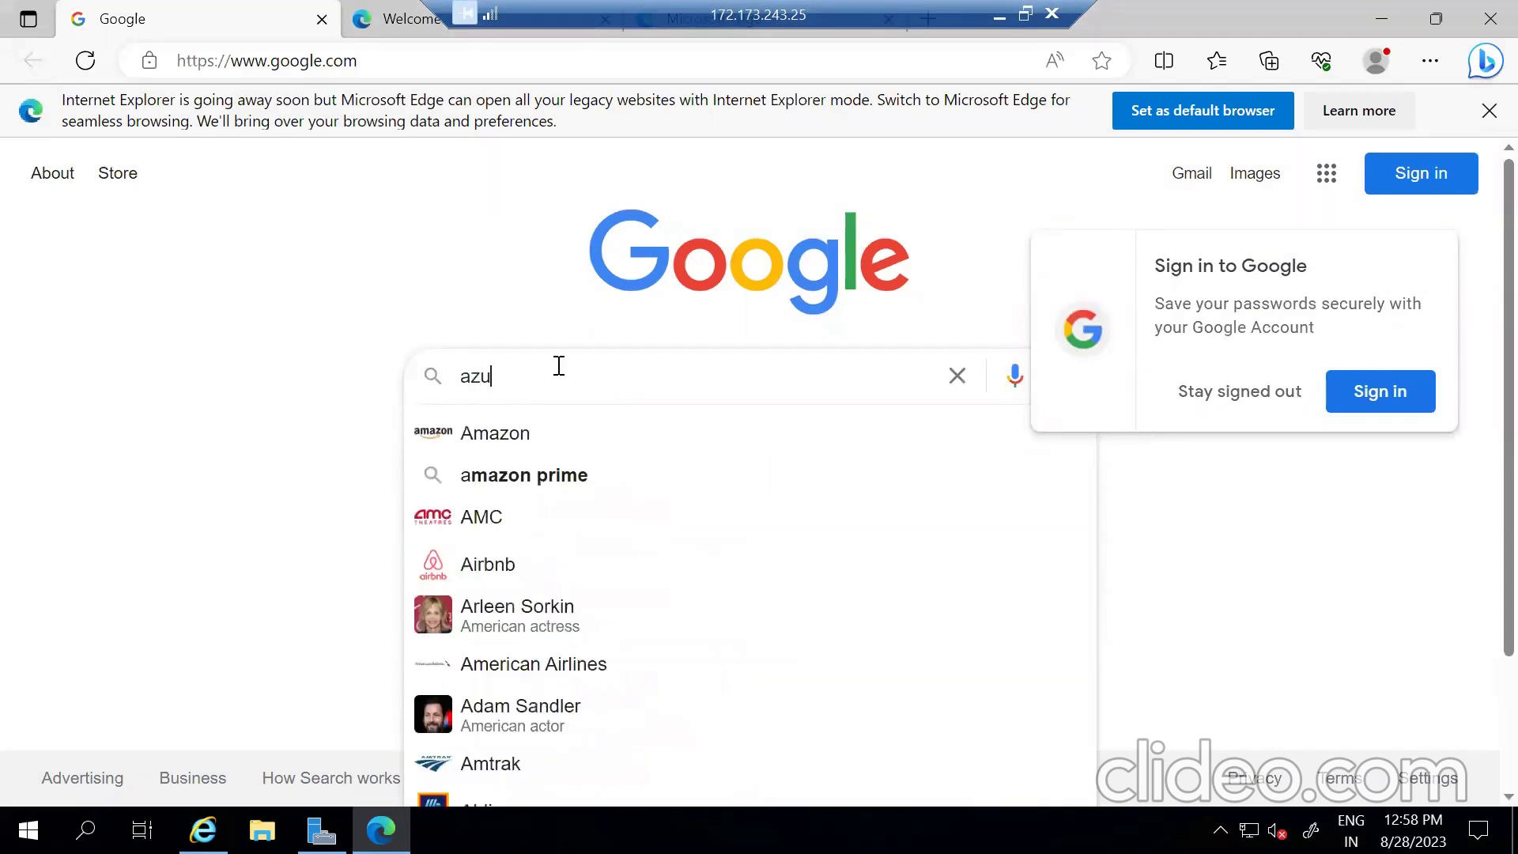
{"action": "type", "text": "re interga"}
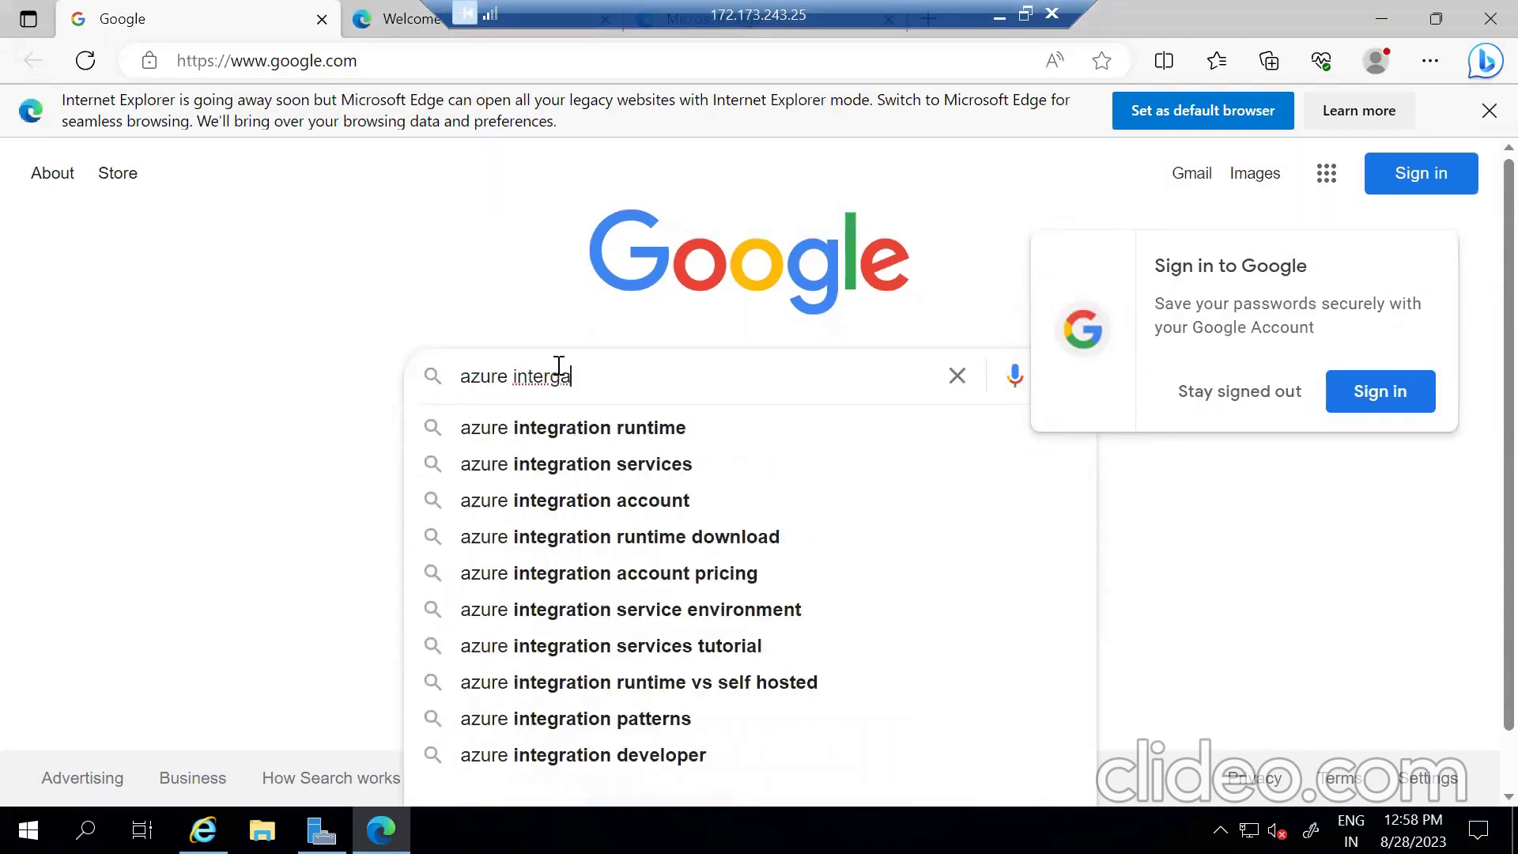
{"action": "type", "text": "tion runti"}
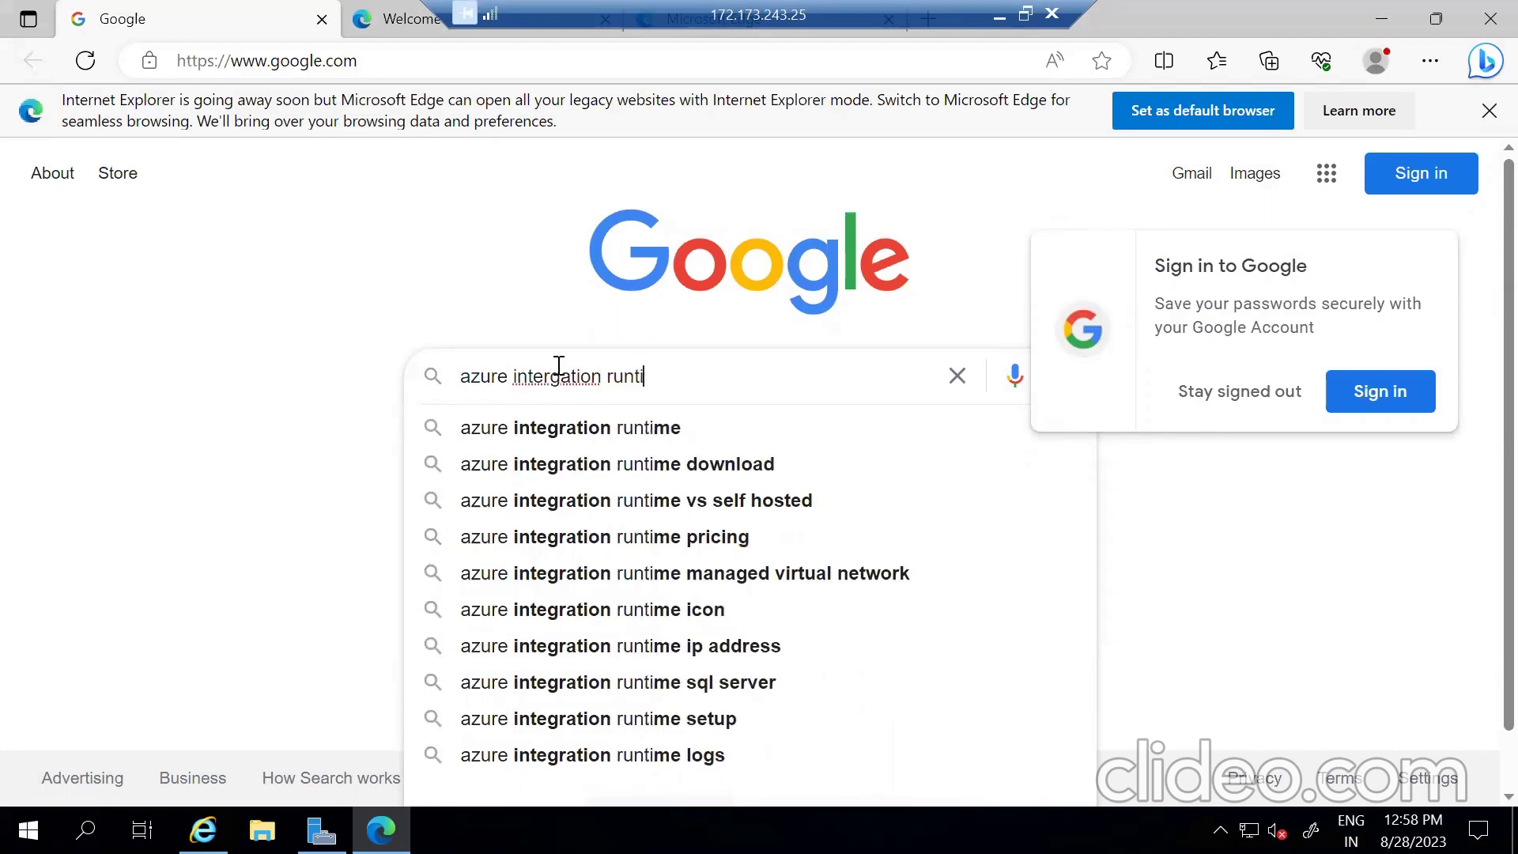
{"action": "type", "text": "me download"}
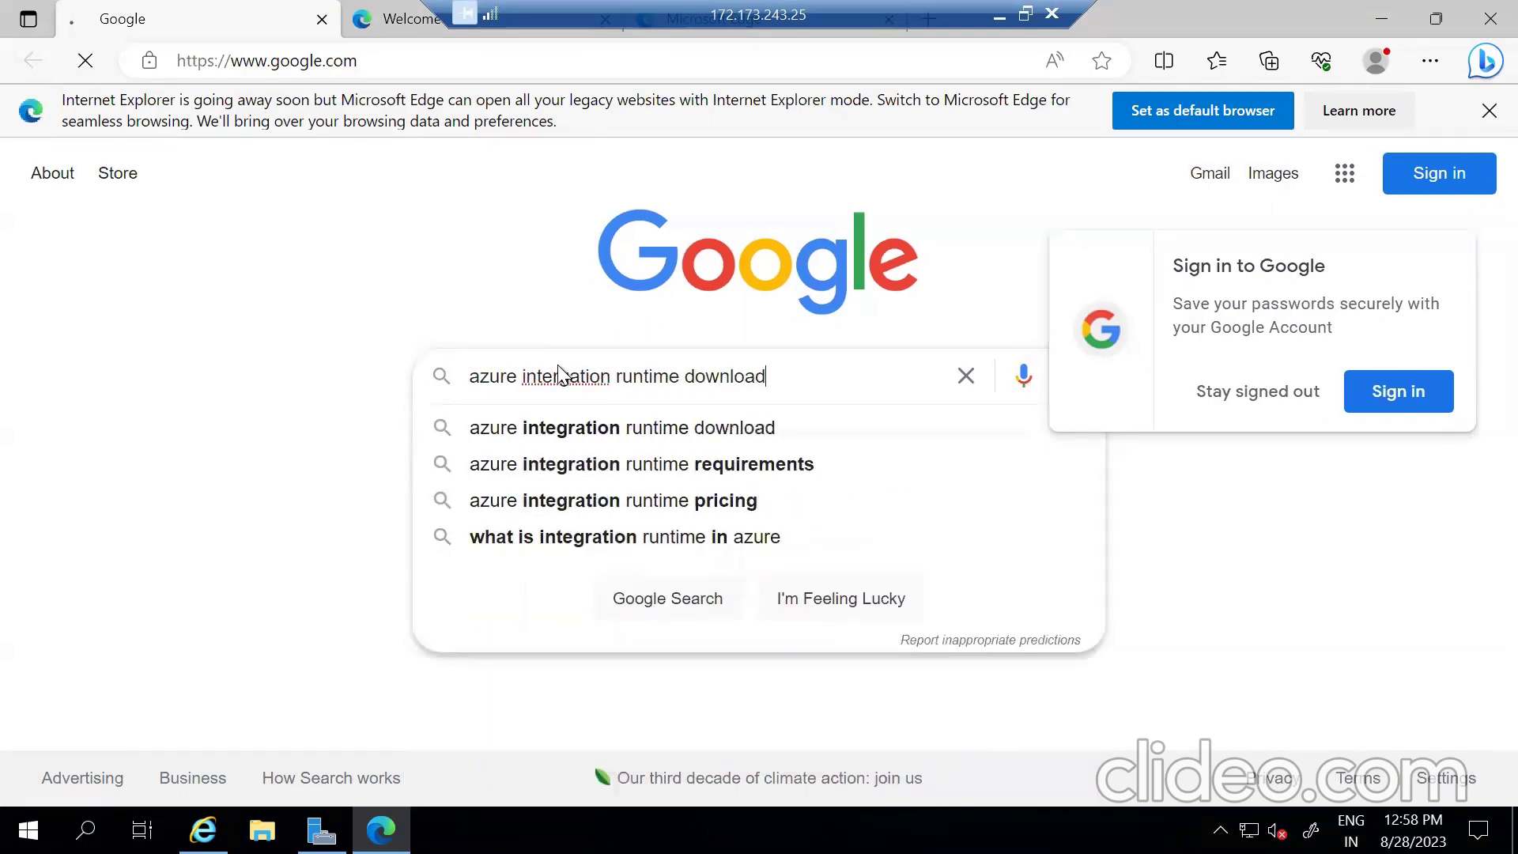
{"action": "key", "text": "Return"}
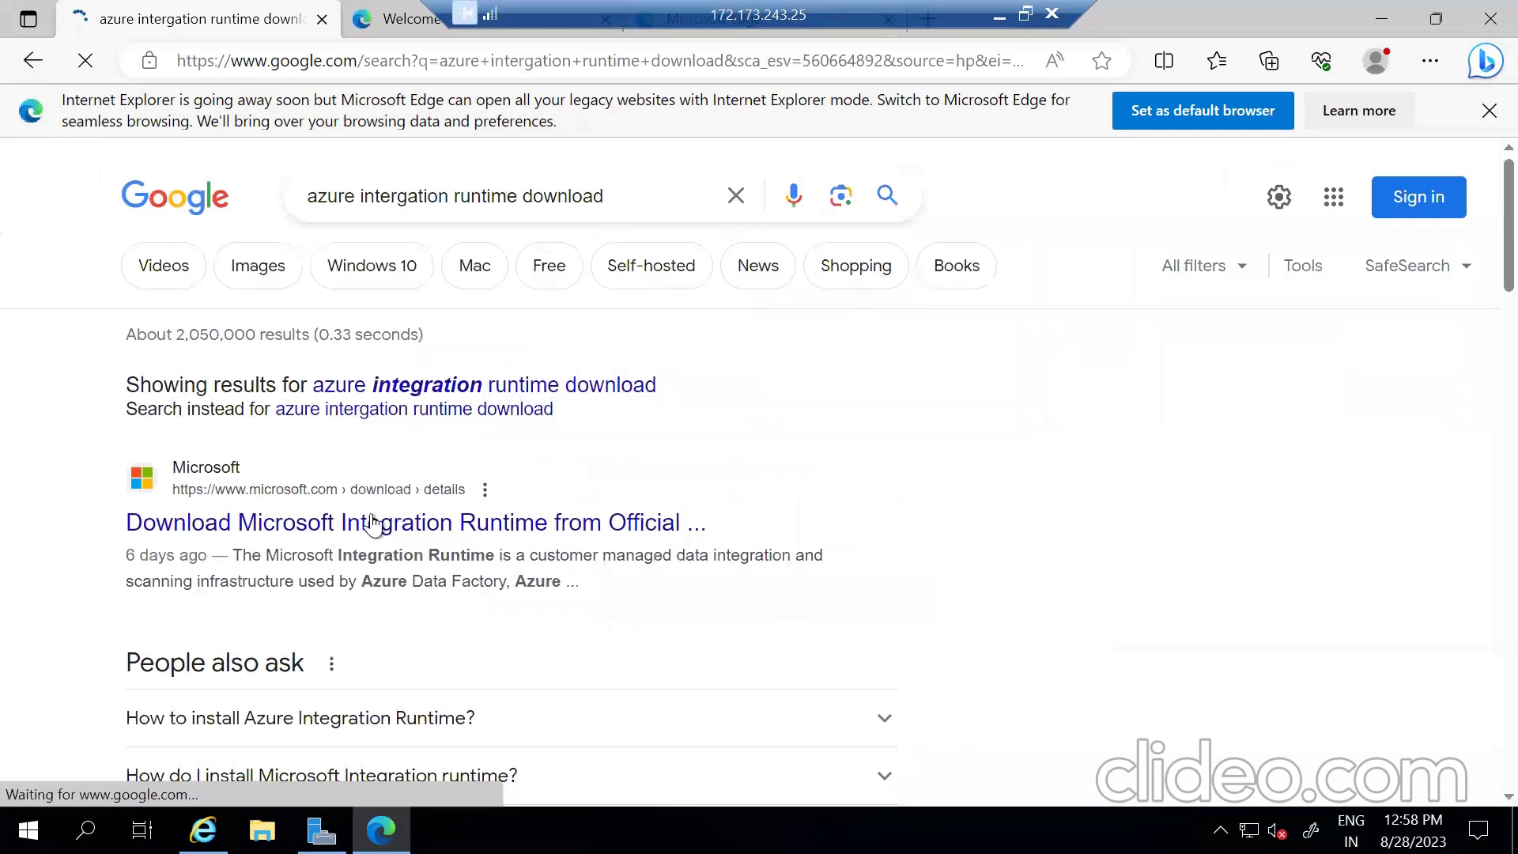
{"action": "left_click", "coordinate": [371, 523]}
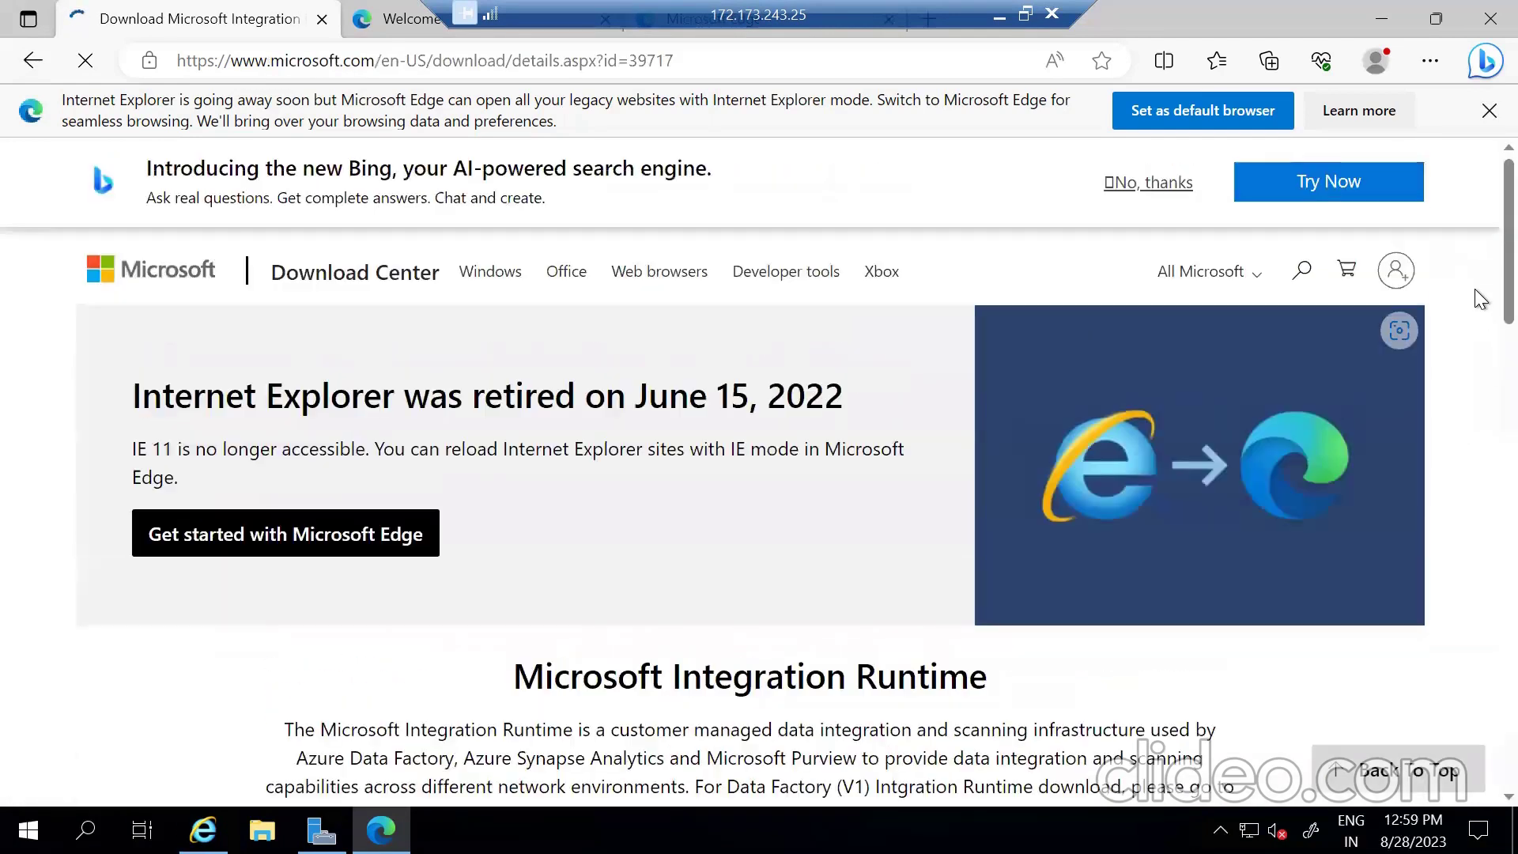
- On the download page, tick the IntegrationRuntime_5.30.8555.1.msi file and start downloading it
{"action": "scroll", "coordinate": [1480, 332], "scroll_direction": "down", "scroll_amount": 3}
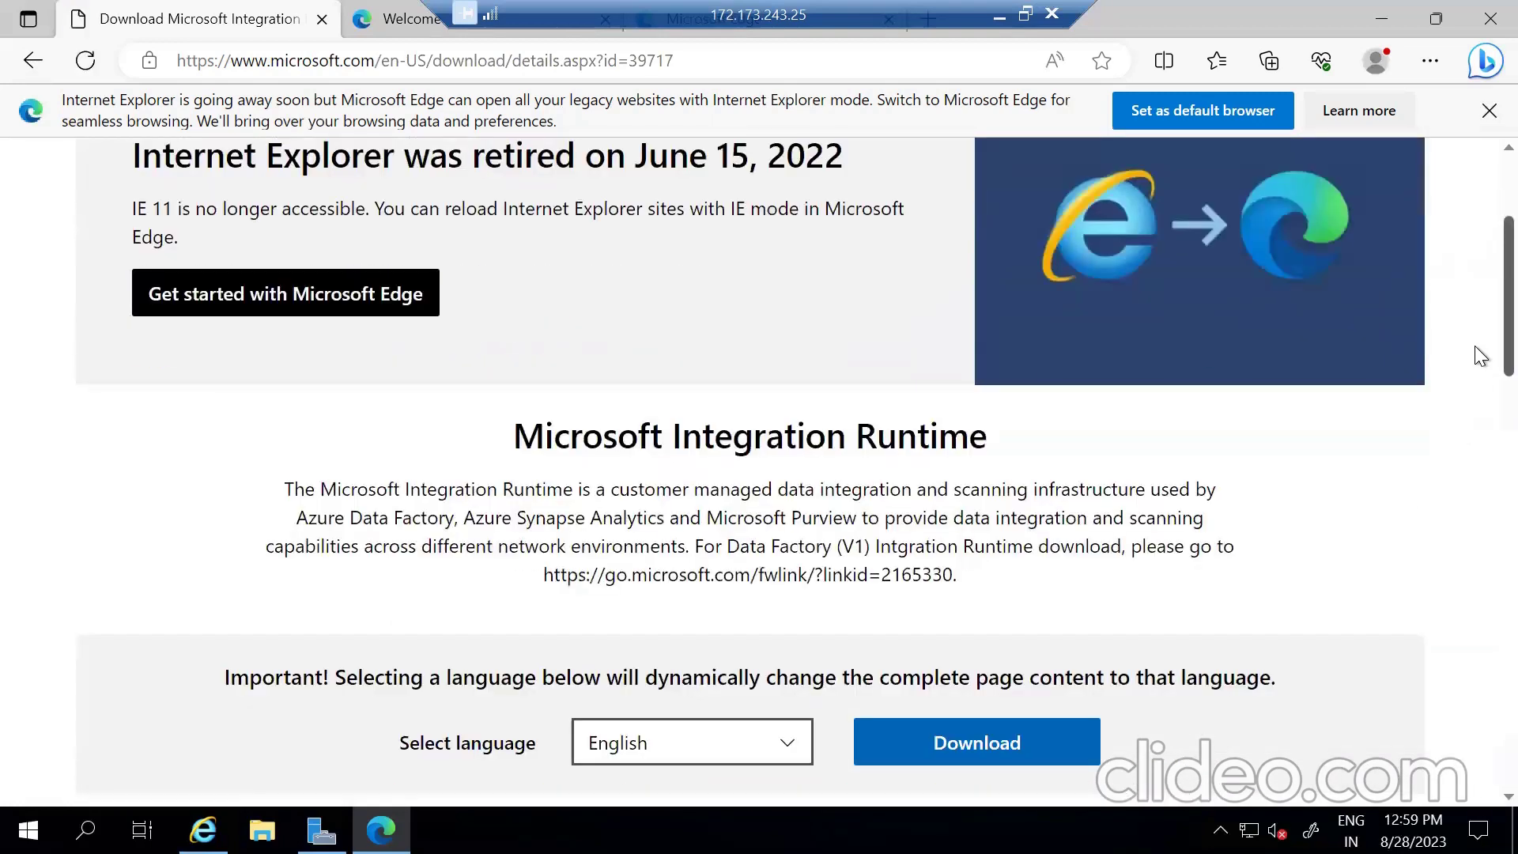
{"action": "scroll", "coordinate": [1473, 411], "scroll_direction": "down", "scroll_amount": 4}
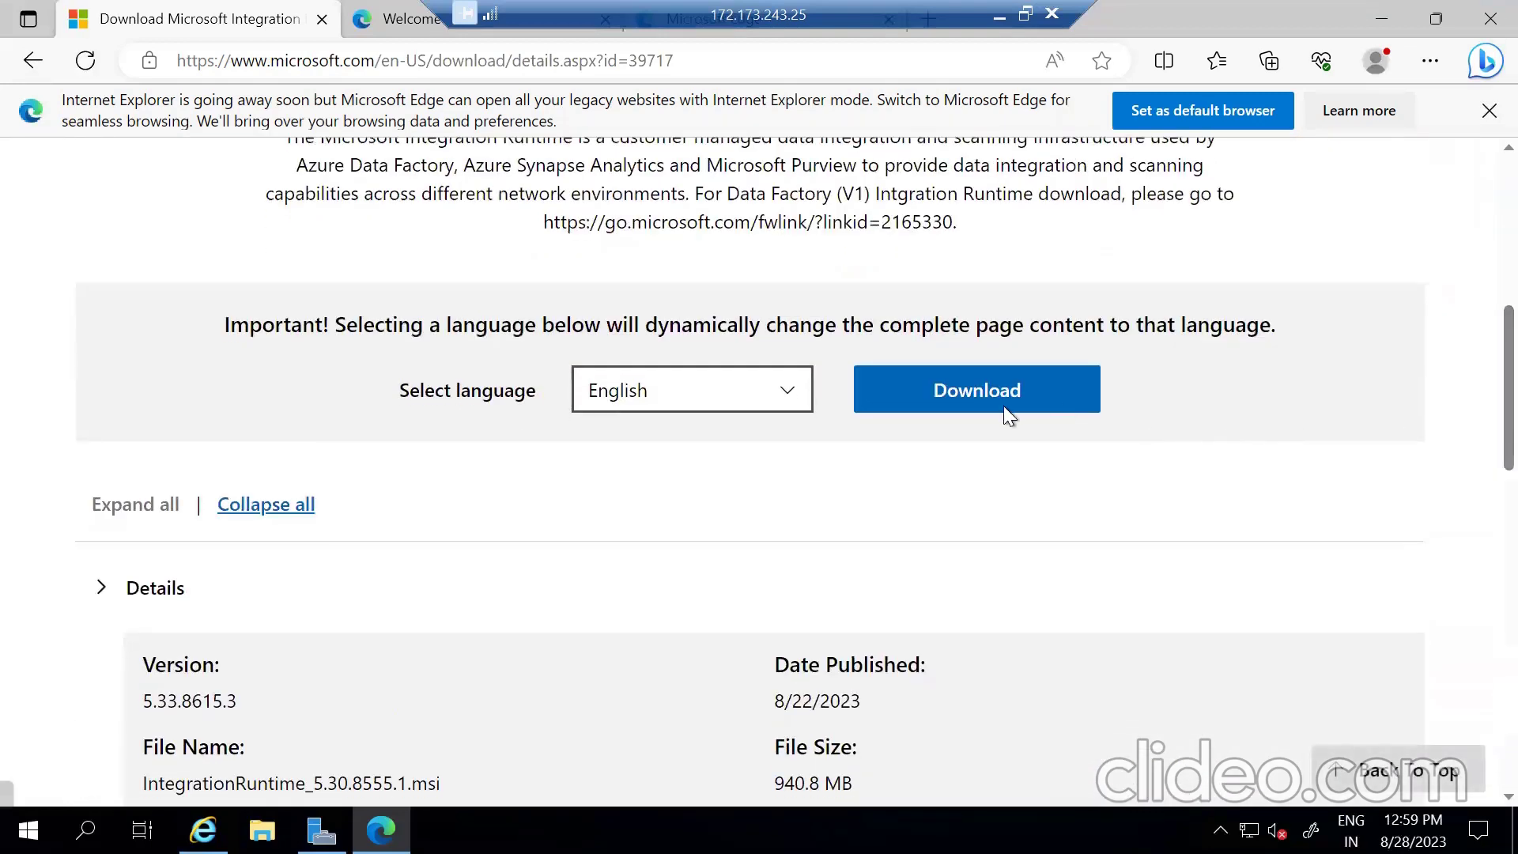
{"action": "left_click", "coordinate": [963, 406]}
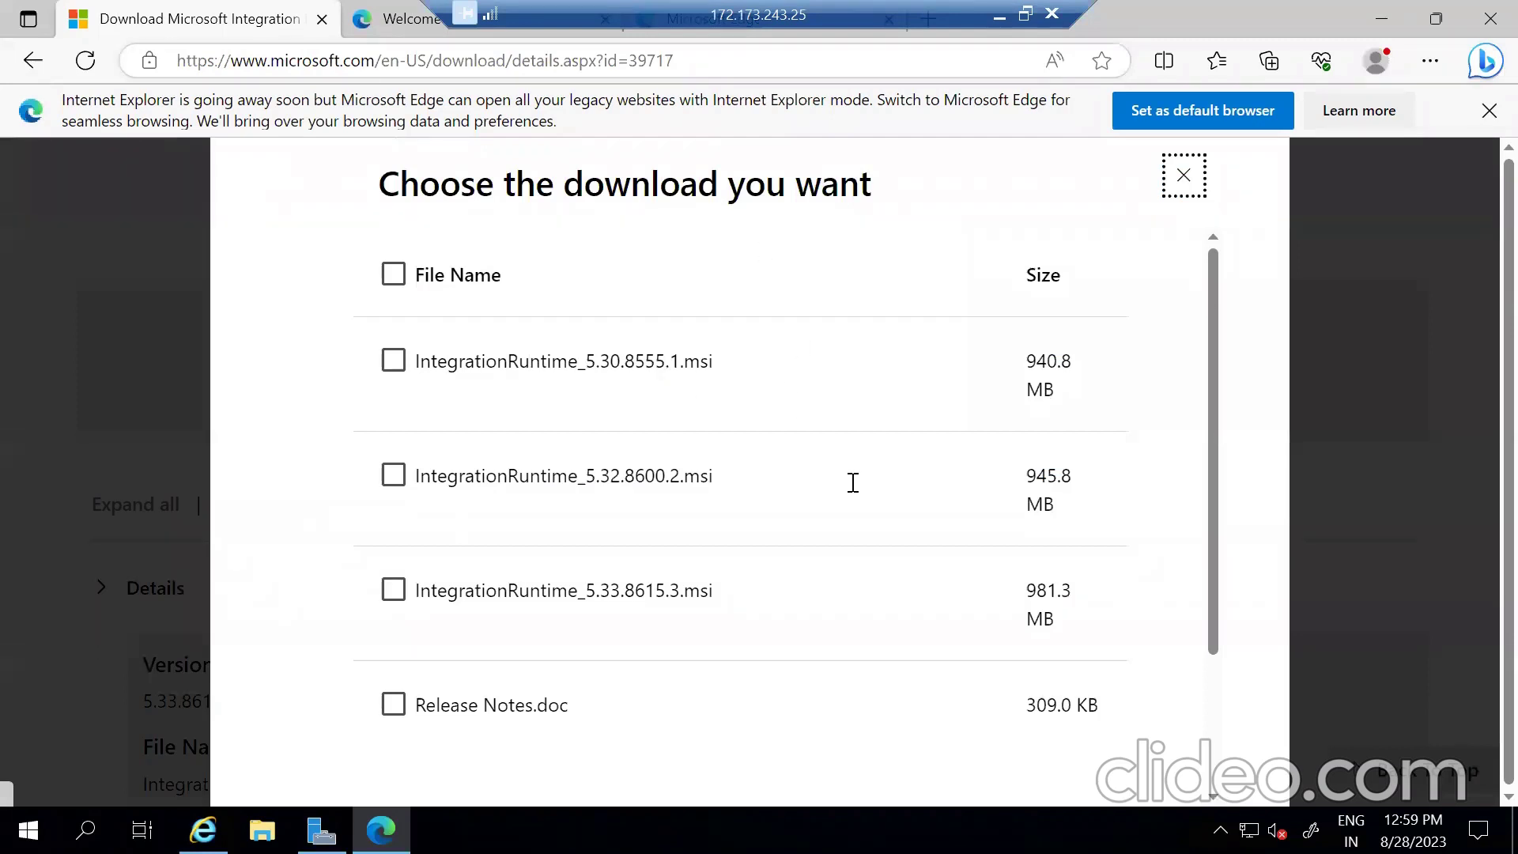
{"action": "left_click", "coordinate": [394, 360]}
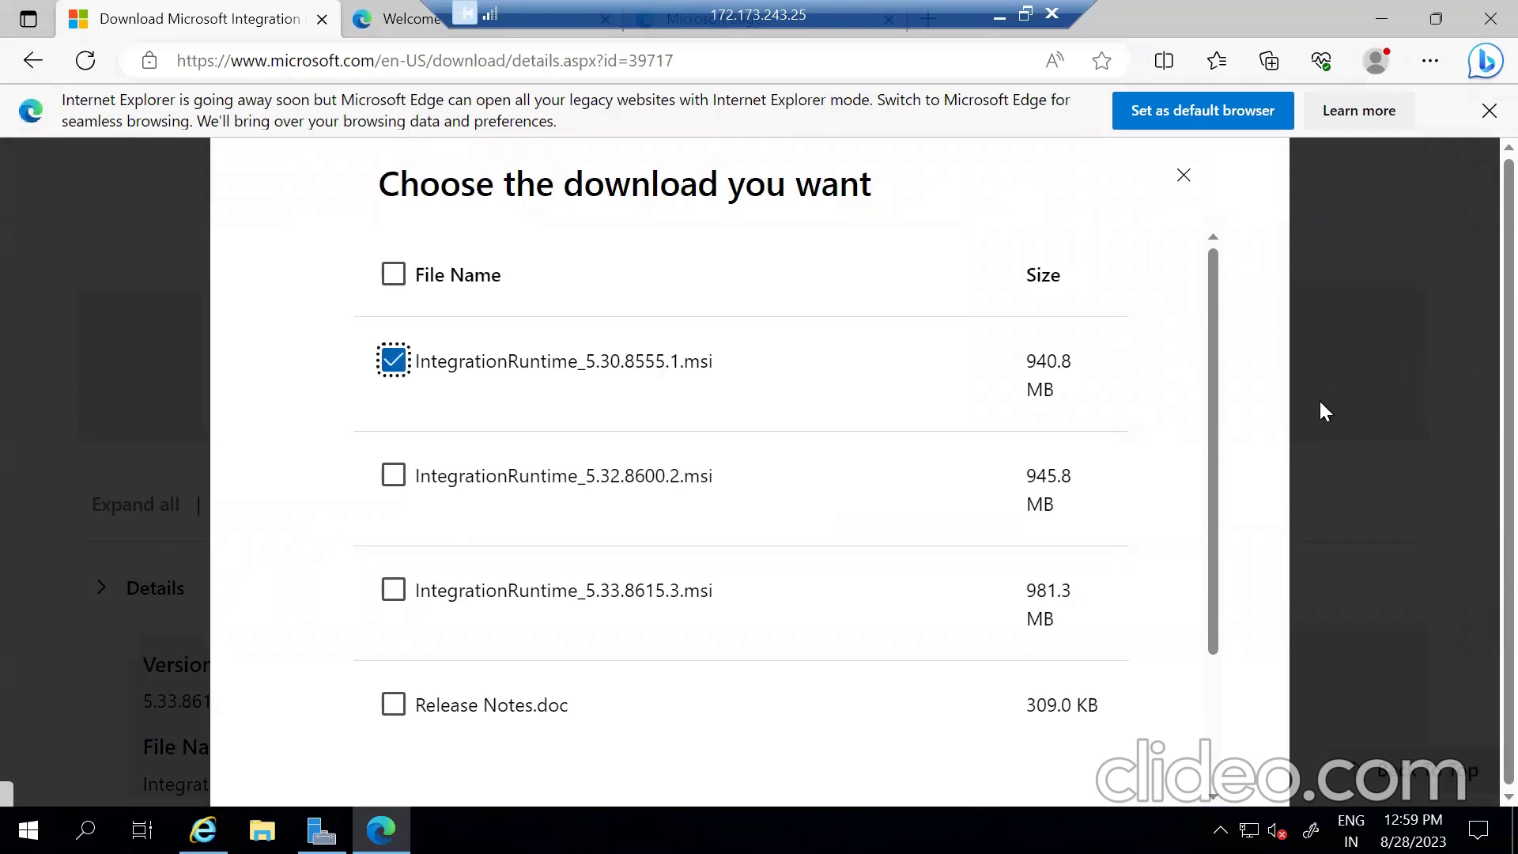
{"action": "scroll", "coordinate": [1192, 496], "scroll_direction": "down", "scroll_amount": 3}
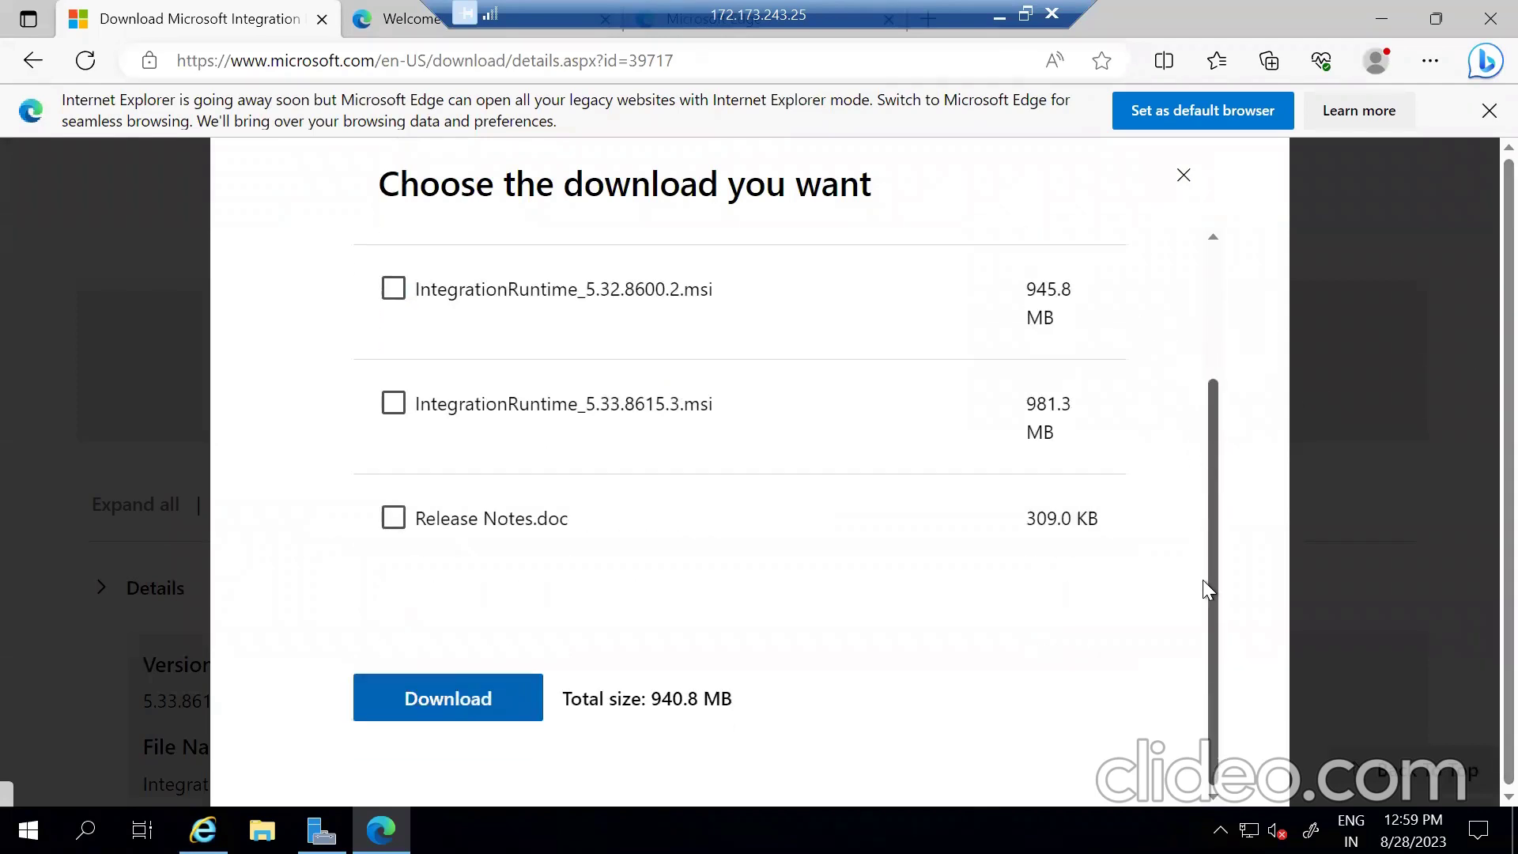
{"action": "left_click", "coordinate": [448, 709]}
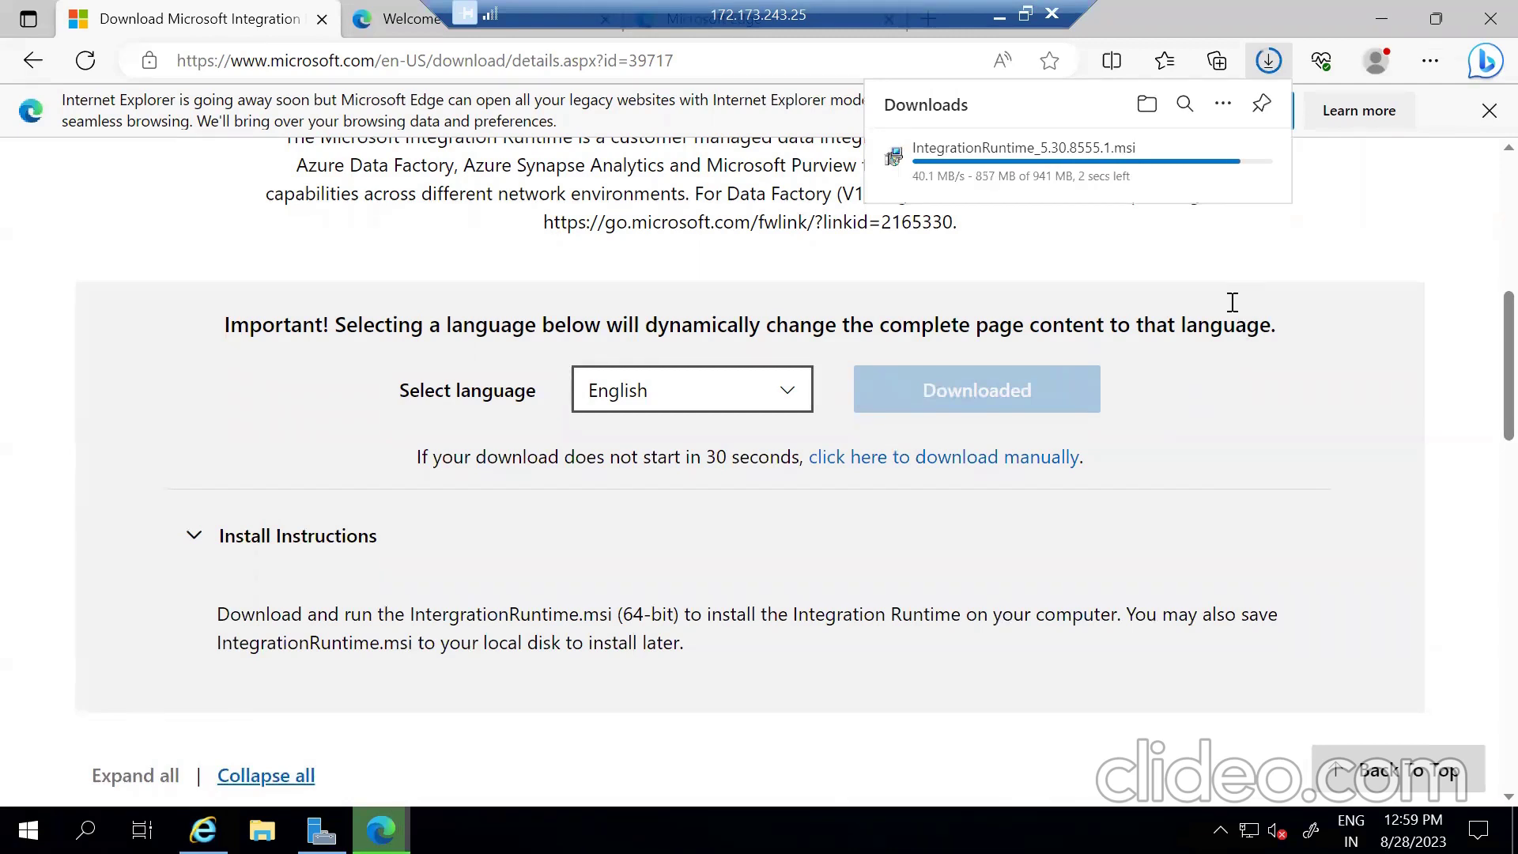
- Search 'sql' in the local Start menu to open SQL Server Management Studio 19, then return to onpremvm
{"action": "left_click", "coordinate": [998, 15]}
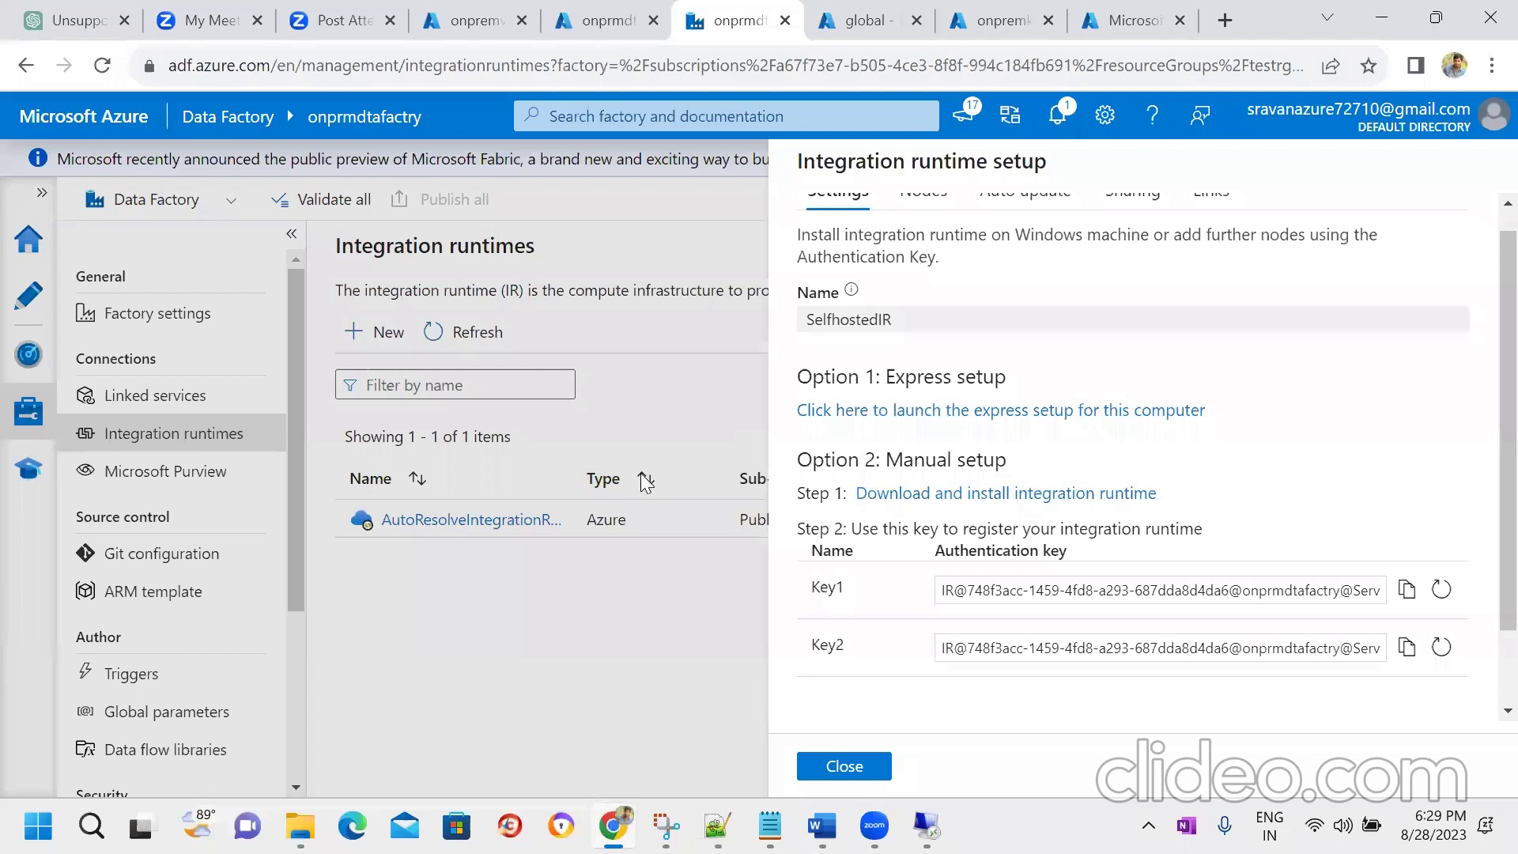
{"action": "left_click", "coordinate": [92, 826]}
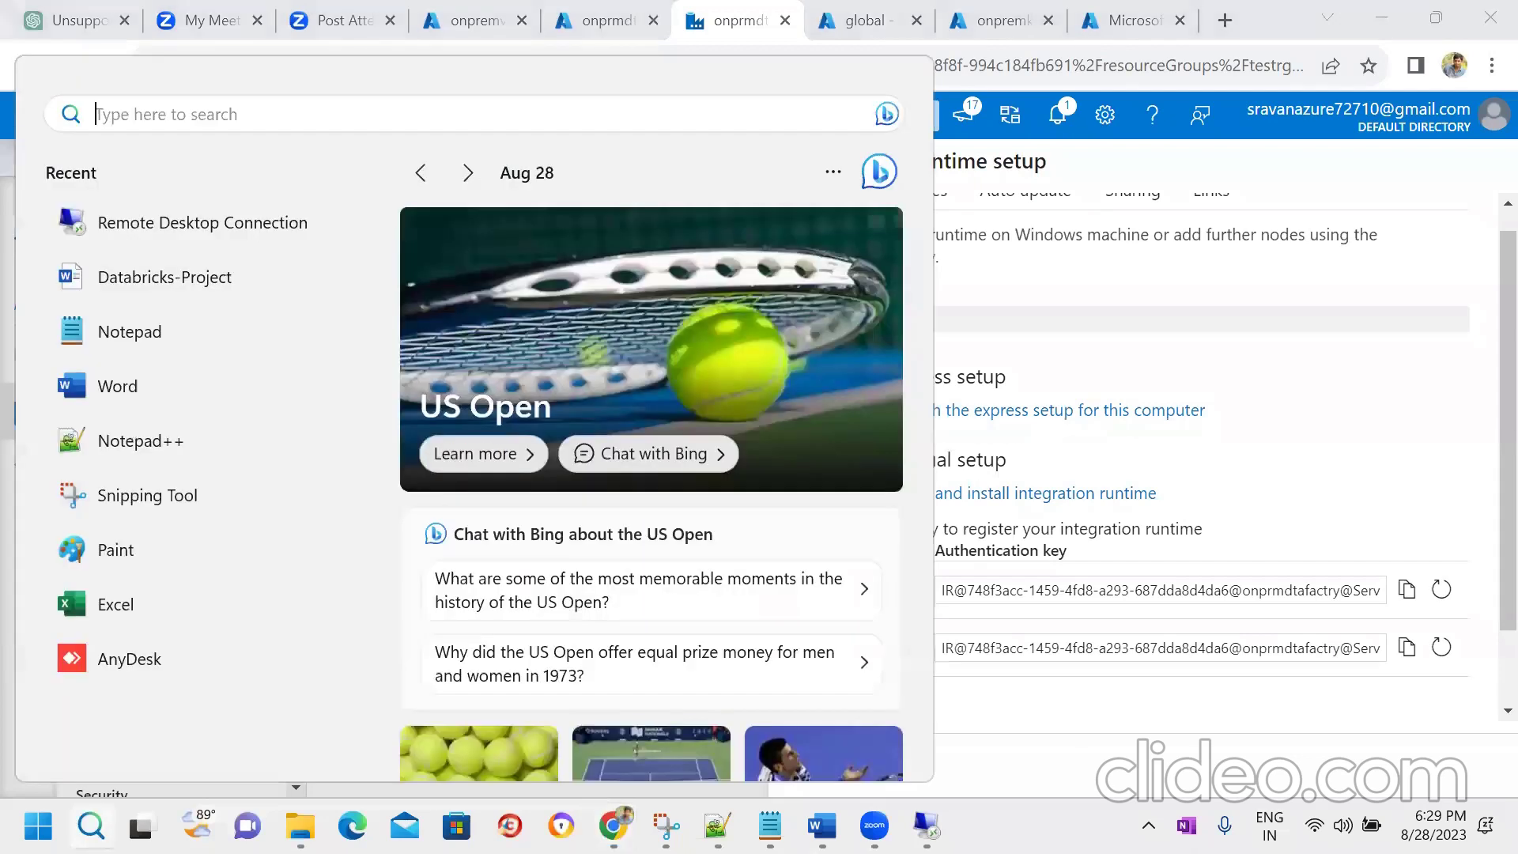
{"action": "type", "text": "sql"}
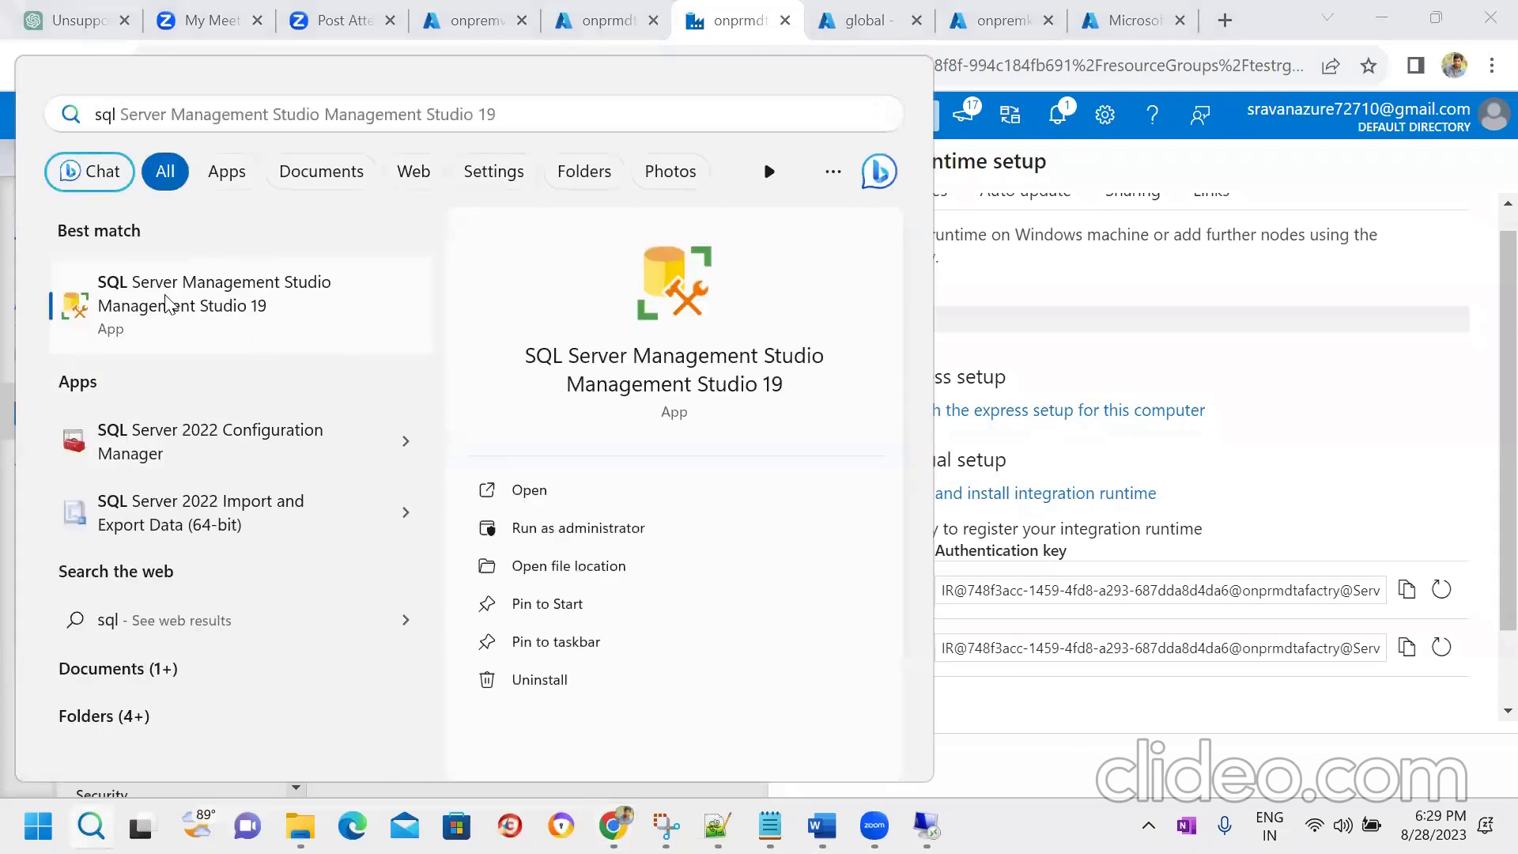
{"action": "left_click", "coordinate": [167, 295]}
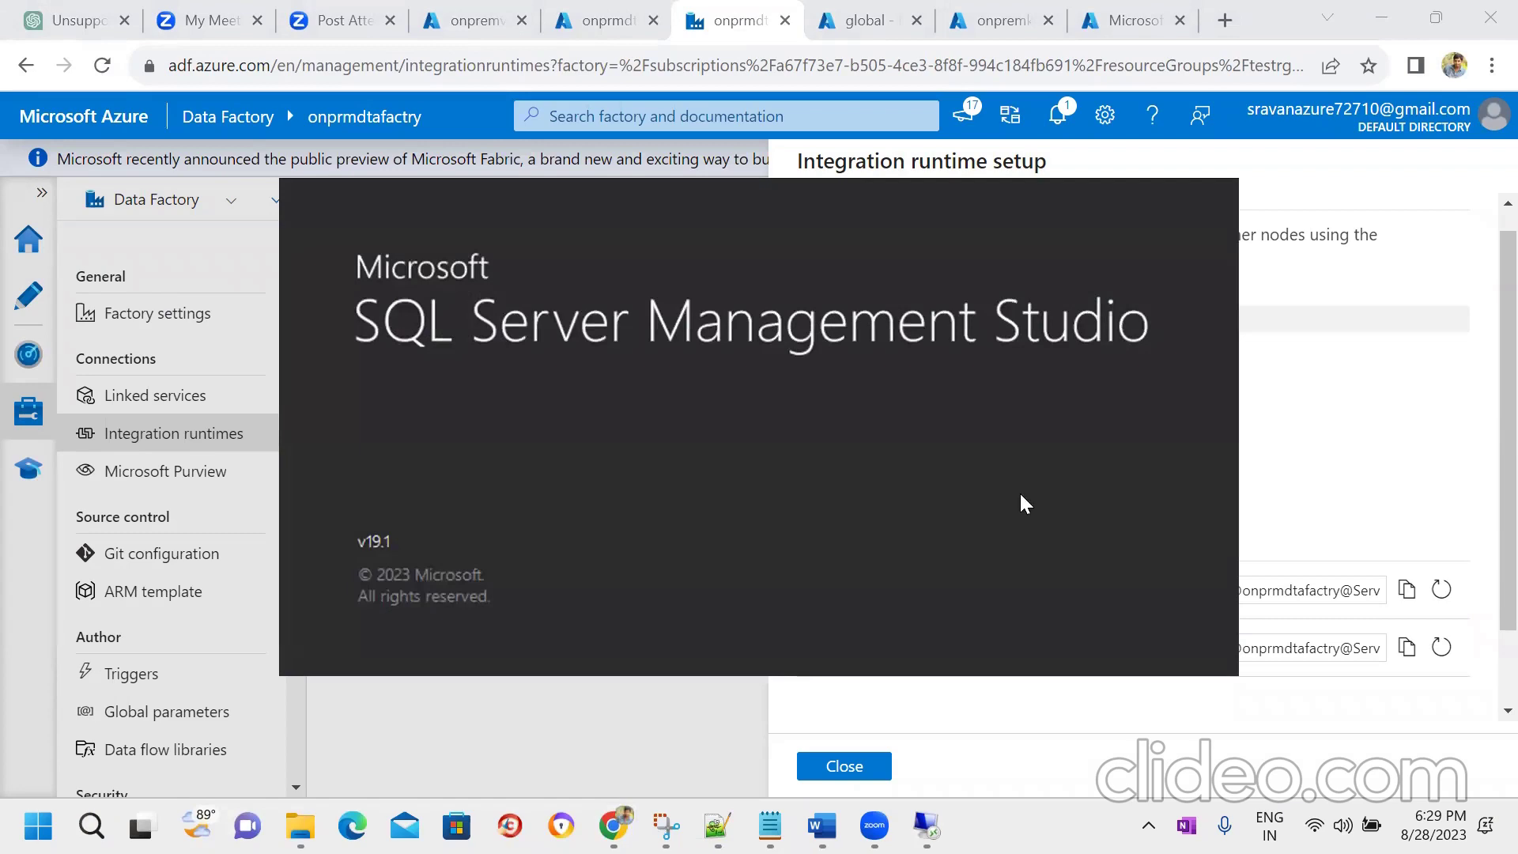
{"action": "left_click", "coordinate": [927, 825]}
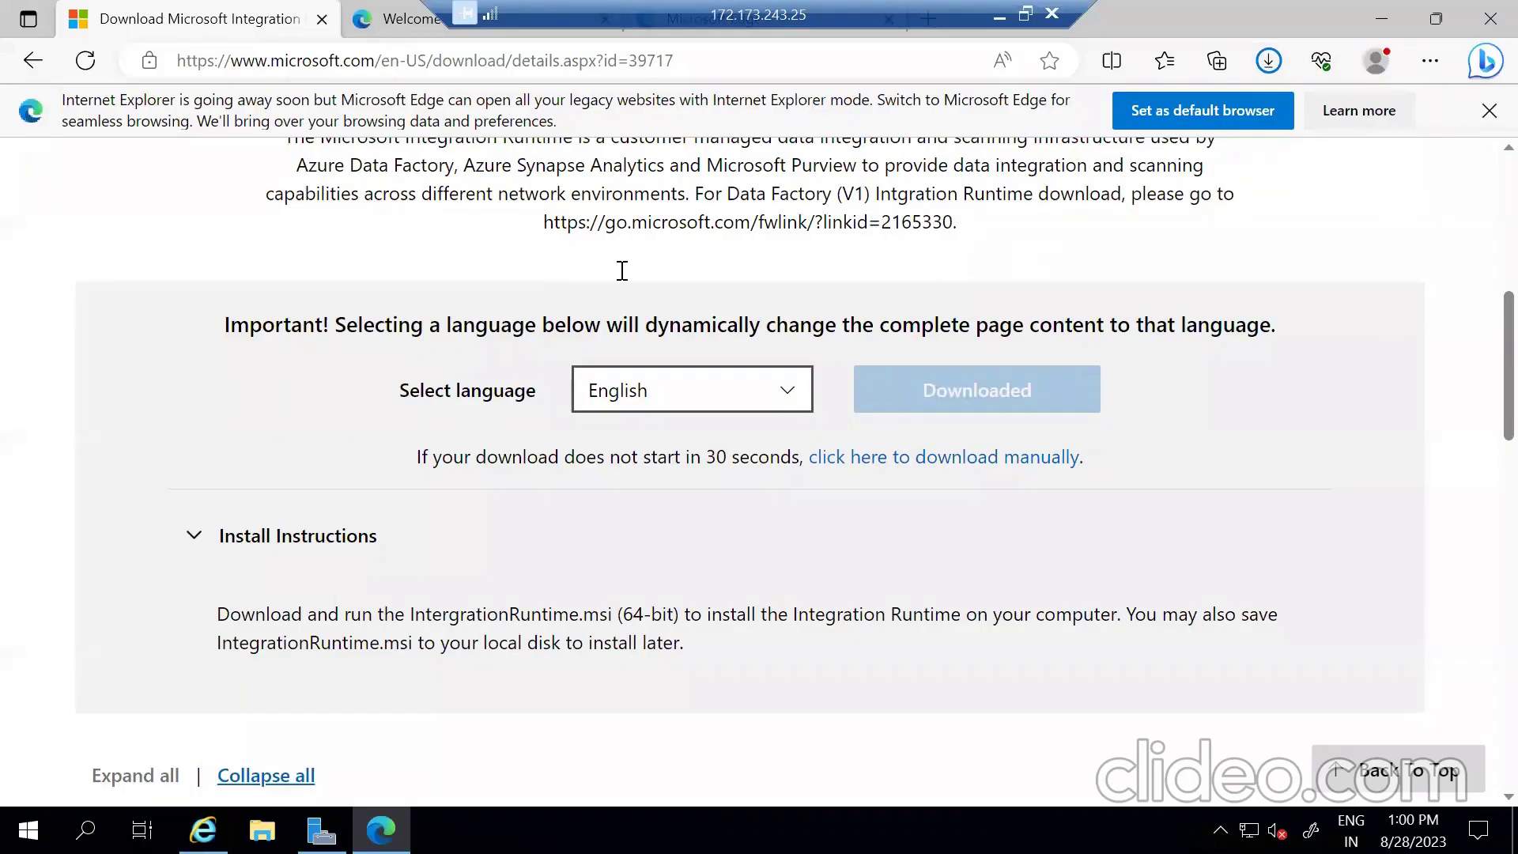
- Open the Downloads folder in File Explorer and run the IntegrationRuntime .msi installer
{"action": "left_click", "coordinate": [262, 829]}
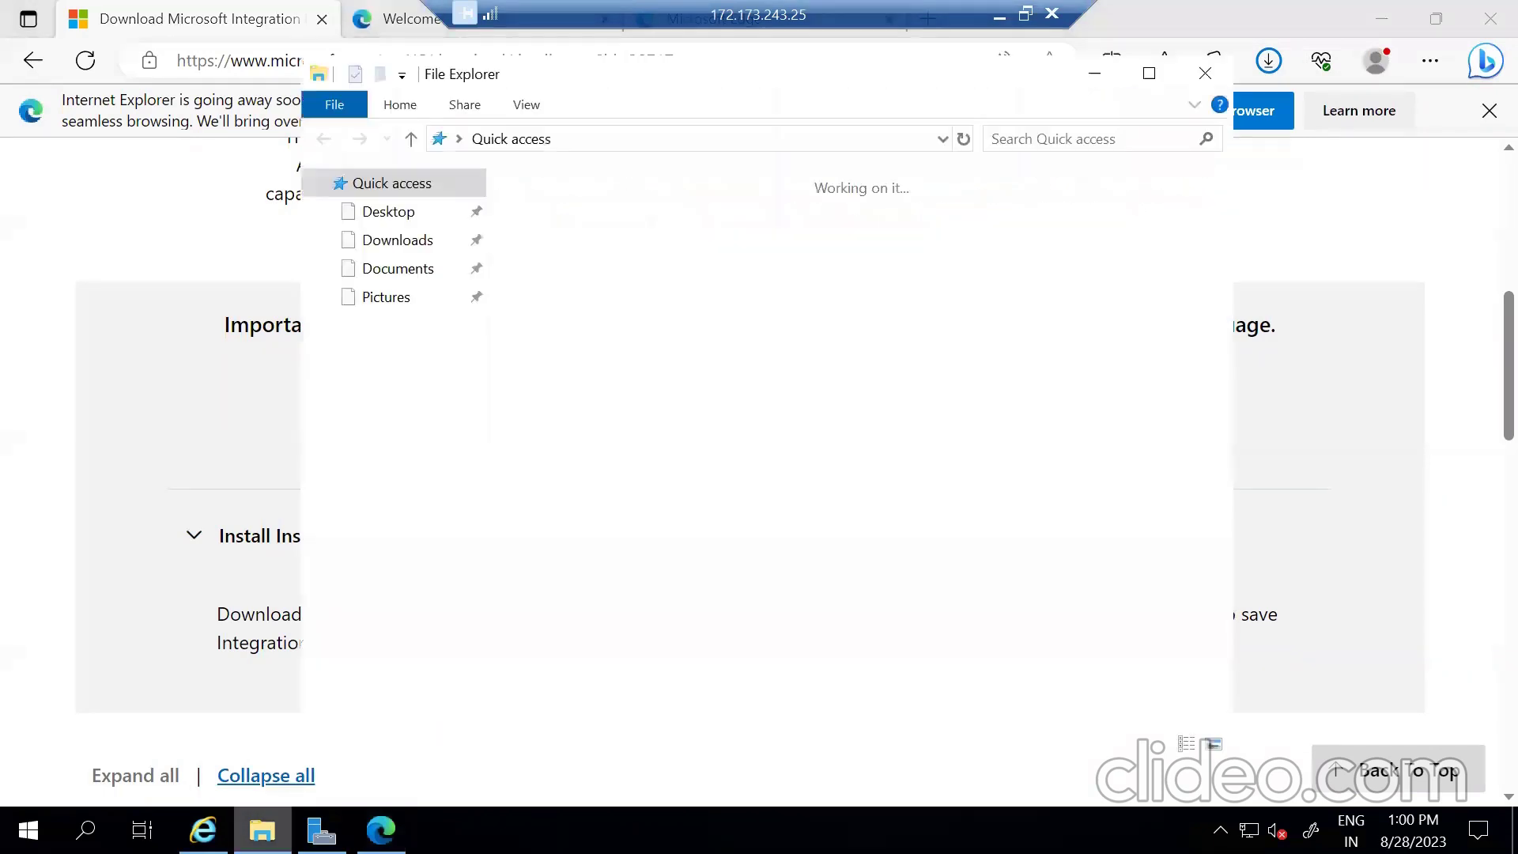
{"action": "left_click", "coordinate": [398, 249]}
{"action": "left_click", "coordinate": [1149, 73]}
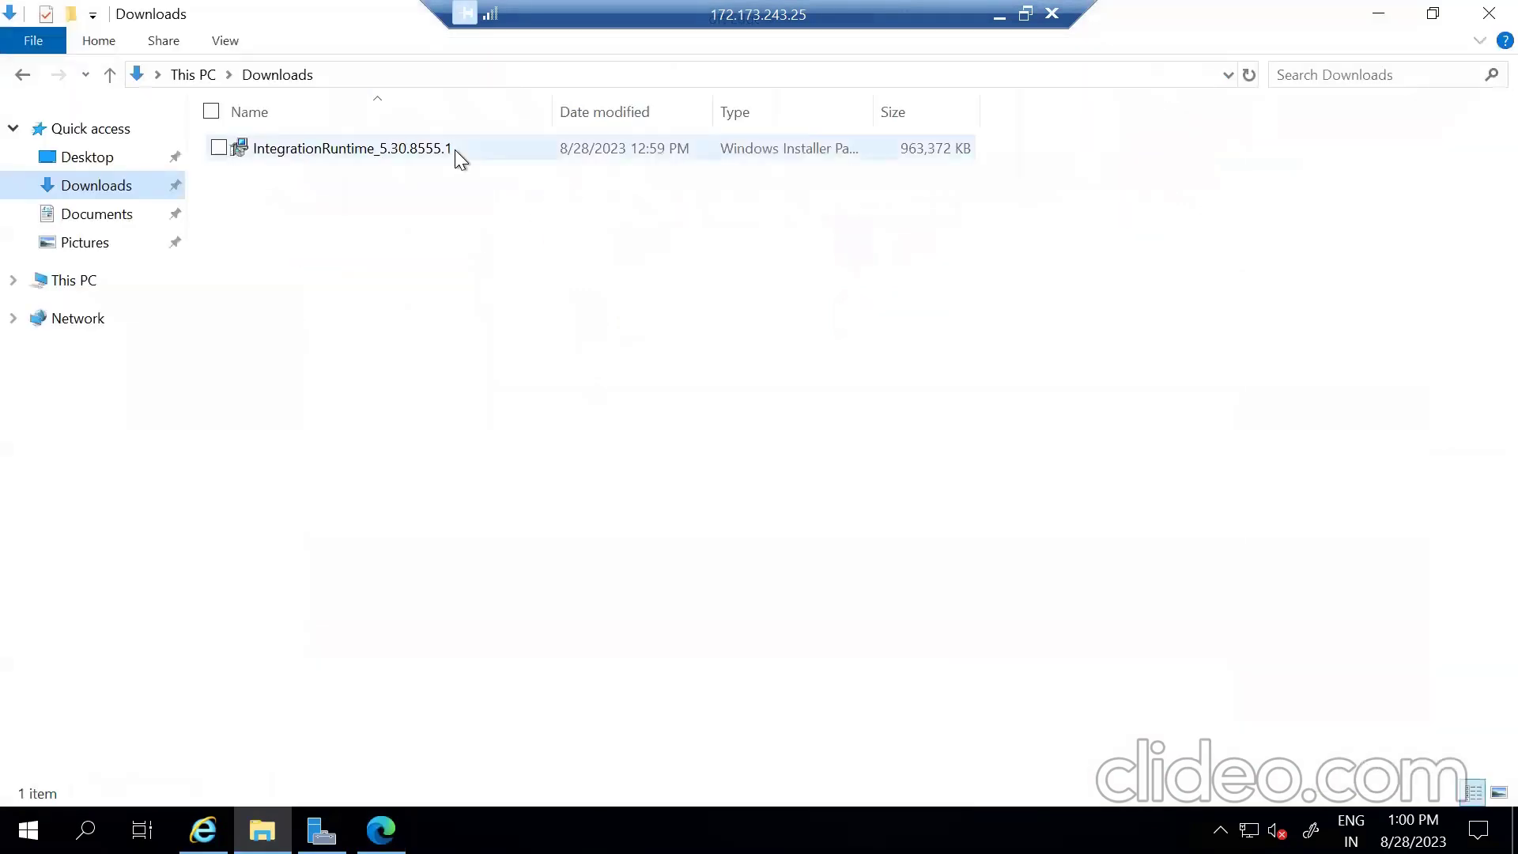
{"action": "double_click", "coordinate": [454, 150]}
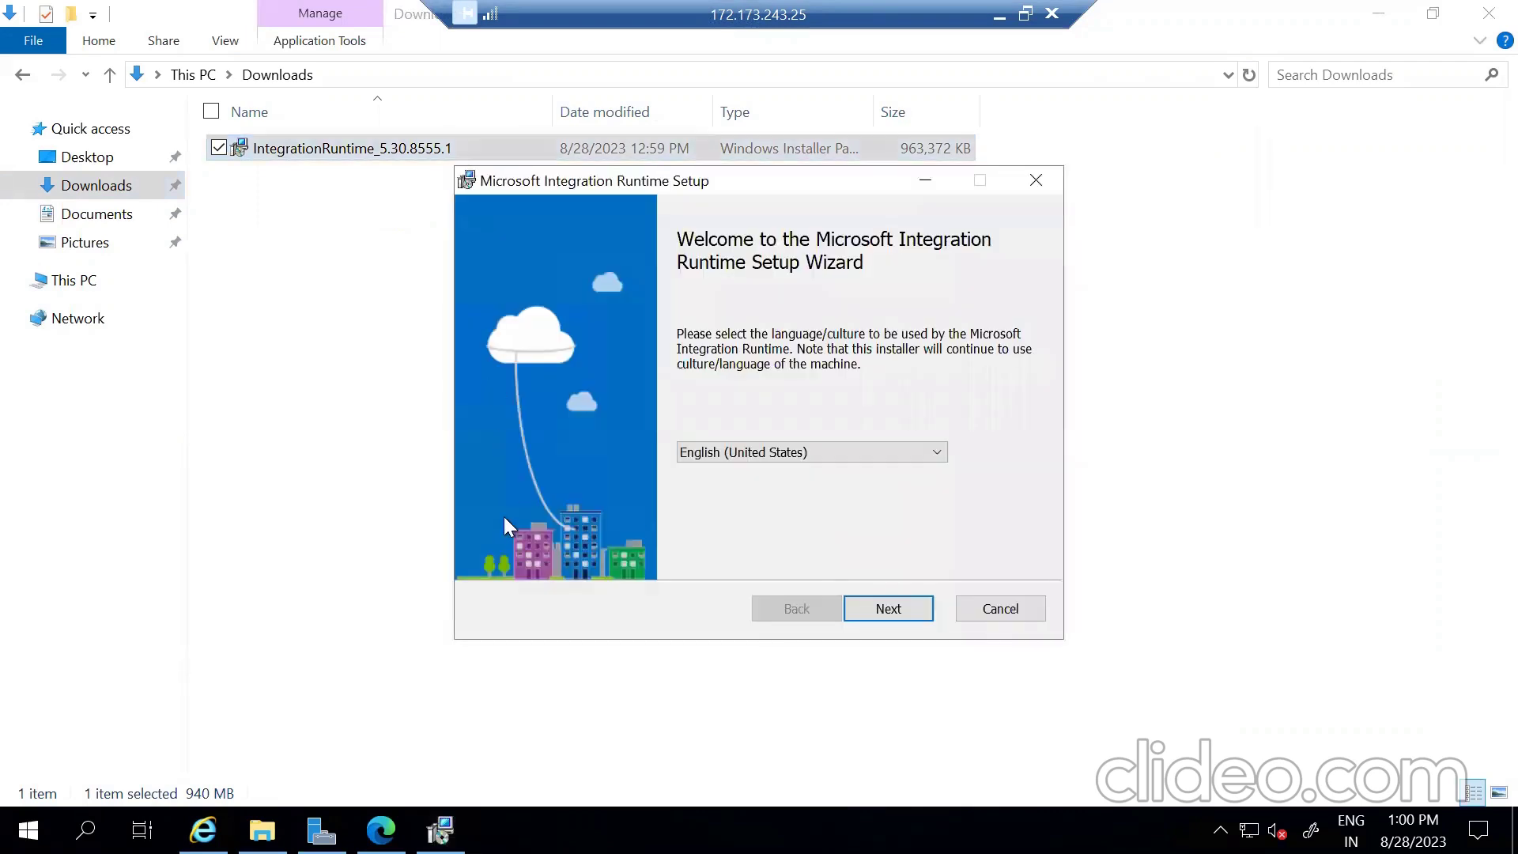
- Accept the license, keep the default C:\Program Files\Microsoft Integration Runtime\ folder, and install
{"action": "left_click", "coordinate": [893, 615]}
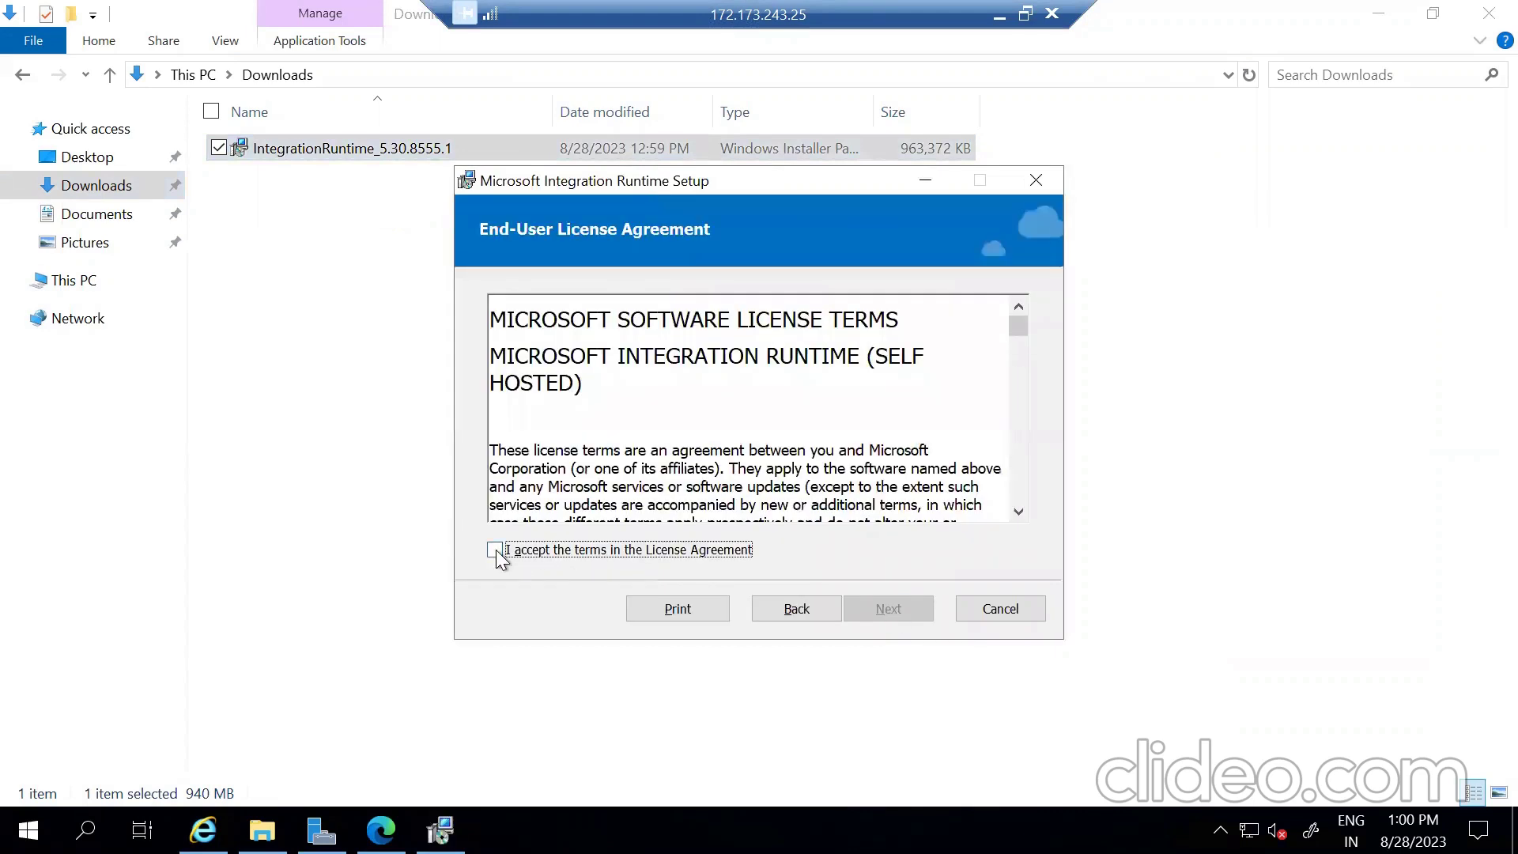
{"action": "left_click", "coordinate": [495, 549]}
{"action": "left_click", "coordinate": [890, 620]}
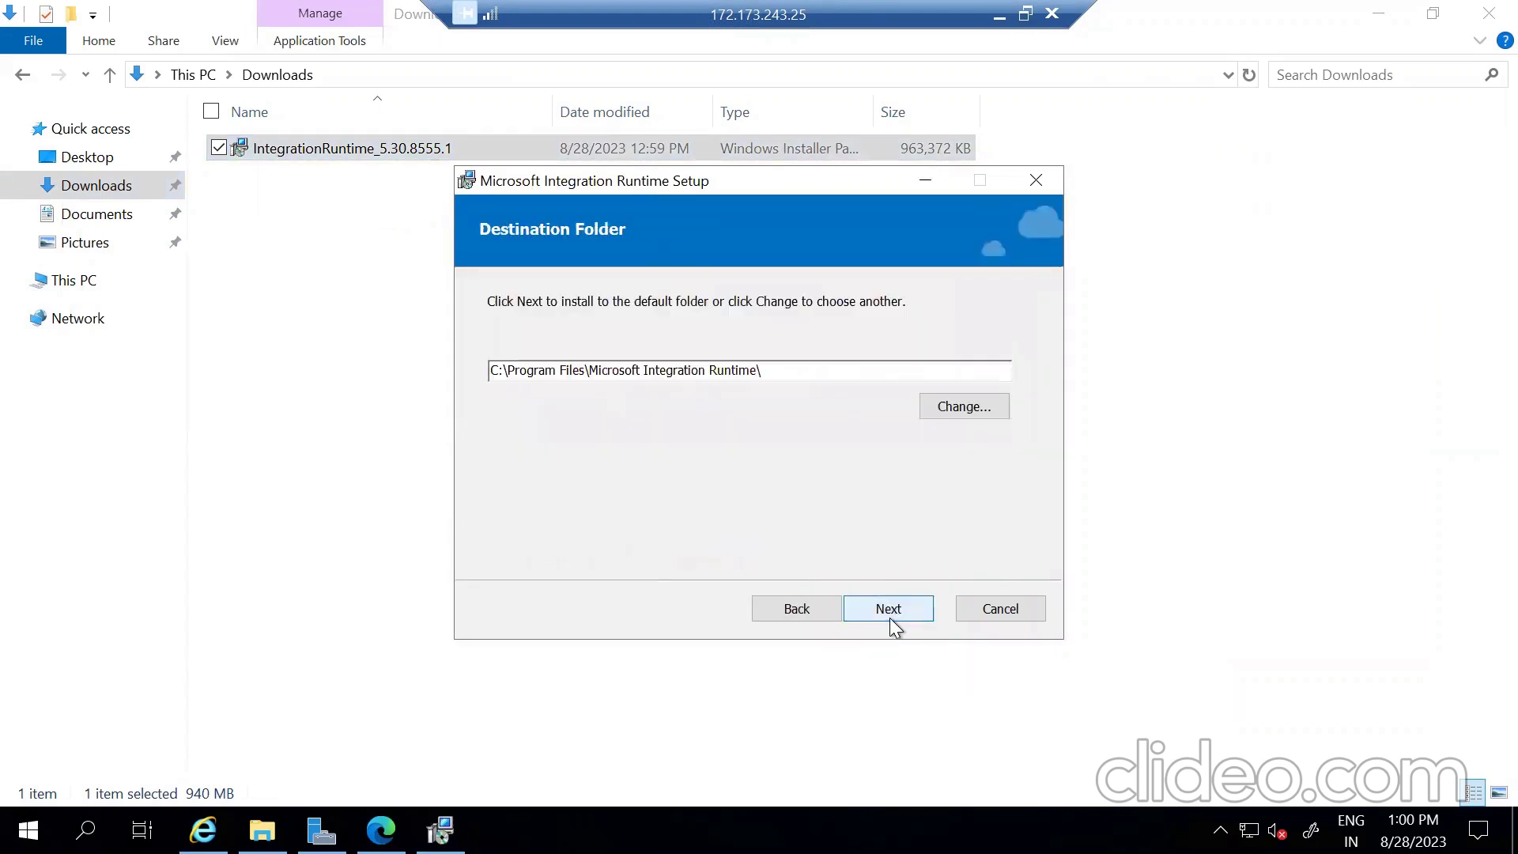
{"action": "left_click", "coordinate": [899, 609]}
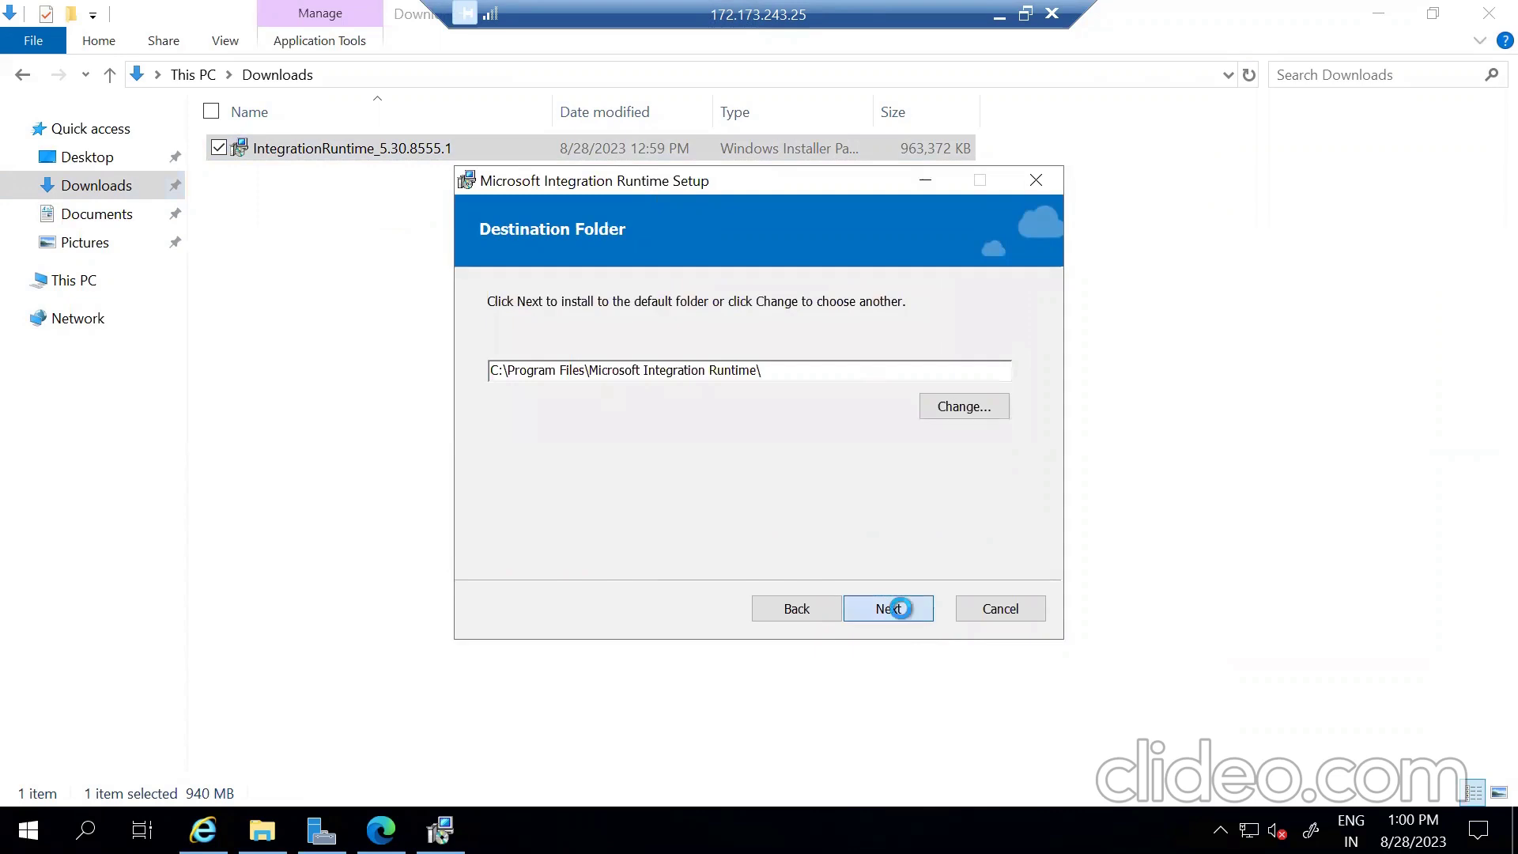
{"action": "left_click", "coordinate": [899, 608]}
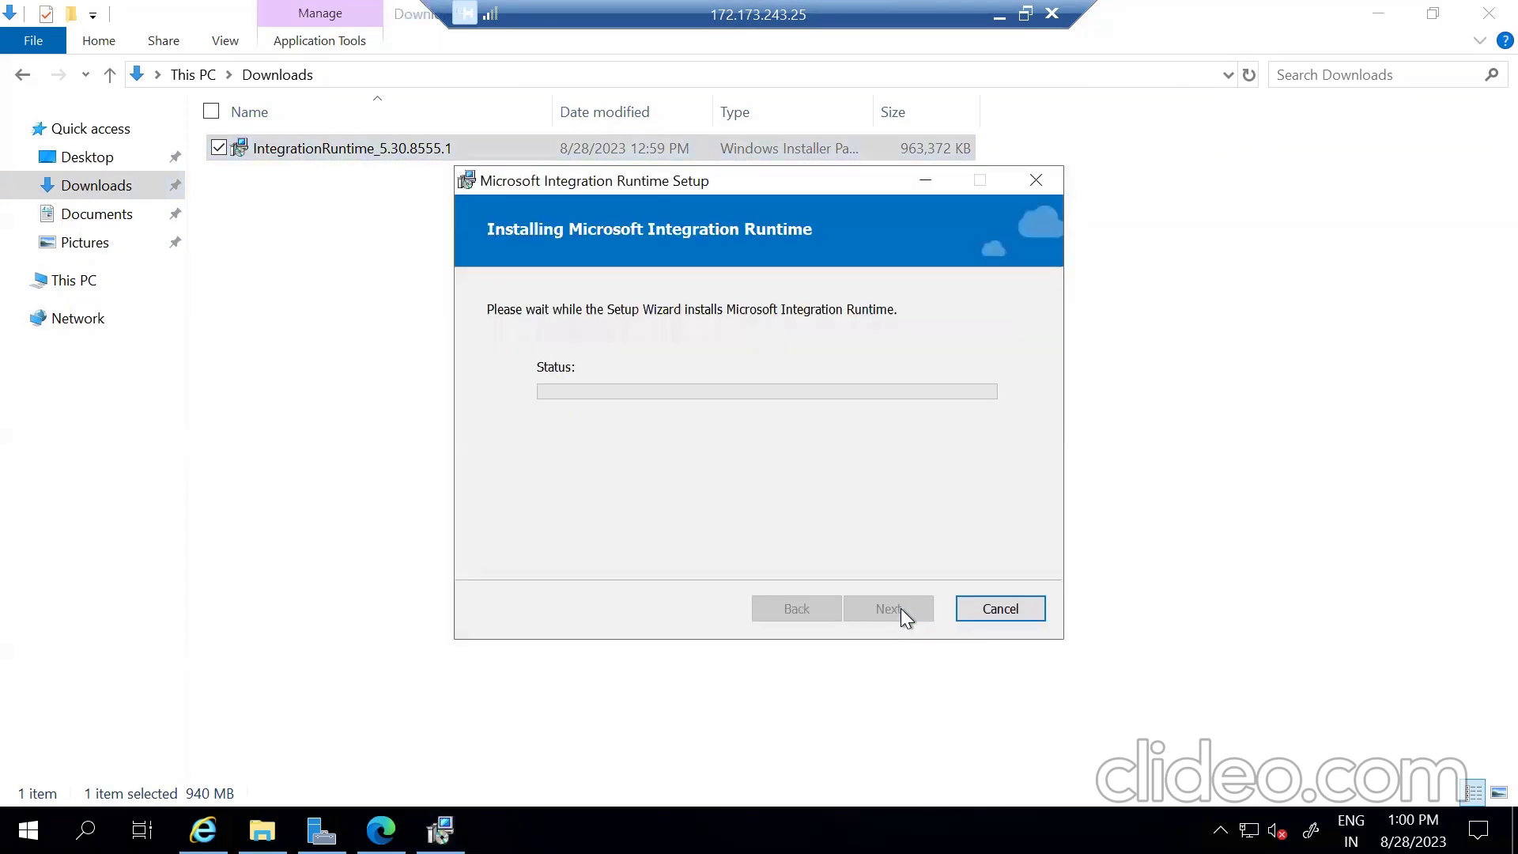